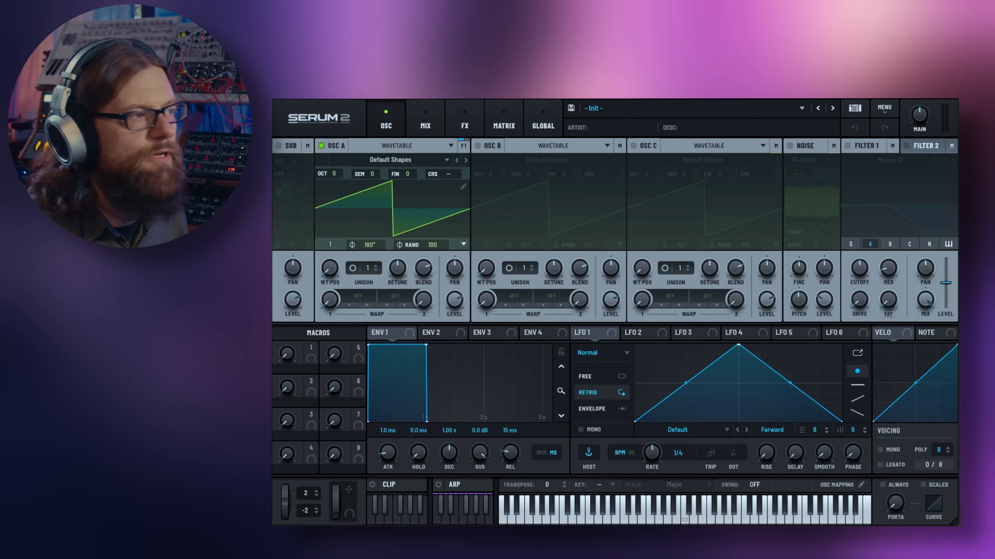
Initialize the preset and load the Basic Shapes wavetable from the Analog category into oscillator A.
click(886, 111)
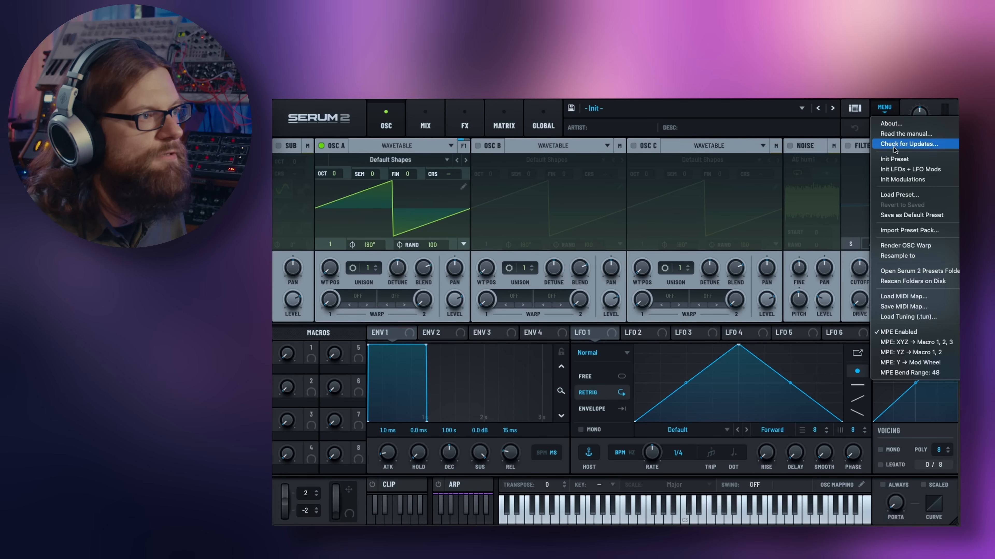
click(895, 159)
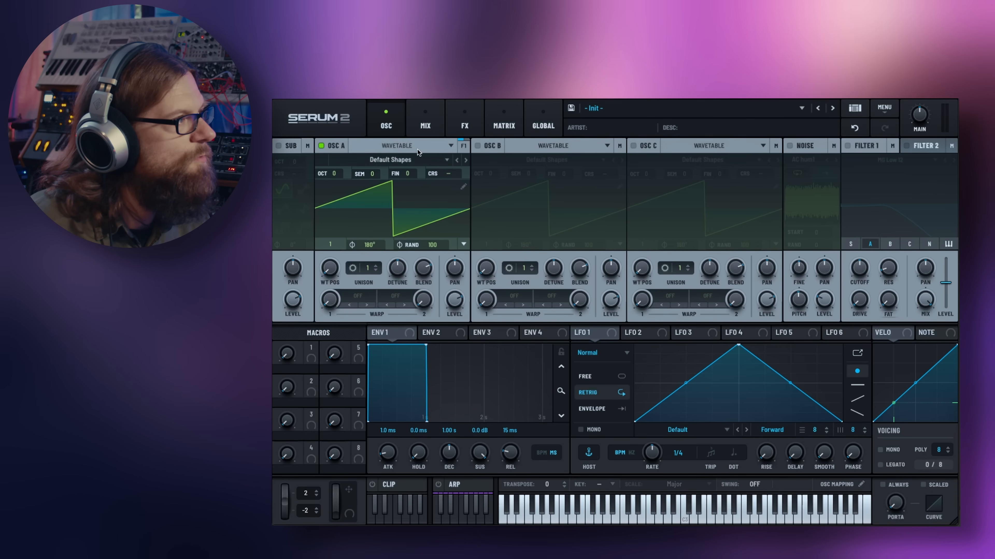
click(392, 159)
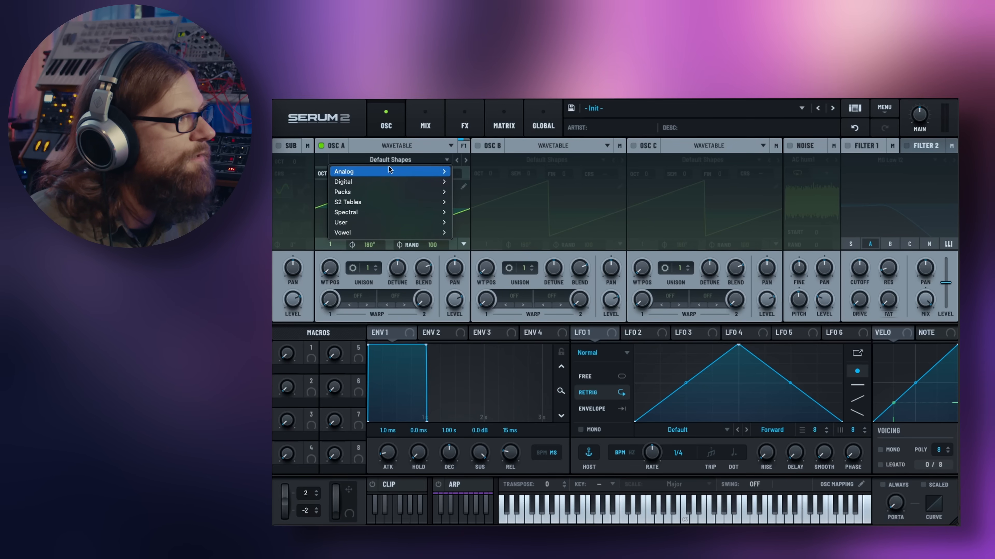
mouse_move(381, 170)
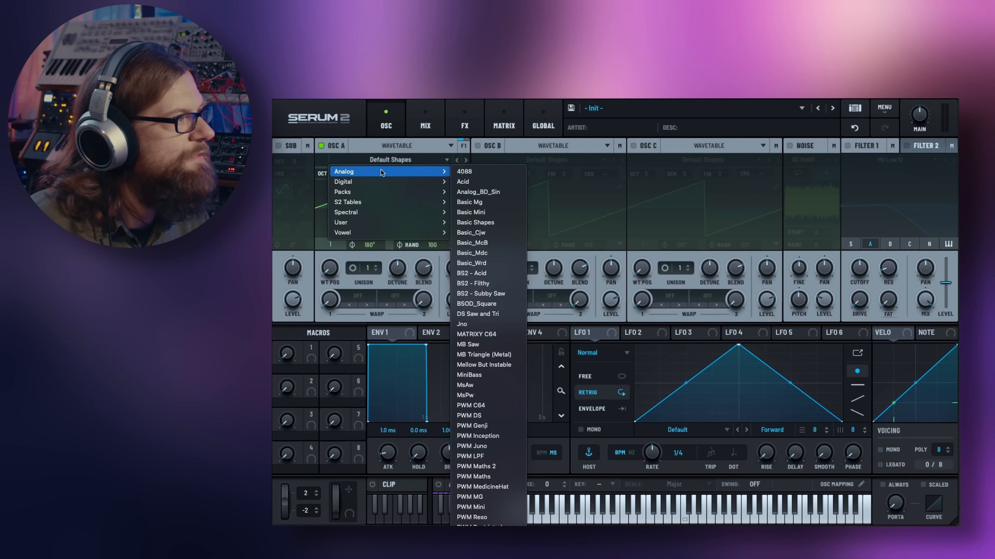
click(494, 223)
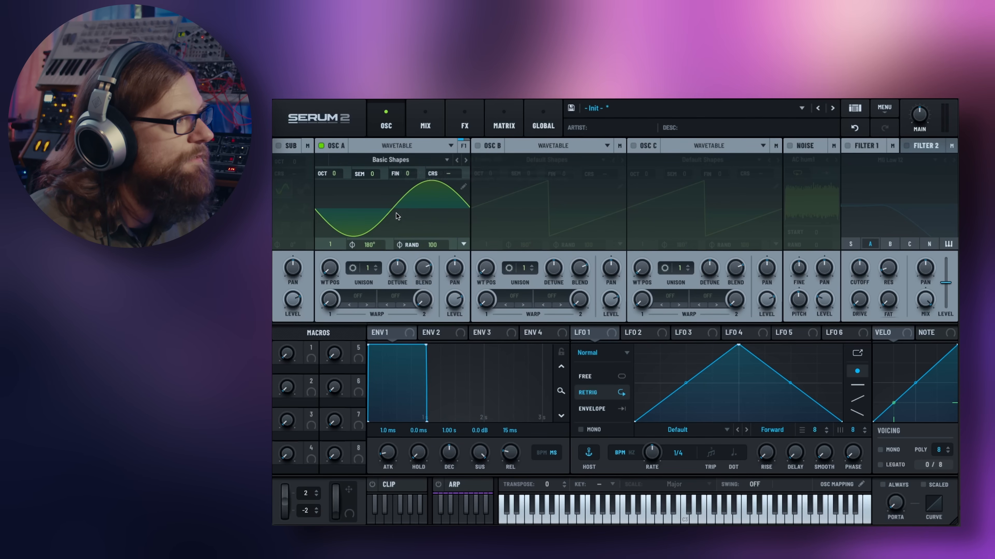
Set oscillator A's first warp mode to FM (B).
click(356, 300)
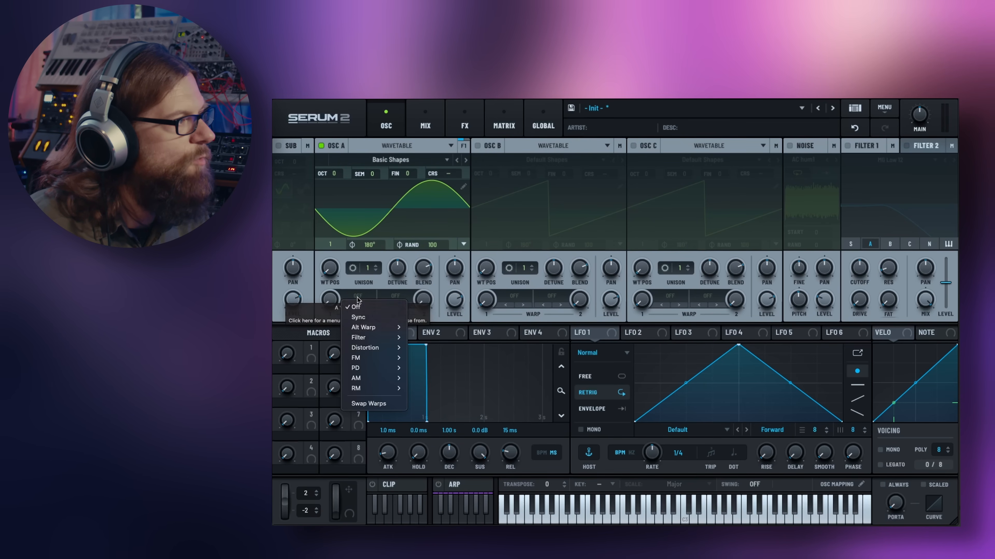
mouse_move(374, 365)
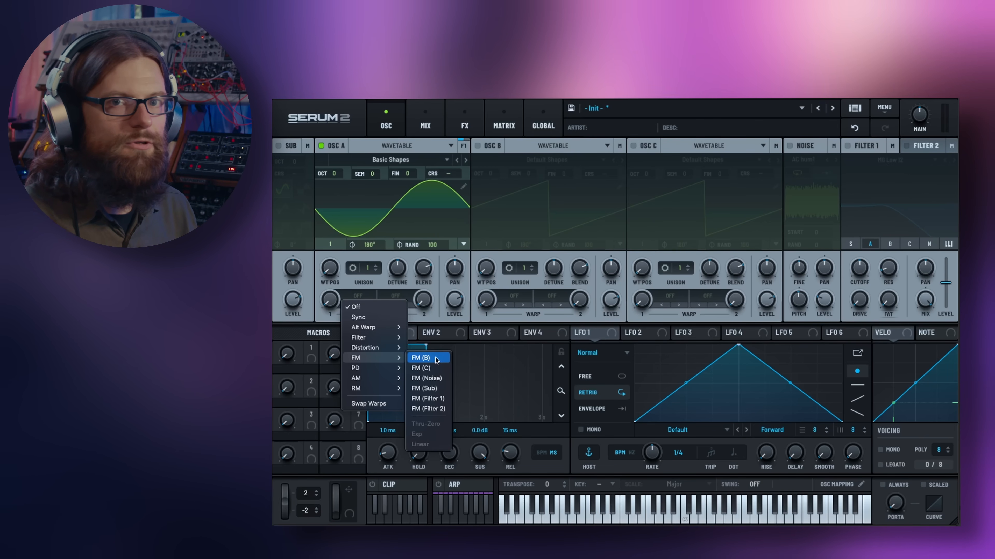
click(410, 347)
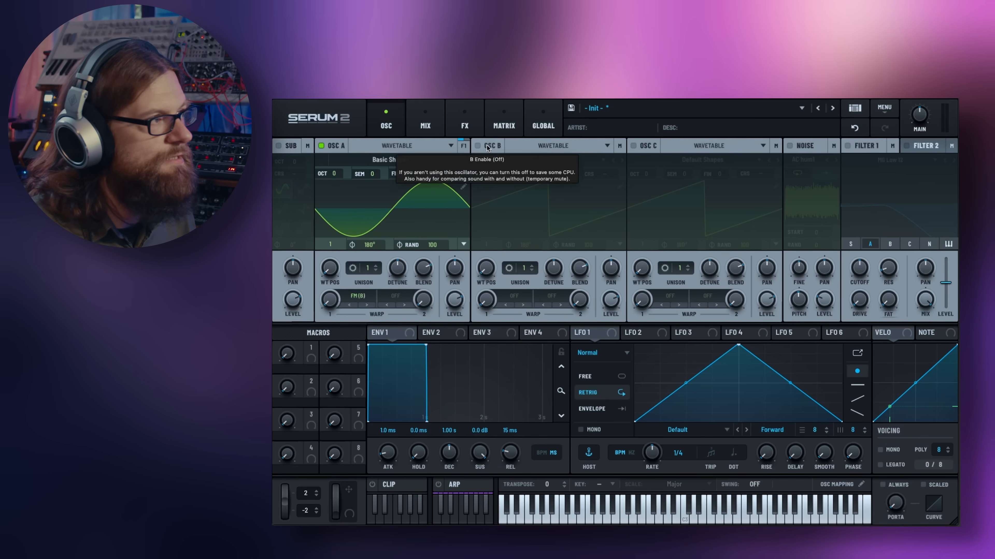
Enable oscillator B and load the Analog Basic Shapes wavetable into it.
click(477, 146)
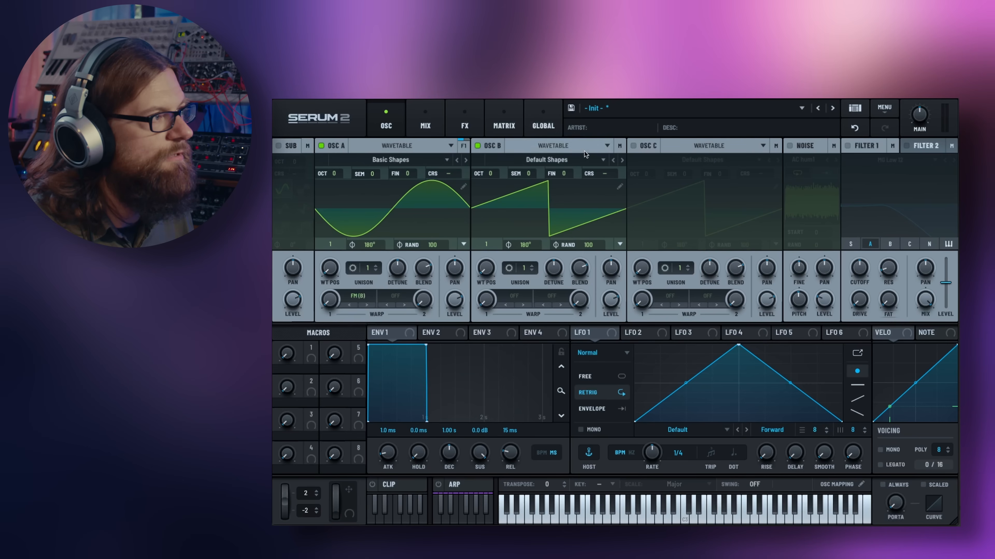
click(553, 160)
mouse_move(553, 169)
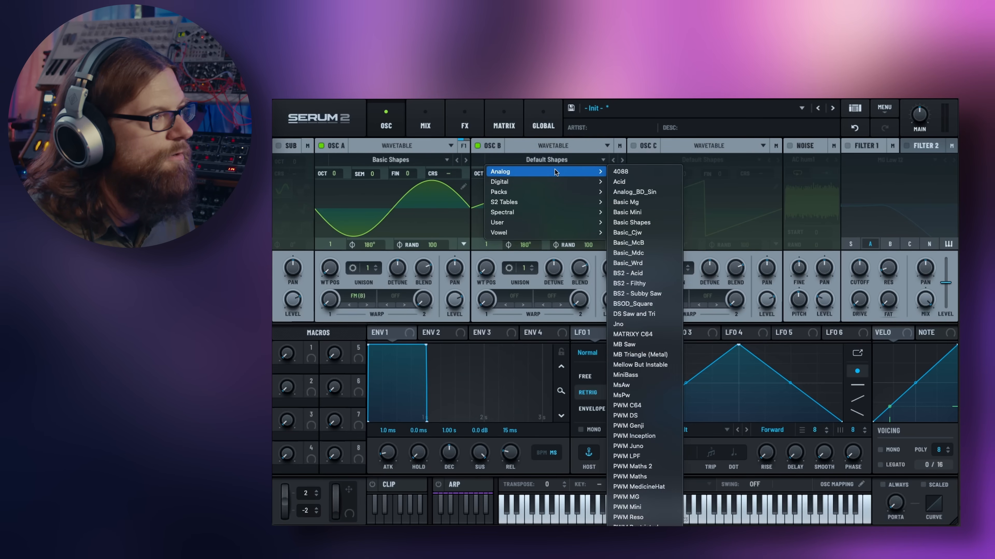
click(655, 223)
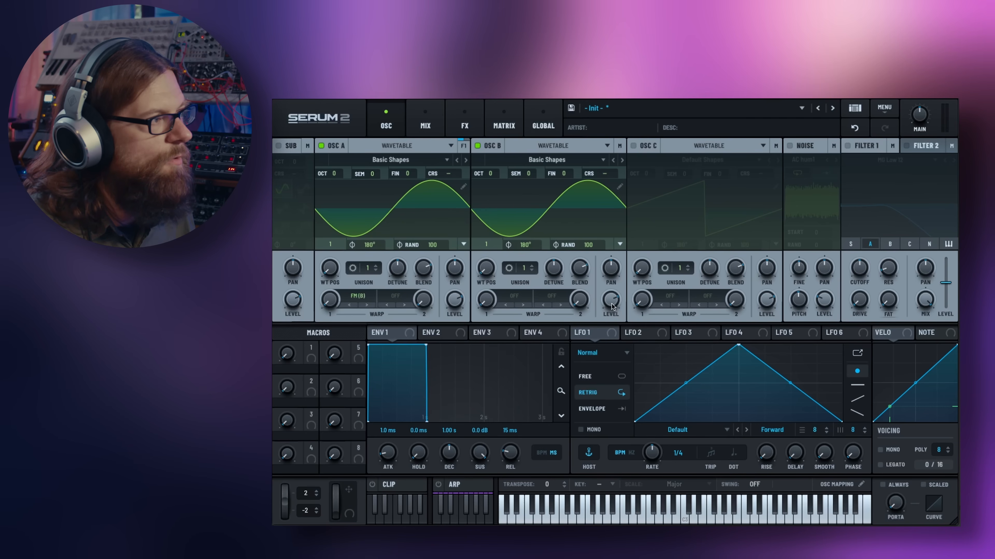
Turn oscillator B's level all the way down so it serves only as the FM modulator.
mouse_move(613, 300)
drag(612, 311, 613, 342)
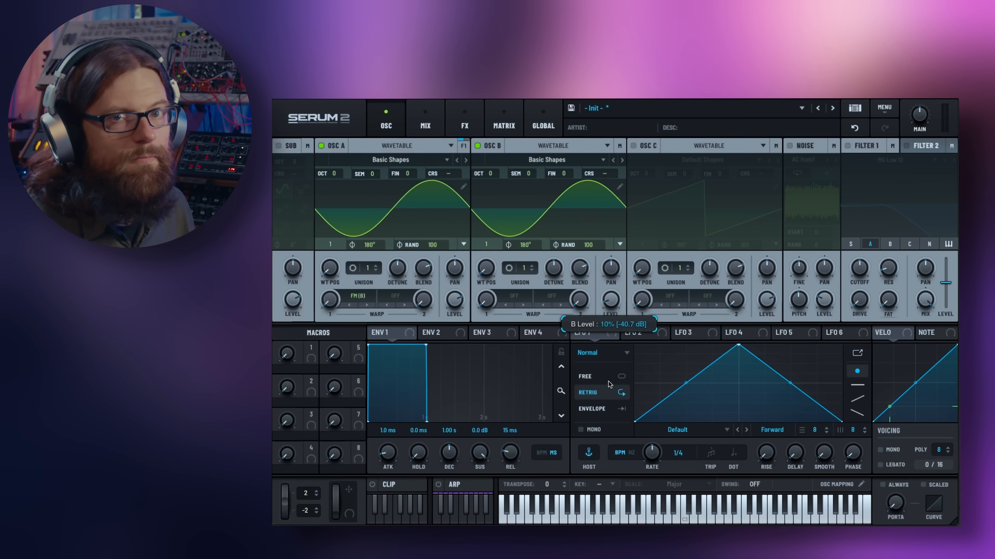
drag(609, 383, 606, 424)
drag(605, 472, 605, 474)
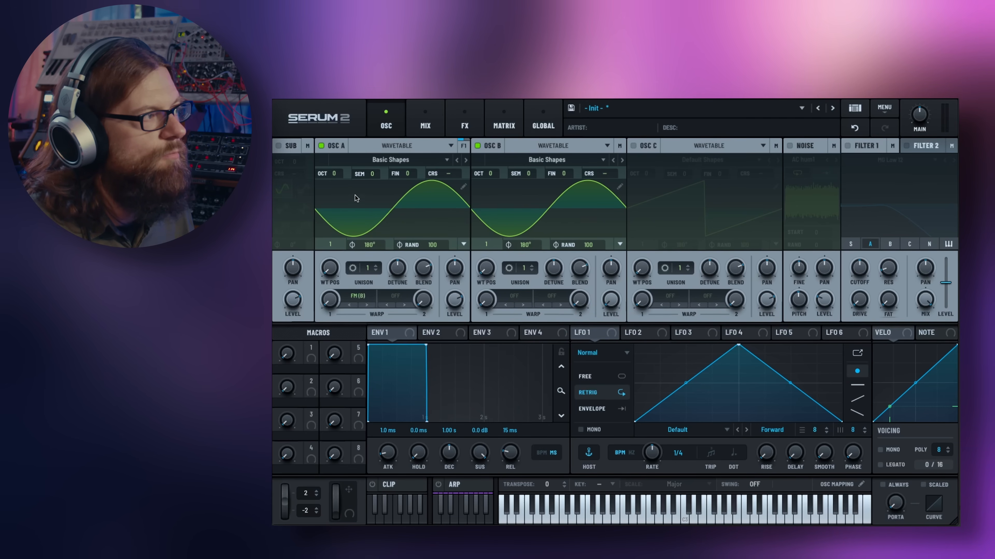
Set oscillator A's octave to -1 and audition its FM warp amount.
drag(333, 303, 325, 268)
drag(341, 179, 301, 188)
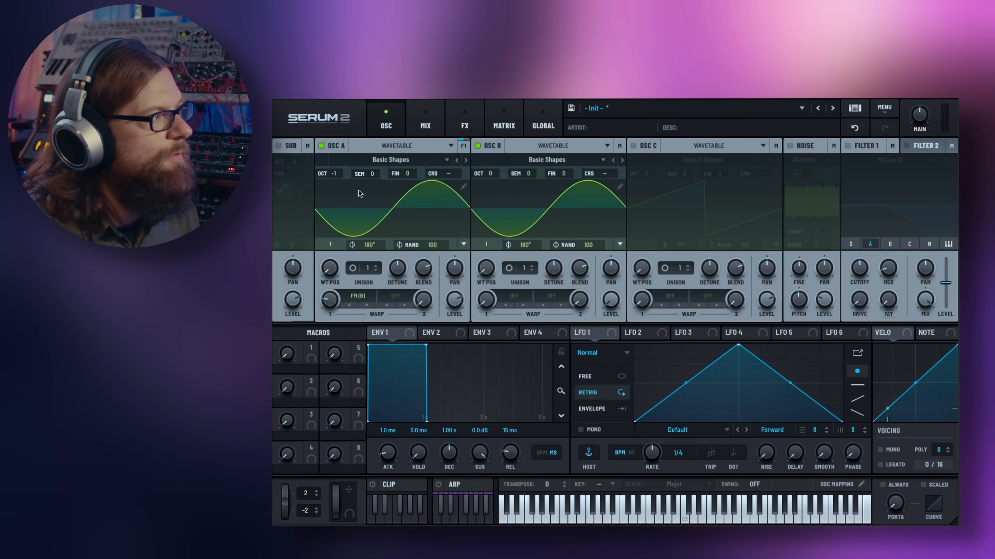
drag(327, 305, 332, 313)
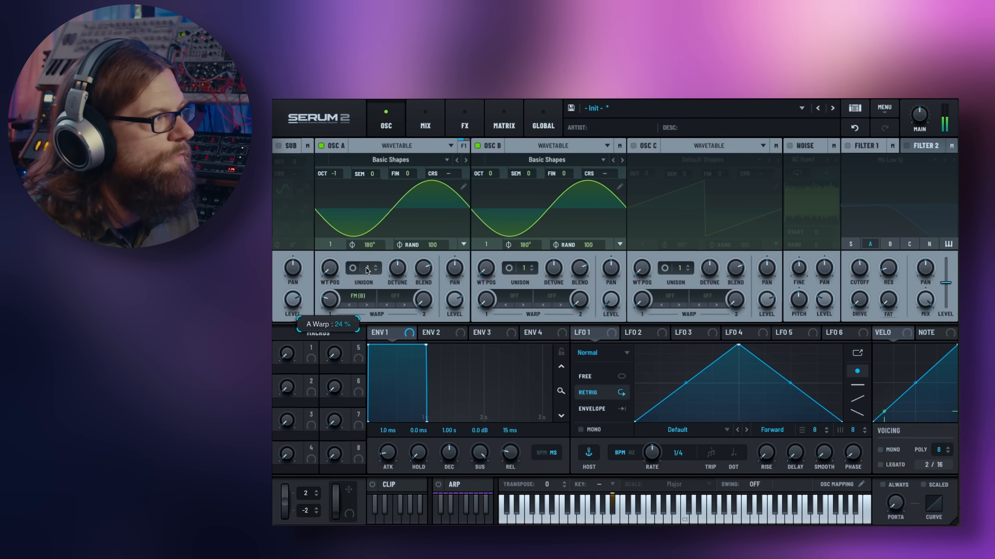
Try oscillator B at octave -1 with oscillator A's FM warp at about 12%, and return oscillator B to octave 0.
drag(492, 174, 486, 186)
drag(331, 301, 335, 314)
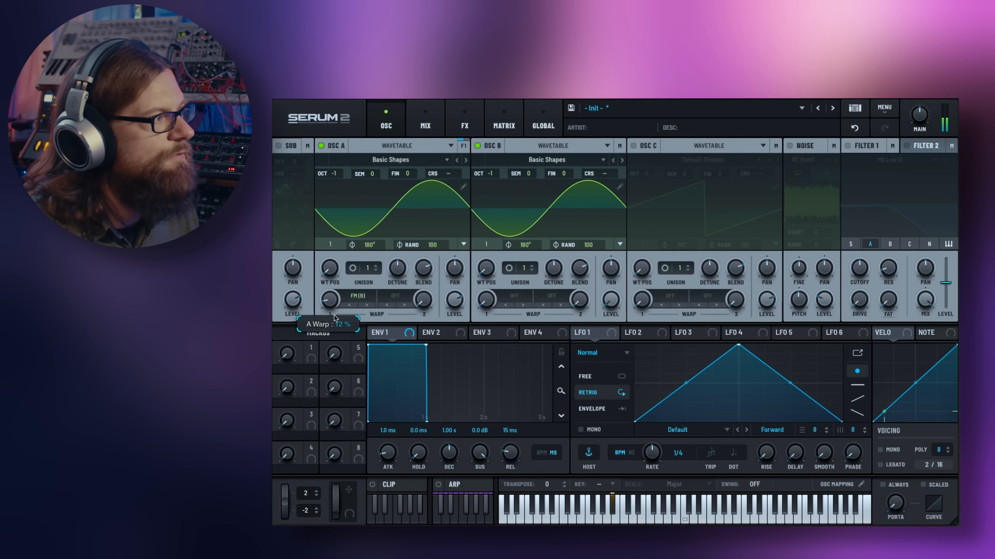
drag(496, 176, 490, 162)
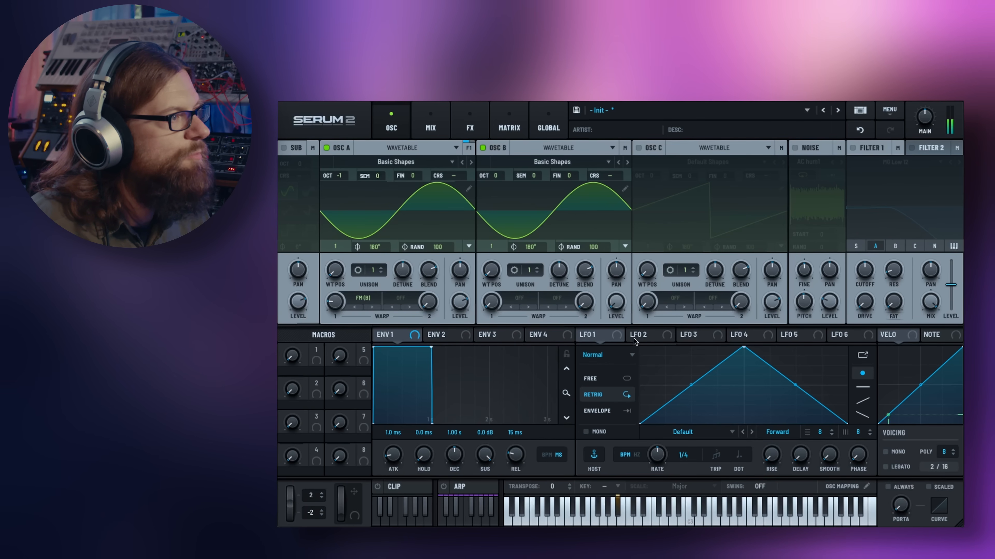
Assign LFO 1 to oscillator A's FM warp amount and set the LFO rate to 0.1 Hz in Hz mode.
drag(589, 337, 334, 305)
mouse_move(326, 291)
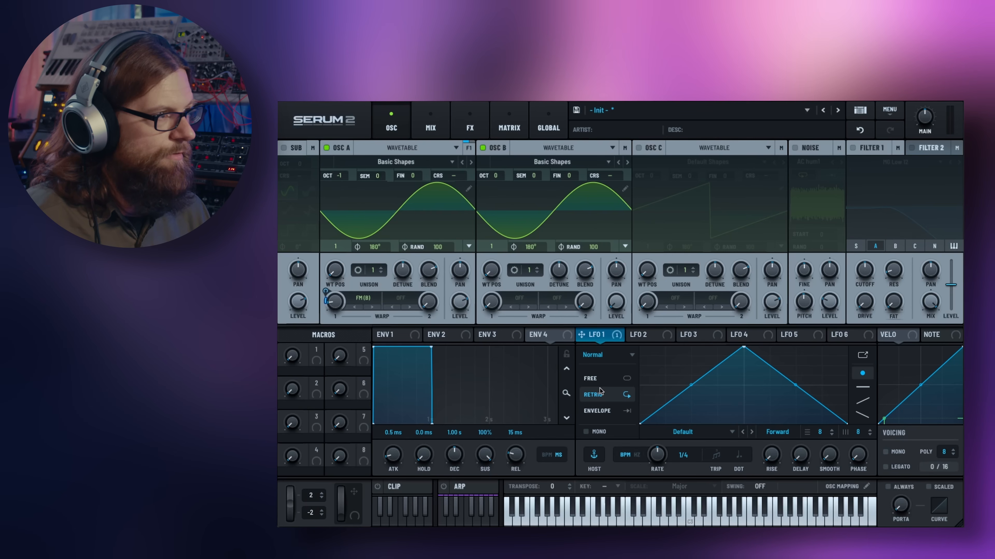
click(637, 455)
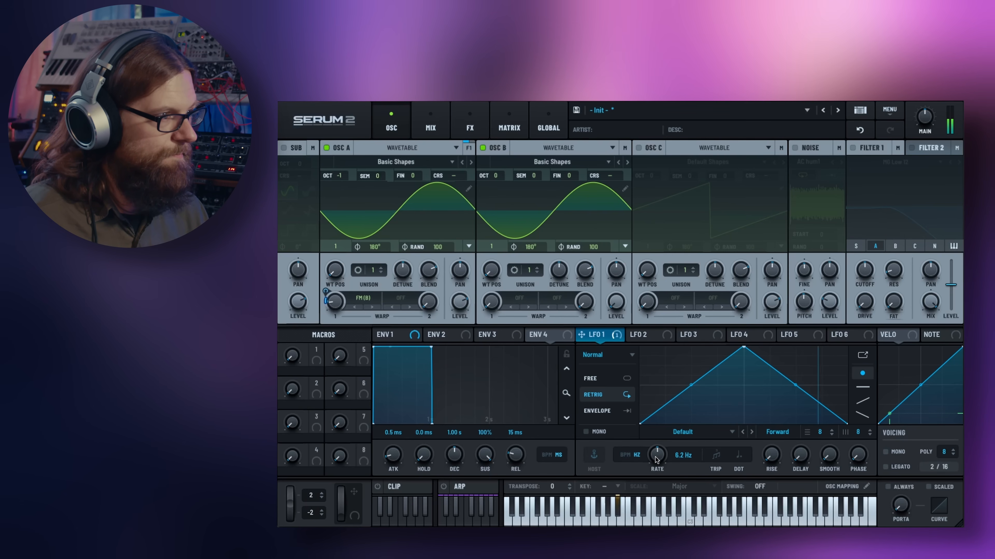
drag(653, 470, 650, 489)
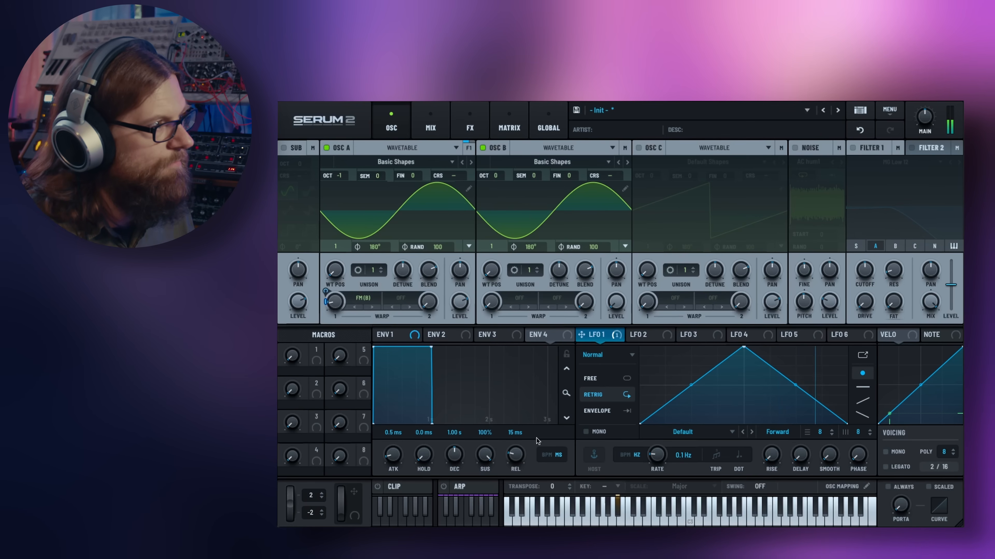
Set Envelope 1's attack to 1.19 s and release to 2.49 s with its display zoom locked, and LFO 1 to Free mode.
drag(393, 457, 398, 338)
click(399, 337)
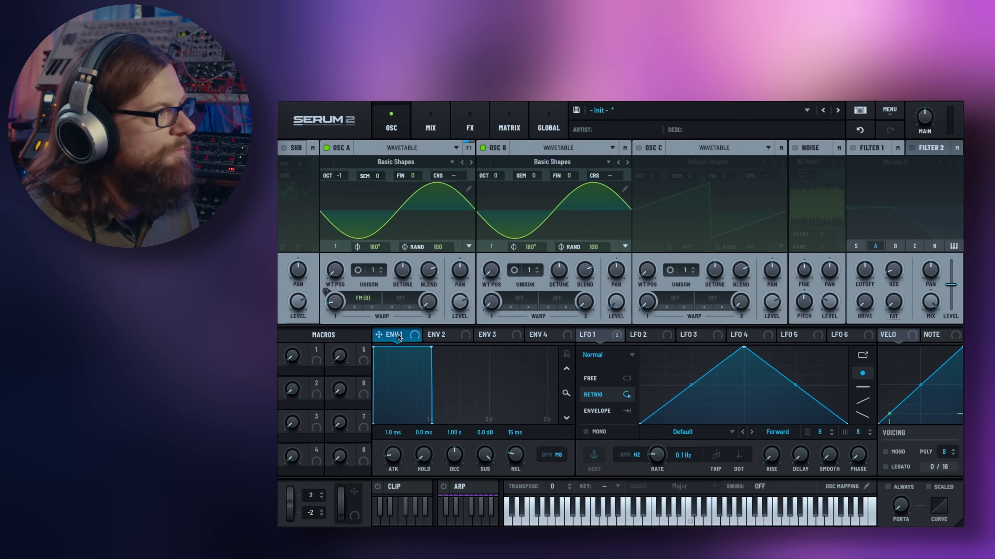
drag(396, 454, 406, 416)
drag(407, 367, 407, 394)
drag(514, 456, 566, 370)
click(567, 355)
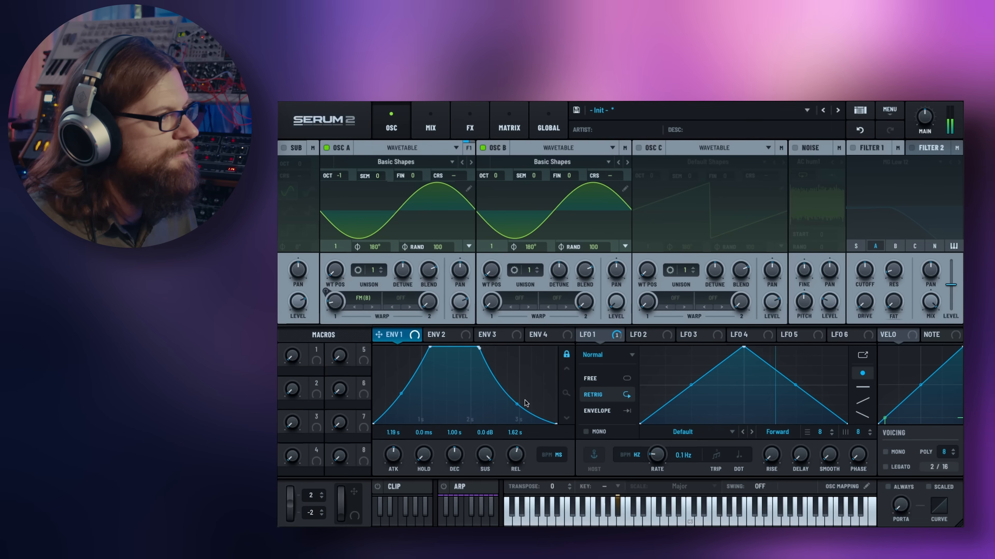
scroll(516, 455, up, 3)
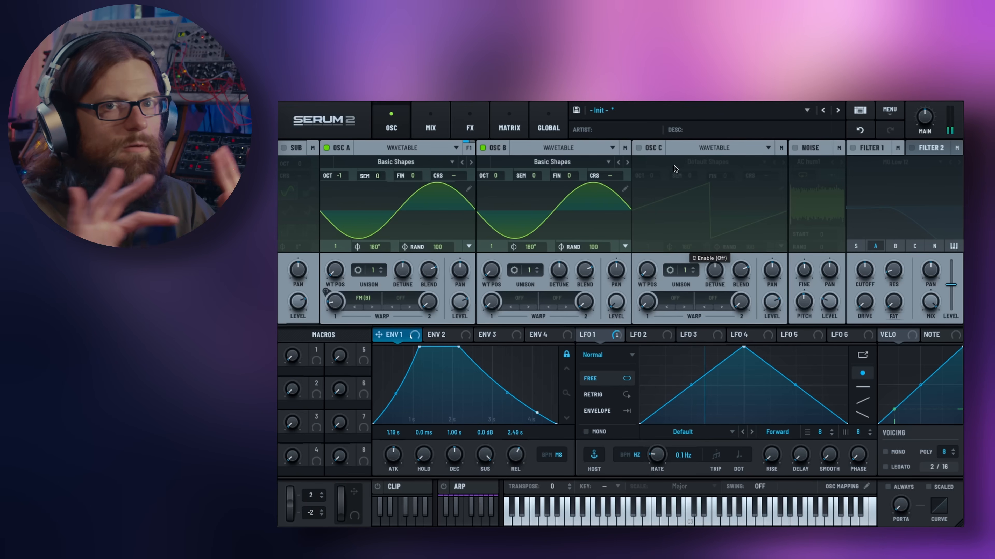
Enable oscillator C and switch off oscillators A and B to hear it alone.
click(645, 149)
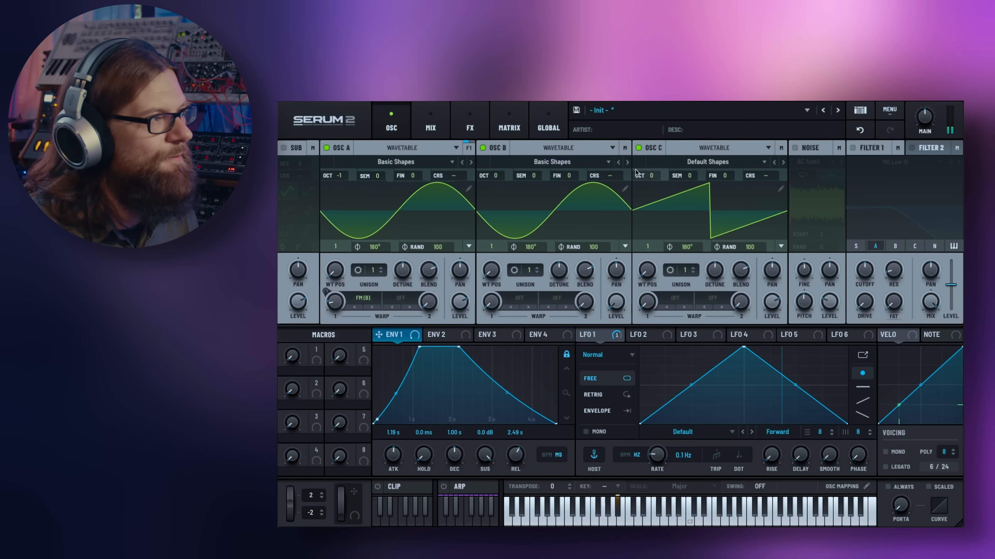
click(483, 148)
click(326, 147)
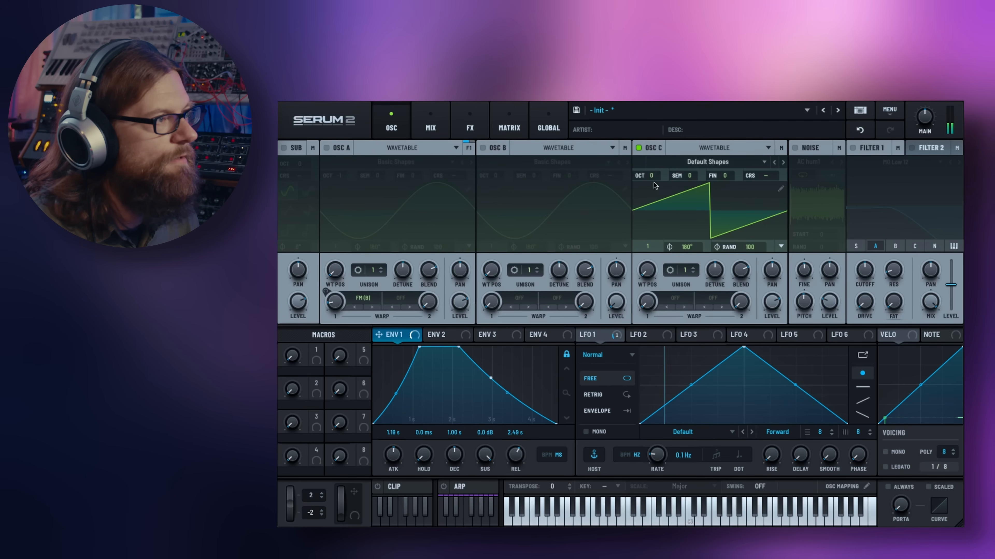
Give oscillator C 5 unison voices with reduced detune and check its unison settings.
click(693, 268)
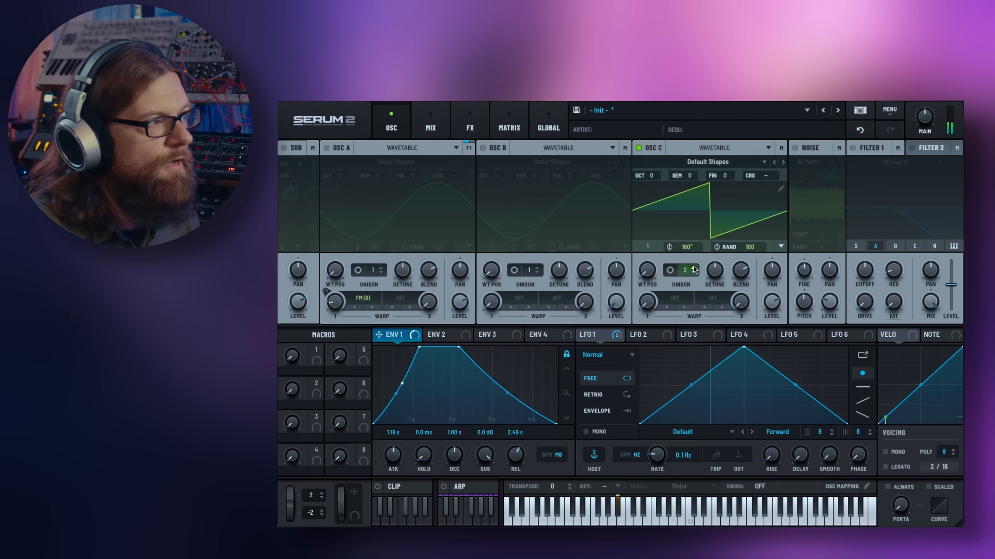
mouse_move(717, 274)
mouse_down()
mouse_move(714, 294)
mouse_move(709, 288)
mouse_up()
click(693, 149)
click(682, 150)
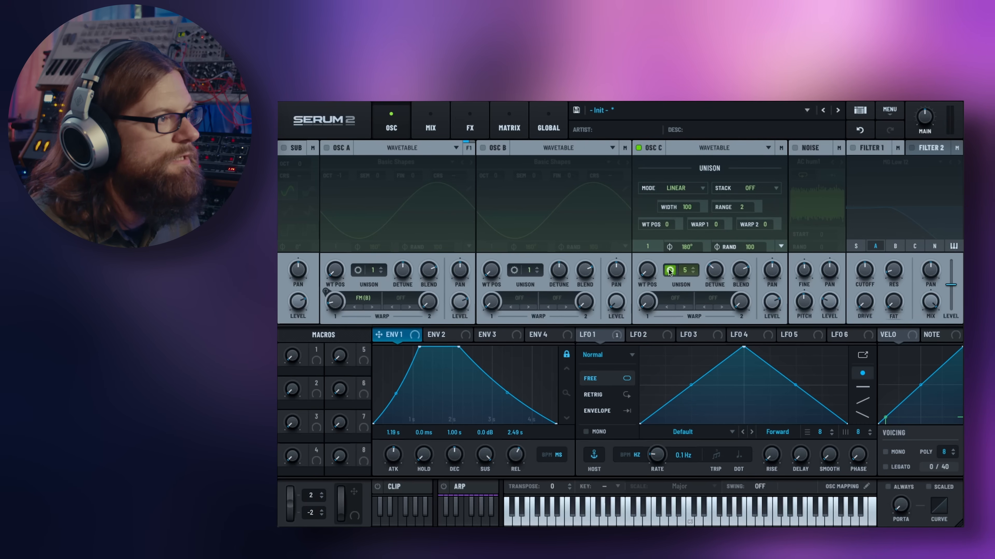
Set oscillator C to octave -1 with a lower level, and remove oscillator A from Filter 1's inputs.
drag(651, 175, 651, 188)
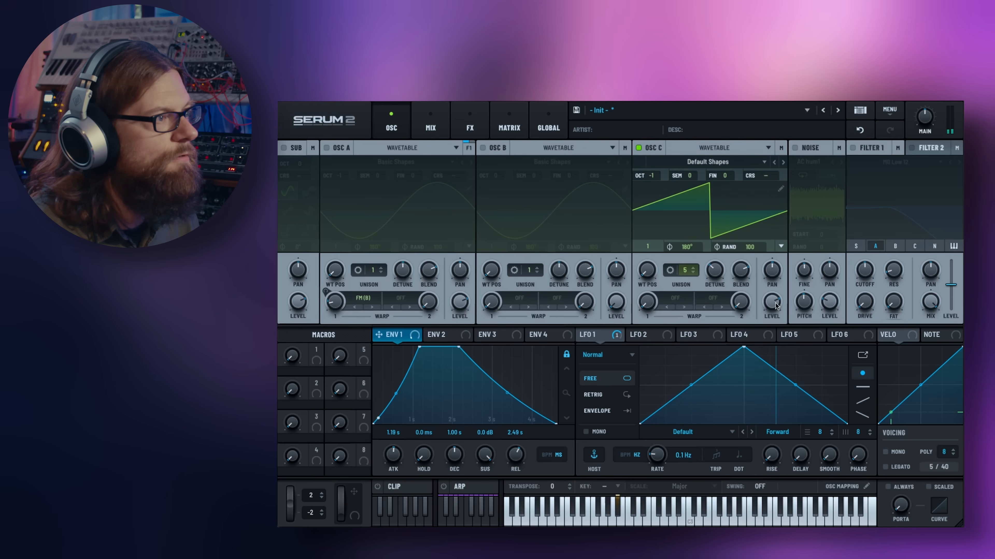
drag(771, 302, 774, 329)
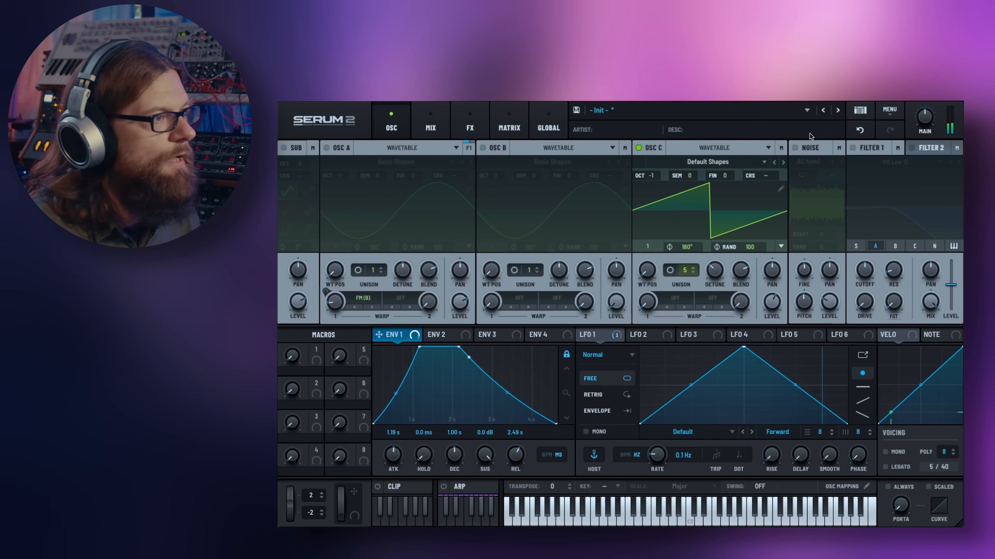
click(876, 247)
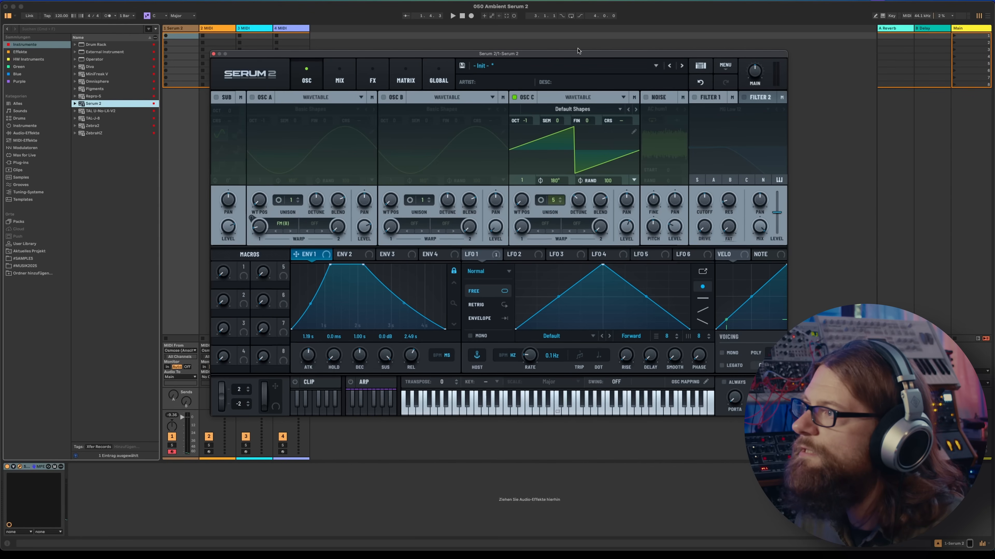
Add the SPAN spectrum analyzer from the effects collection to the Main track in Ableton Live.
drag(500, 71, 440, 71)
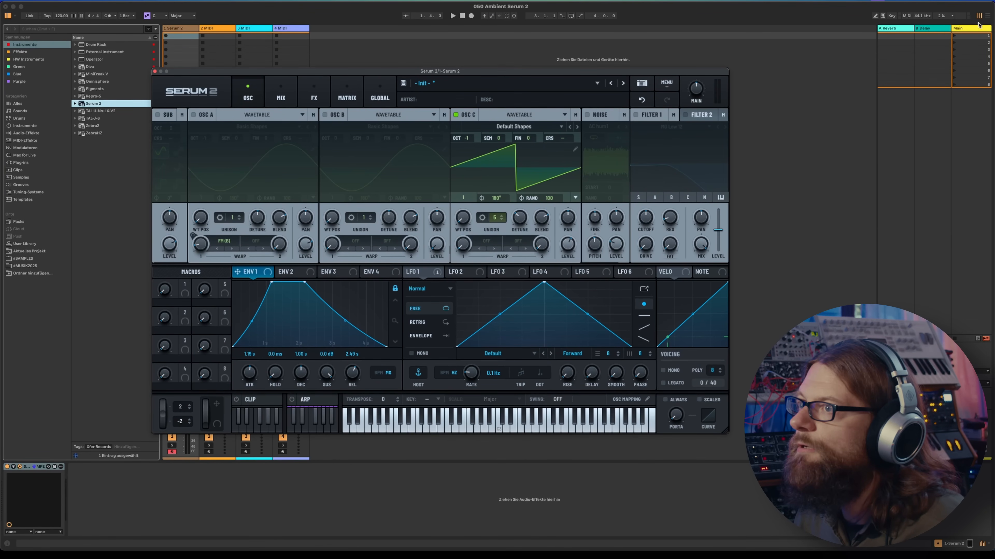
click(20, 51)
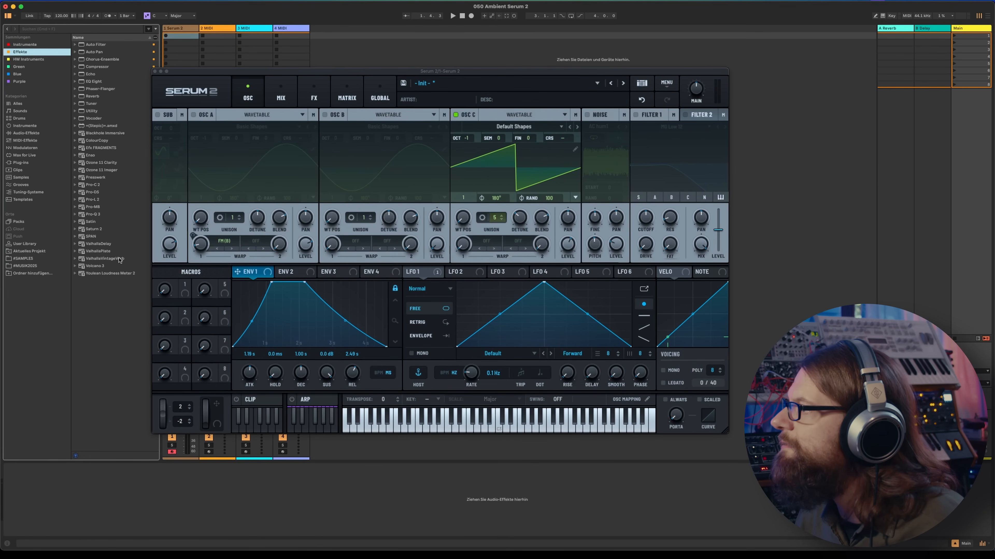
double_click(94, 237)
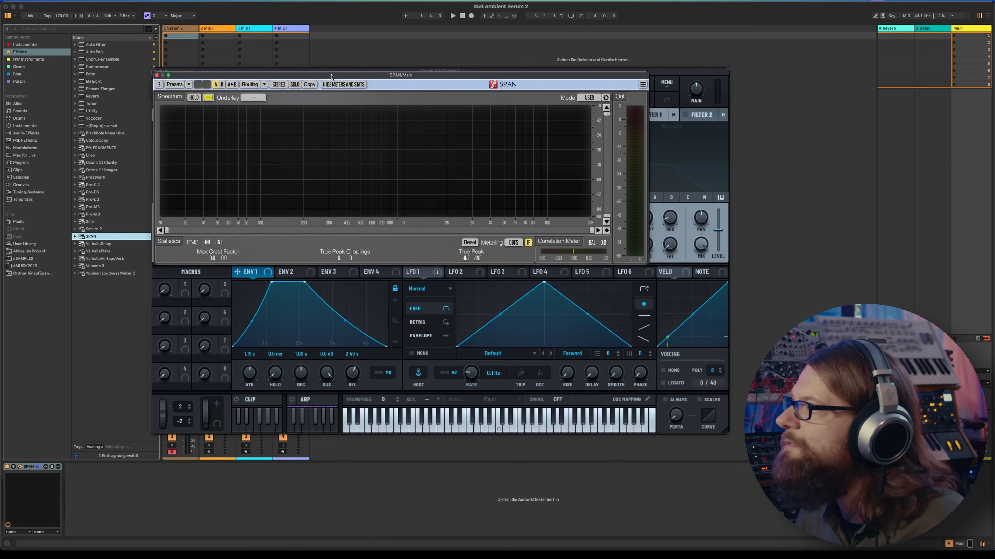
Arrange the SPAN and Serum 2 windows so the spectrum display sits above the synth.
drag(642, 71, 638, 159)
drag(429, 33, 433, 11)
drag(643, 158, 619, 161)
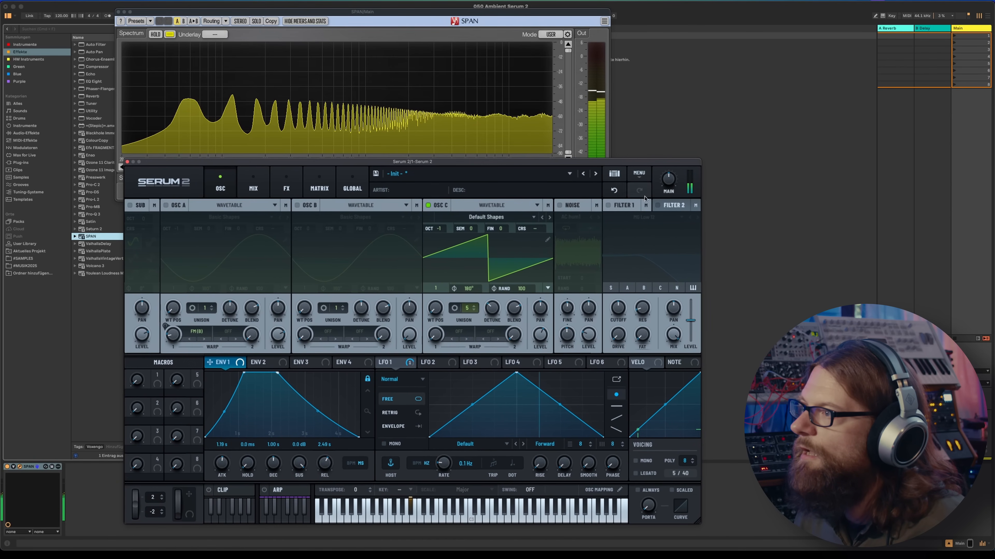
Enable Filter 1 and route oscillator C into it.
click(608, 206)
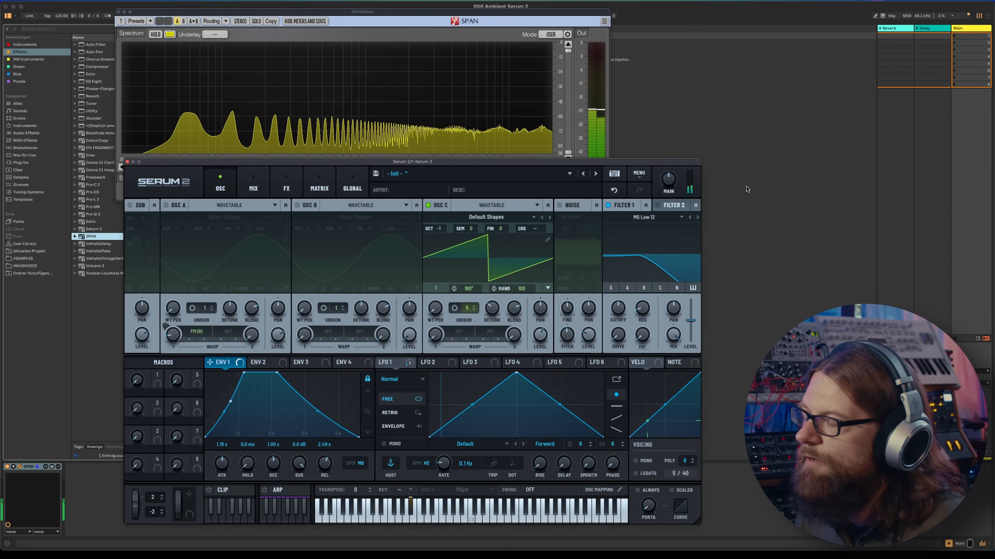
click(661, 289)
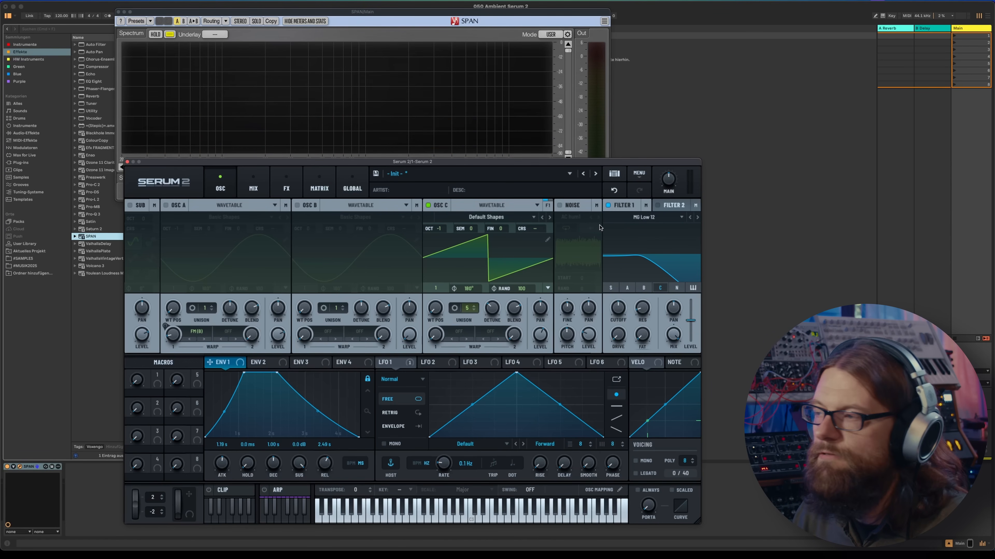
Set Filter 1's cutoff to about 385 Hz and resonance to about 21%, and check the available filter types, keeping MG Low 12.
mouse_move(618, 308)
mouse_down()
mouse_move(617, 281)
mouse_move(609, 324)
mouse_move(612, 299)
mouse_move(609, 309)
mouse_up()
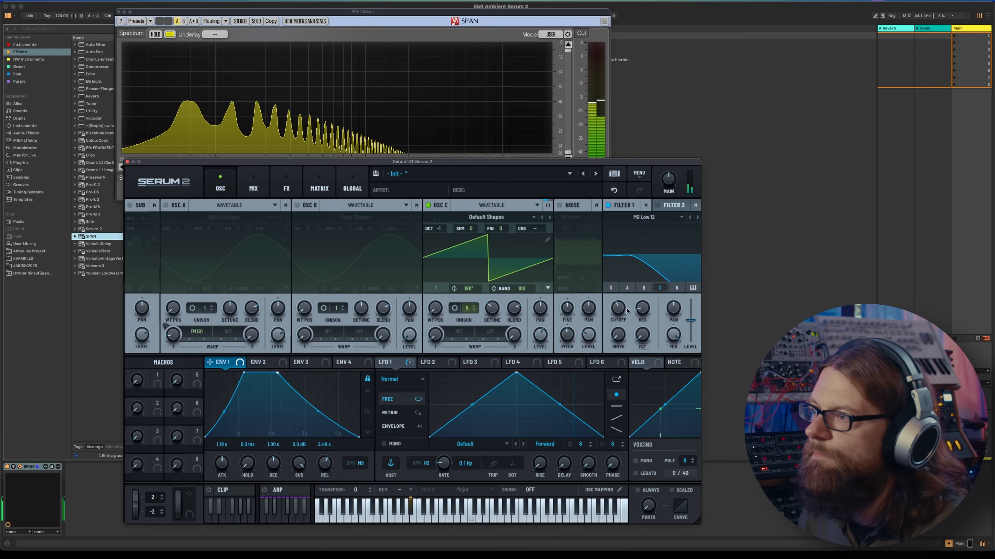
mouse_move(639, 311)
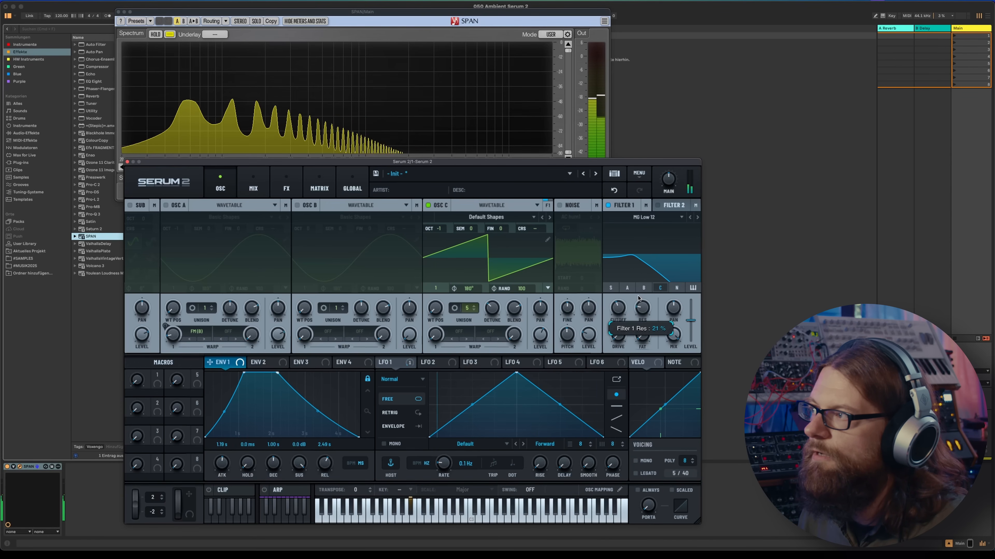
drag(621, 308, 621, 305)
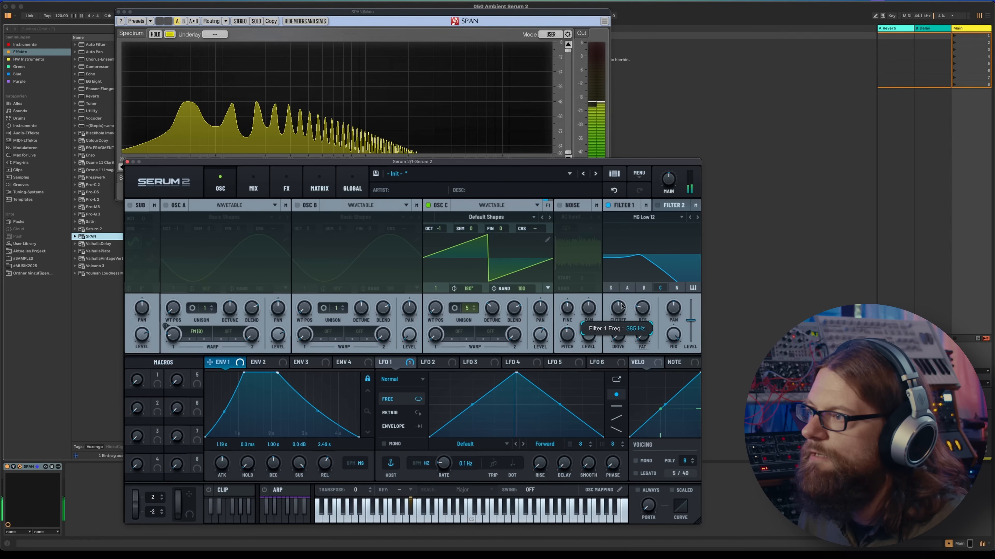
click(648, 218)
mouse_move(651, 230)
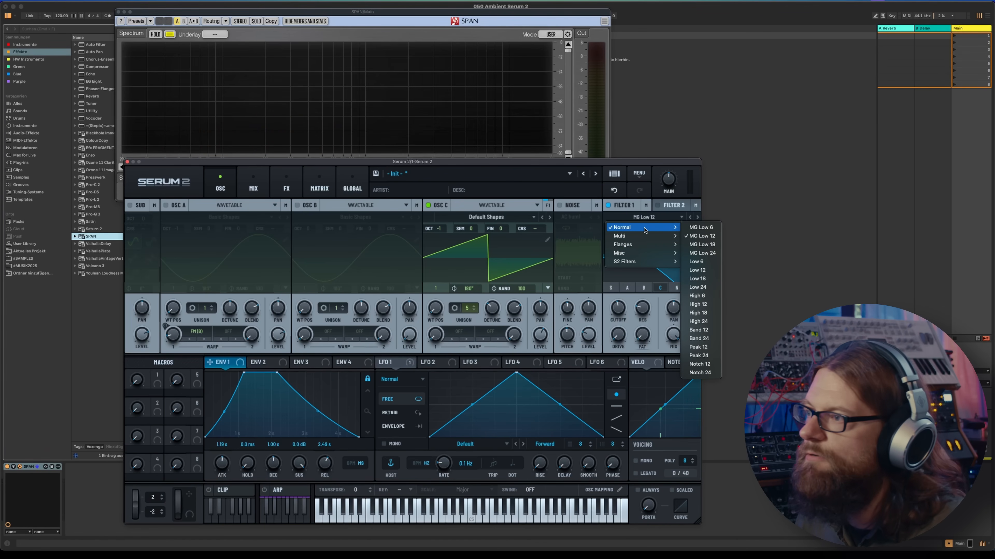
click(553, 163)
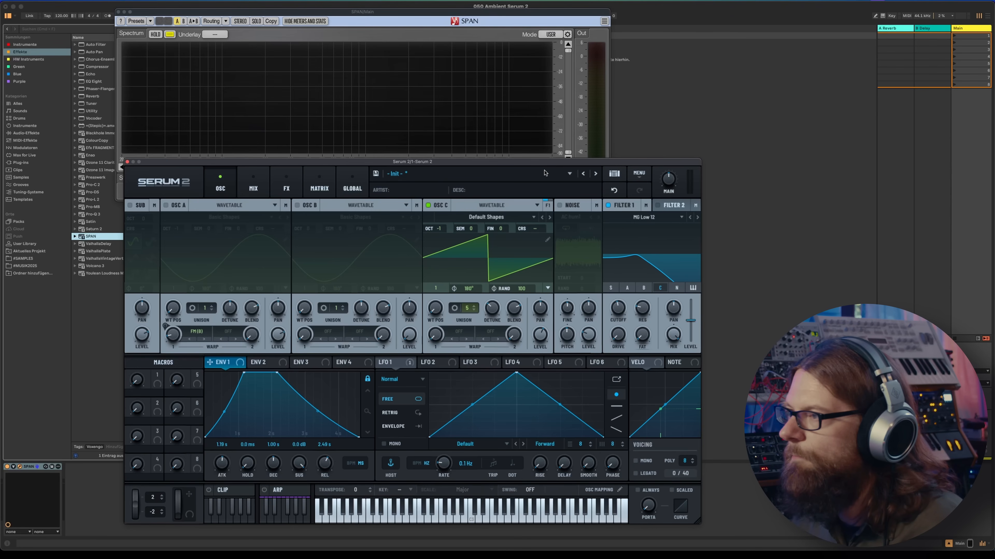
Turn oscillators A and B back on and raise oscillator C's level in the mix.
click(166, 206)
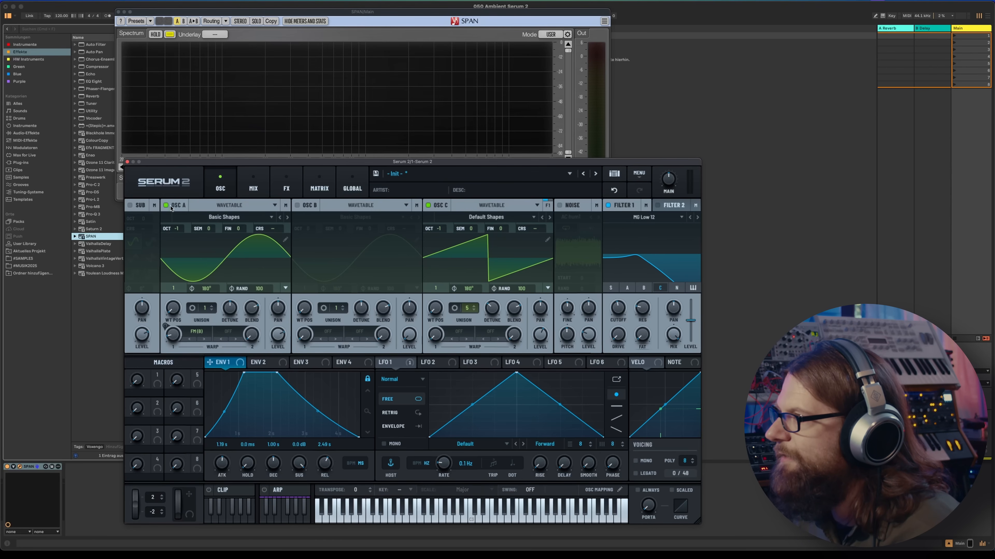
click(298, 206)
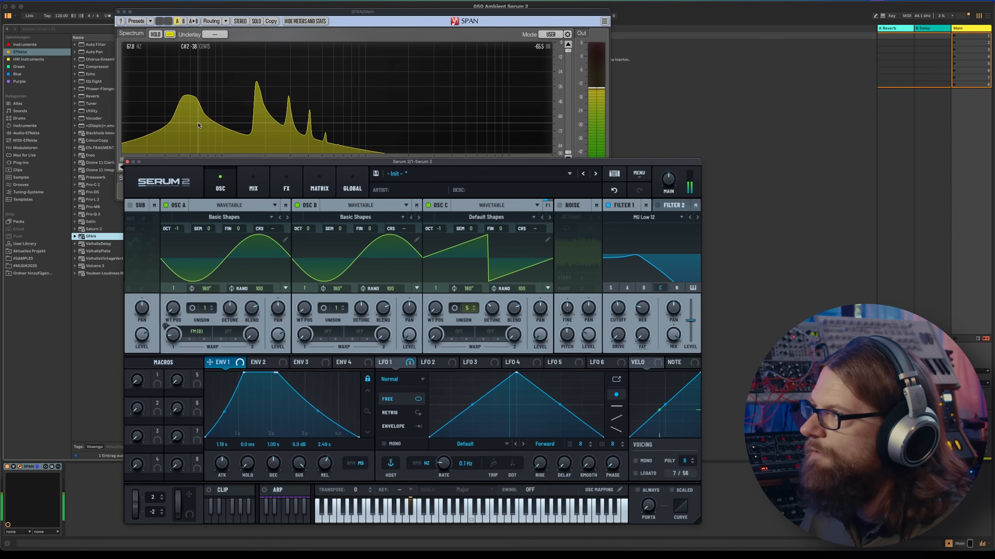
drag(543, 339, 545, 330)
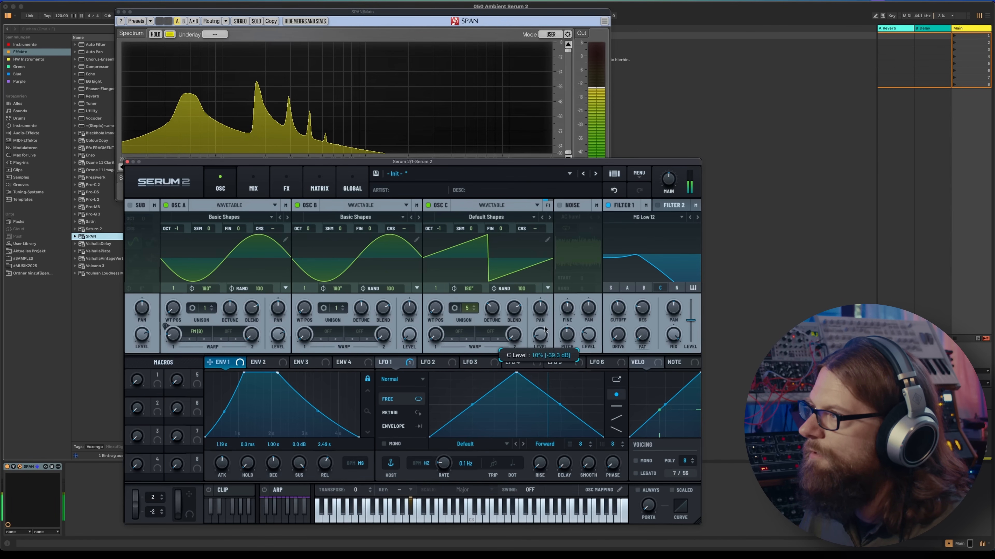
drag(546, 280, 544, 279)
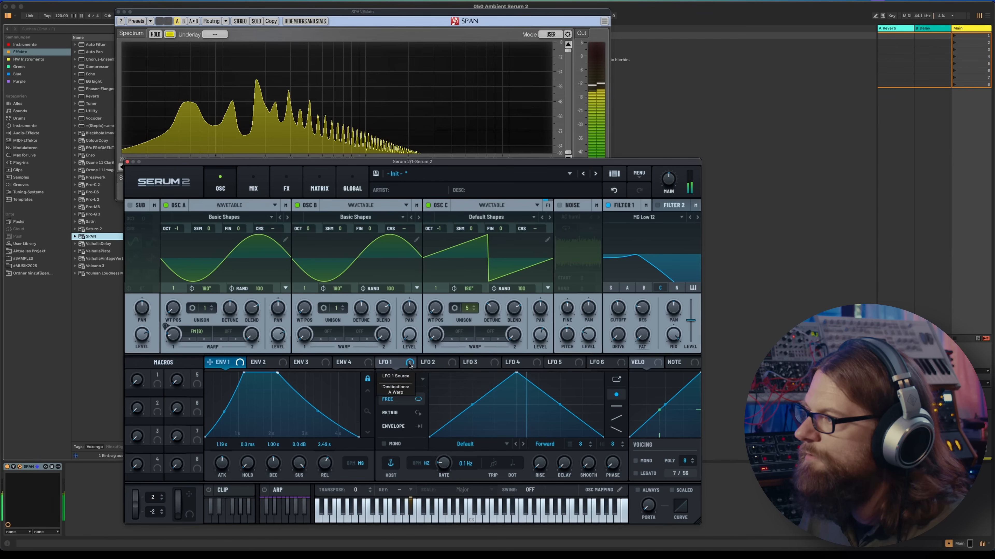
Modulate Filter 1's cutoff with LFO 2 in Free mode, running at 0.2 Hz.
click(450, 363)
click(401, 400)
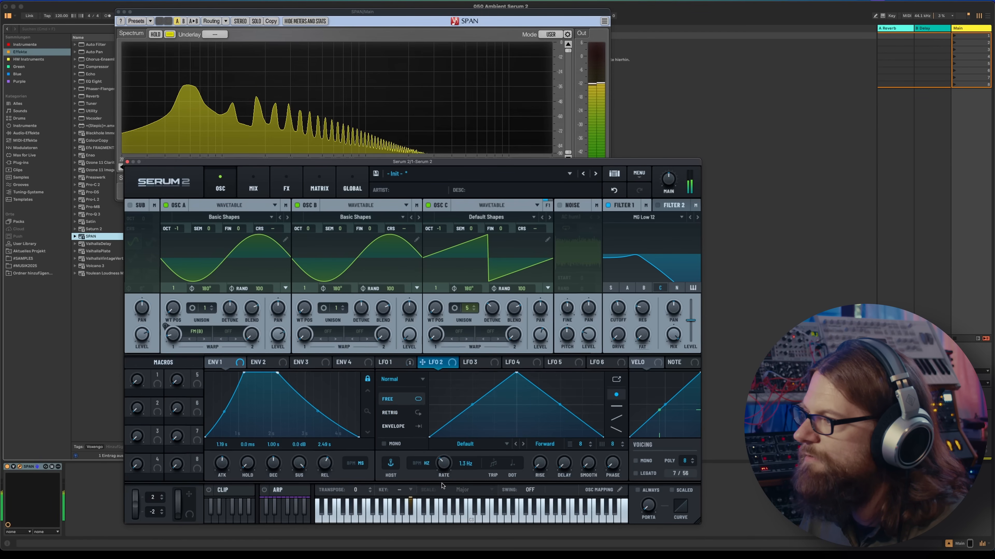
drag(421, 363, 619, 311)
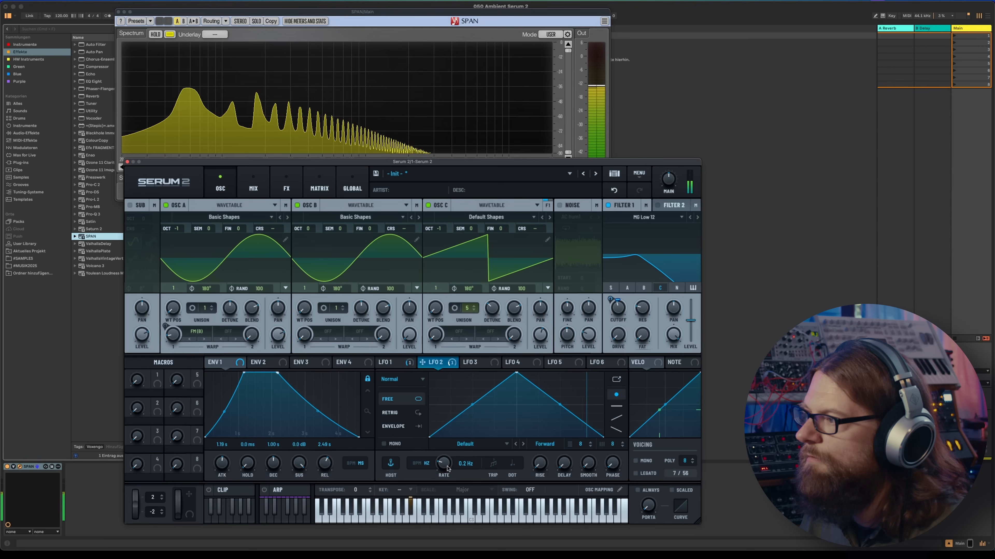
mouse_move(609, 297)
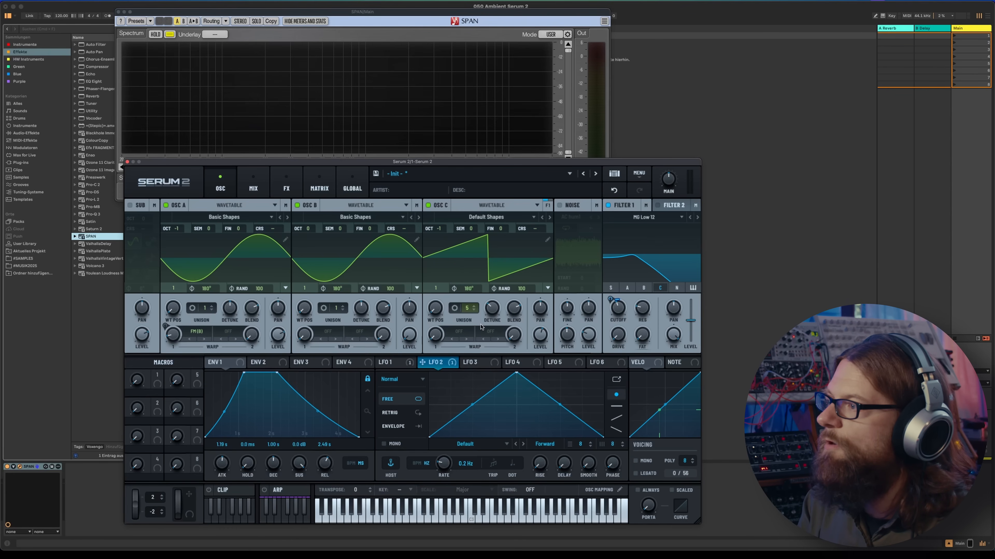
Compare the spectrum with oscillator C off and on again, repositioning the Serum 2 window beneath the analyzer display.
click(428, 206)
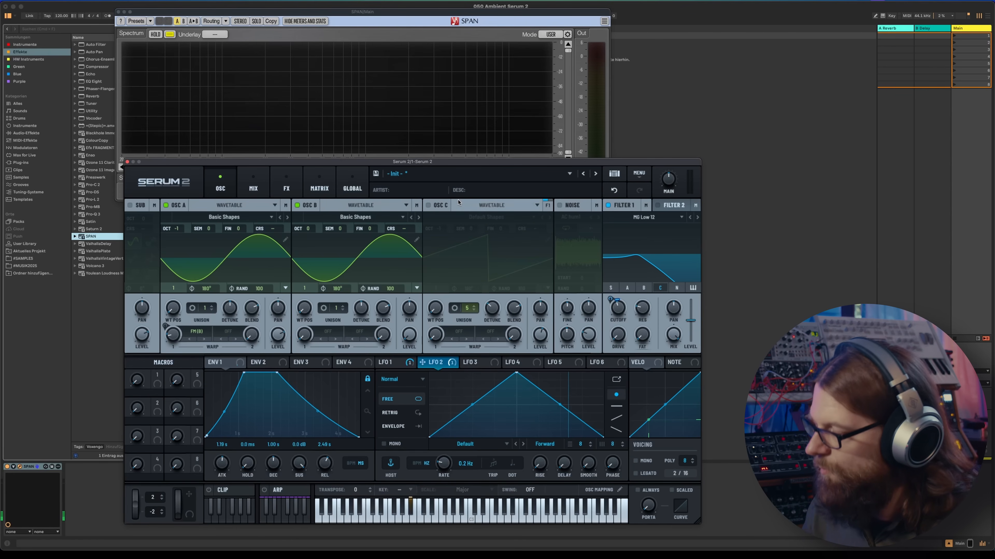
drag(330, 162, 326, 192)
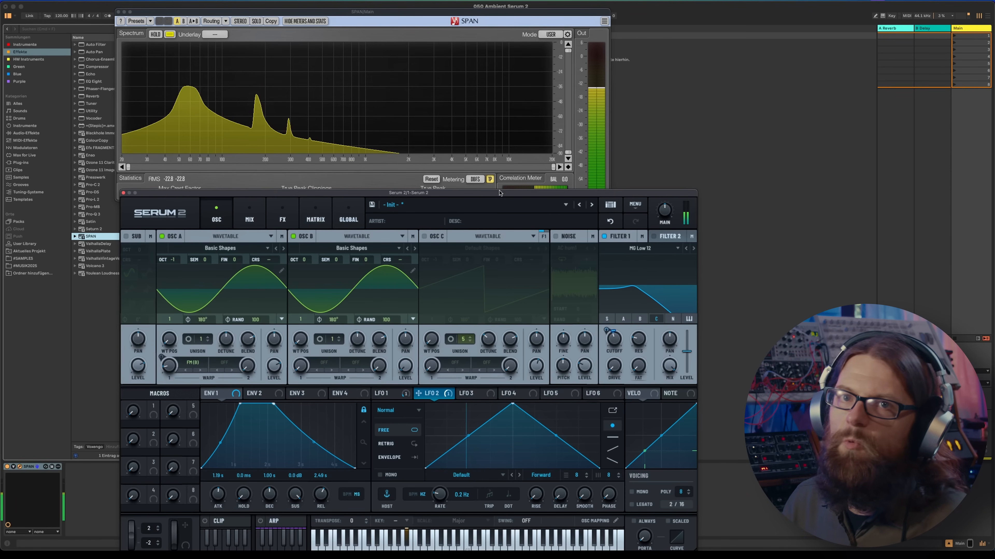
drag(497, 194, 481, 151)
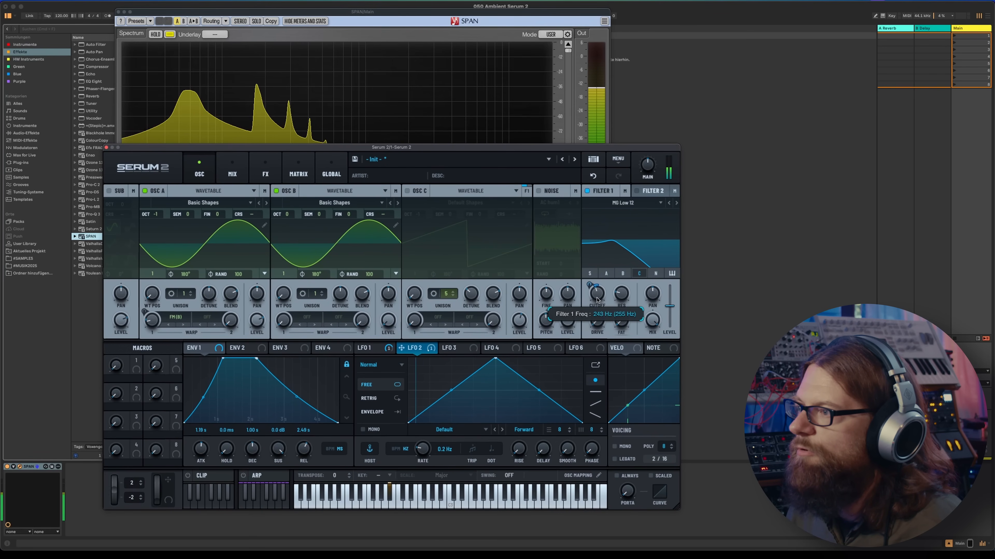
drag(518, 149, 514, 172)
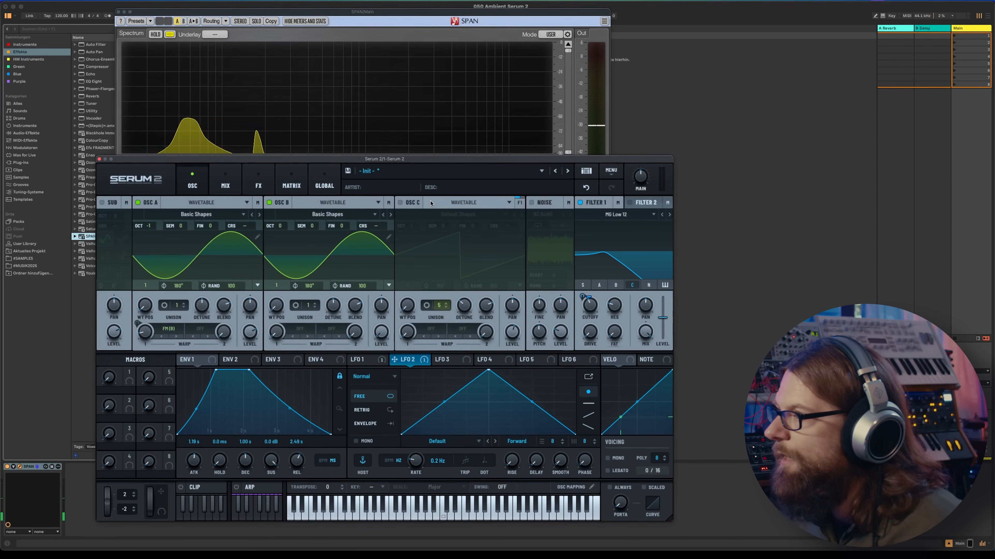
click(401, 203)
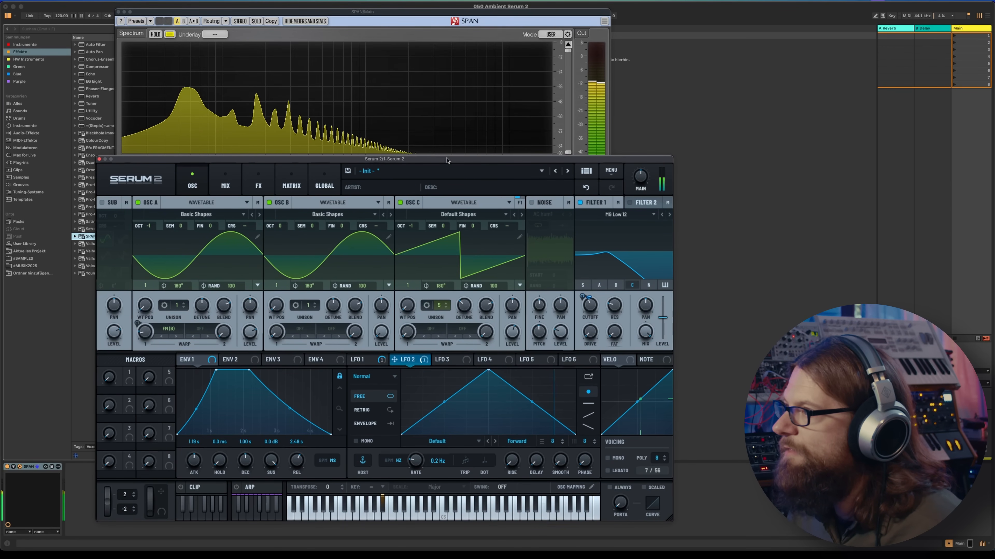
drag(447, 160, 449, 141)
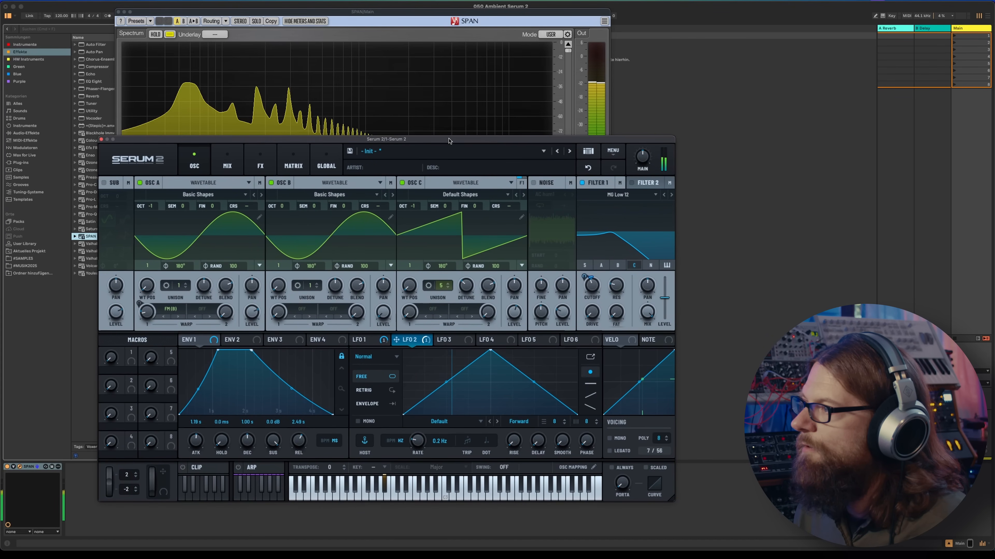
mouse_move(512, 315)
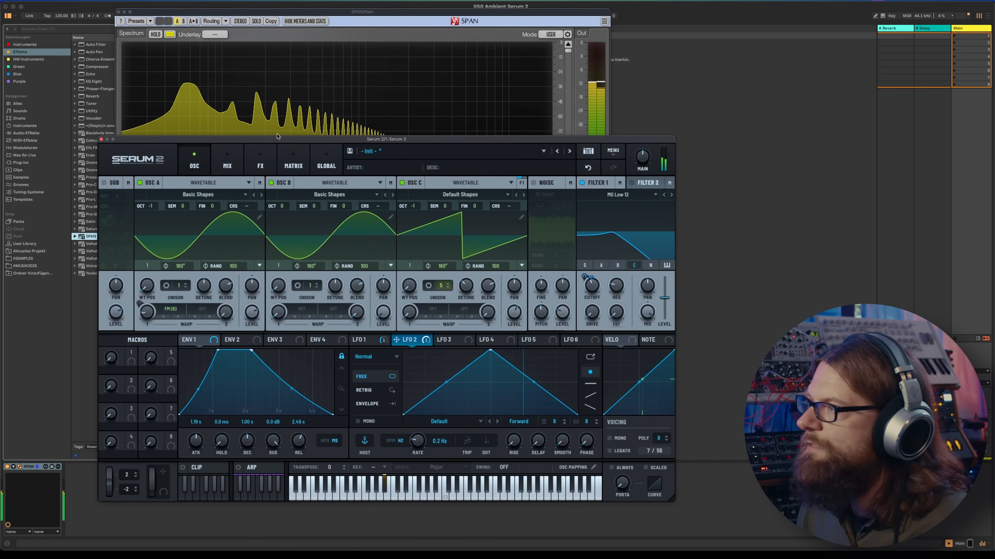
Add a Delay to the main effects chain, shape its filter to cut the lows, and set its mix to about 38%.
click(262, 163)
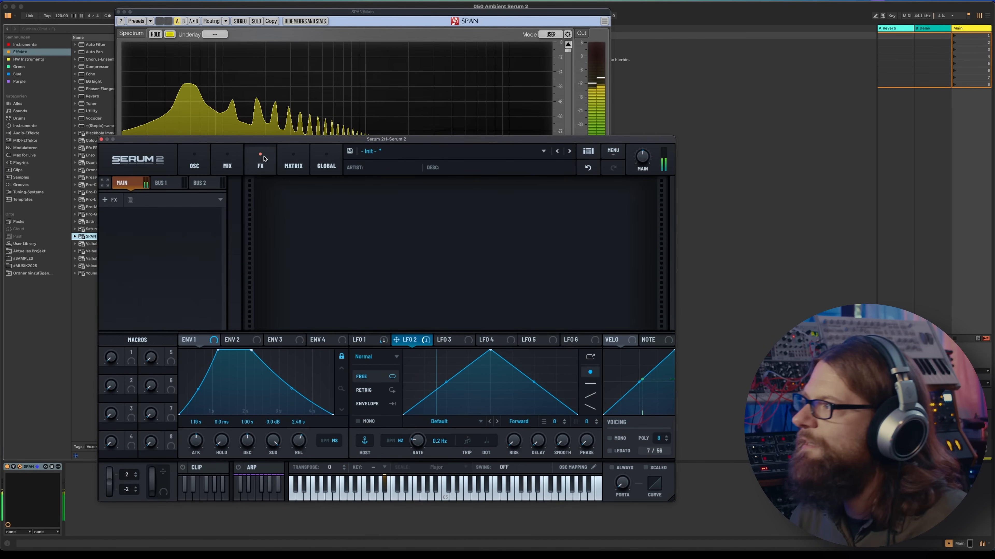
click(105, 200)
click(110, 246)
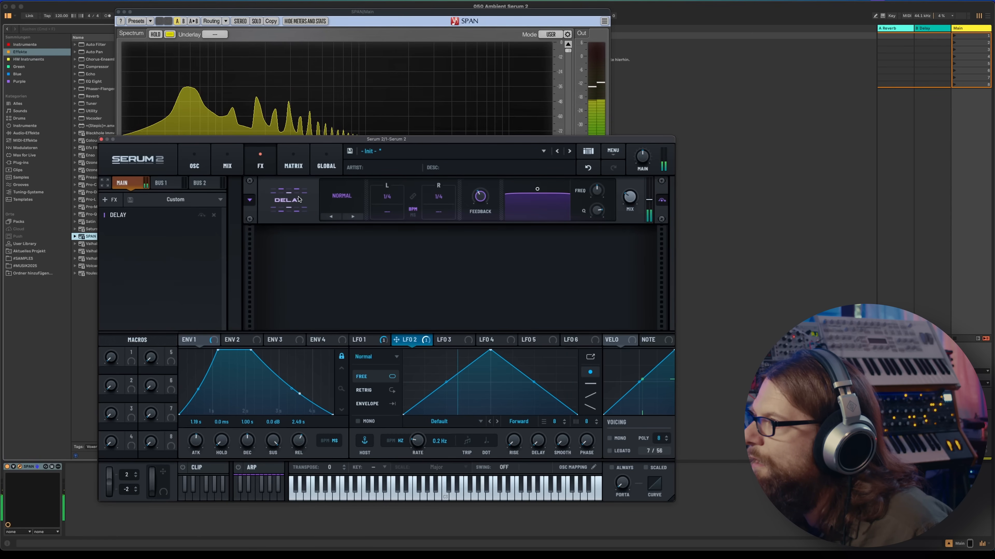
mouse_move(482, 208)
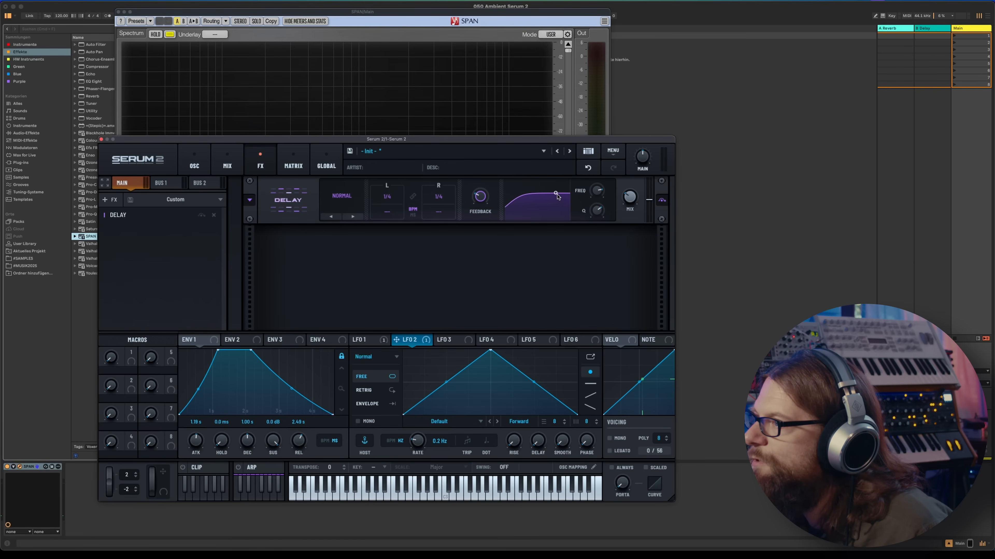
mouse_move(564, 204)
mouse_down()
mouse_move(542, 202)
mouse_move(570, 201)
mouse_up()
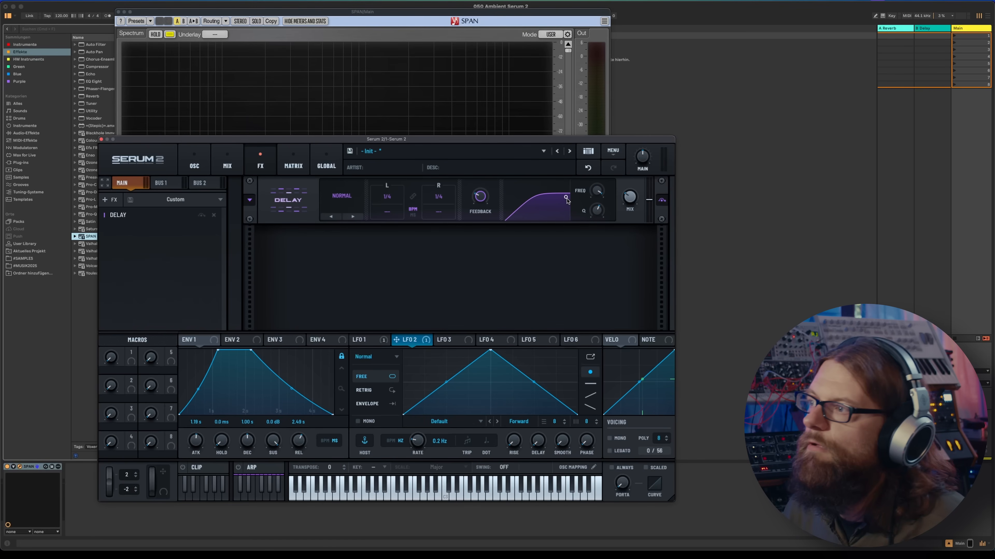
mouse_move(627, 201)
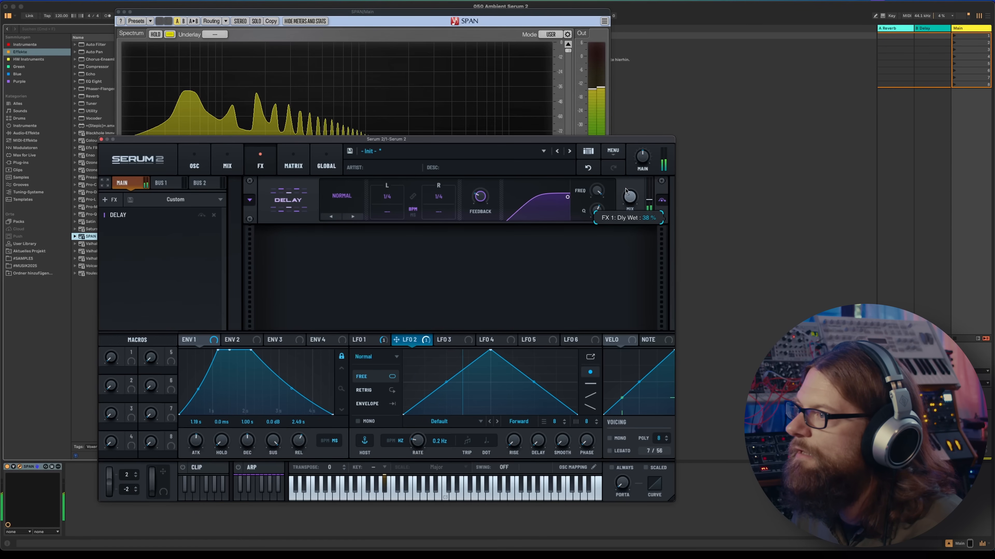
Add a Utility effect ahead of the Delay and turn the Utility's output level all the way down.
click(110, 199)
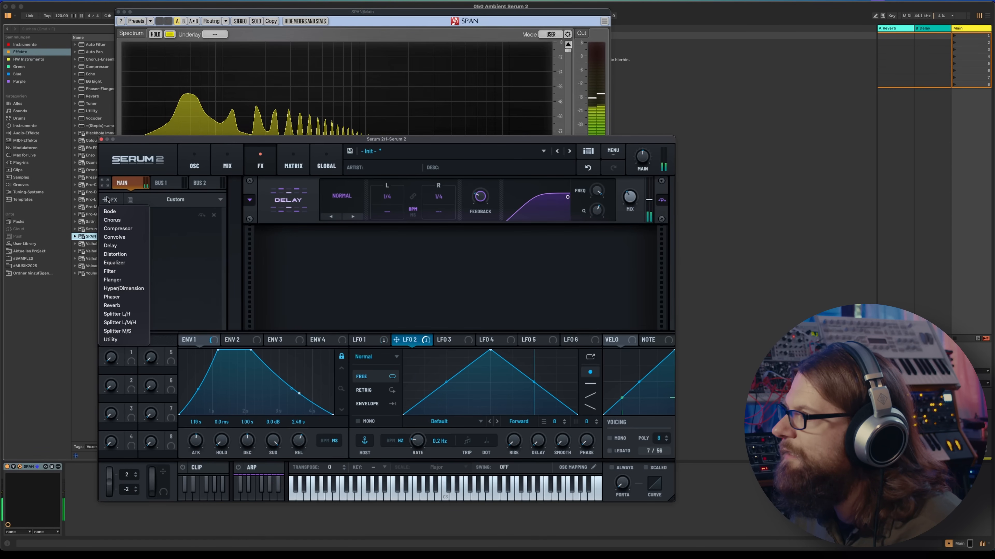
click(127, 340)
drag(150, 232, 157, 217)
drag(649, 195, 649, 197)
drag(653, 253, 655, 279)
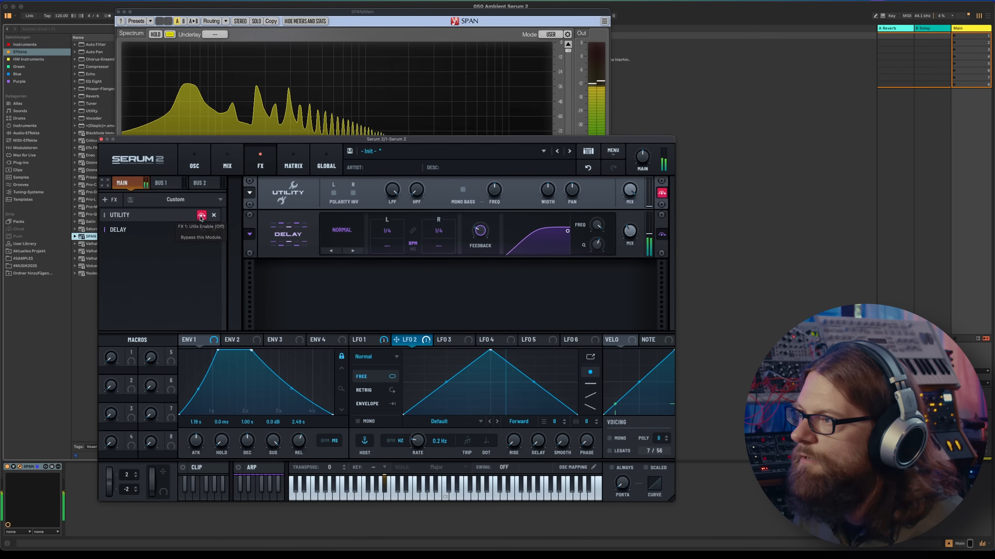
Activate Utility to mute the Delay's input, set the Delay level to 0.1 dB, and lower its filter frequency.
click(201, 217)
drag(649, 233, 649, 232)
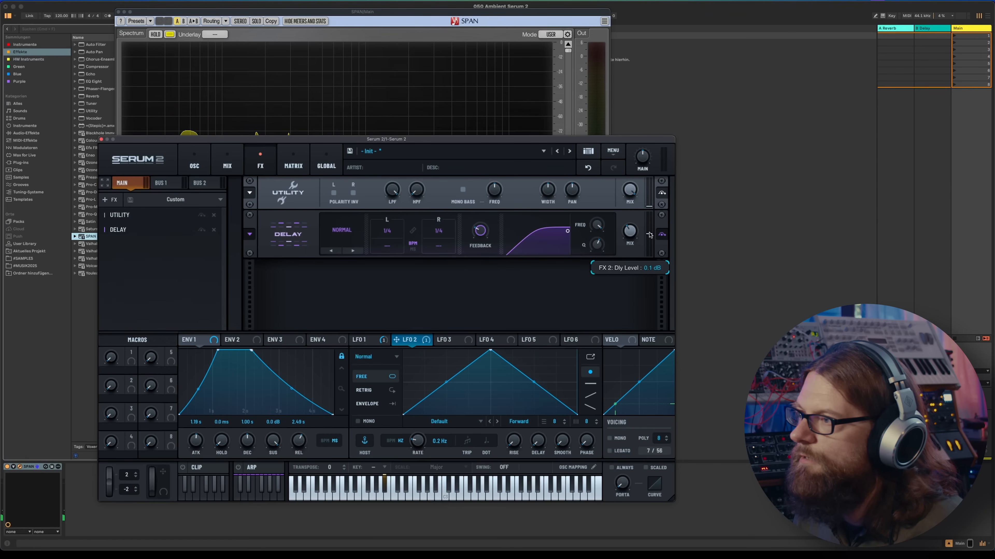
drag(567, 231, 553, 234)
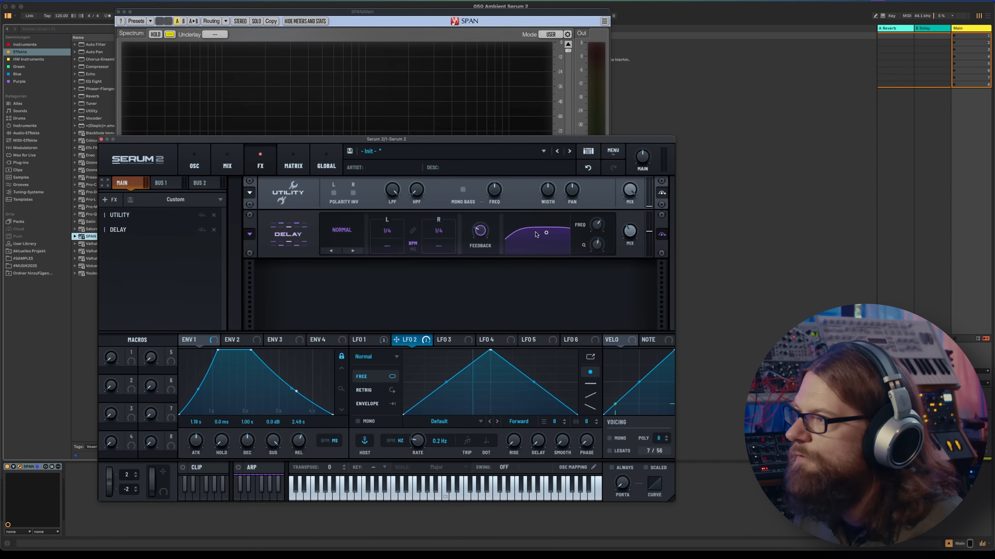
Adjust the Delay's feedback and filter while switching Utility's bypass to audition the echo tail, leaving Utility bypassed.
click(201, 215)
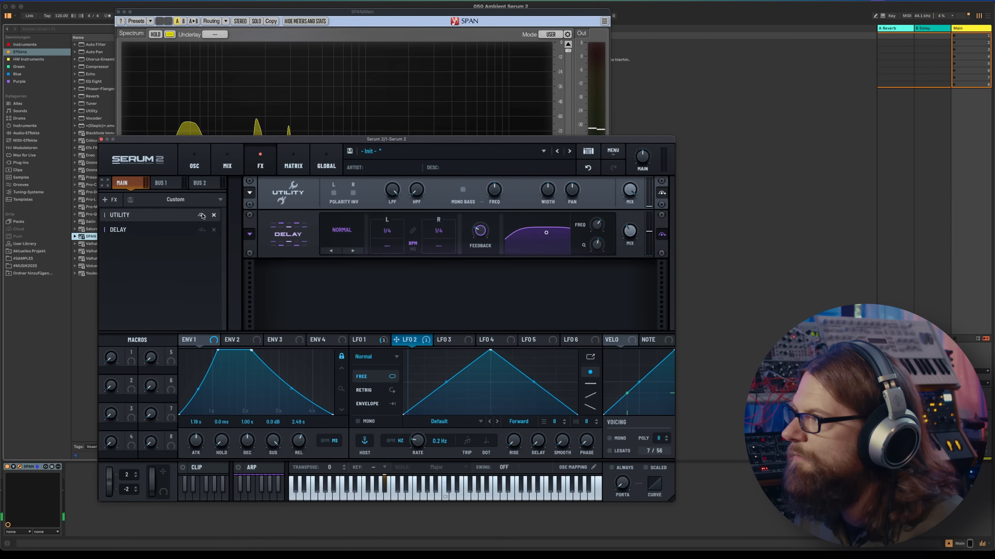
mouse_move(482, 221)
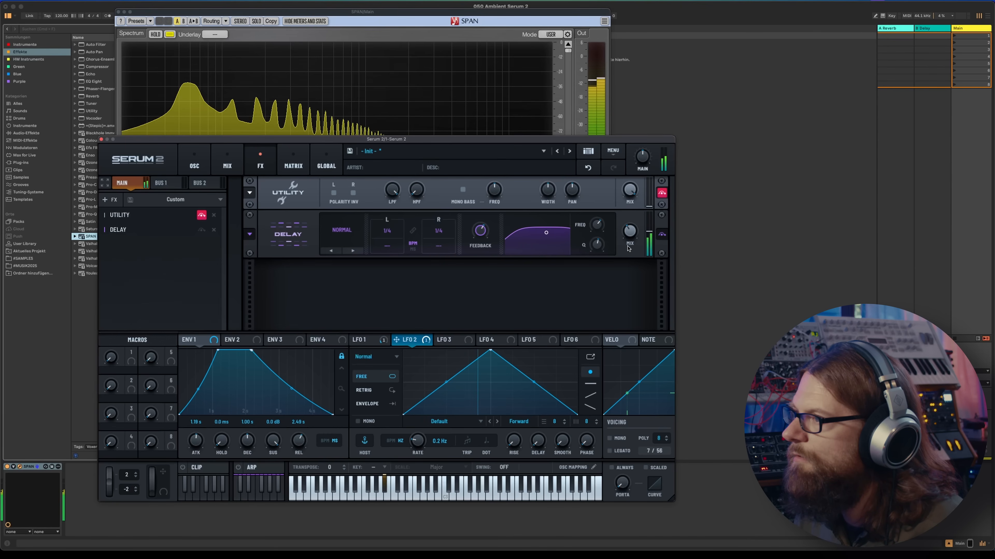
click(201, 215)
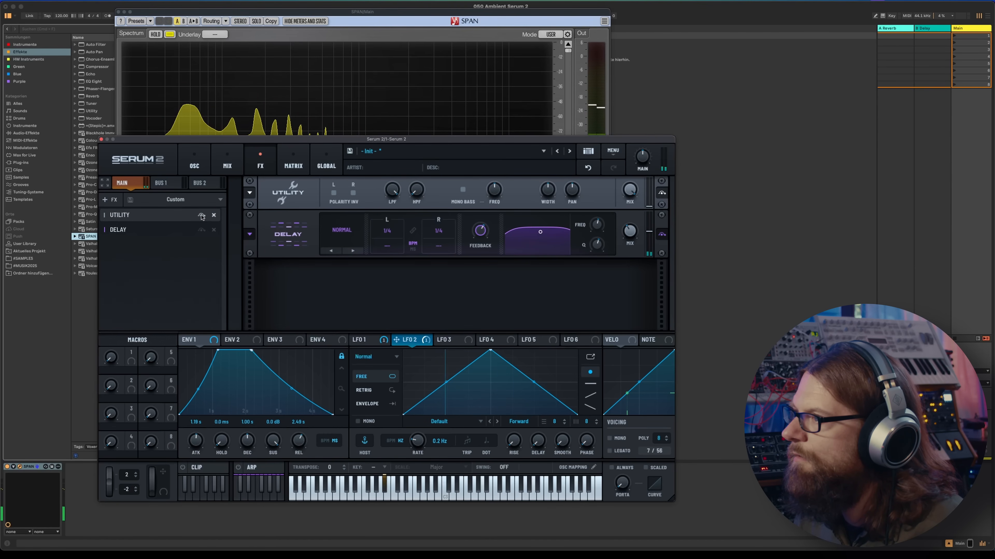
click(201, 215)
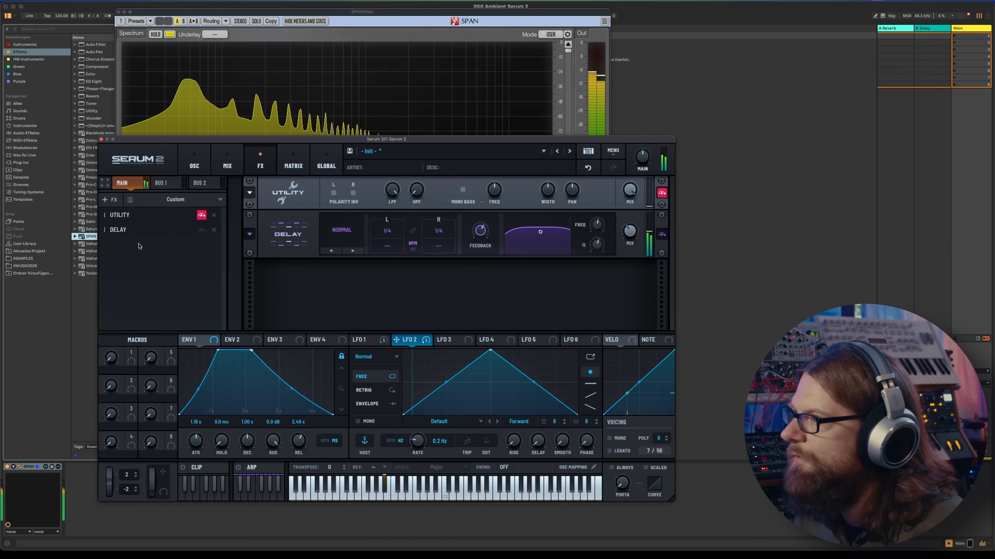
Add a Reverb to the main effects chain, choose Hall, set its spin depth to 29 and low cut to 35, and adjust the decay.
click(109, 199)
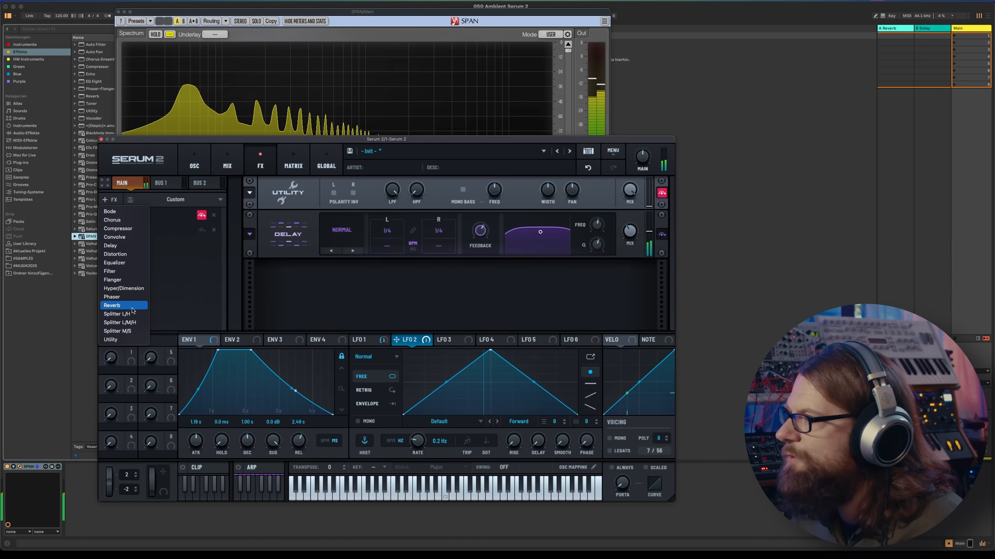
click(132, 307)
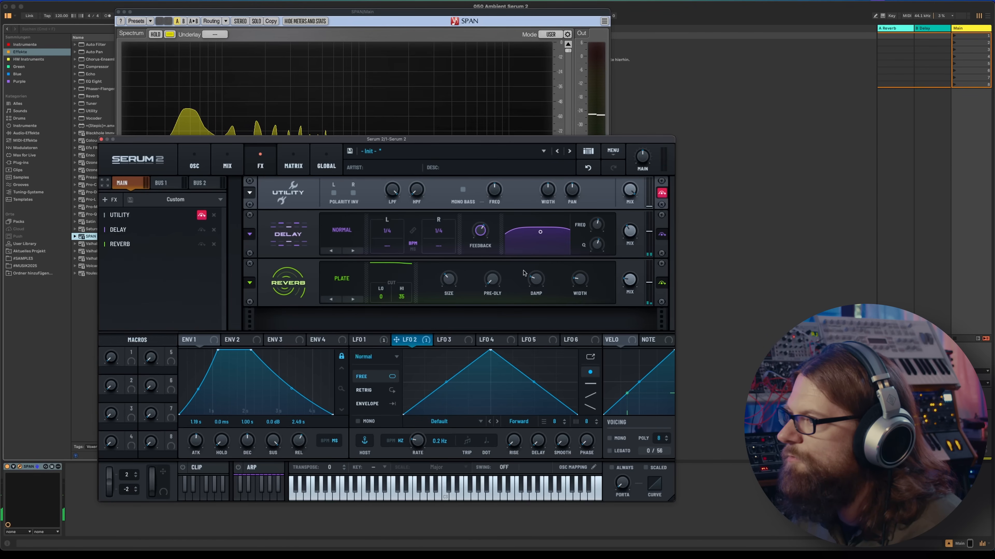
click(353, 299)
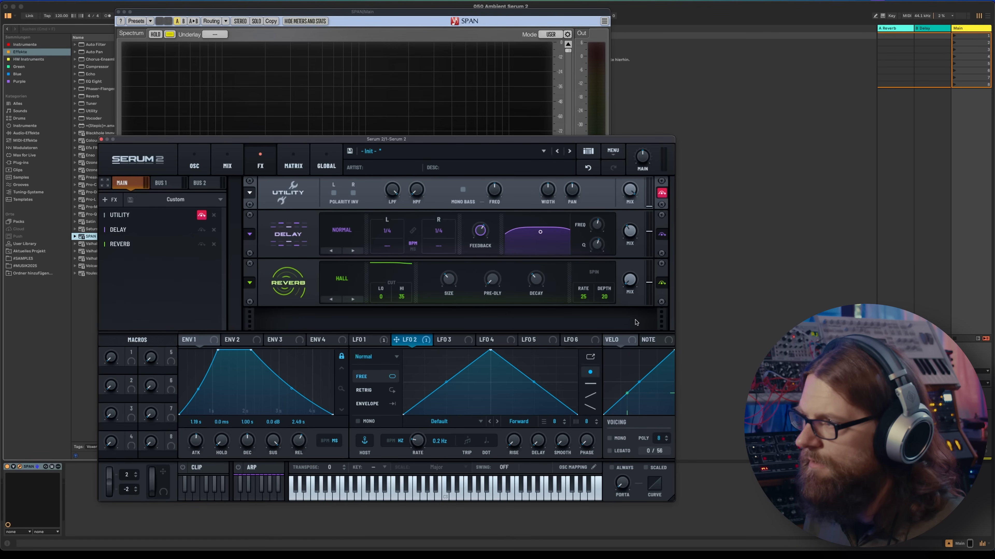
drag(605, 297, 607, 291)
drag(535, 279, 537, 261)
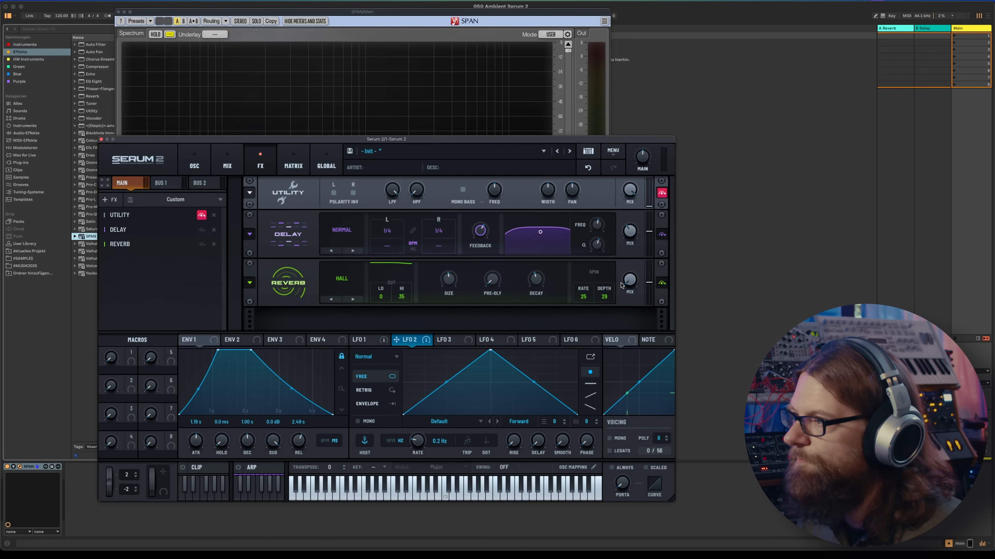
drag(377, 301, 383, 274)
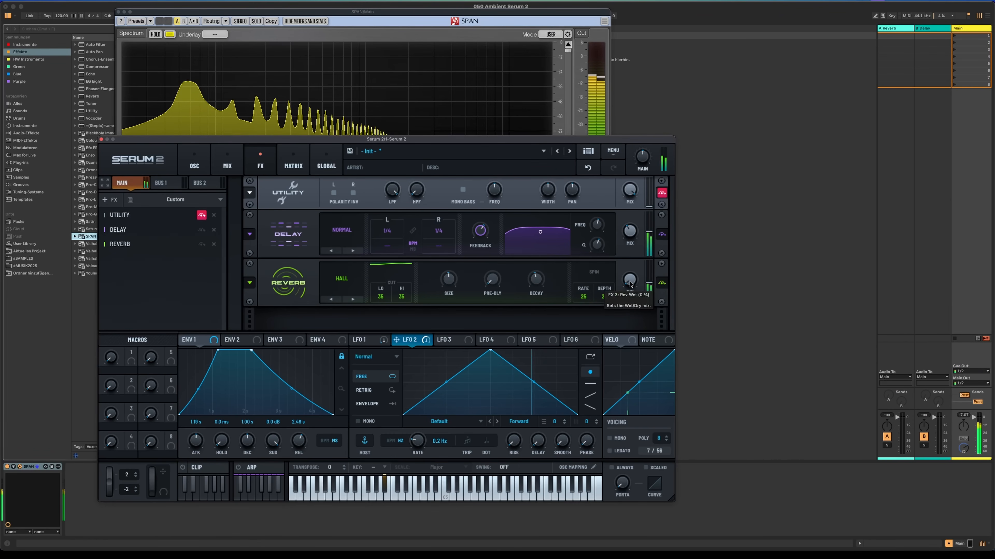
Set the Reverb mix to about 41% and switch Utility in and out to audition the tail, leaving it bypassed.
drag(629, 285, 636, 267)
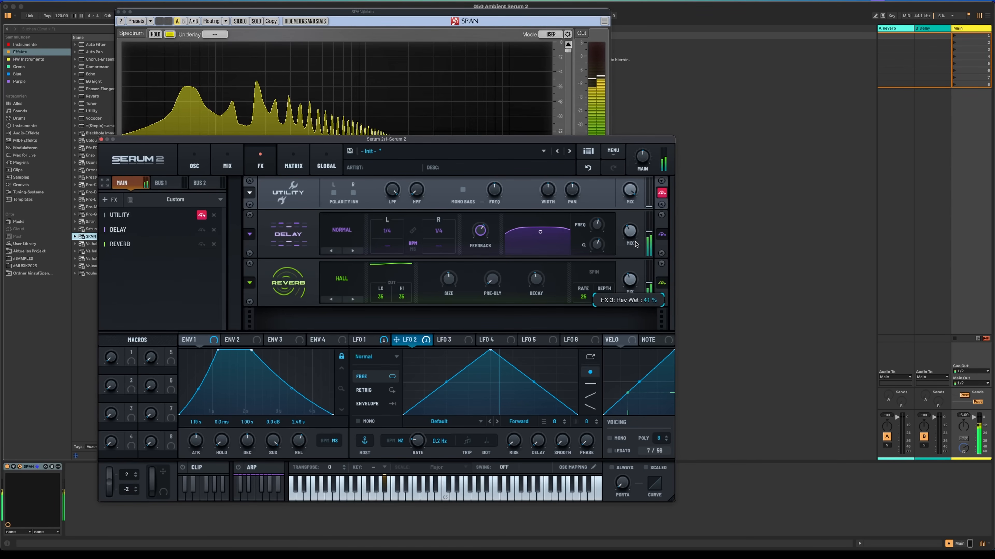
click(201, 216)
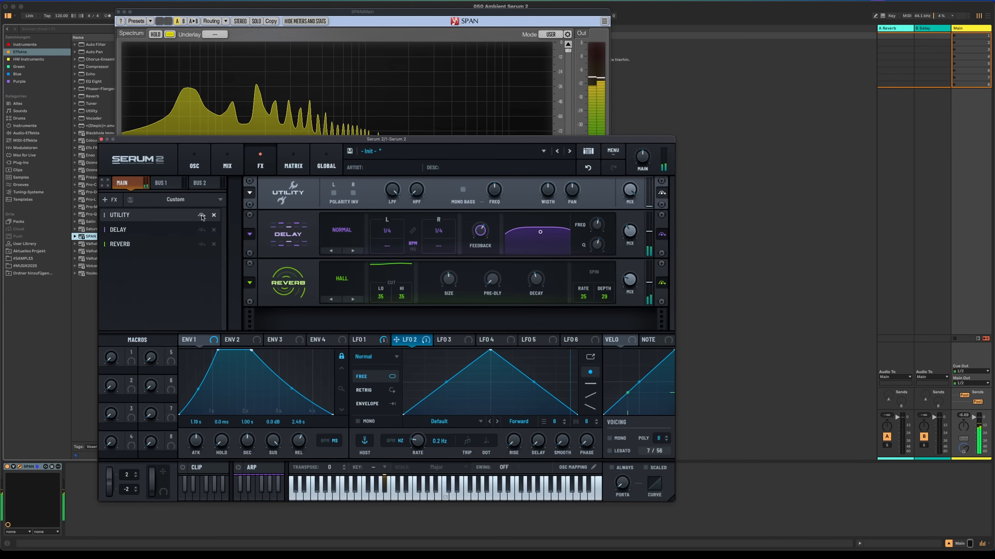
click(201, 216)
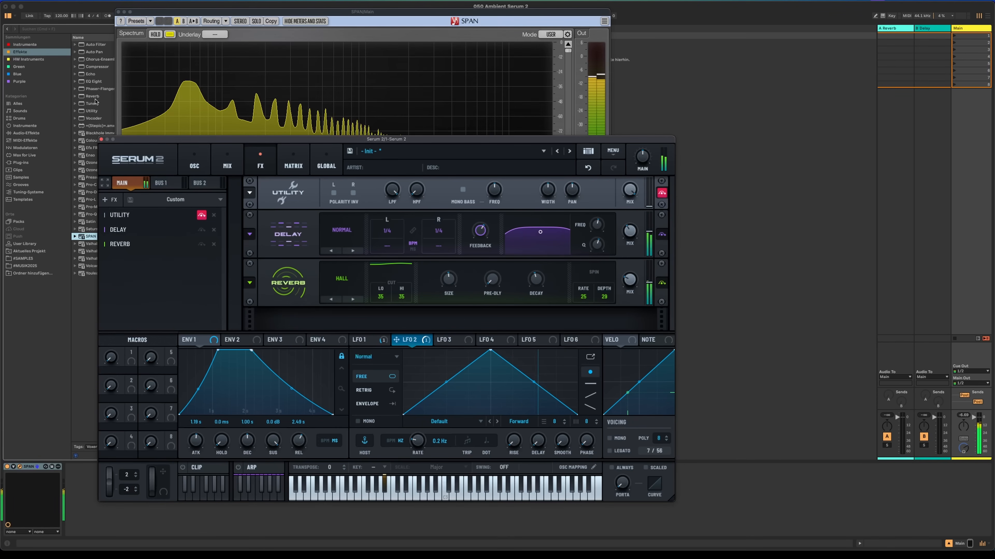
Look briefly at the audio interface's TotalMix mixer, return to the session, and close the SPAN analyzer window.
key(super+Tab)
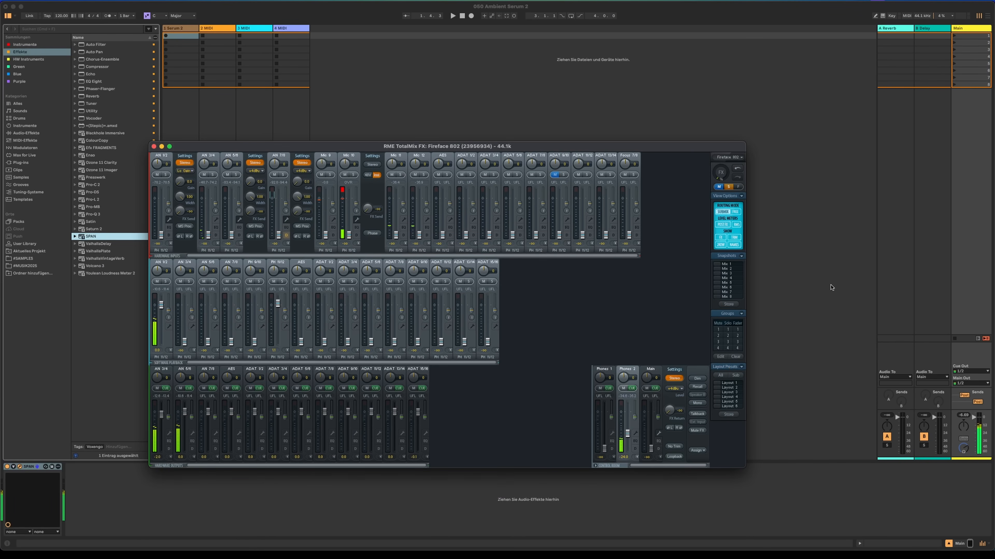
click(812, 299)
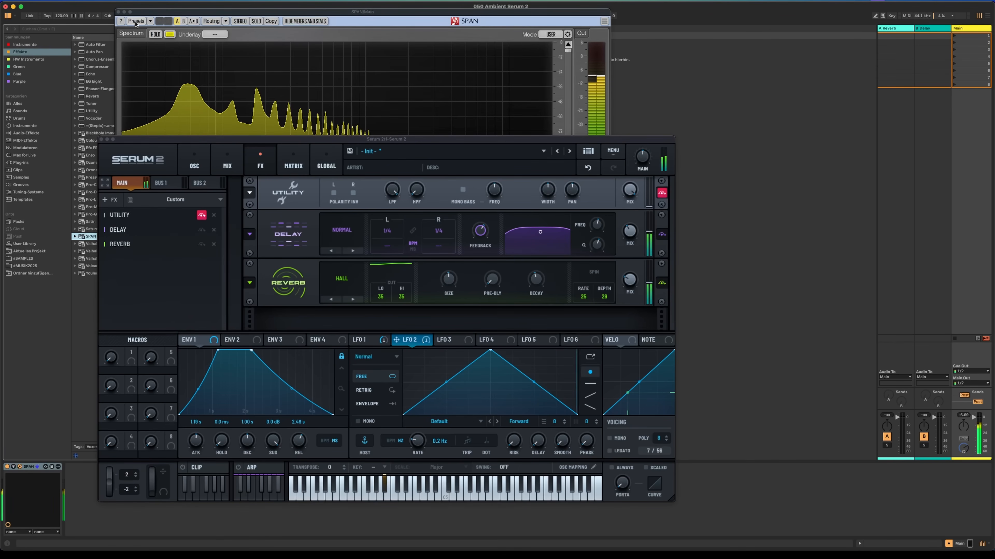
click(118, 12)
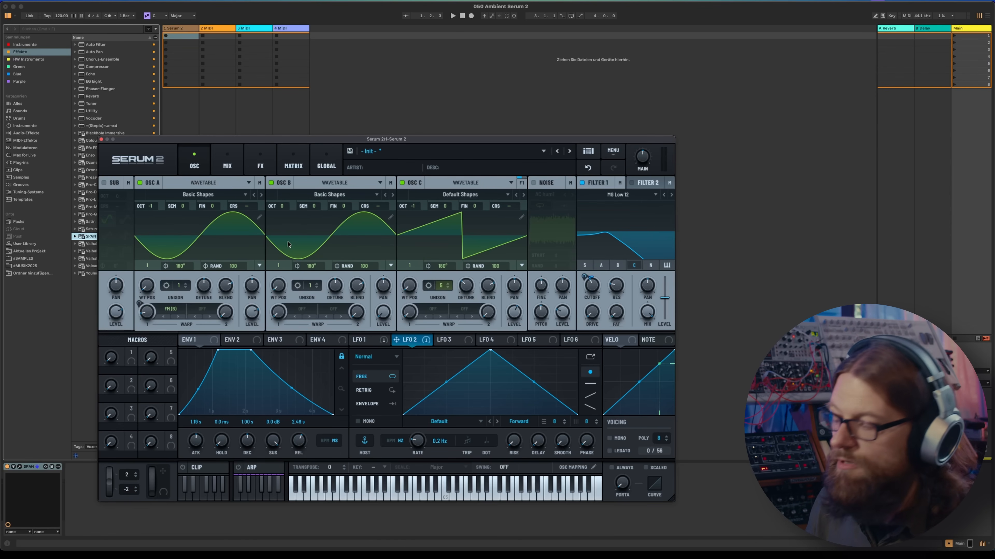
Set the length of Clip 1 in Serum's clip sequencer to 16 bars and draw an A#1 note across its full length.
click(208, 469)
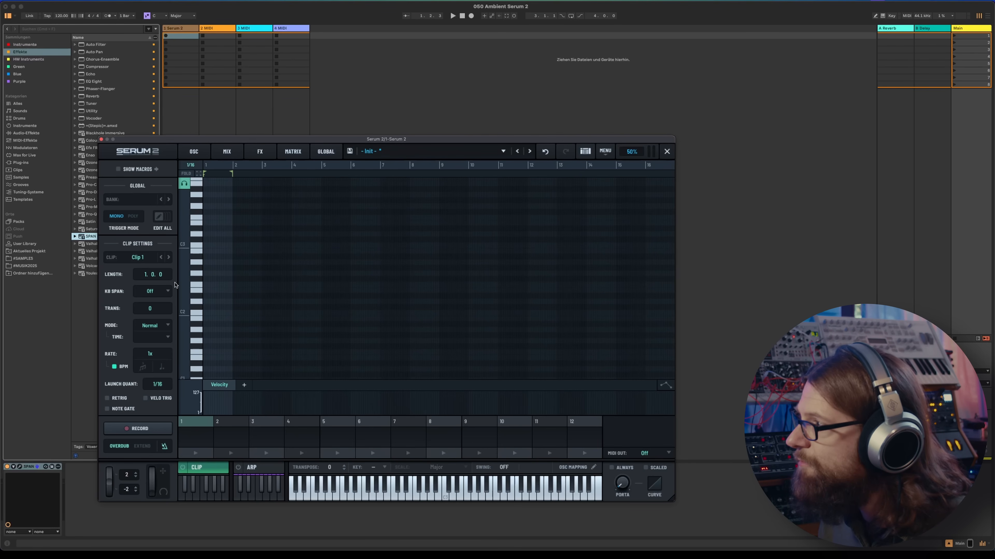
text(16)
key(Return)
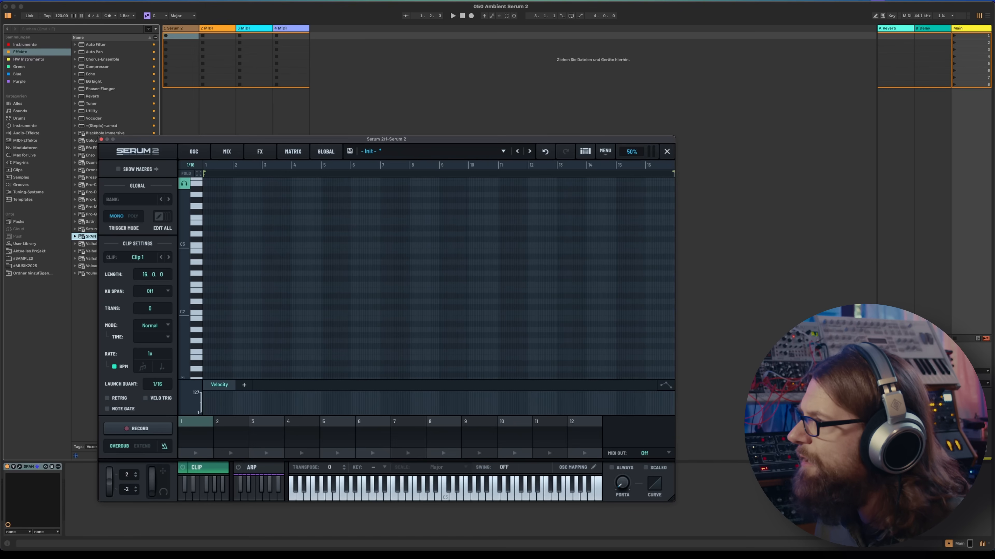
scroll(235, 290, down, 2)
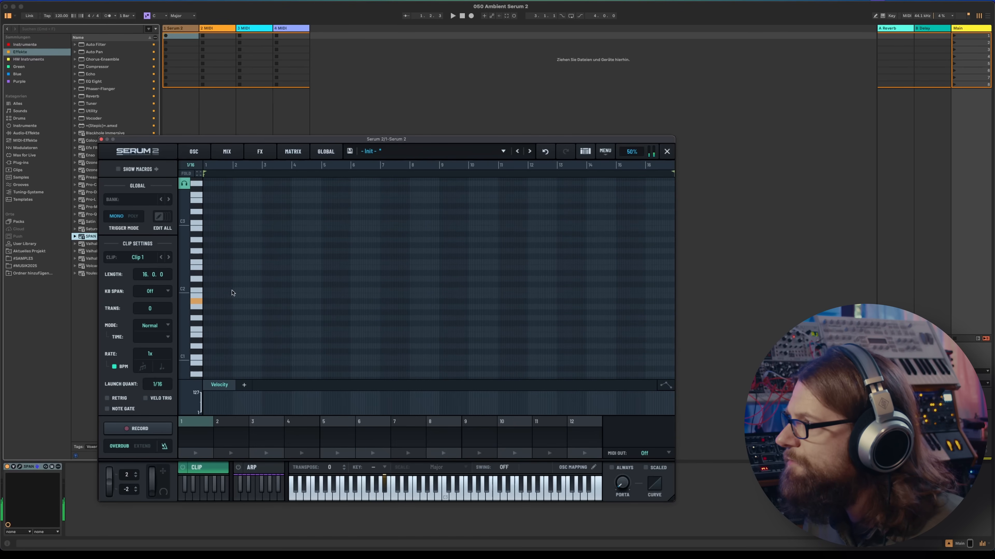
click(219, 302)
drag(219, 302, 673, 301)
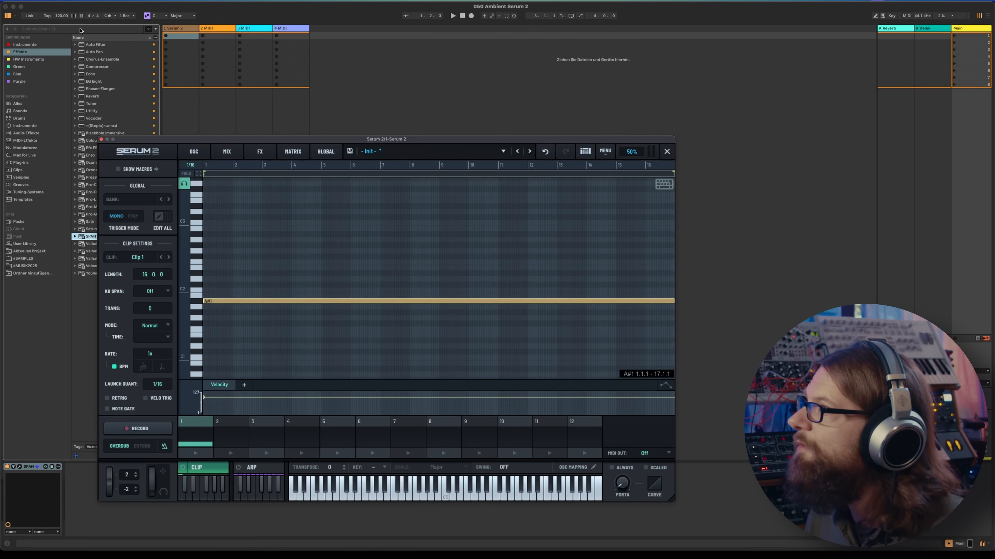
Set the Live set's scale to A#/Bb Minor.
click(161, 17)
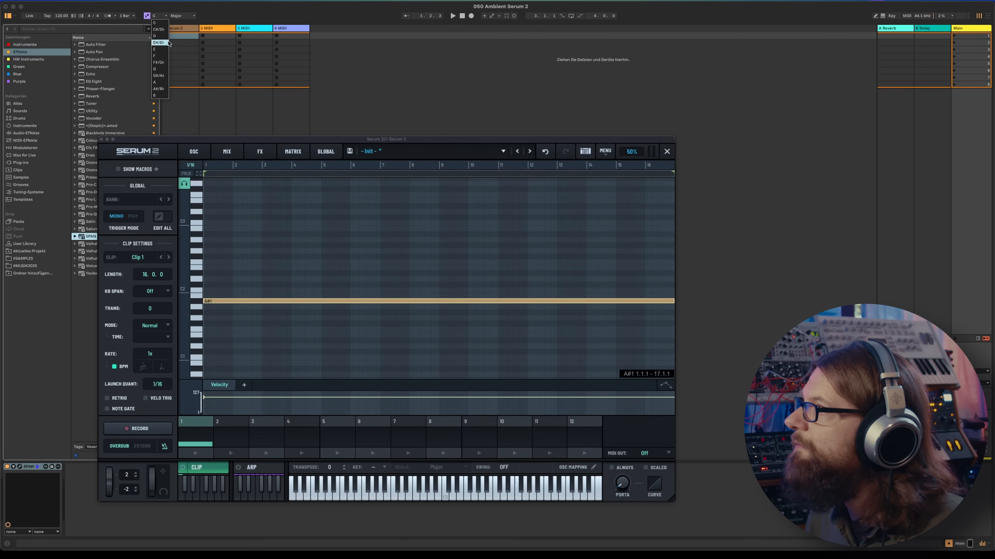
click(161, 89)
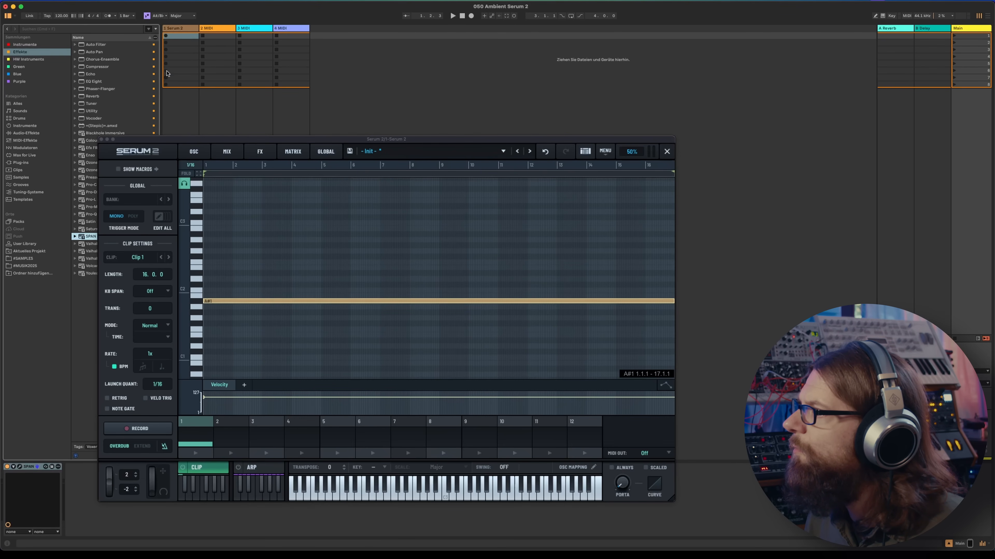
click(175, 17)
click(191, 34)
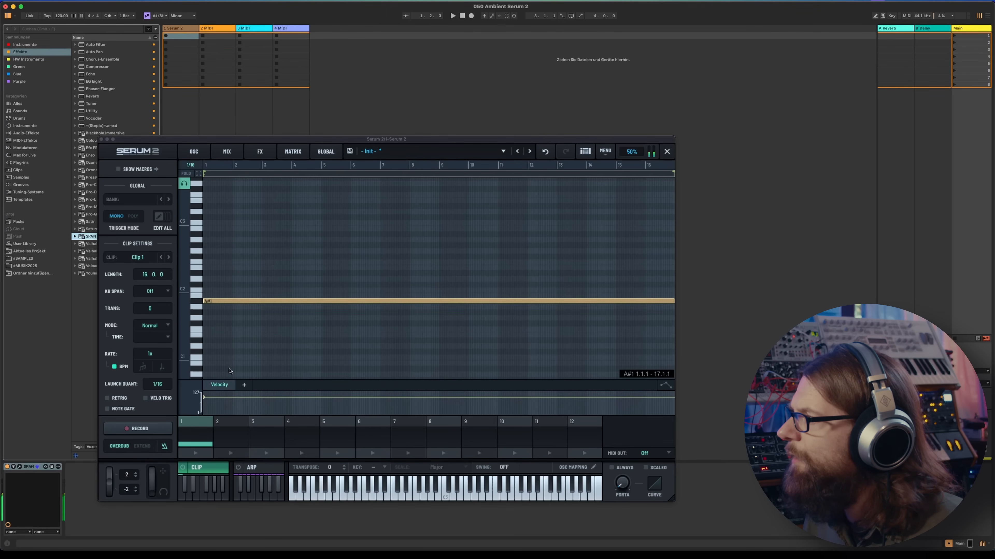
Enable the clip player and start Clip 1, and lower the Reverb mix to about 17%.
click(183, 469)
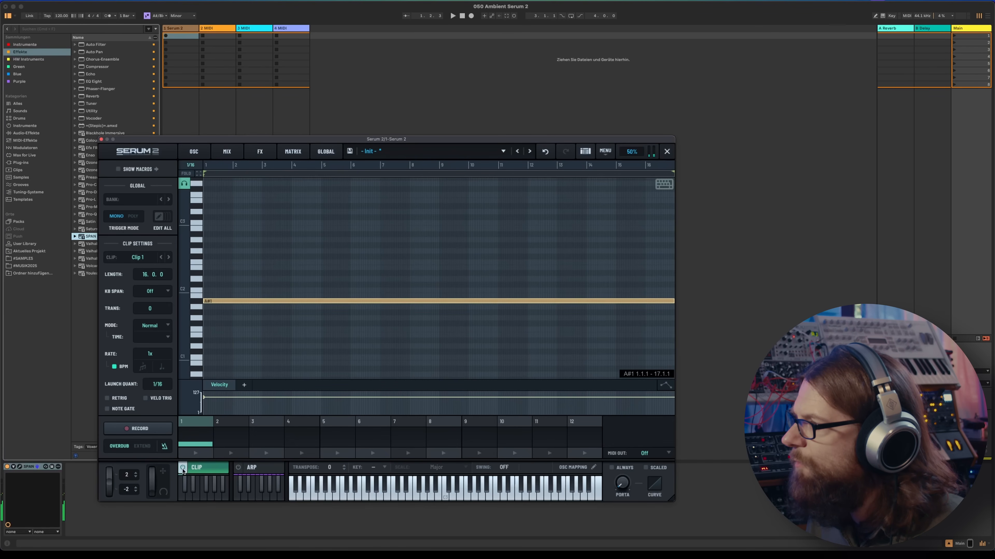
click(182, 497)
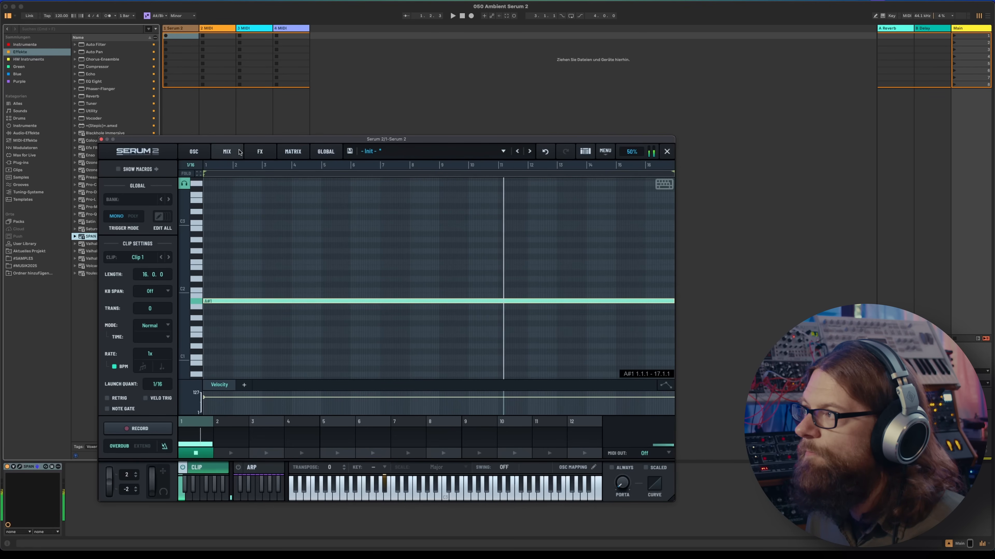
click(259, 151)
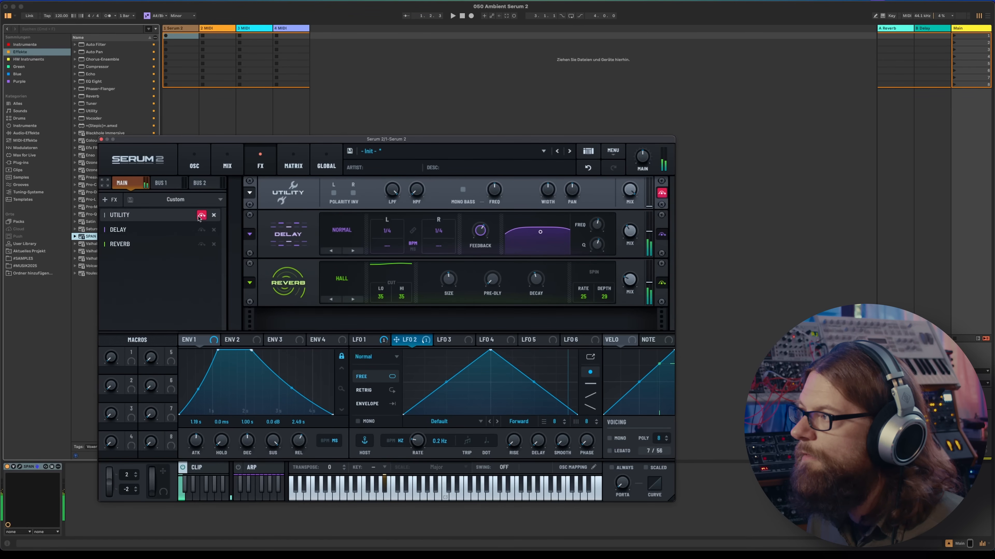
drag(630, 285, 631, 295)
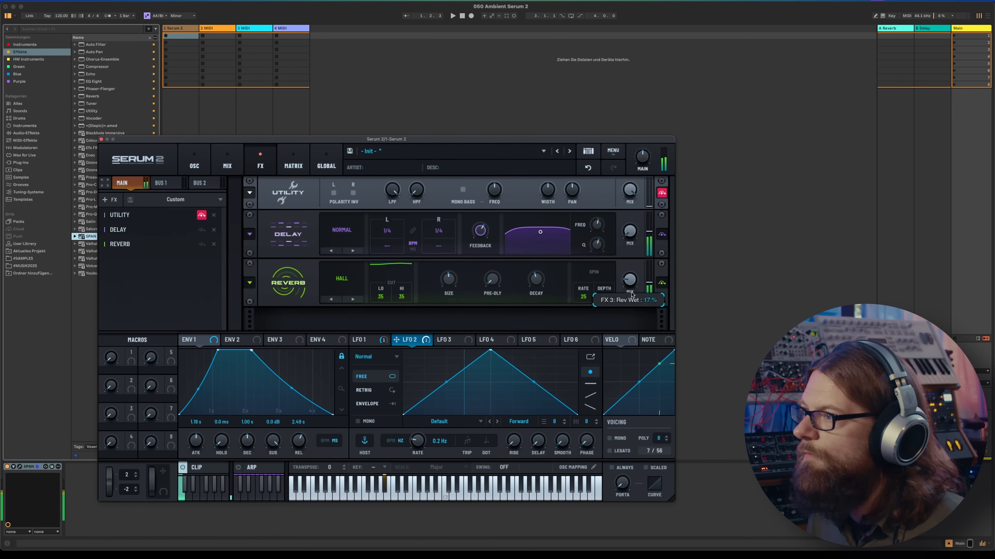
Audition Oscillator C at octave -2, set its level to about 39%, and raise its octave again.
click(194, 162)
drag(408, 208, 408, 214)
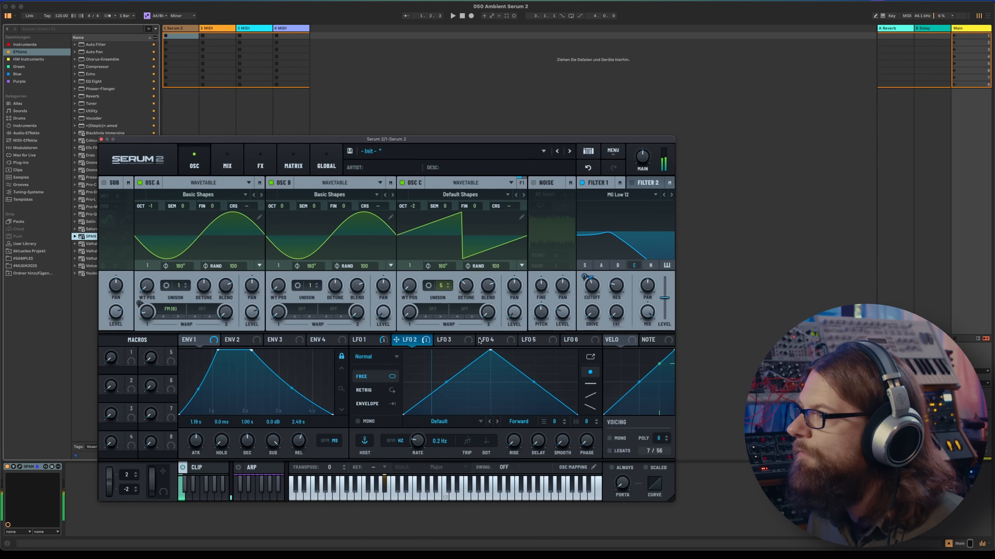
drag(514, 313, 513, 264)
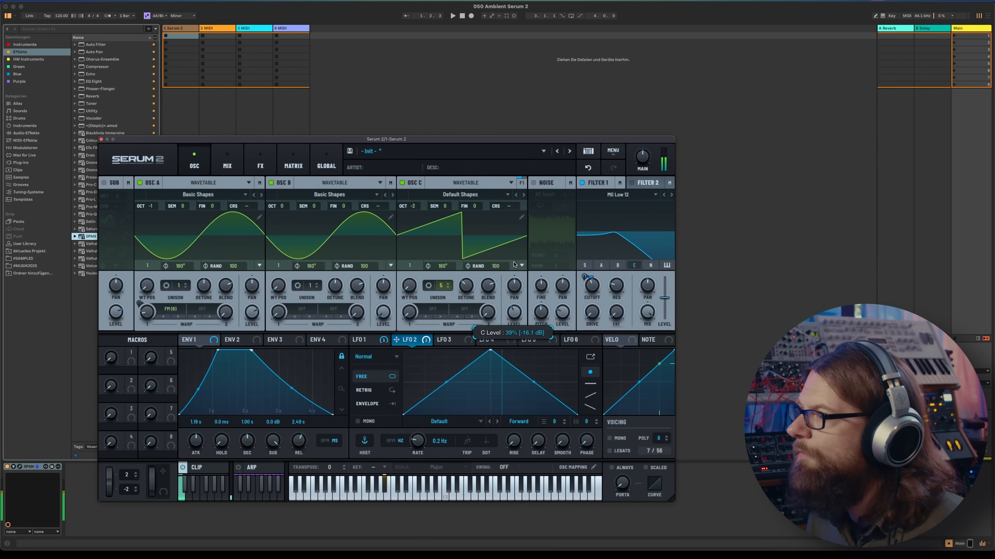
drag(409, 208, 409, 200)
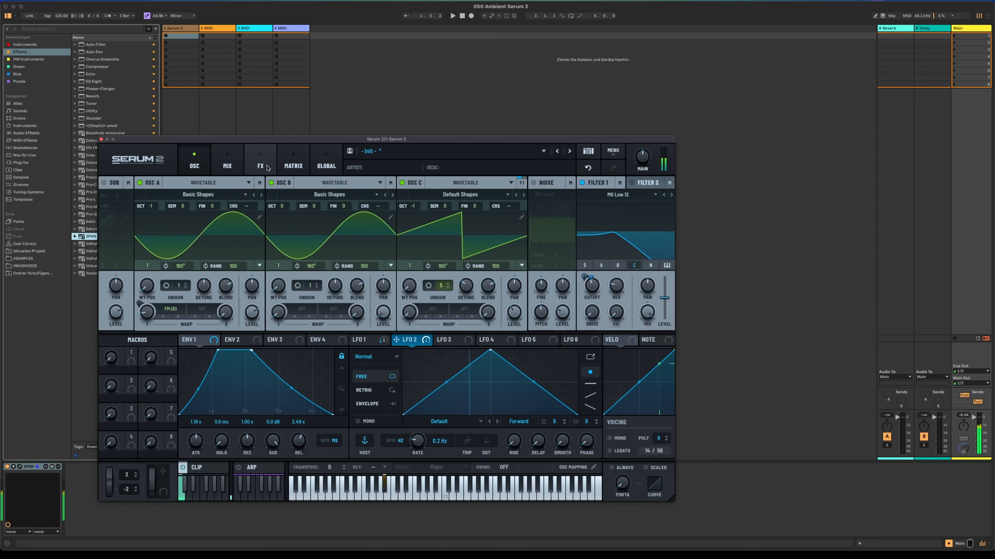
Close the first Serum 2 window and load a new Serum 2 instance onto the second MIDI track.
click(260, 166)
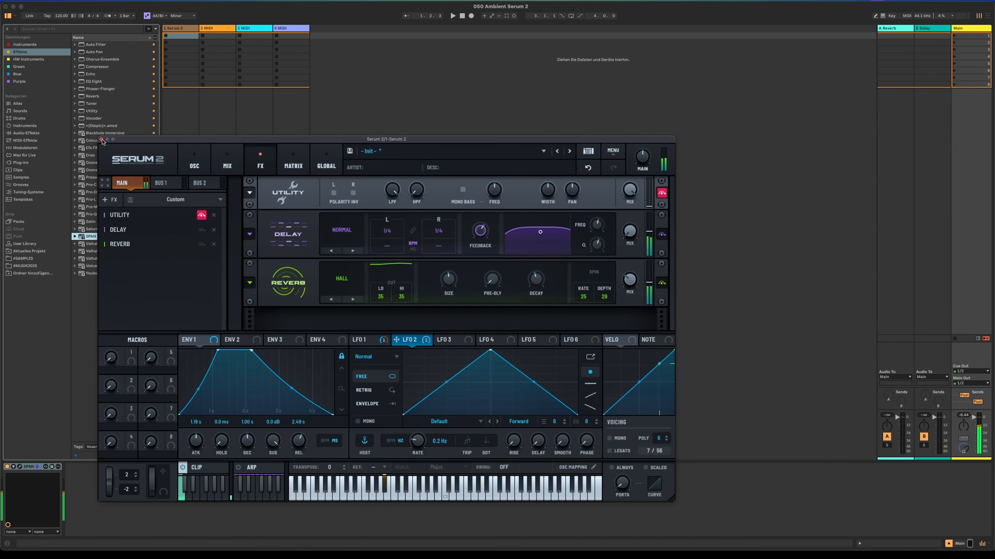
click(102, 140)
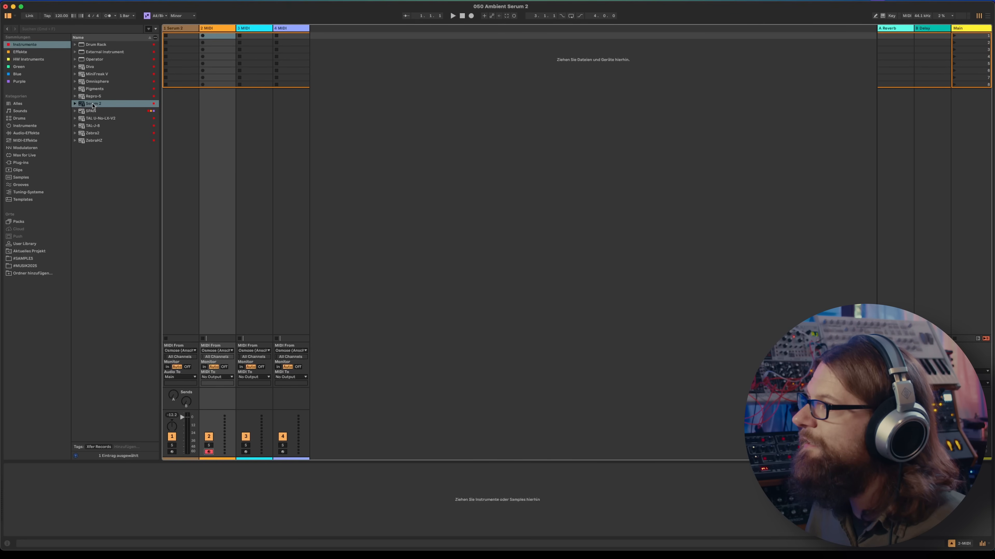
drag(93, 105, 221, 246)
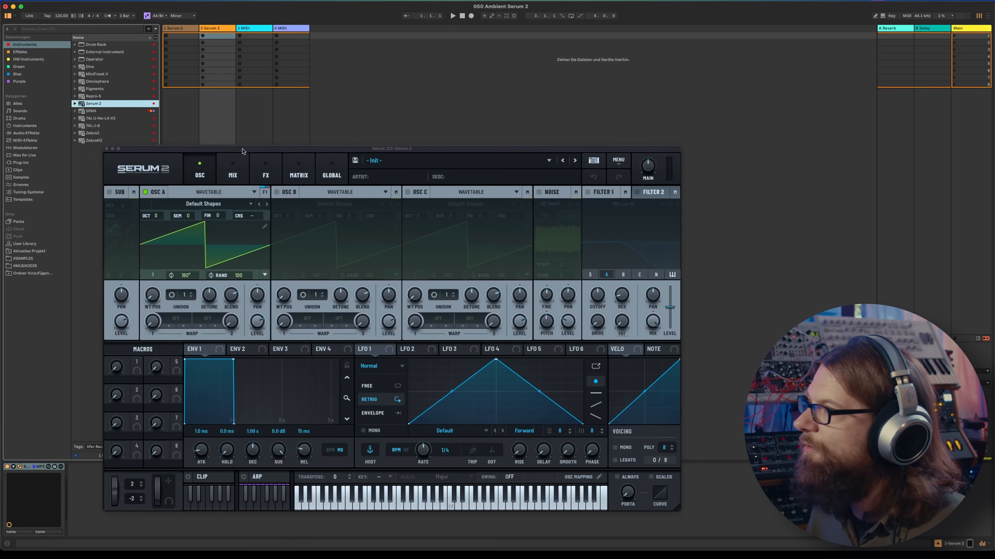
drag(242, 152, 225, 82)
Load the Ethos wavetable from the Digital category into Oscillator A and set its wavetable position to 33.
click(205, 137)
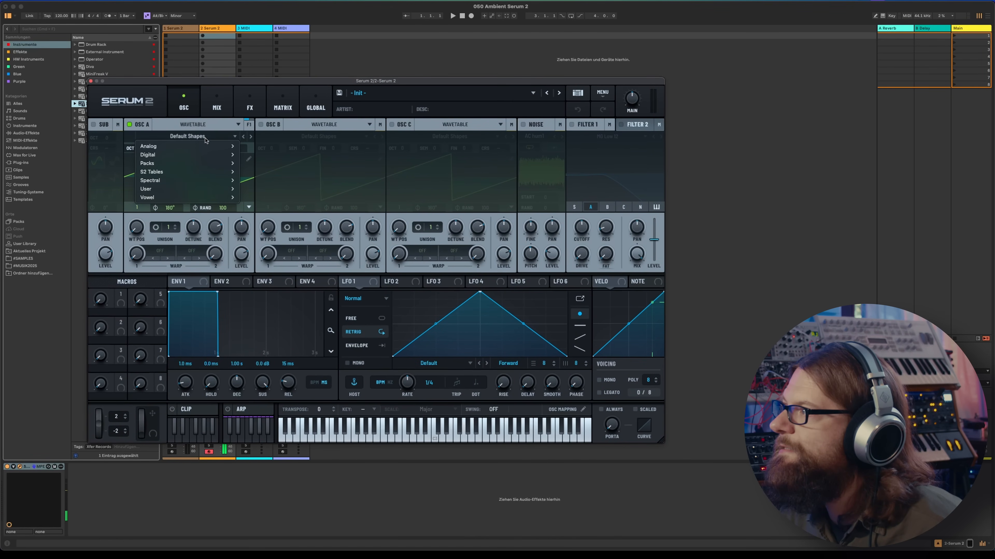
mouse_move(190, 158)
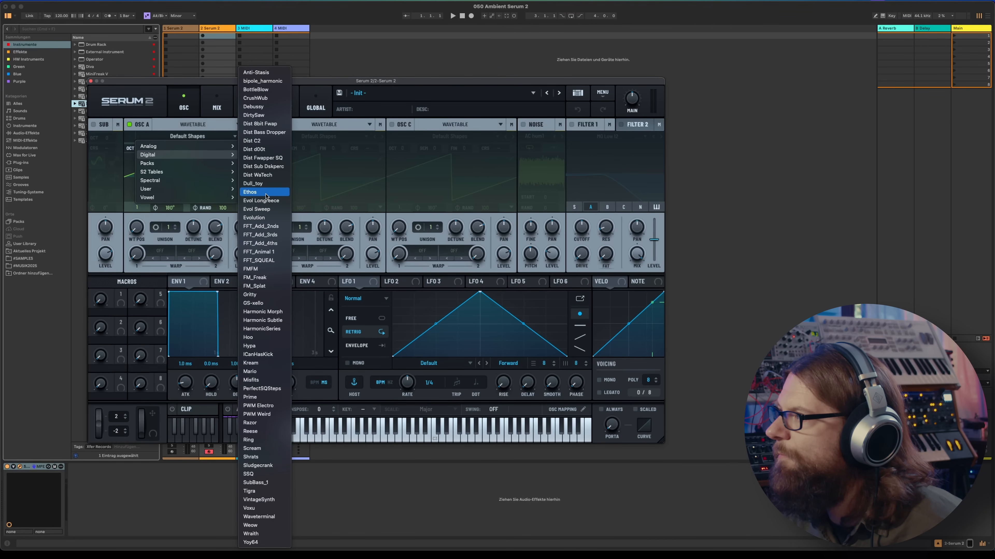
click(287, 193)
drag(136, 227, 148, 192)
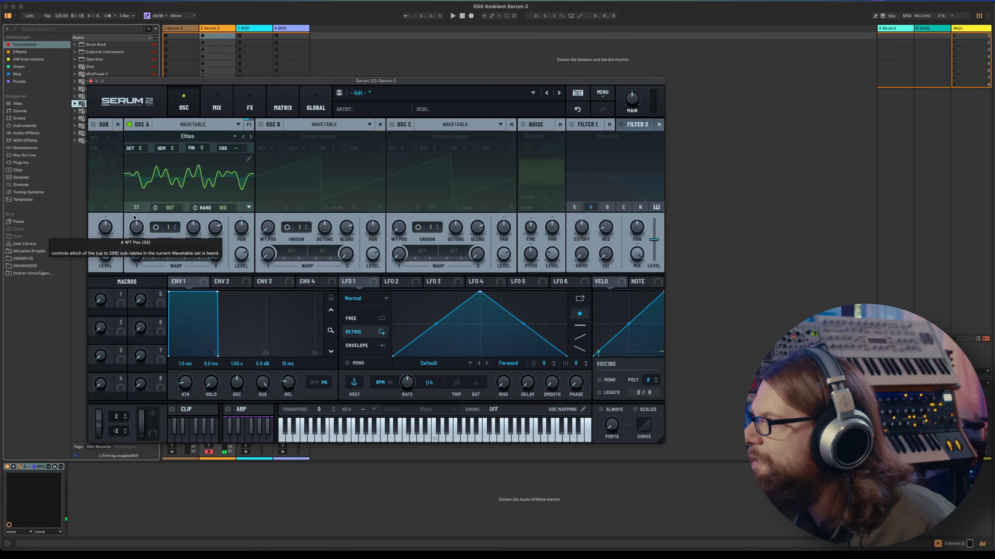
Turn on smooth interpolation for Oscillator A's wavetable and move its wavetable position to about 41.
right_click(136, 229)
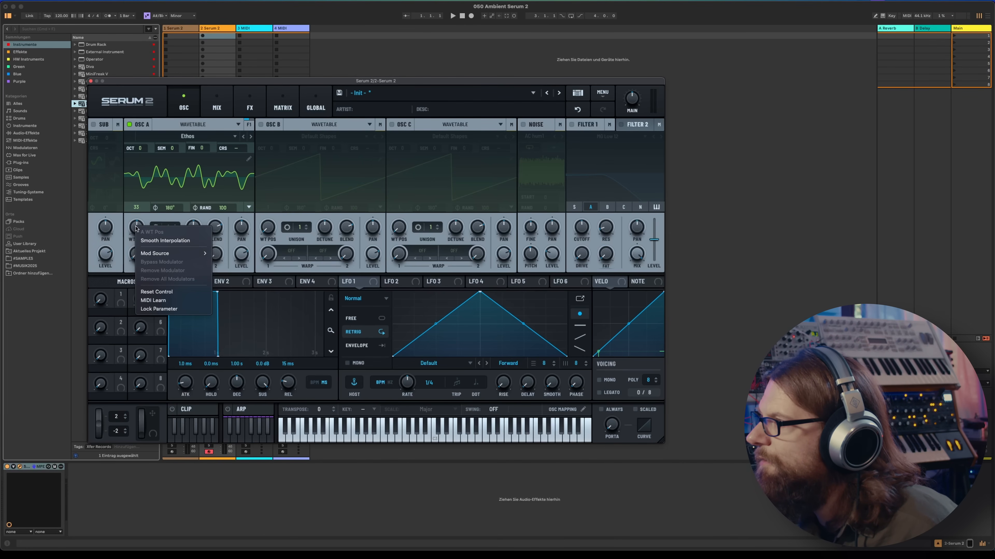
click(151, 240)
drag(137, 227, 142, 224)
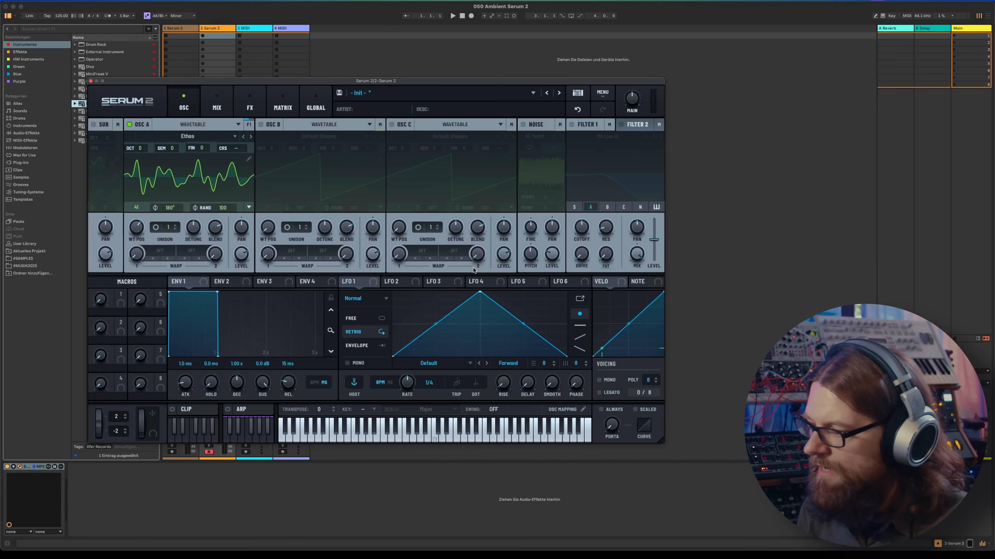
Set Oscillator A's unison to 4 voices and its wavetable position to 44.
drag(137, 227, 194, 267)
click(176, 227)
click(176, 226)
drag(137, 227, 194, 229)
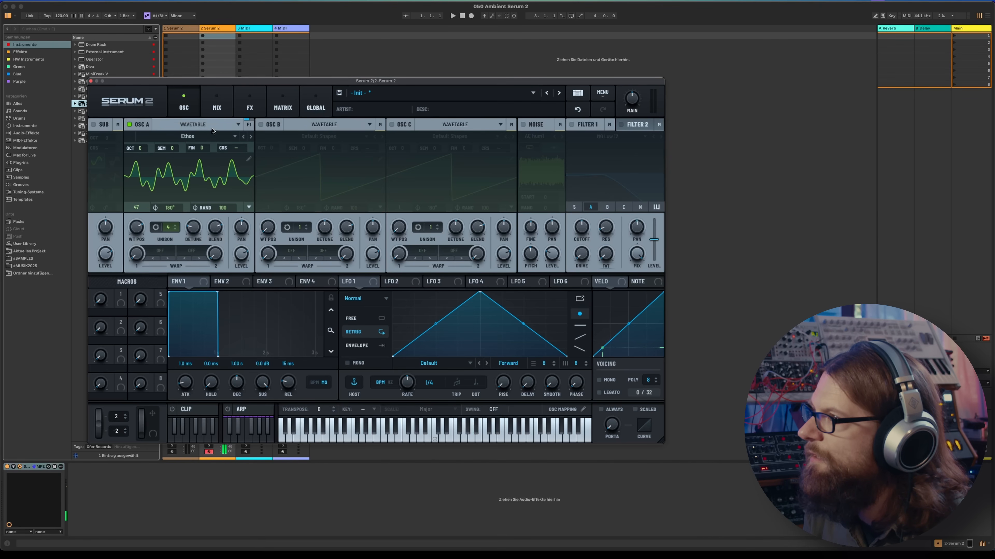
drag(140, 230, 137, 237)
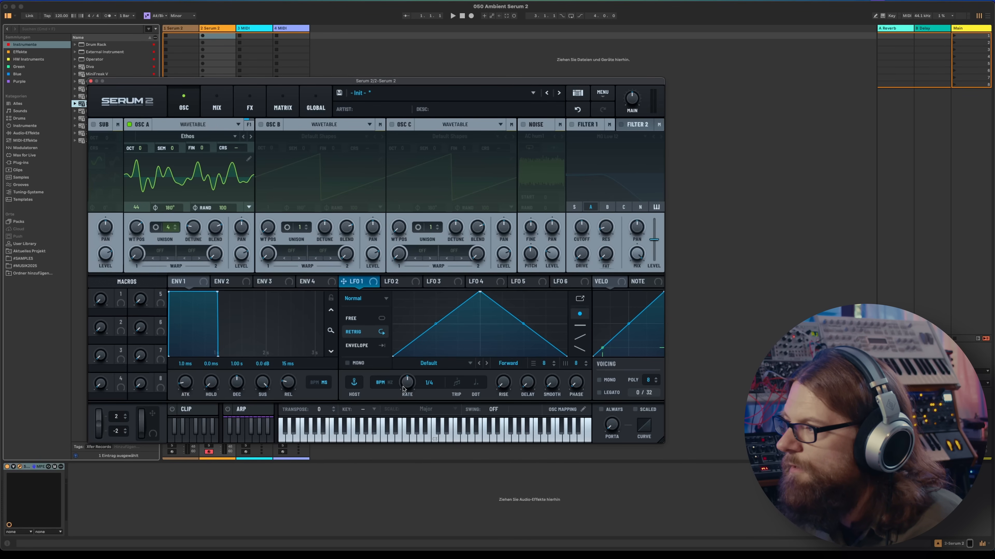
Switch LFO 1's rate to hertz, assign it to Oscillator A's wavetable position, and slow it to 0.2 Hz.
click(392, 383)
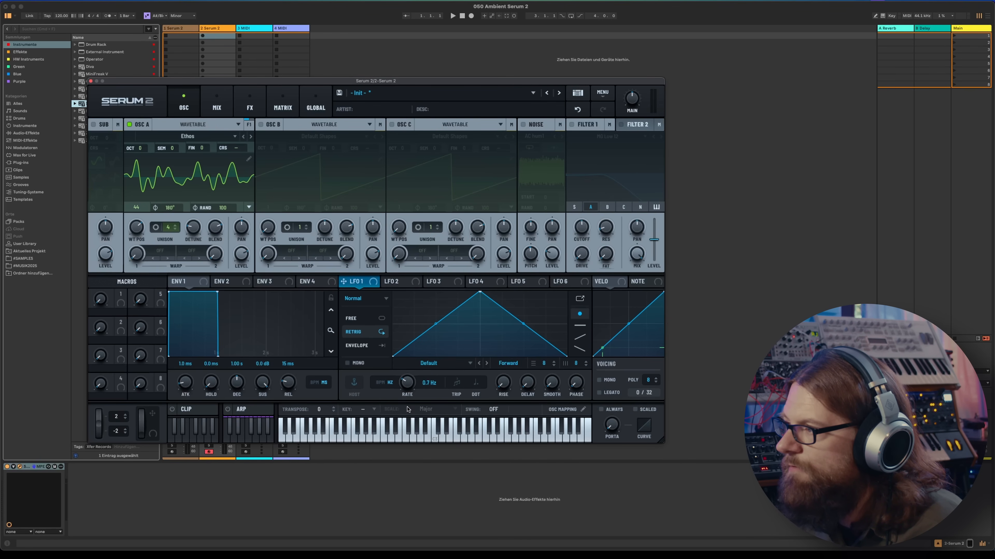
drag(343, 283, 134, 248)
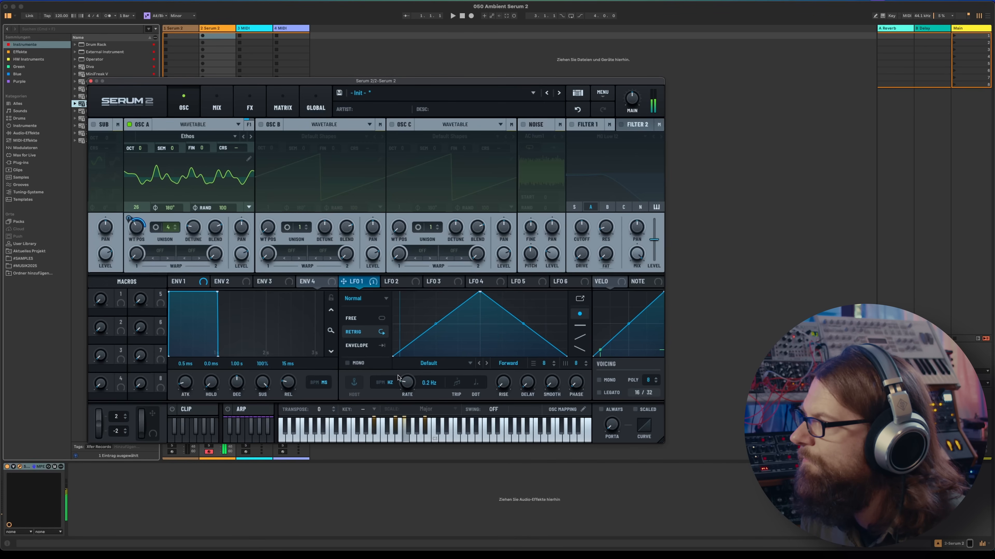
Set Envelope 1's attack to 2.30 s and release to about 3.08 s, and lock the envelope display's zoom.
drag(185, 381, 185, 336)
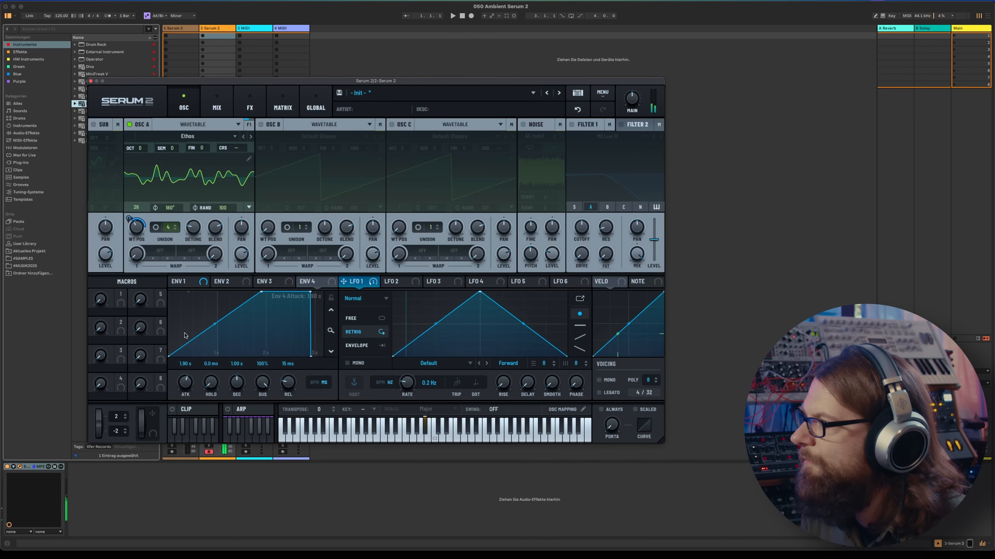
click(183, 281)
drag(187, 384, 226, 329)
click(331, 299)
drag(288, 383, 291, 339)
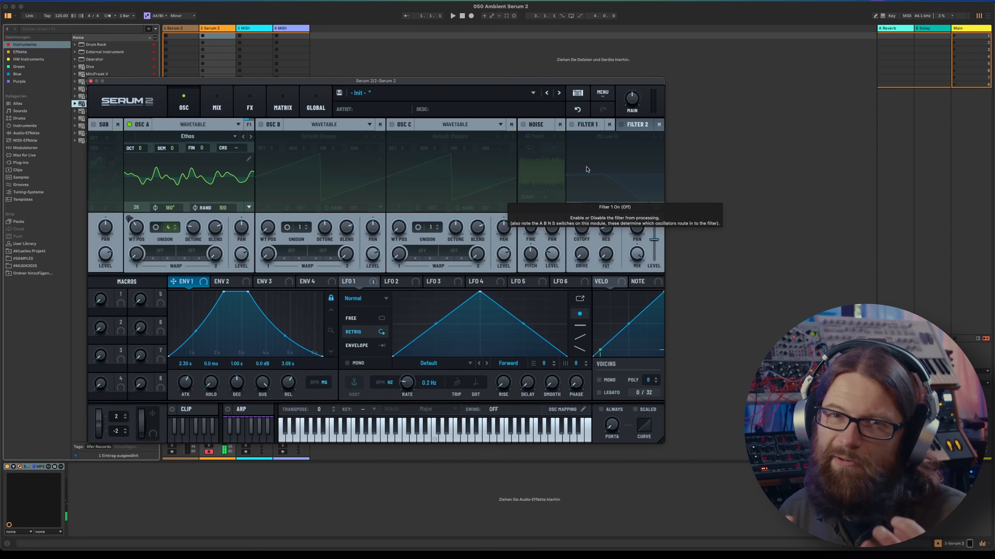
Enable Filter 1 with the Exp MM type from the S2 filters, set resonance to about 22%, and raise the cutoff.
click(571, 125)
click(611, 136)
mouse_move(607, 149)
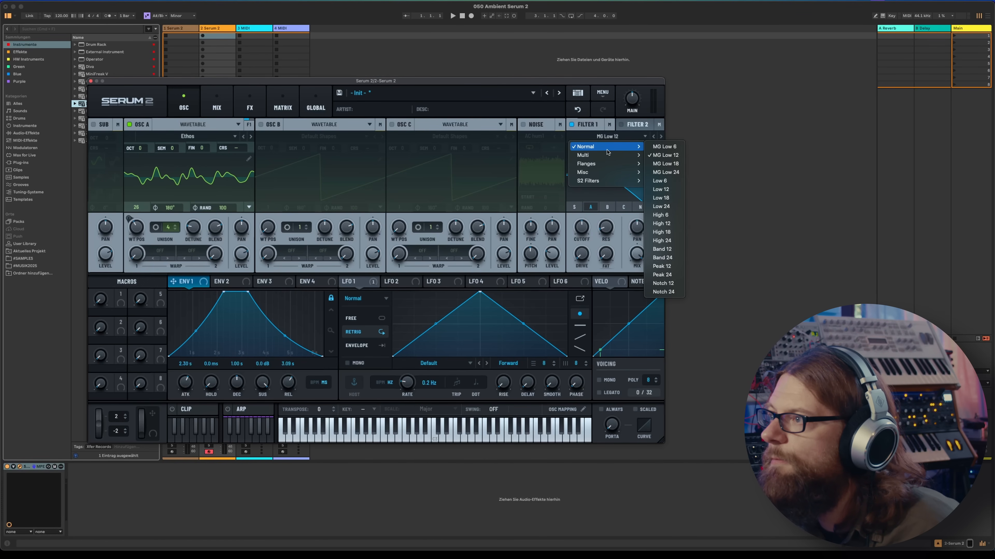
mouse_move(601, 181)
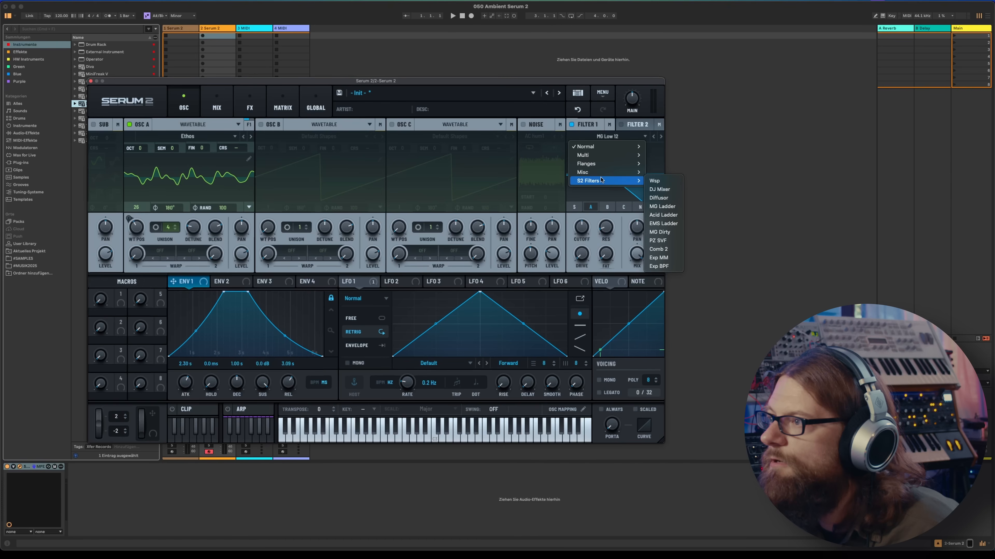
click(675, 260)
drag(611, 228, 611, 220)
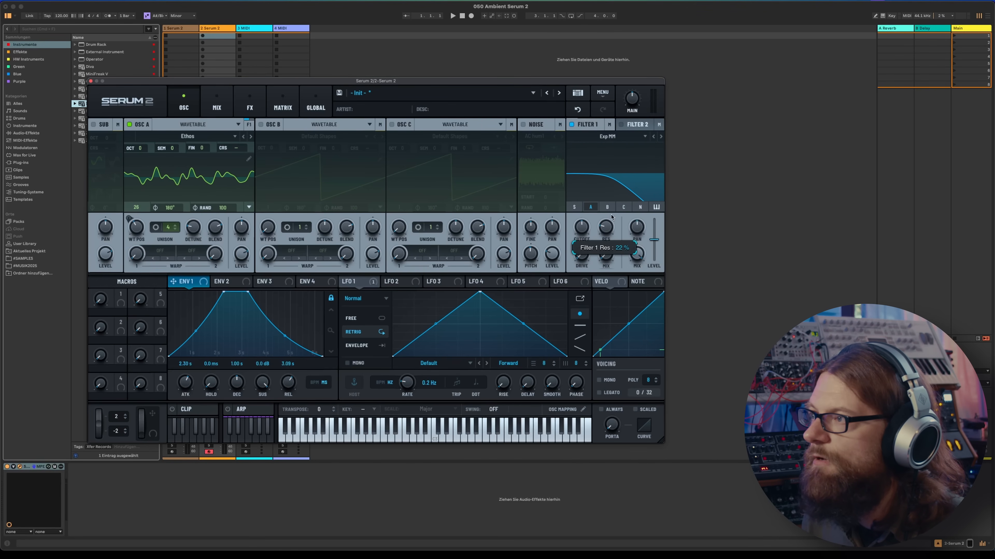
drag(613, 183, 612, 193)
mouse_move(582, 229)
mouse_down()
mouse_move(583, 211)
mouse_move(585, 246)
mouse_move(587, 221)
mouse_up()
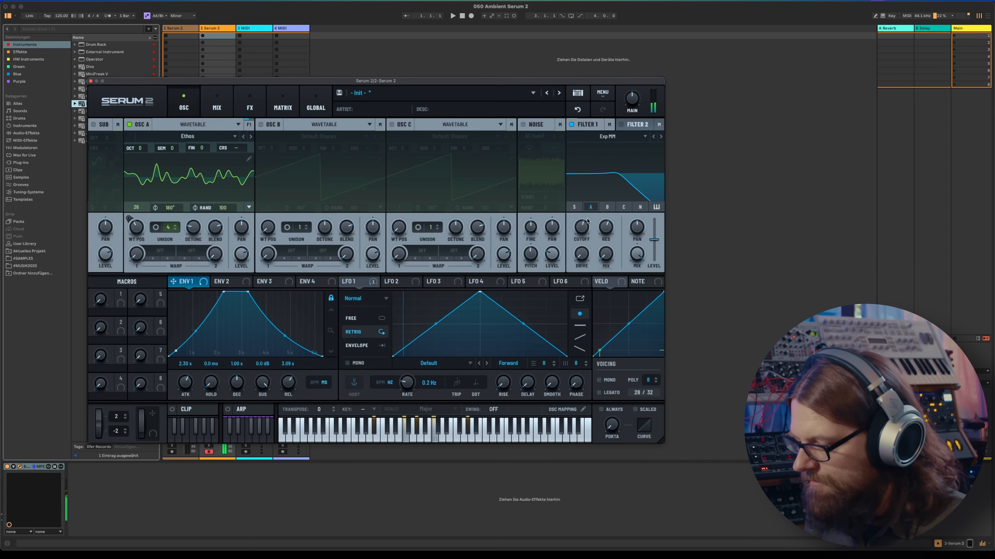
Copy Oscillator A including its modulations and paste it into Oscillator B.
right_click(141, 126)
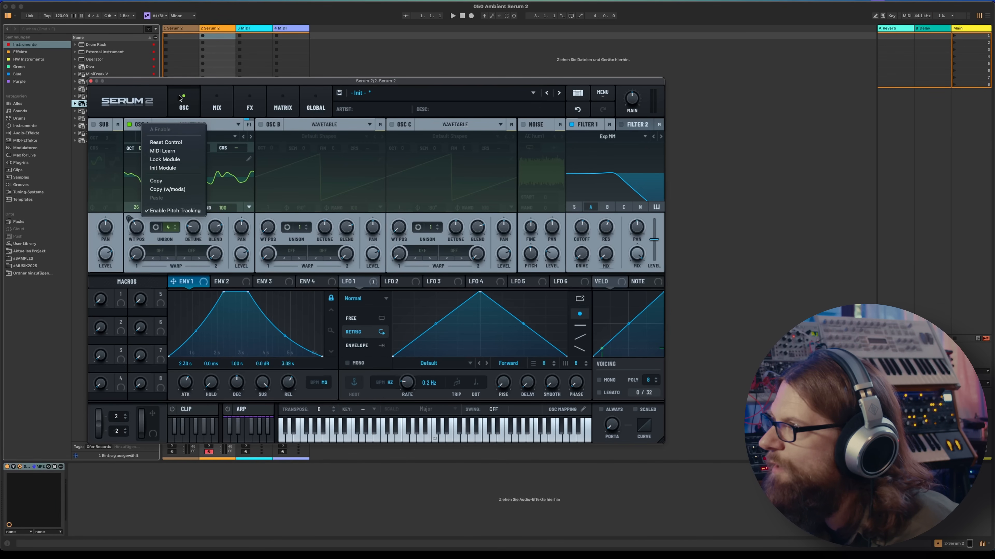
click(156, 190)
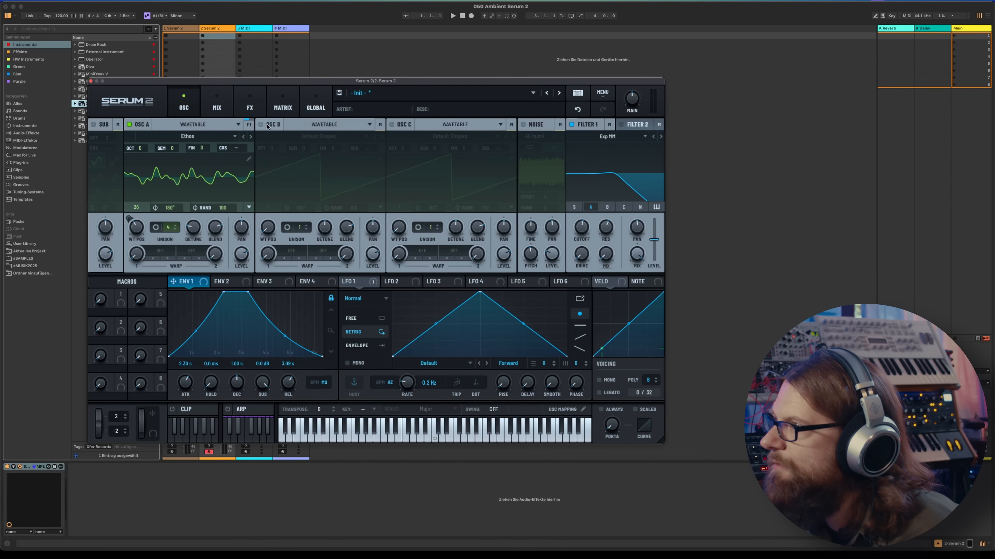
right_click(139, 124)
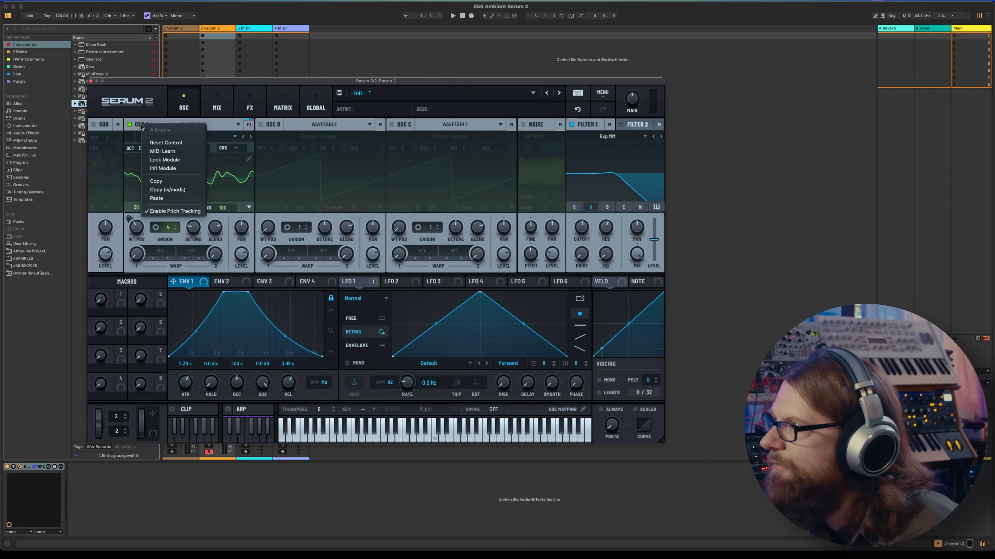
click(173, 192)
right_click(271, 125)
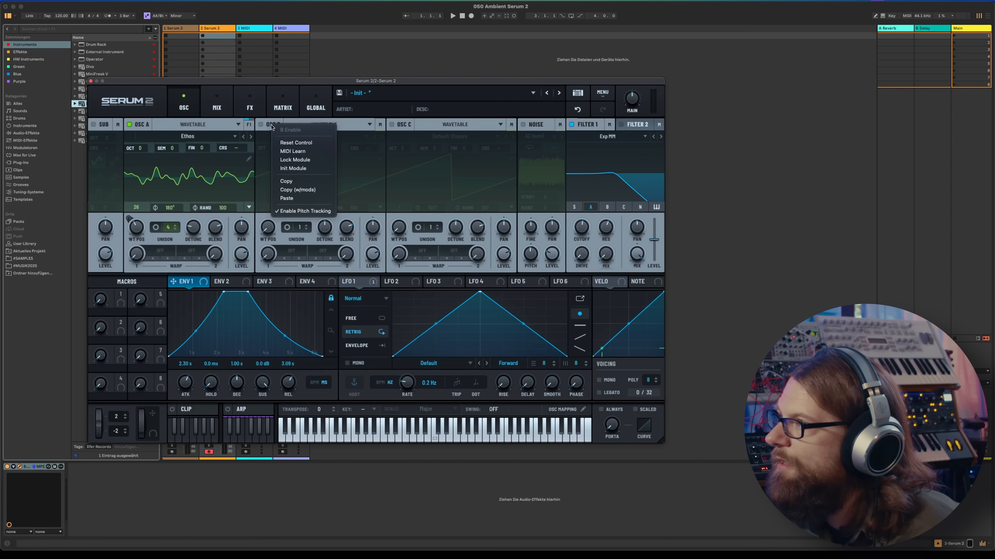
click(293, 199)
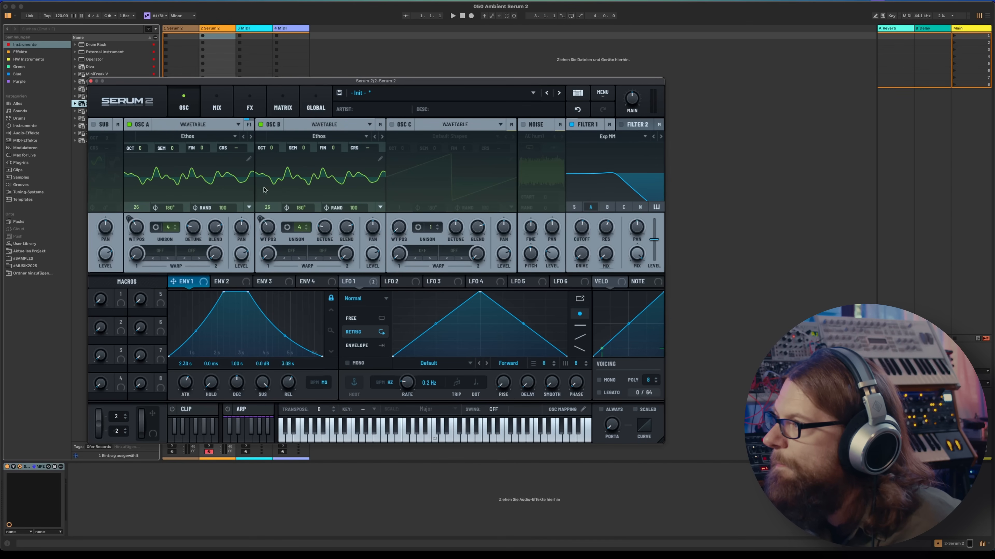
Replace the modulators on Oscillator B's wavetable position with LFO 2, running in free mode at 0.9 Hz.
click(396, 285)
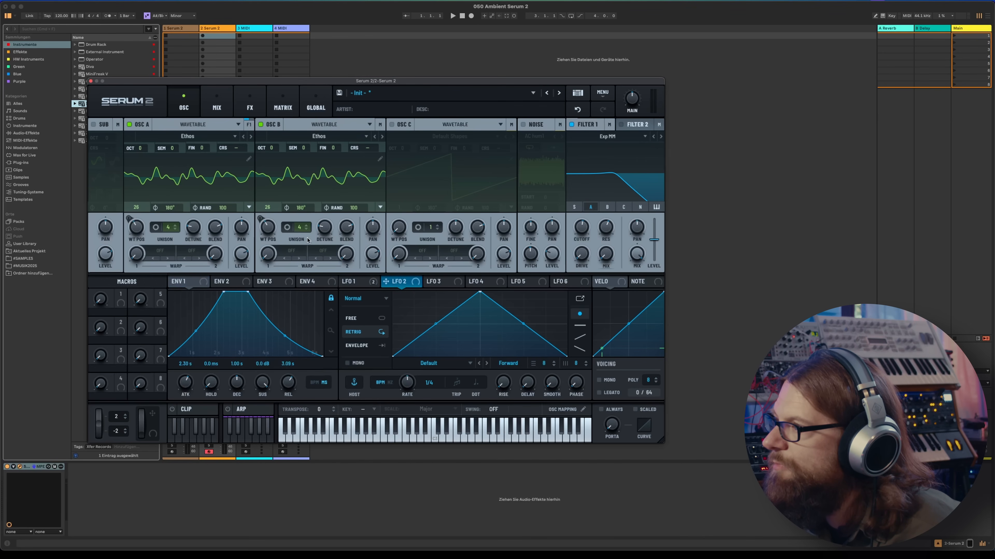
right_click(267, 230)
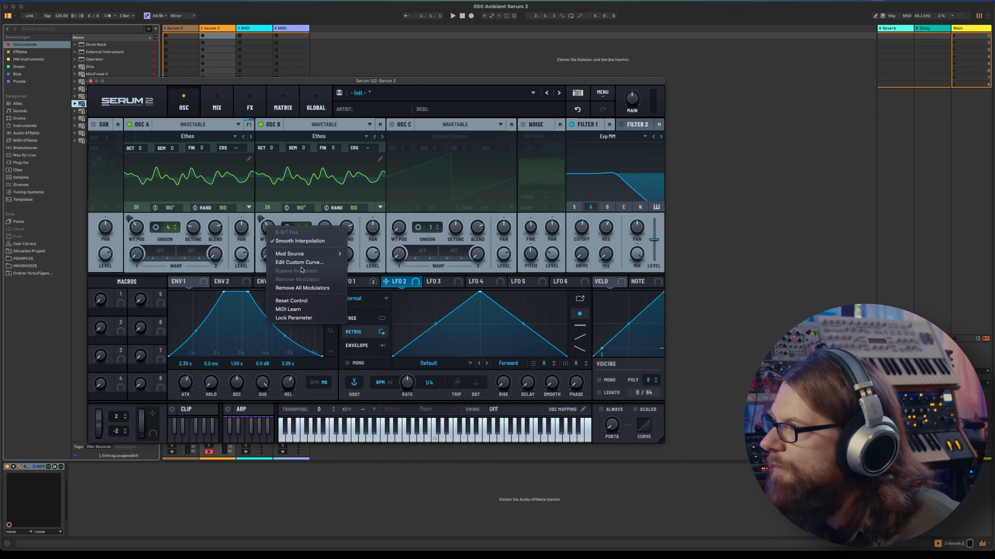
click(309, 289)
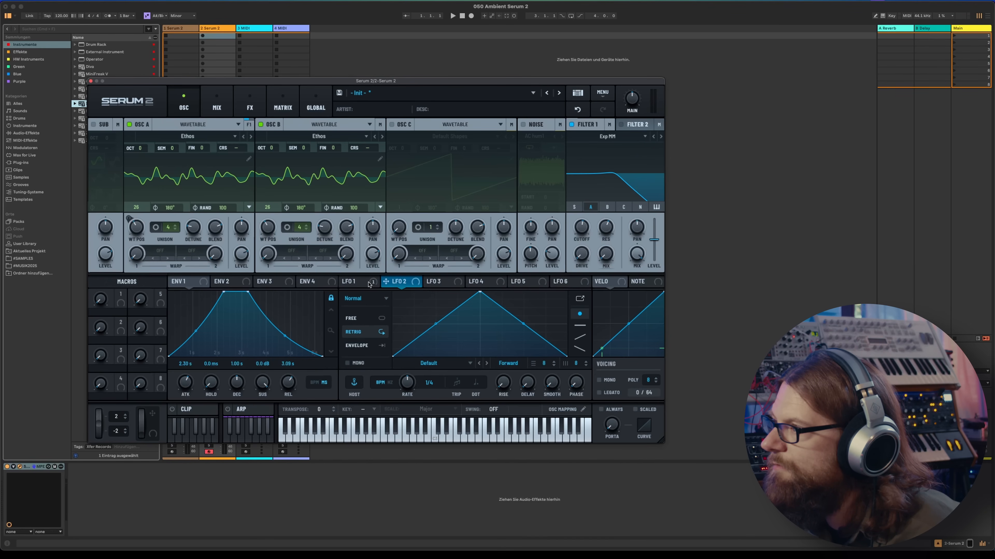
drag(385, 282, 266, 227)
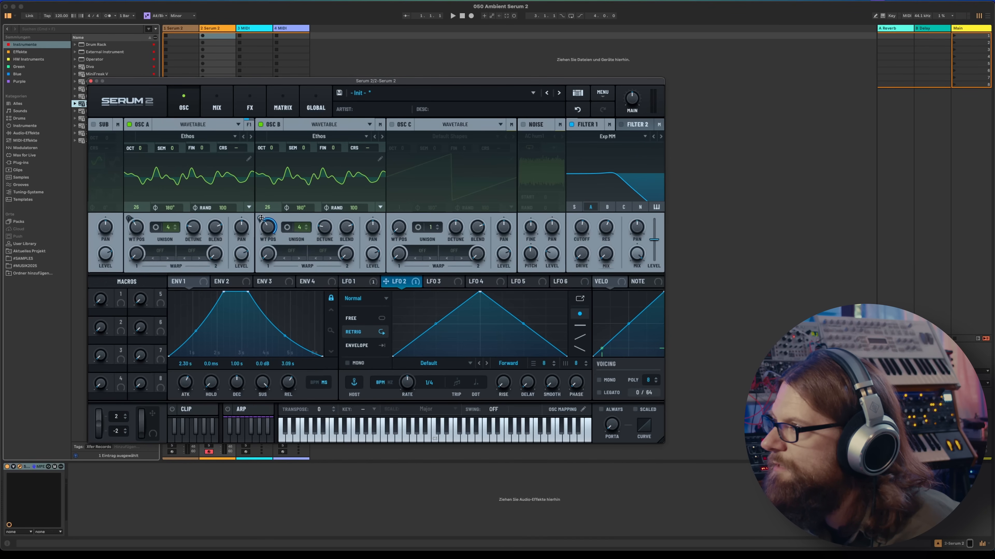
click(367, 322)
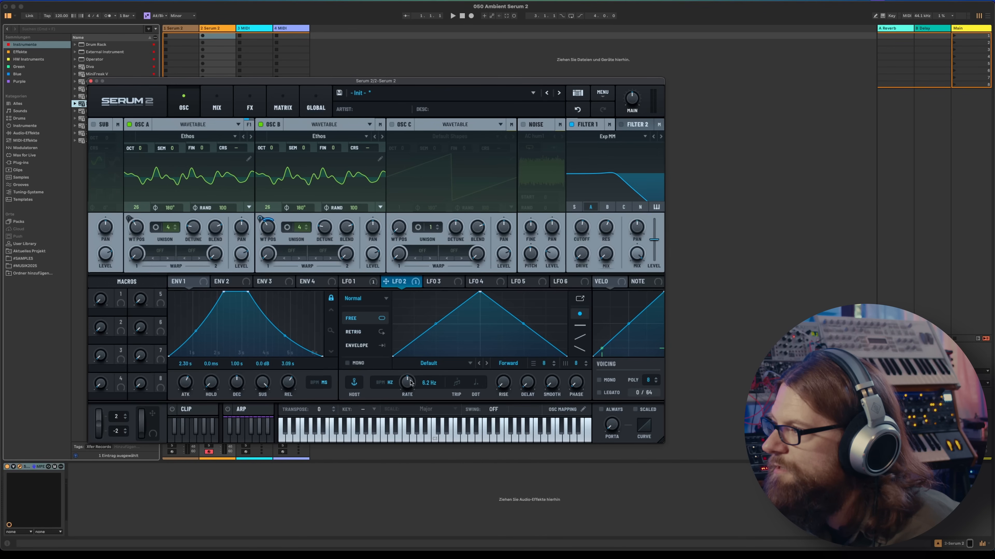
drag(410, 401, 410, 406)
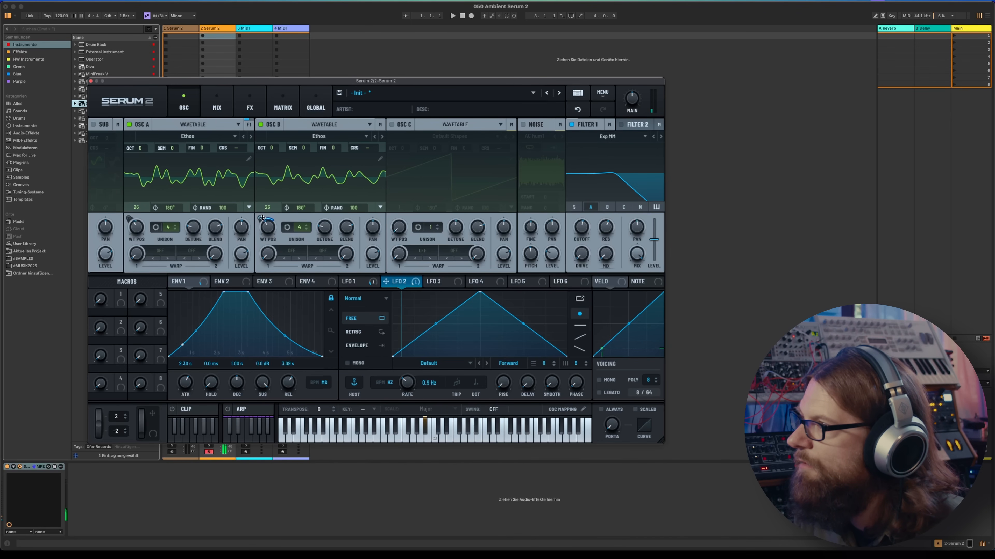
Transpose Oscillator B up 7 semitones and lower its level to about -17.4 dB.
drag(372, 257, 374, 273)
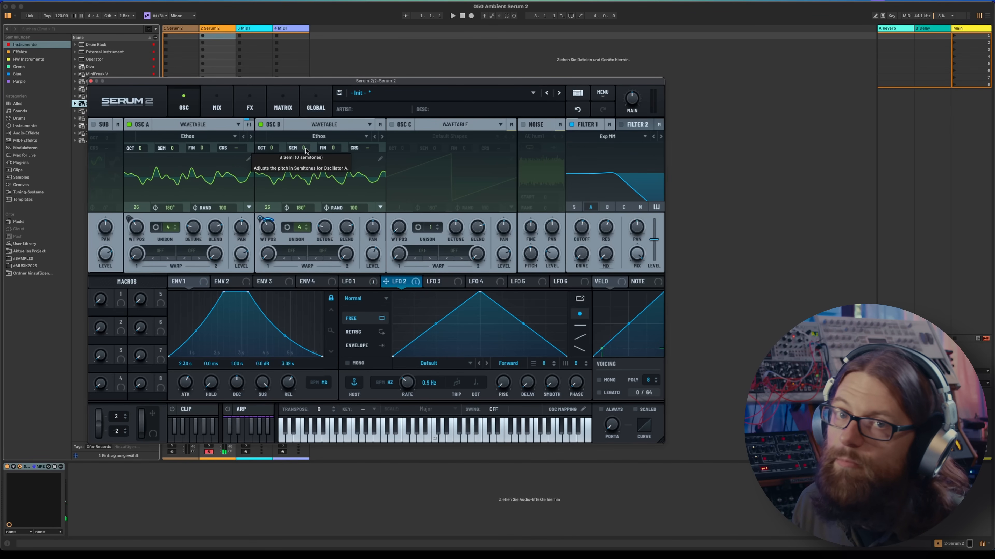
drag(306, 151, 309, 141)
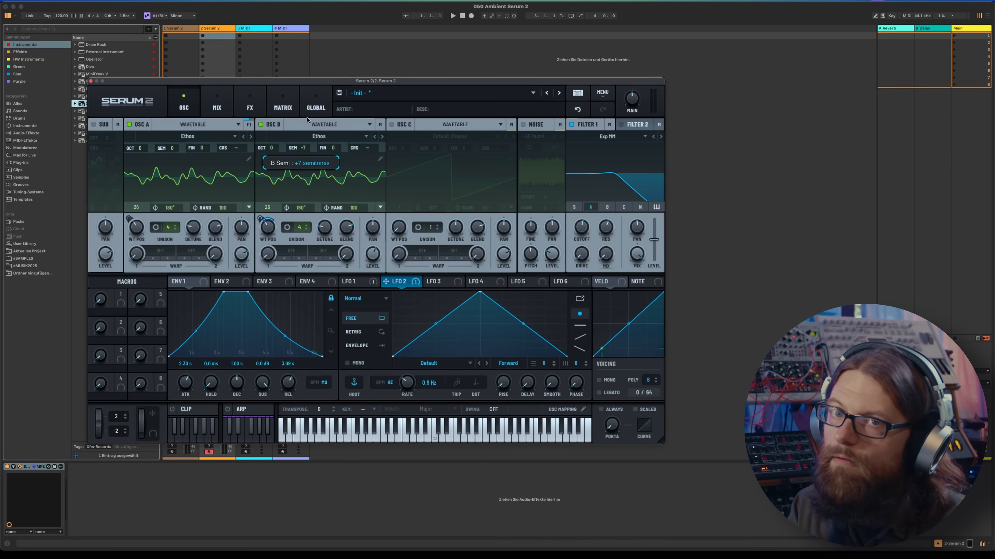
drag(372, 254, 370, 287)
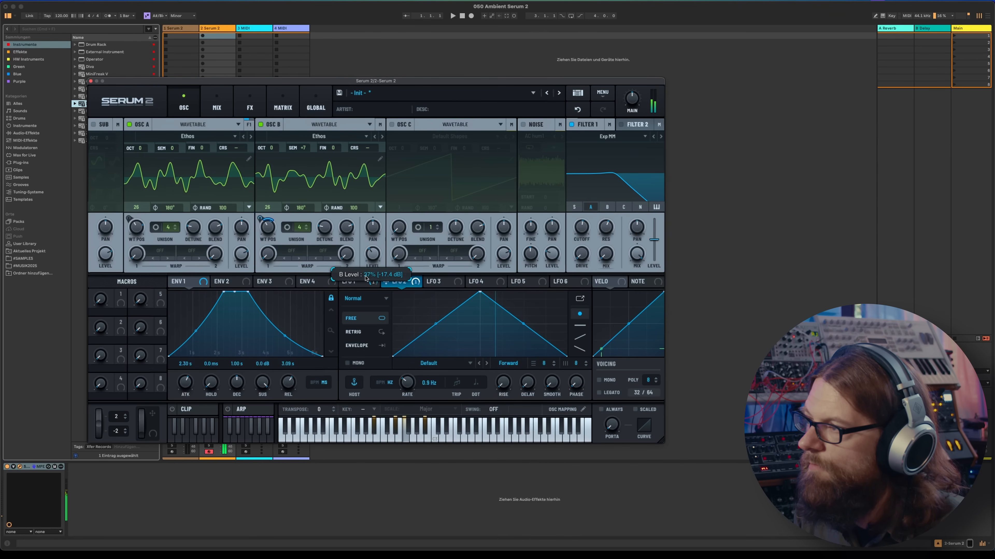
Route Oscillator B into Filter 1 and fine-tune its level and unison detune along with the filter cutoff.
click(606, 207)
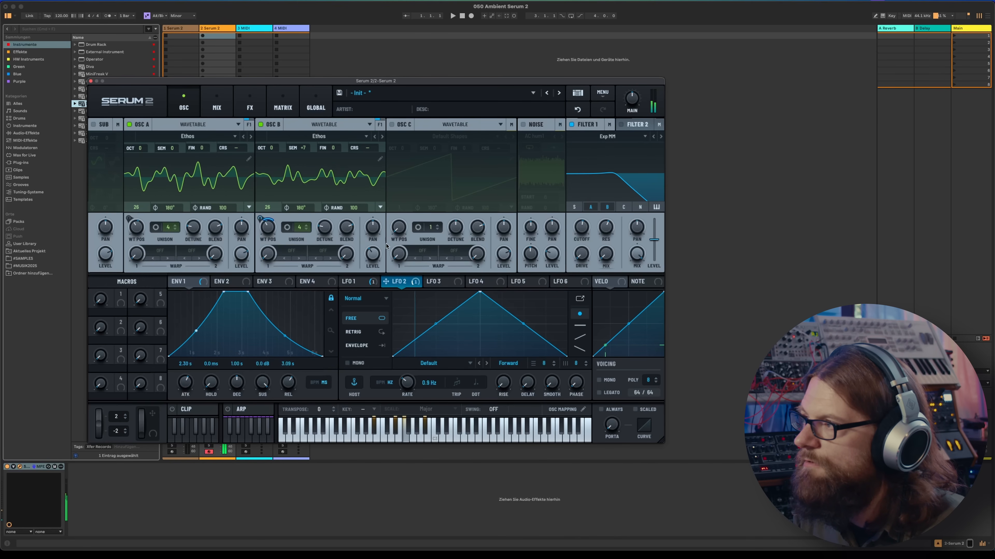
drag(372, 257, 380, 231)
mouse_move(582, 228)
mouse_down()
mouse_move(605, 236)
mouse_move(584, 227)
mouse_up()
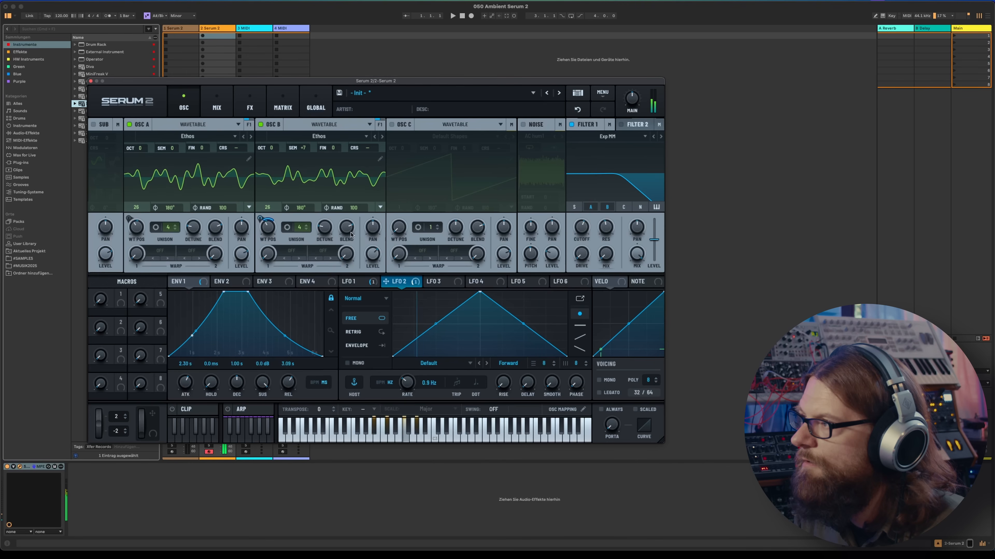
drag(323, 229, 332, 210)
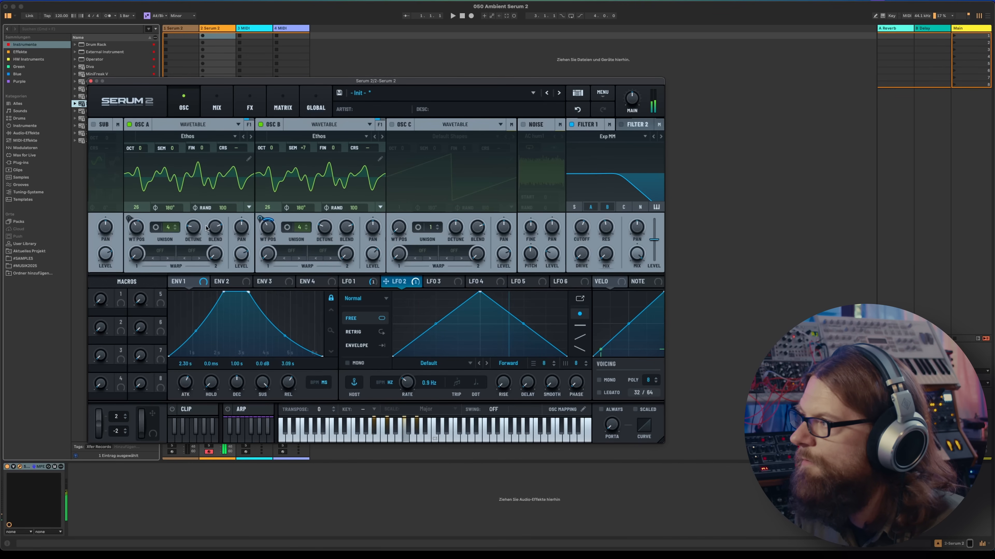
Try five unison voices on Oscillator A.
click(175, 225)
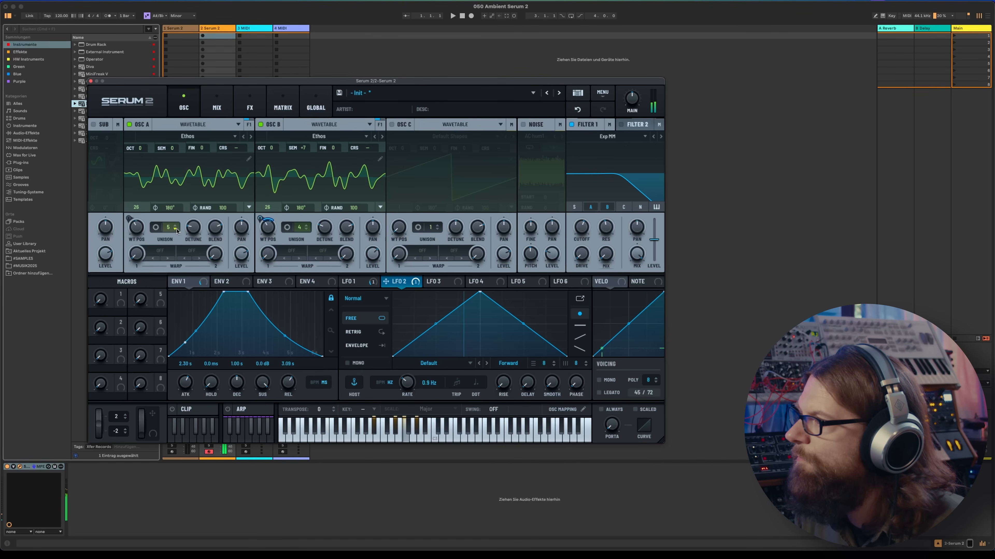
click(156, 228)
click(157, 228)
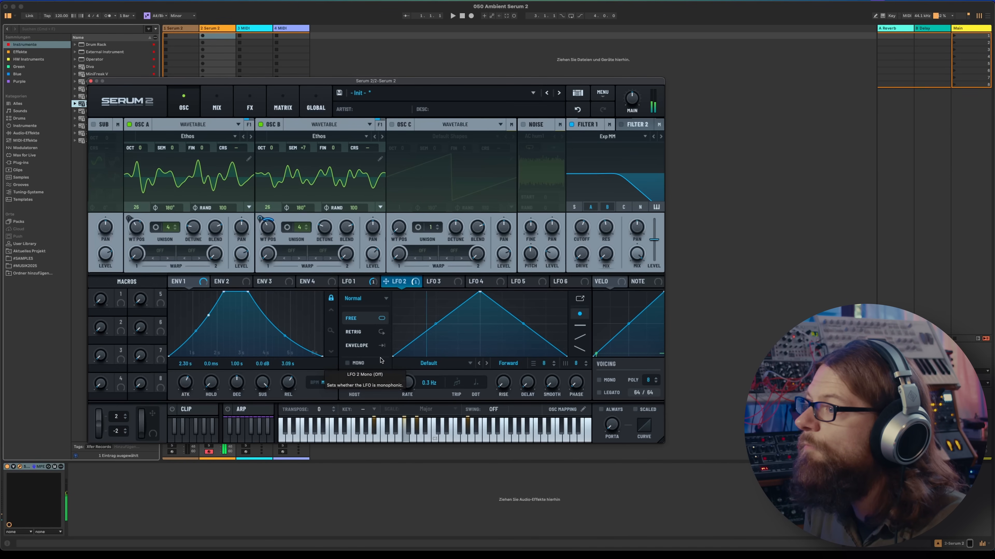
Raise the synth's polyphony to 12 voices.
click(655, 378)
click(655, 379)
click(655, 378)
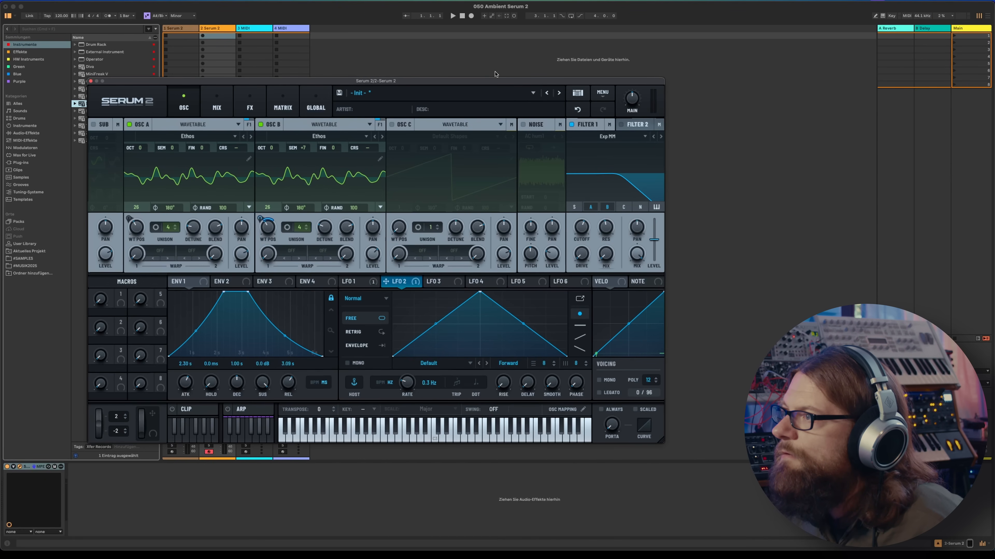
Add a Bode effect to the main effects chain, lower its mix to about half, and set its range to 1 Hz.
click(255, 104)
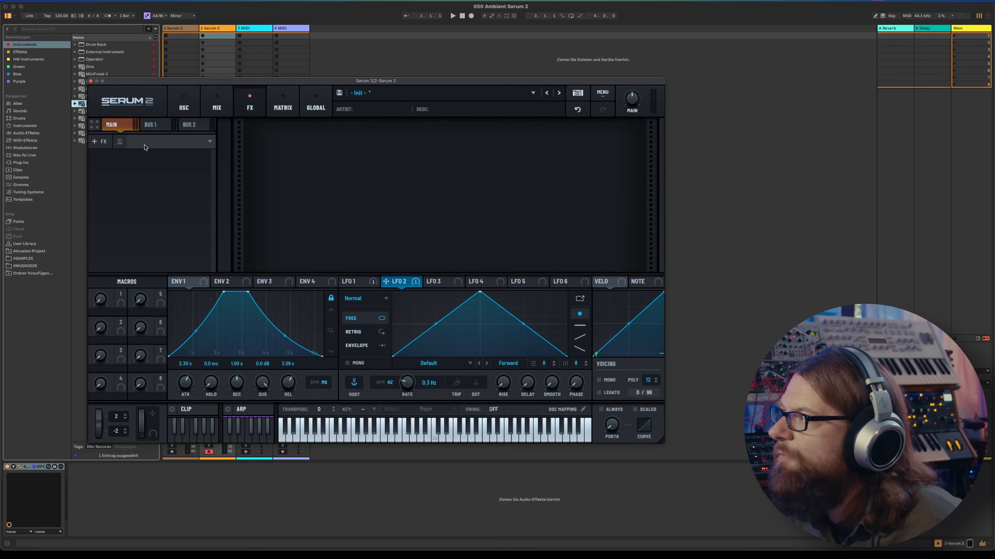
click(95, 142)
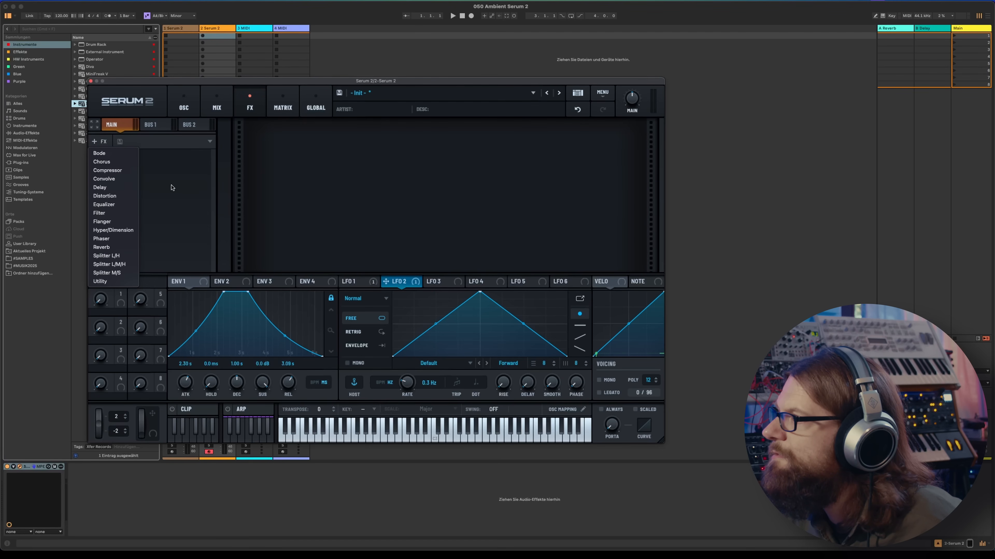
click(117, 158)
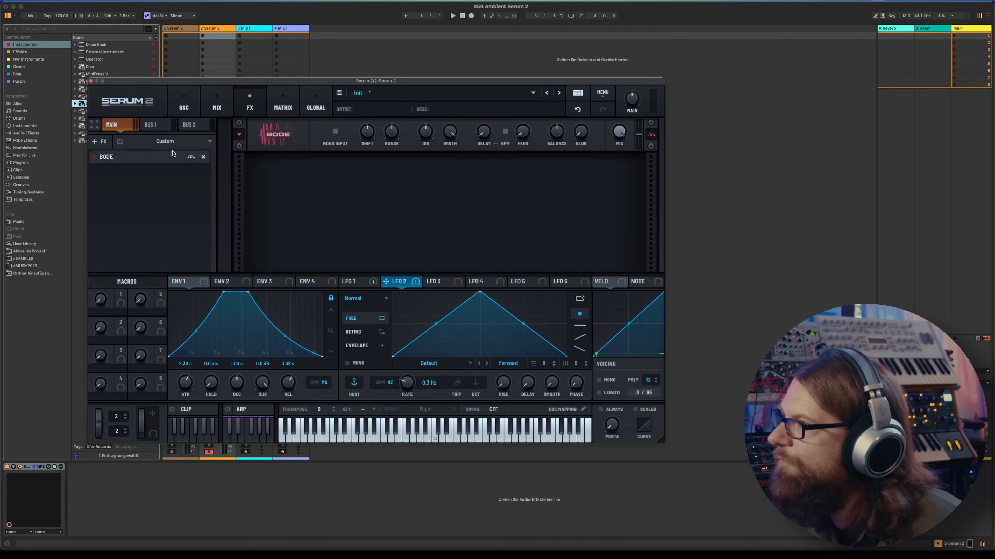
drag(620, 133, 621, 189)
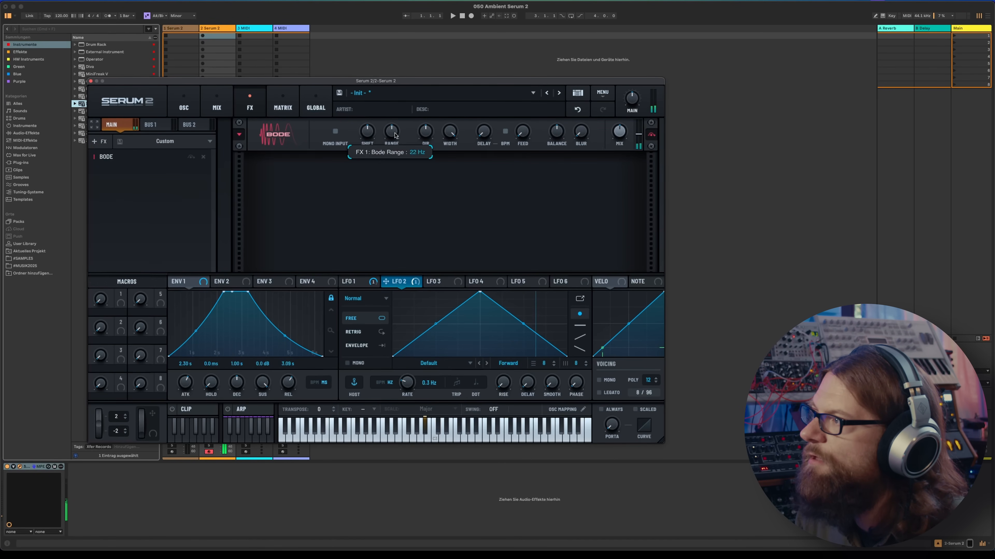
mouse_move(396, 138)
mouse_down()
mouse_move(372, 134)
mouse_move(404, 102)
mouse_move(403, 133)
mouse_up()
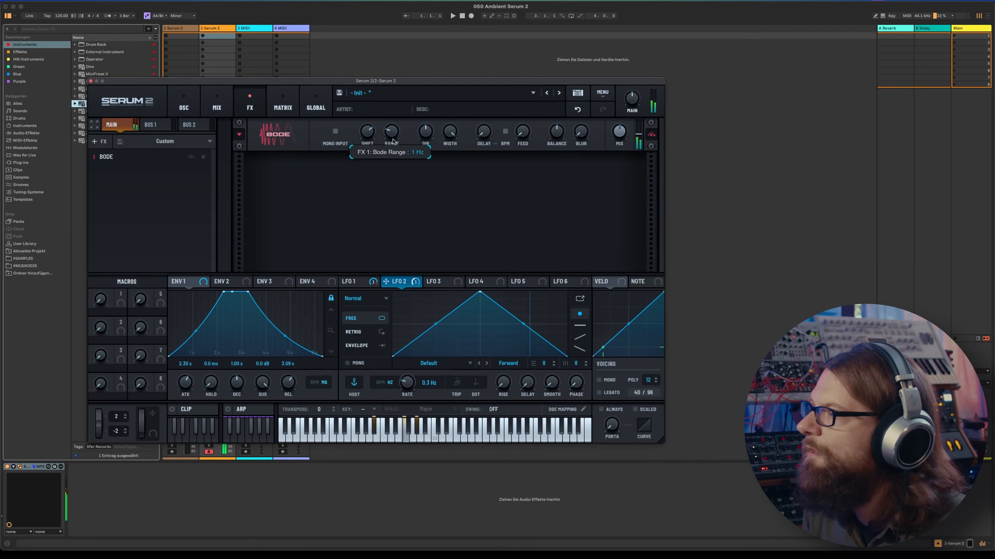
click(184, 105)
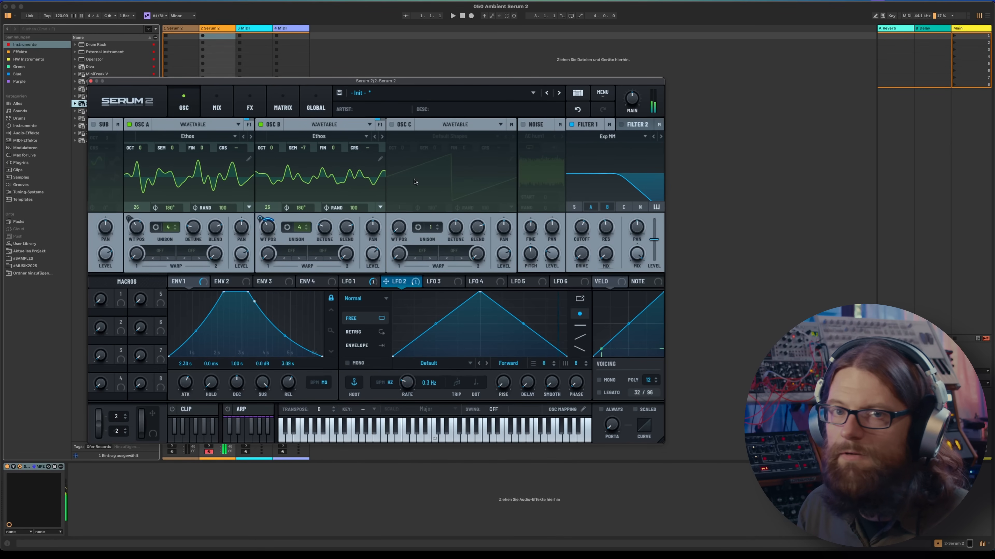
click(252, 104)
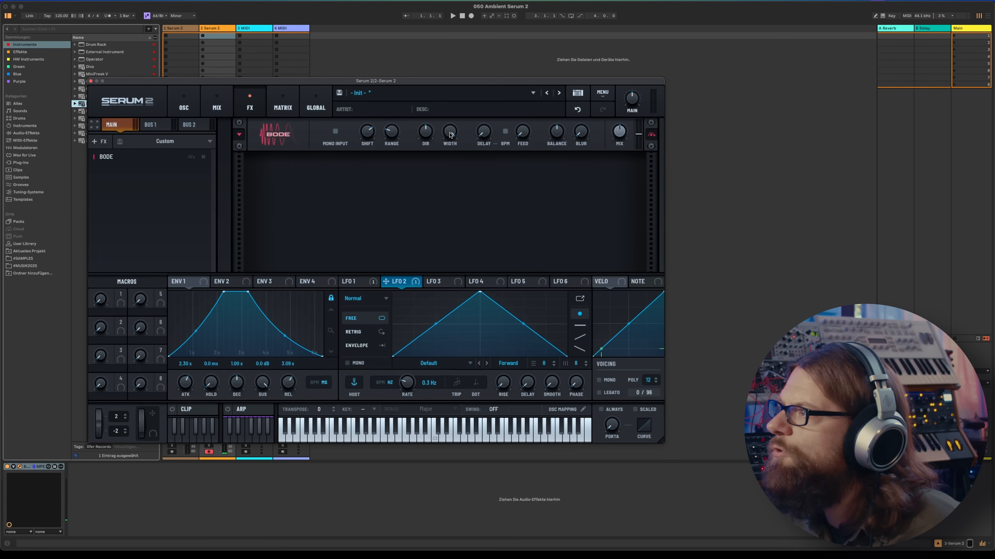
Add a Delay effect after Bode in the main effects chain and load its saved user preset.
mouse_move(450, 135)
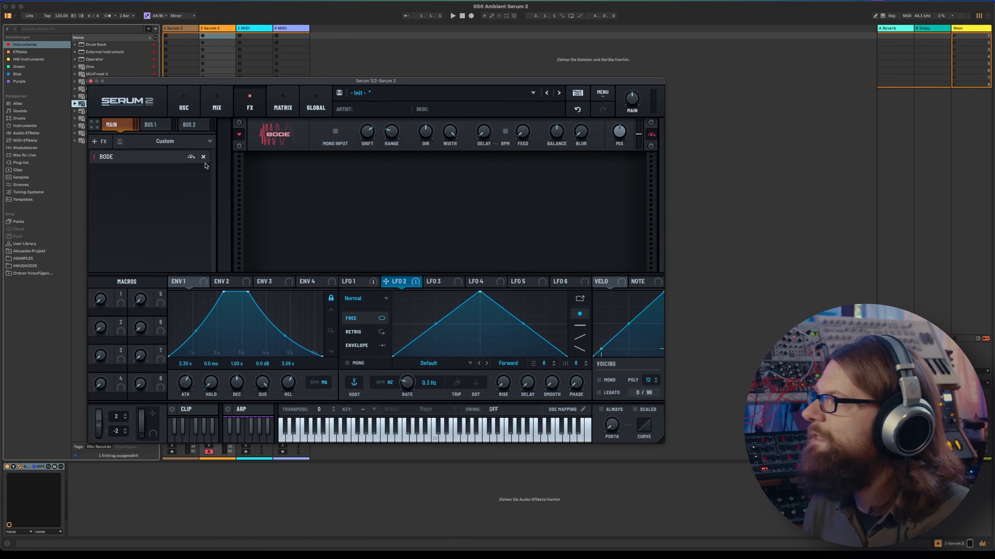
click(103, 143)
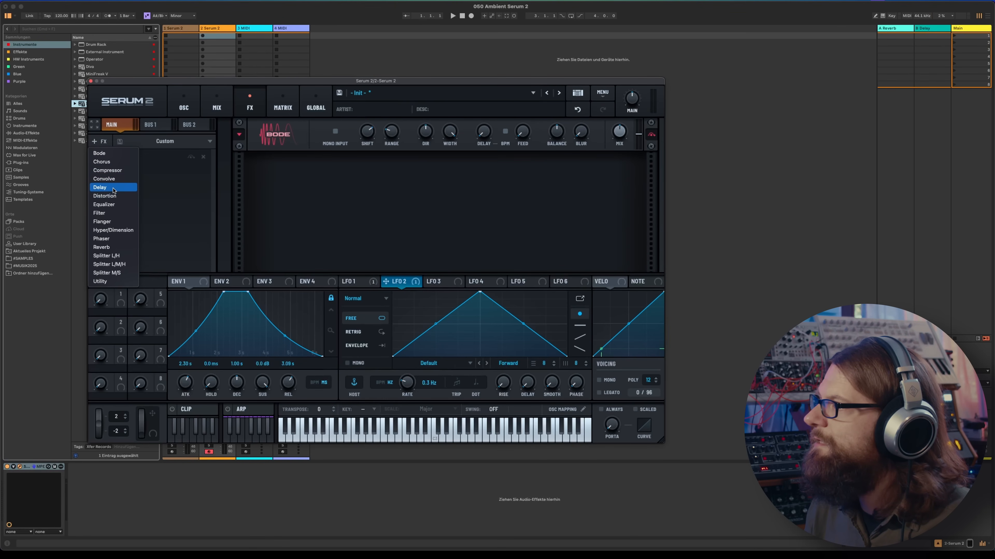
click(101, 187)
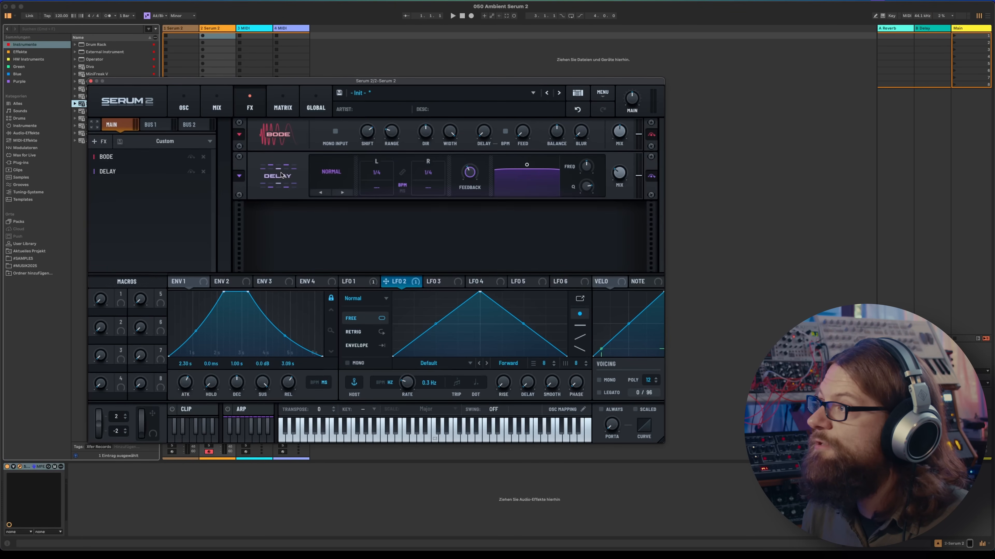
click(261, 180)
mouse_move(242, 178)
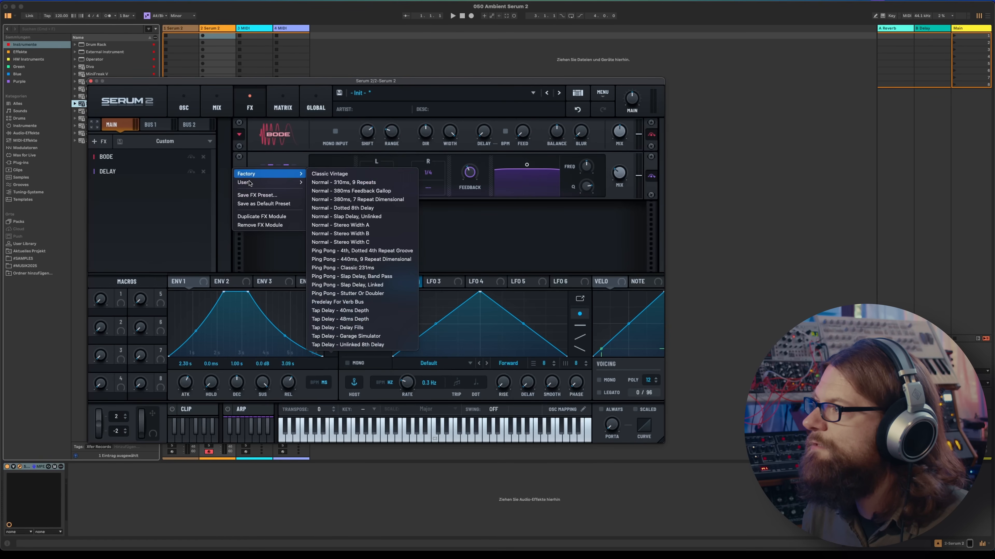
click(329, 182)
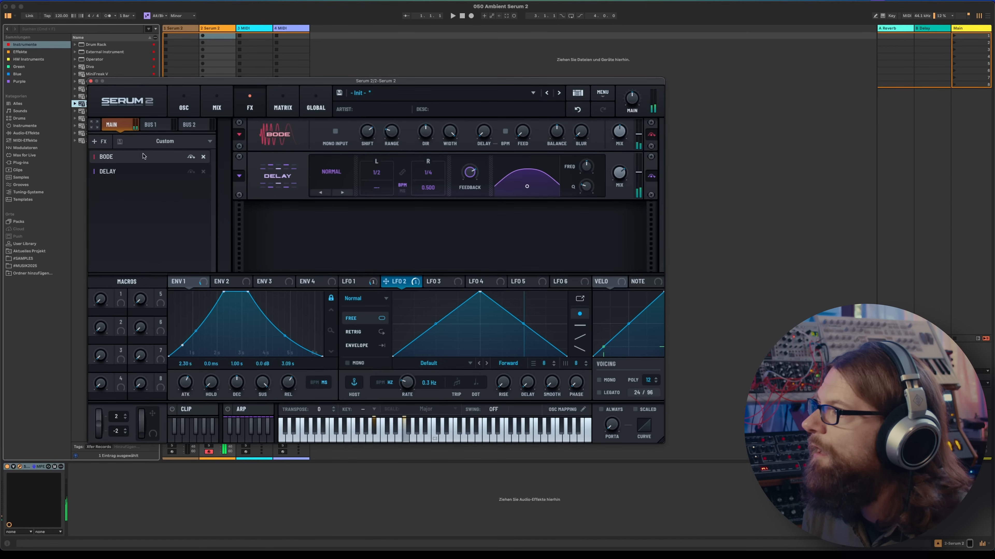
Add a Utility effect between Bode and Delay, and lower the project tempo.
click(98, 141)
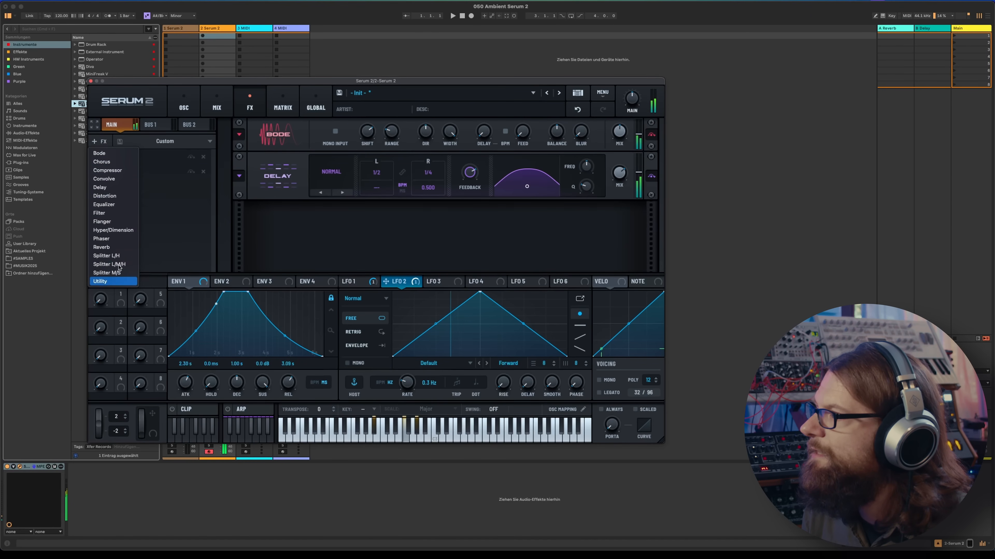
click(112, 280)
drag(113, 186, 133, 172)
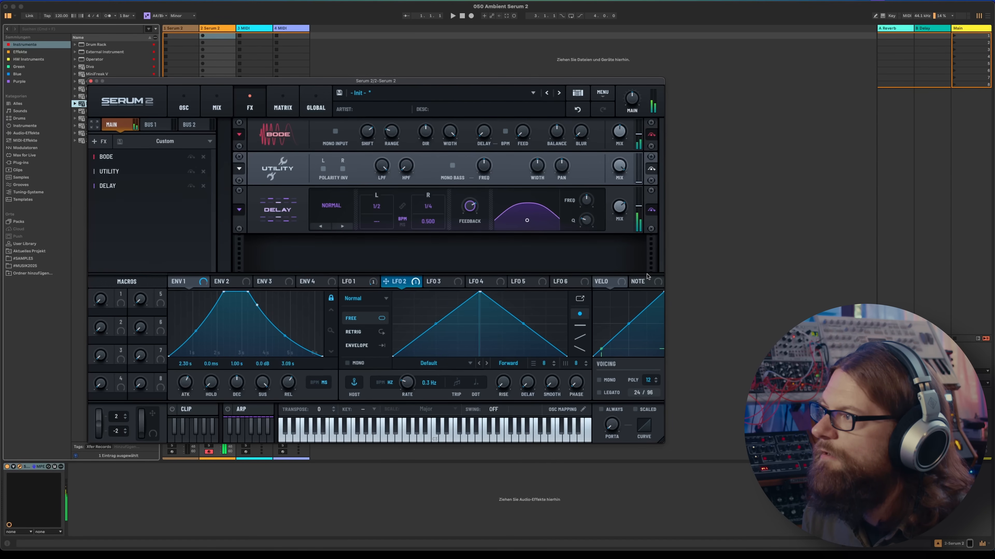
drag(61, 16, 61, 24)
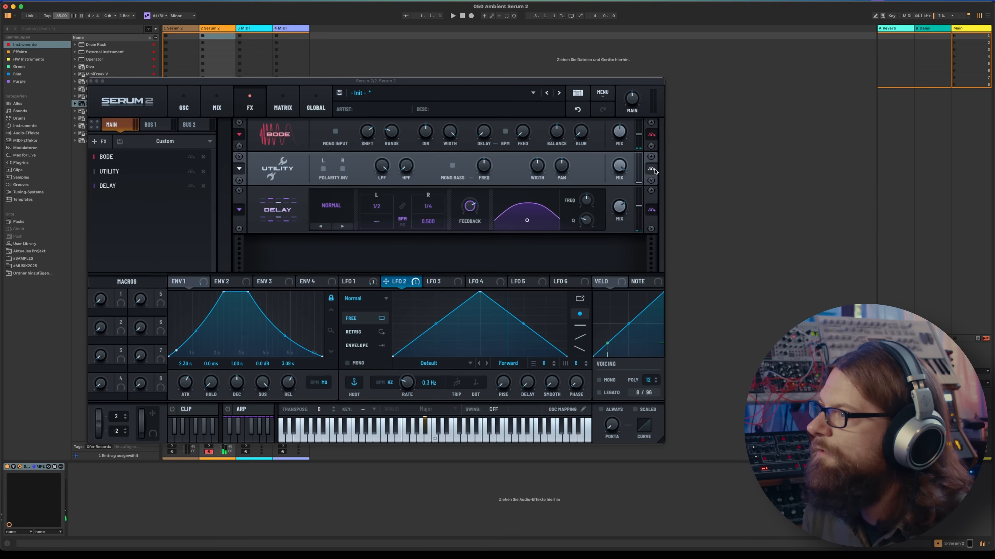
Compare the sound with Utility on and off, and leave the effect bypassed.
click(641, 178)
click(652, 169)
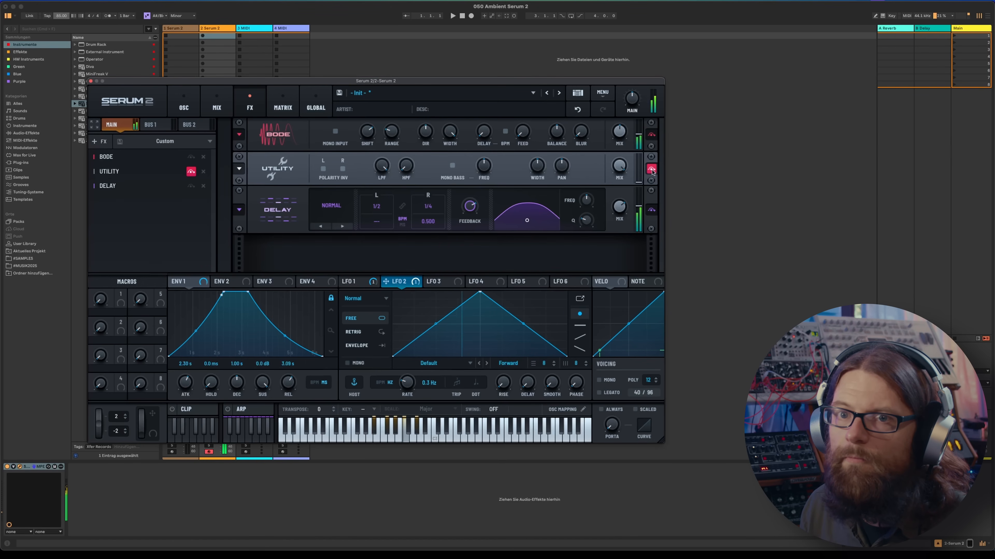
click(652, 170)
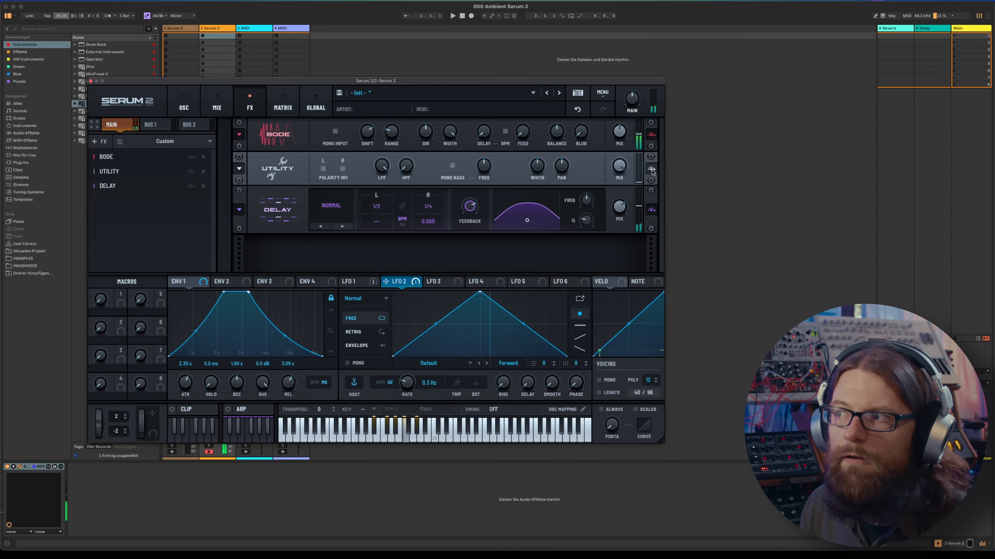
click(191, 171)
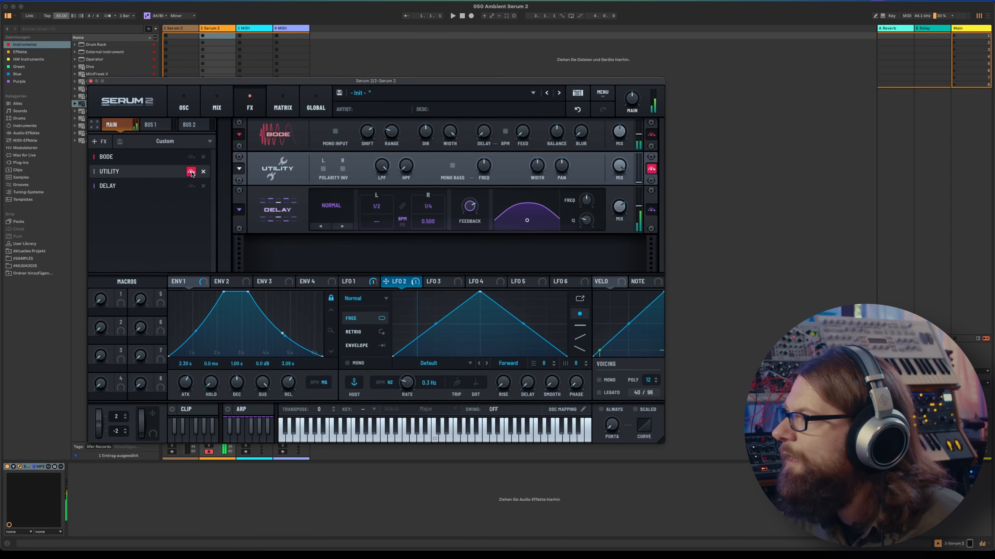
Add a Reverb at the end of the chain with the user preset Hall Stellar Nursery, and compare the sound with Utility toggled.
click(99, 141)
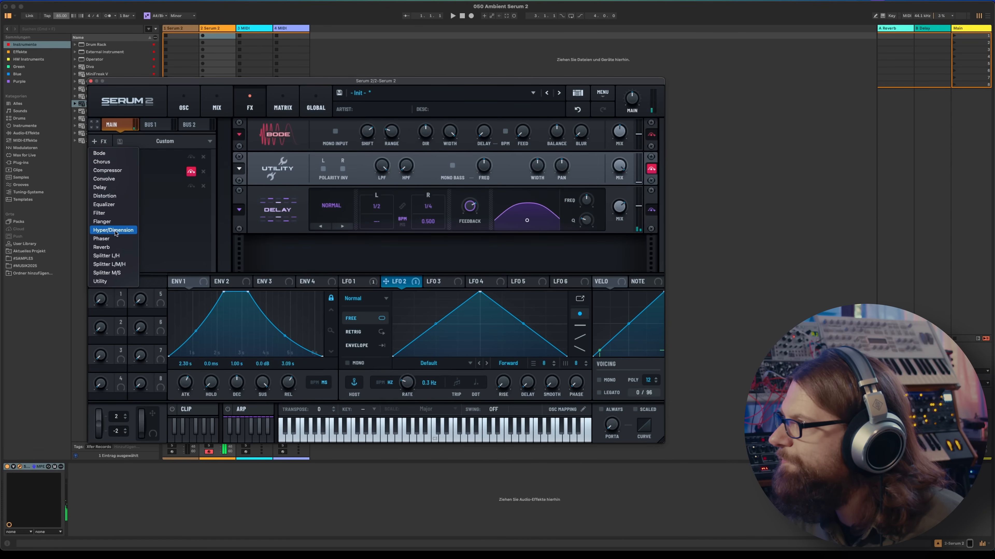
click(121, 247)
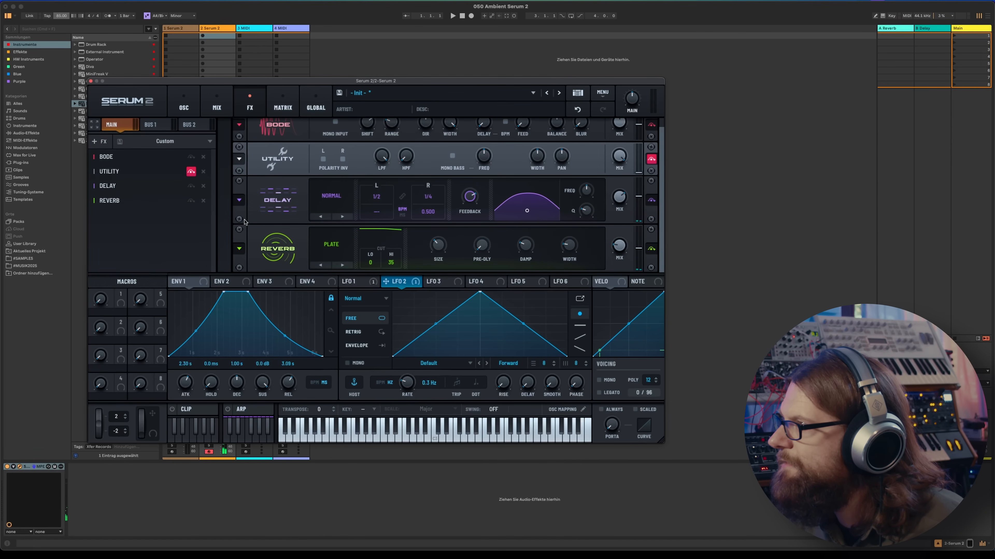
mouse_move(242, 254)
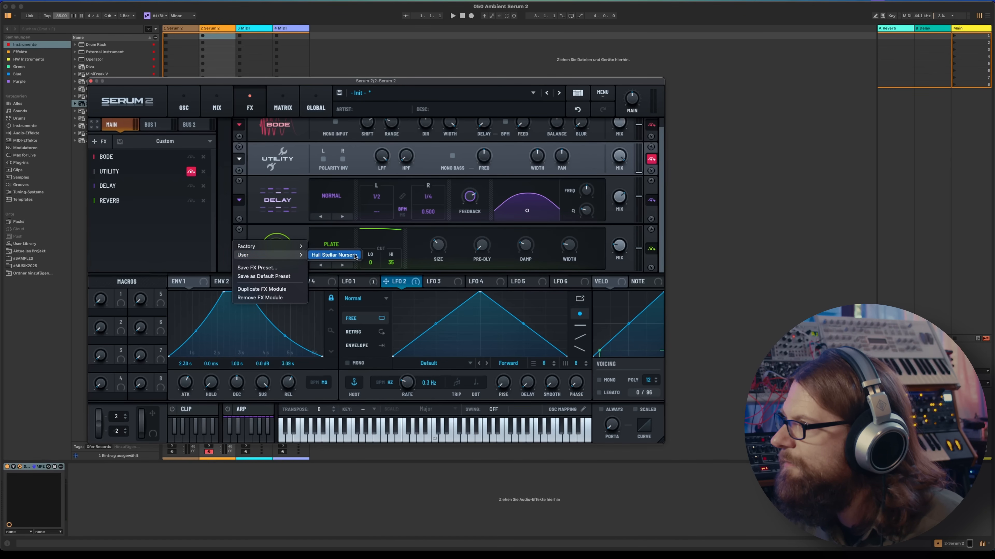
click(334, 255)
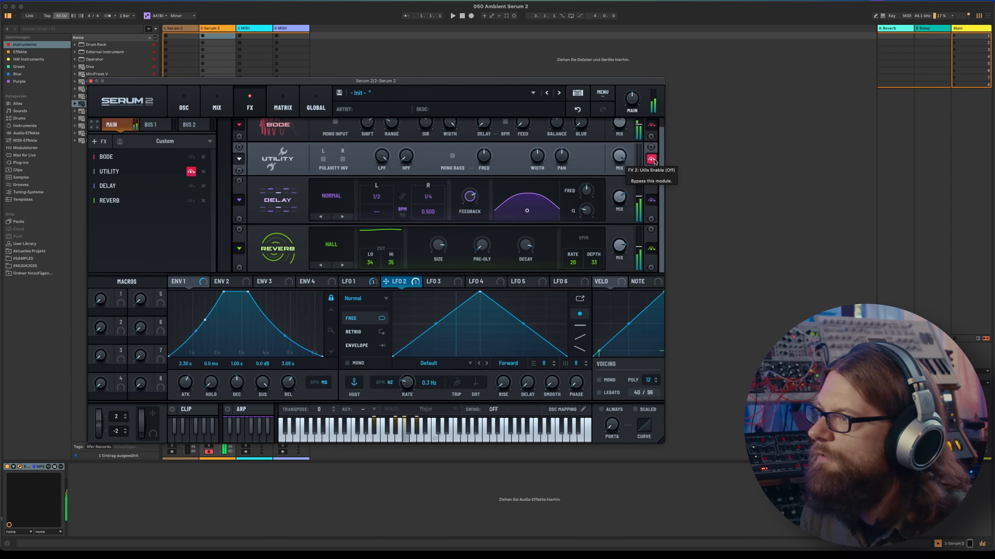
click(652, 159)
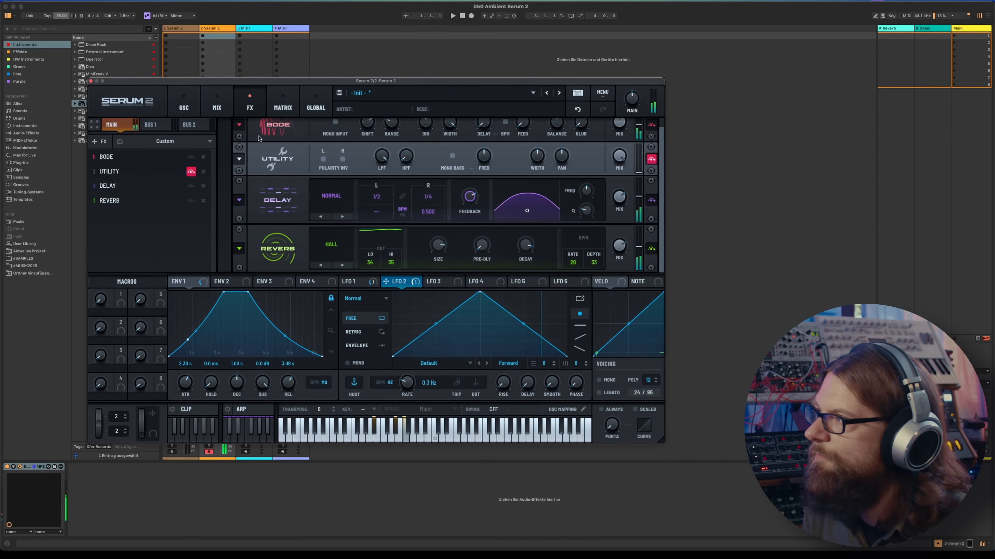
Lower Filter 1's cutoff slightly and bypass the Delay and Reverb effects.
click(184, 105)
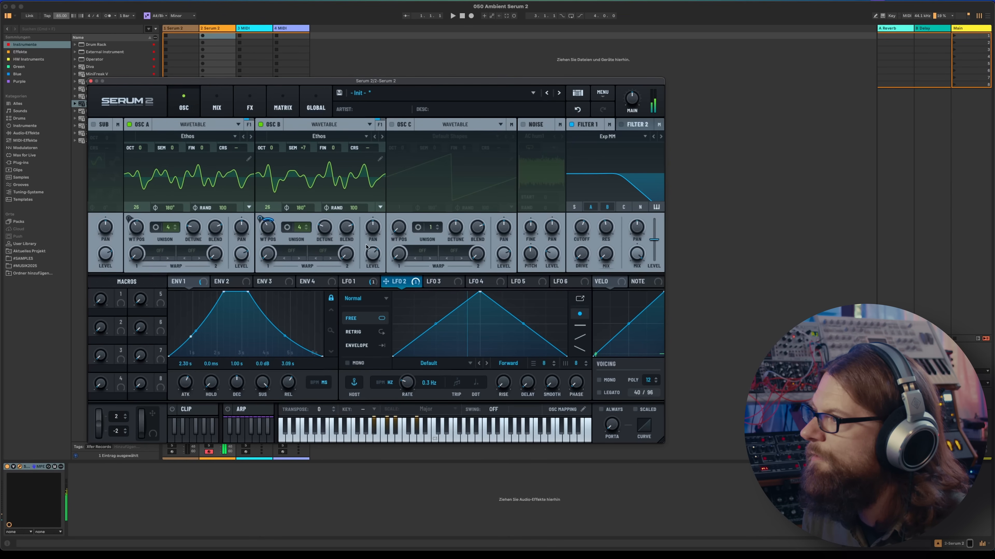
drag(581, 226, 587, 231)
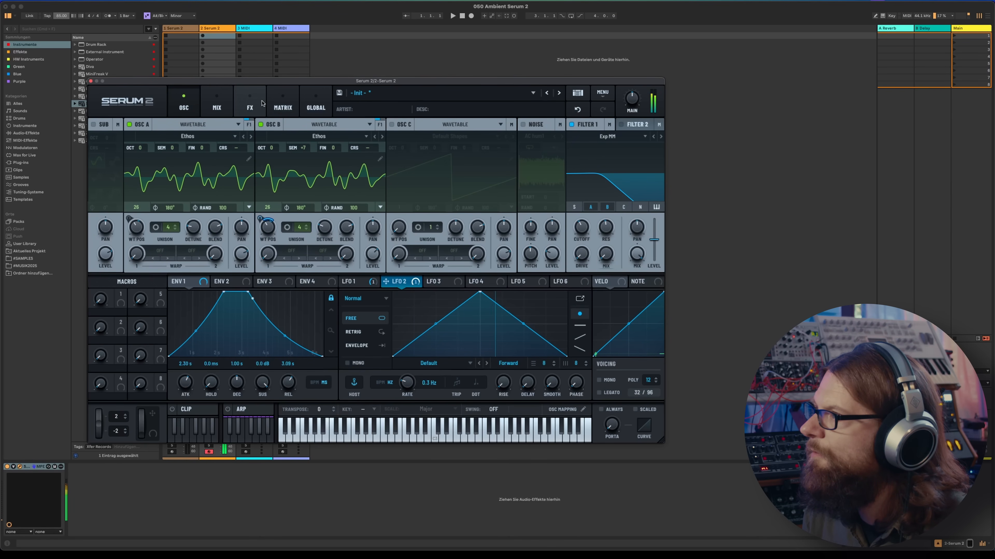
click(249, 105)
click(190, 186)
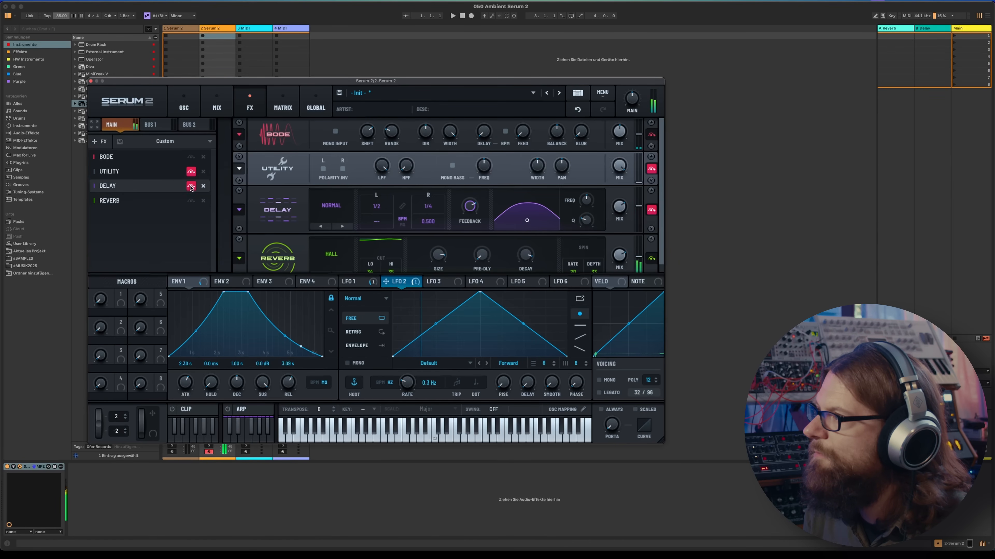
click(191, 201)
Fine-tune Filter 1's cutoff and raise its resonance.
click(184, 104)
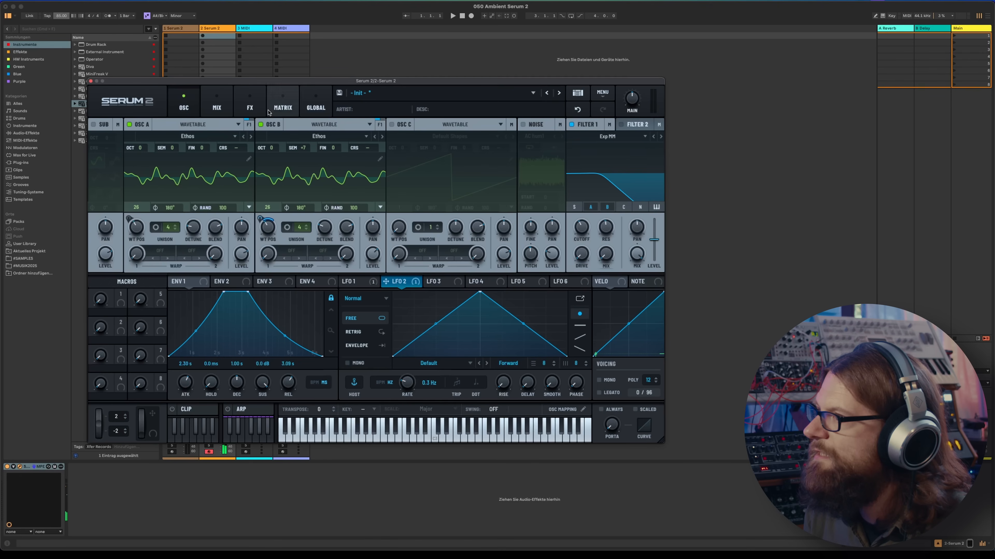
mouse_move(582, 228)
mouse_down()
mouse_move(607, 227)
mouse_move(607, 211)
mouse_move(583, 227)
mouse_up()
drag(605, 228, 581, 222)
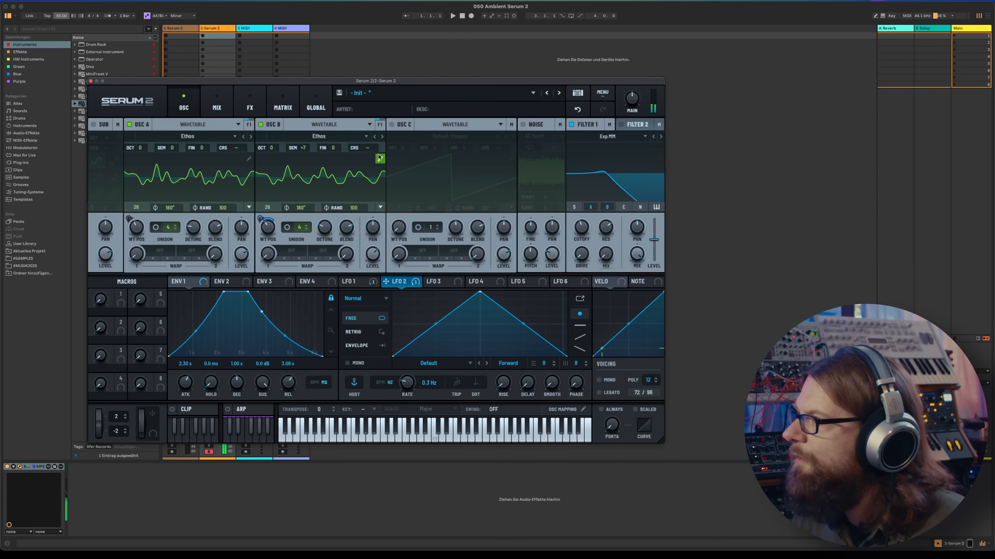
Set the first warp mode of Oscillators A and B to Bend +.
click(153, 256)
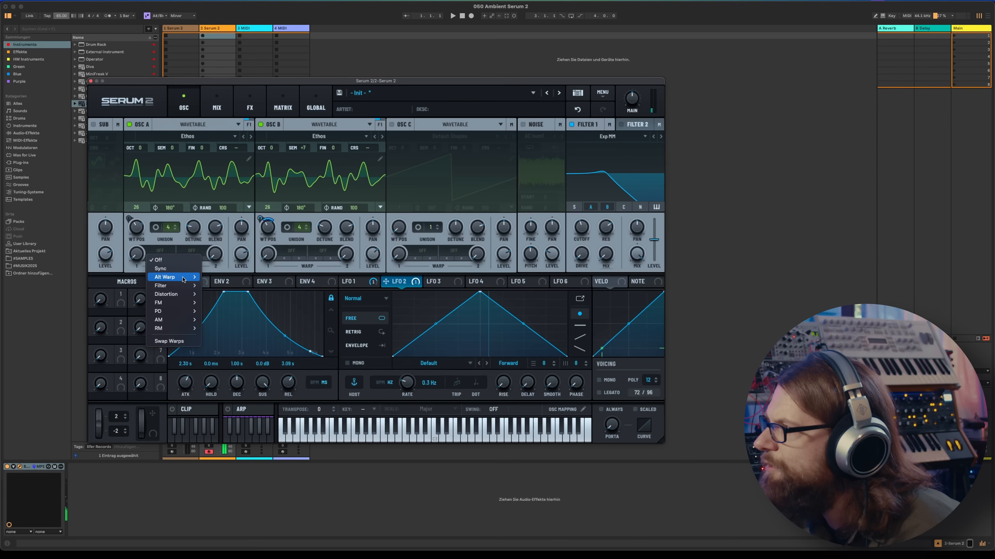
mouse_move(178, 281)
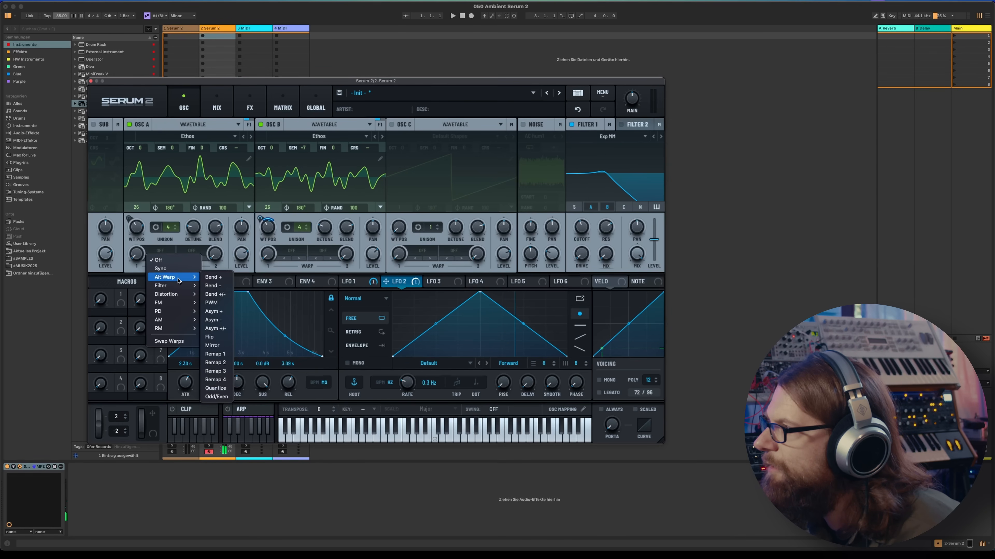
click(214, 277)
click(291, 251)
mouse_move(298, 277)
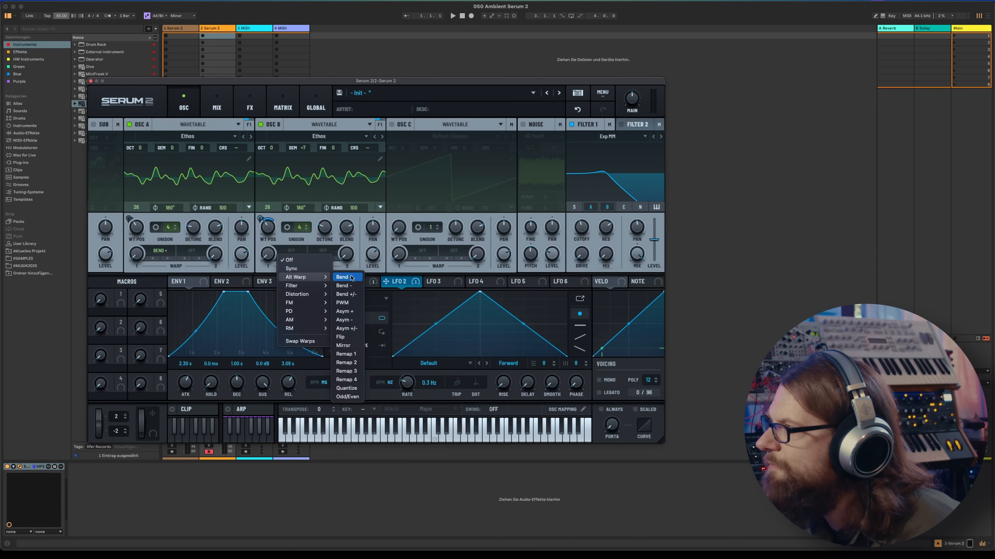
click(347, 277)
Raise the Bend + warp amount on Oscillators A and B.
drag(143, 256, 140, 188)
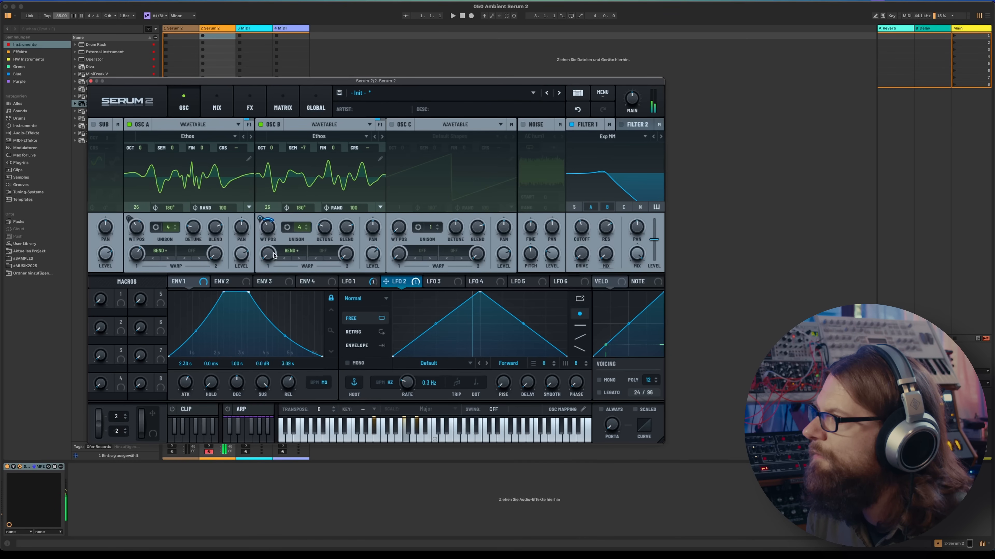
drag(274, 256, 271, 207)
drag(141, 258, 141, 252)
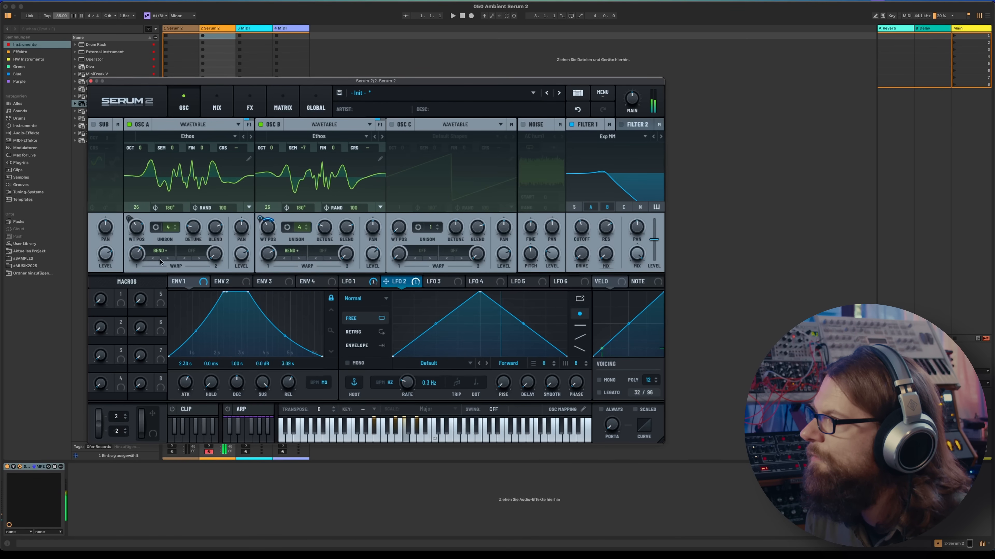
mouse_move(135, 256)
Fine-tune Filter 1's cutoff with resonance at about 73%, and rebalance Oscillator A's warp amount.
drag(581, 227, 577, 231)
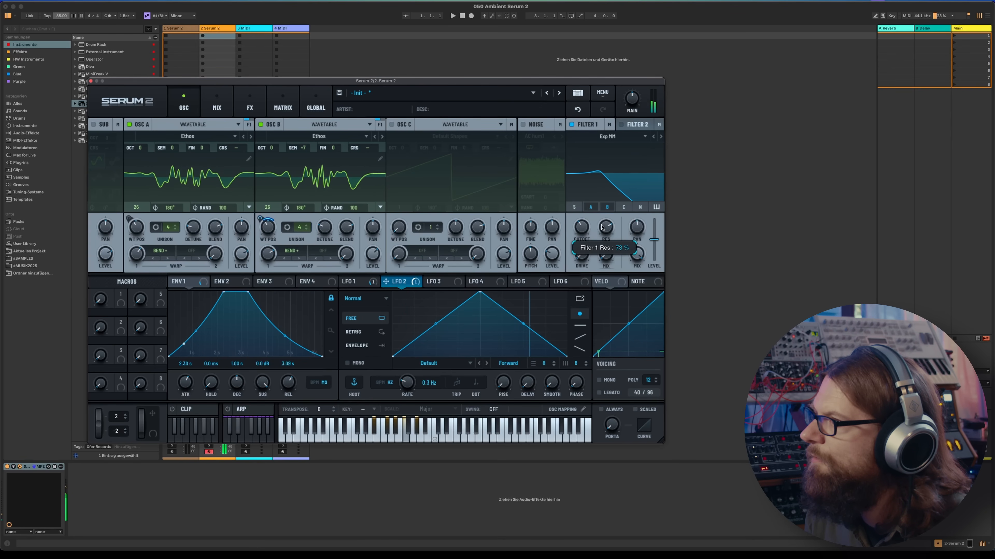
drag(138, 256, 137, 274)
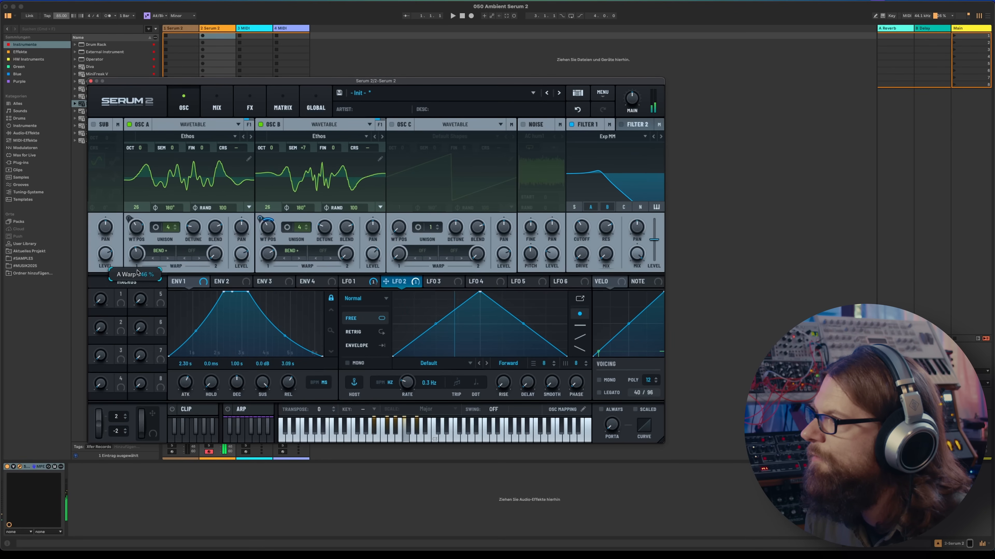
drag(140, 227, 139, 235)
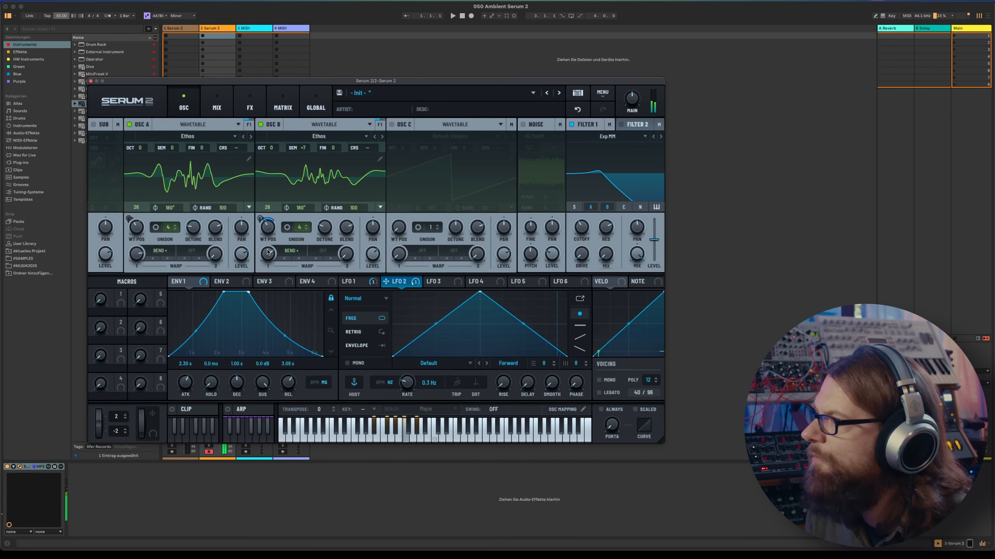
drag(581, 230, 576, 229)
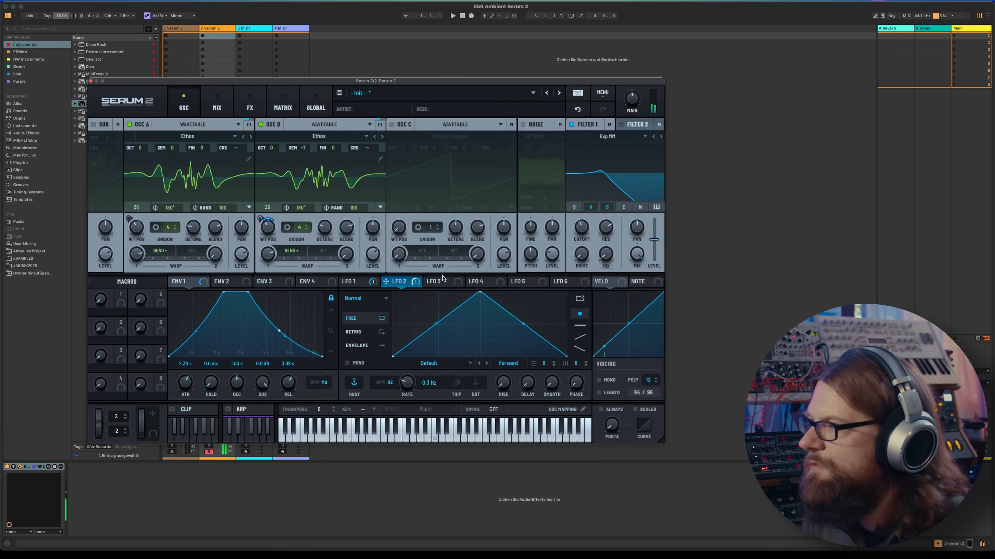
Assign LFO 3 to the fine tuning of Oscillators A and B.
click(434, 282)
drag(428, 282, 219, 147)
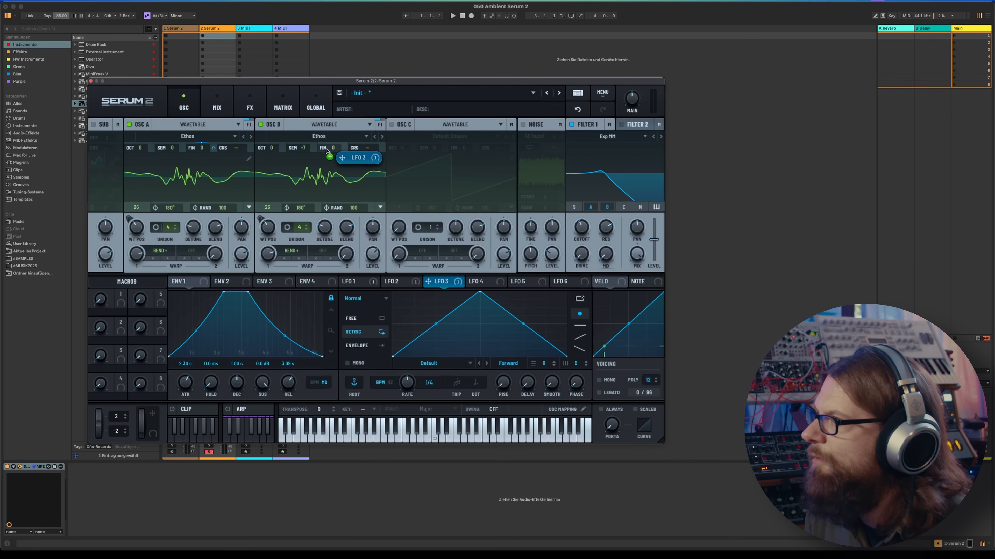
drag(345, 183, 344, 180)
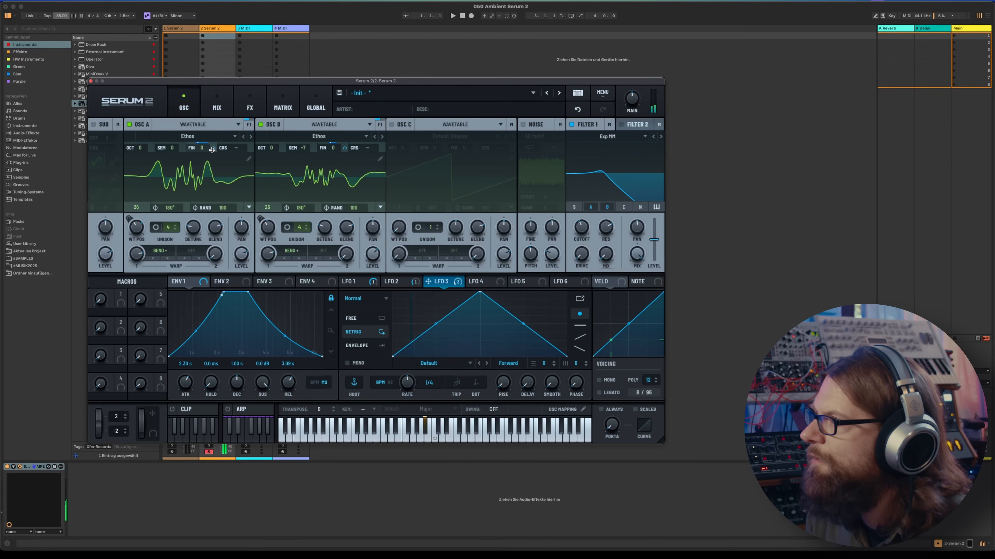
Set LFO 3's rate to 0.7 Hz and adjust the oscillators' fine tuning, with Oscillator A at -4.
click(392, 384)
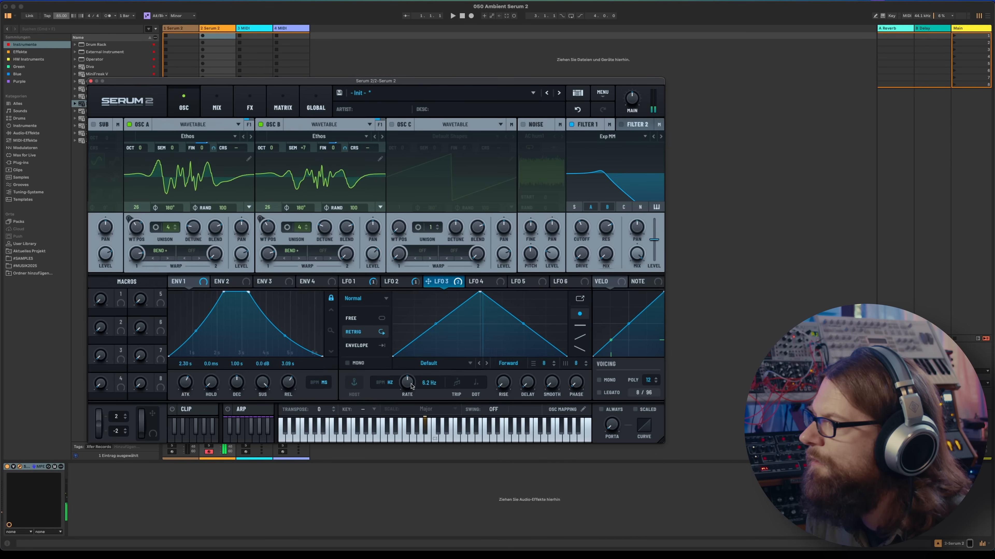
drag(409, 403, 409, 409)
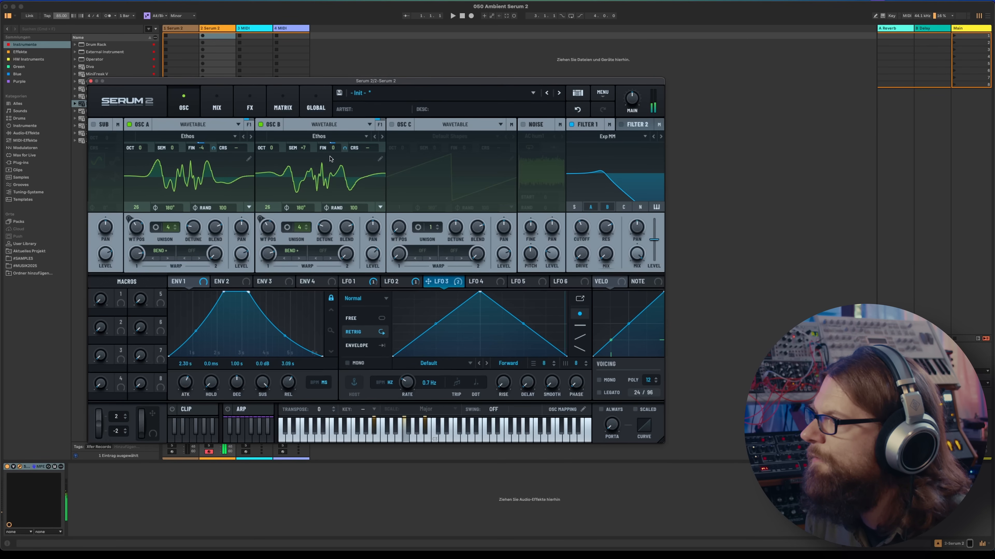
drag(343, 146, 345, 148)
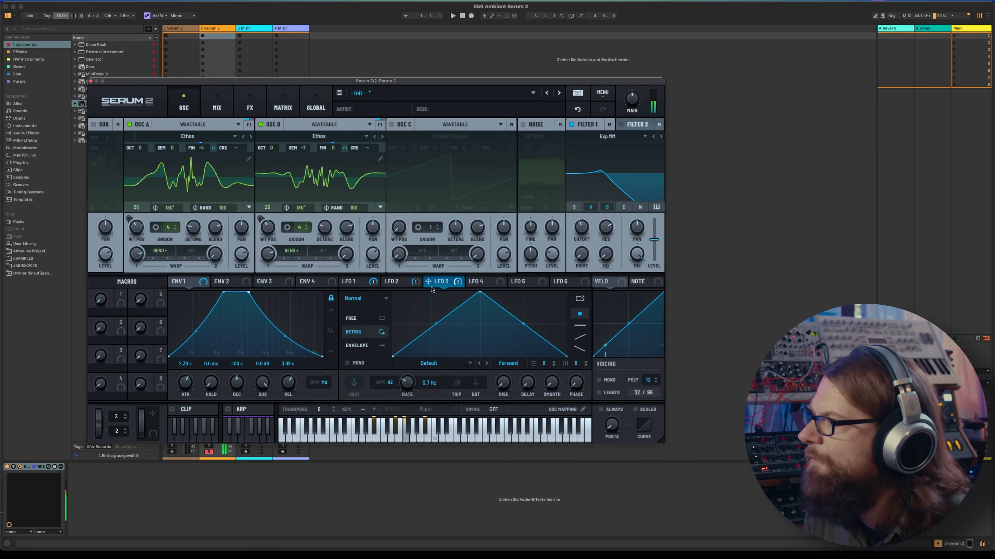
Switch LFO 3 to free-running mode and set its rate to 0.2 Hz.
click(363, 319)
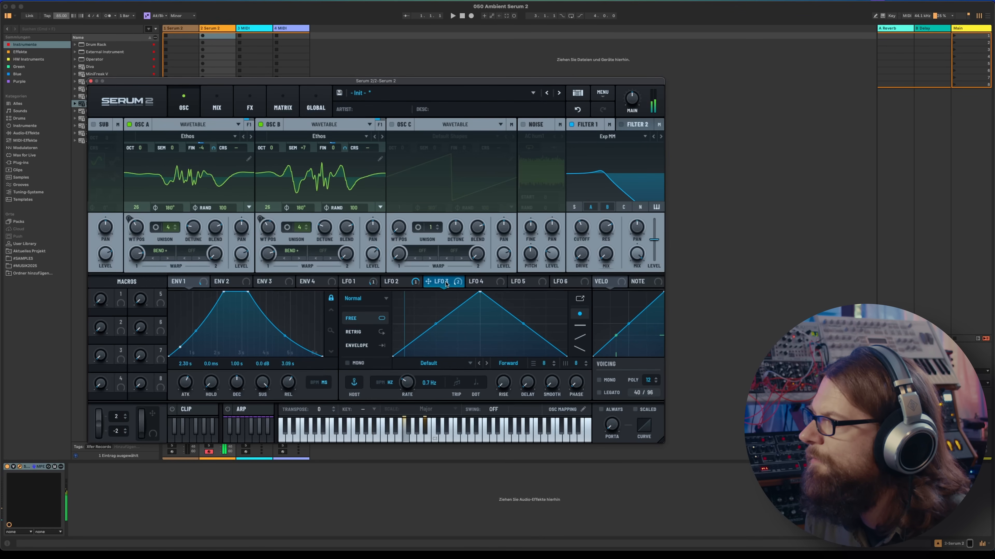
click(249, 105)
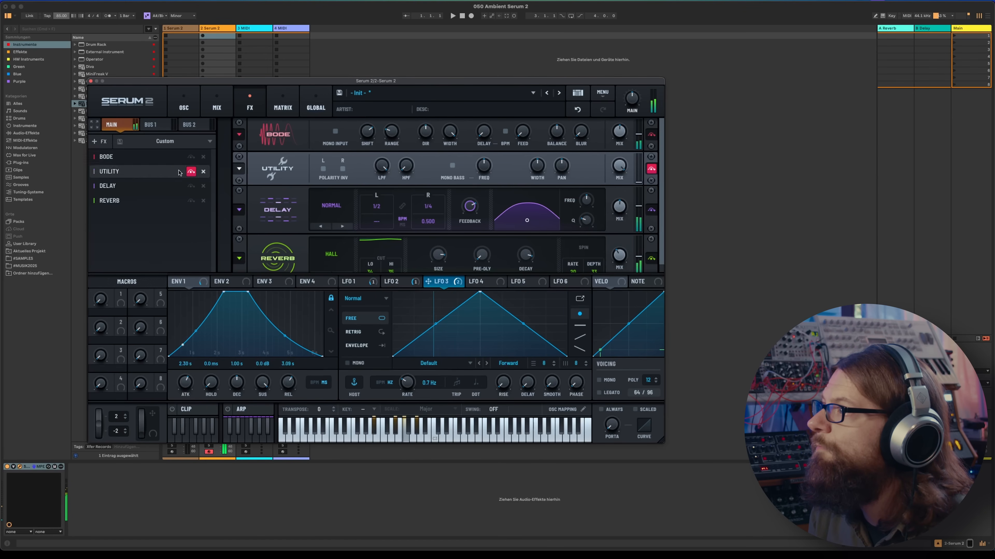
click(183, 104)
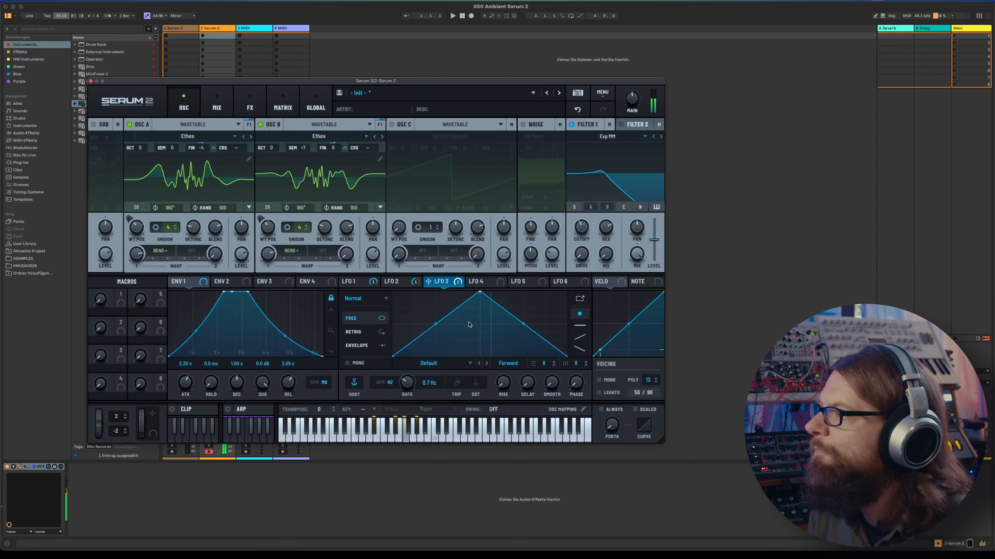
drag(417, 383, 407, 393)
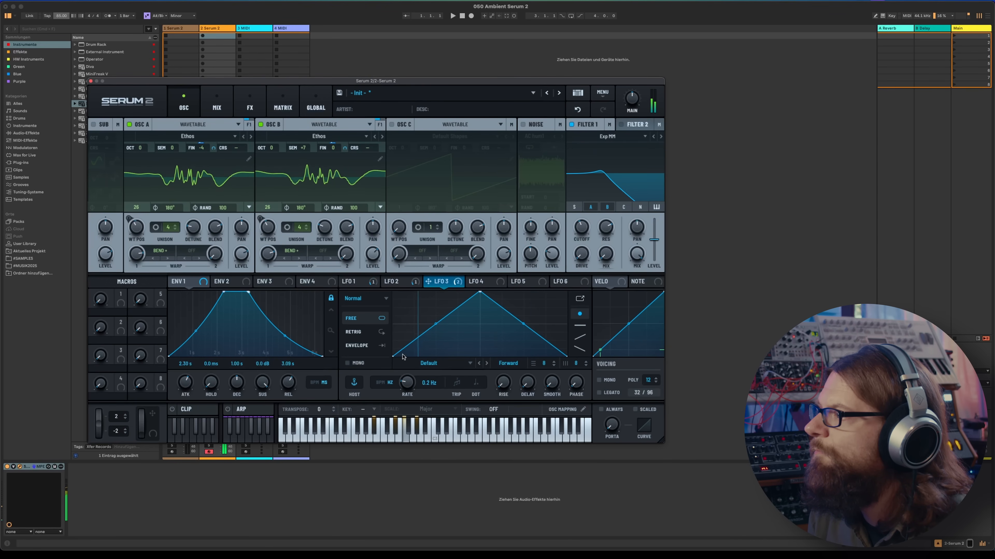
Adjust the Bode effect's range and shift with the delay and reverb temporarily bypassed.
click(249, 105)
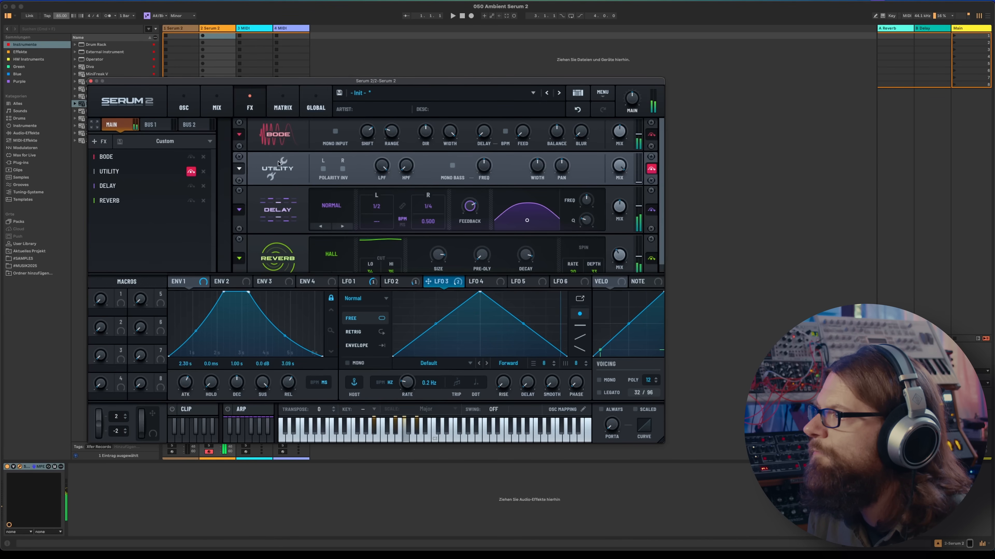
click(191, 187)
click(191, 201)
mouse_move(395, 136)
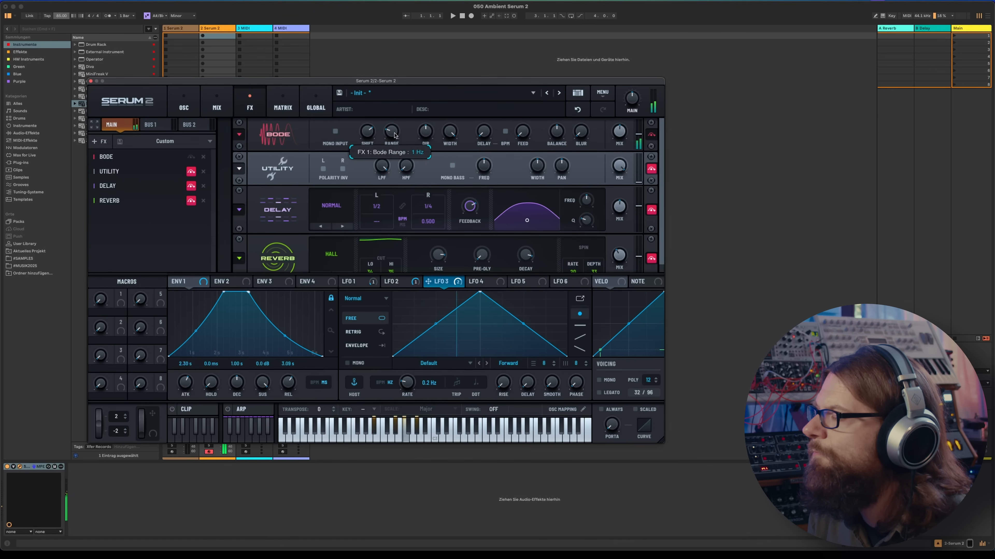
drag(399, 122, 367, 147)
mouse_move(368, 135)
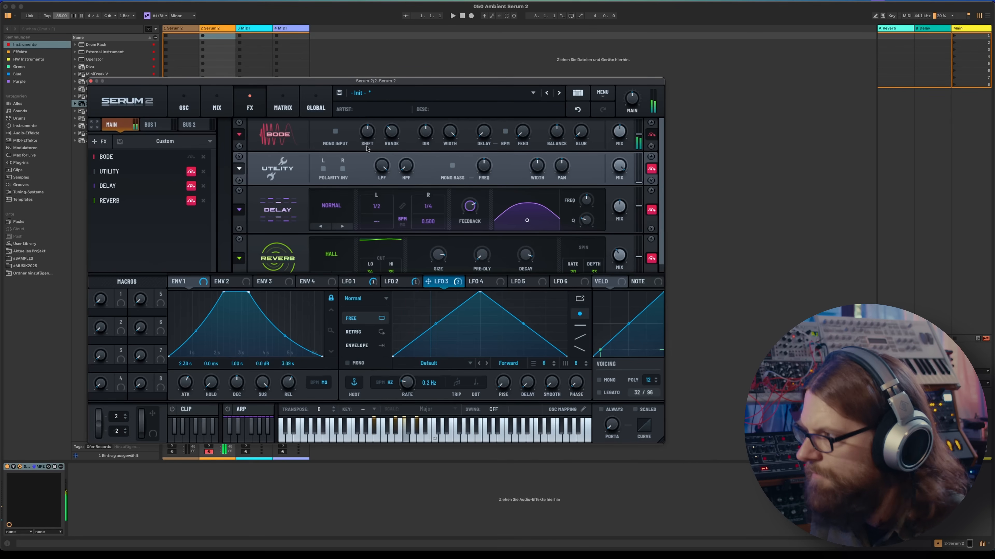
click(191, 186)
click(191, 200)
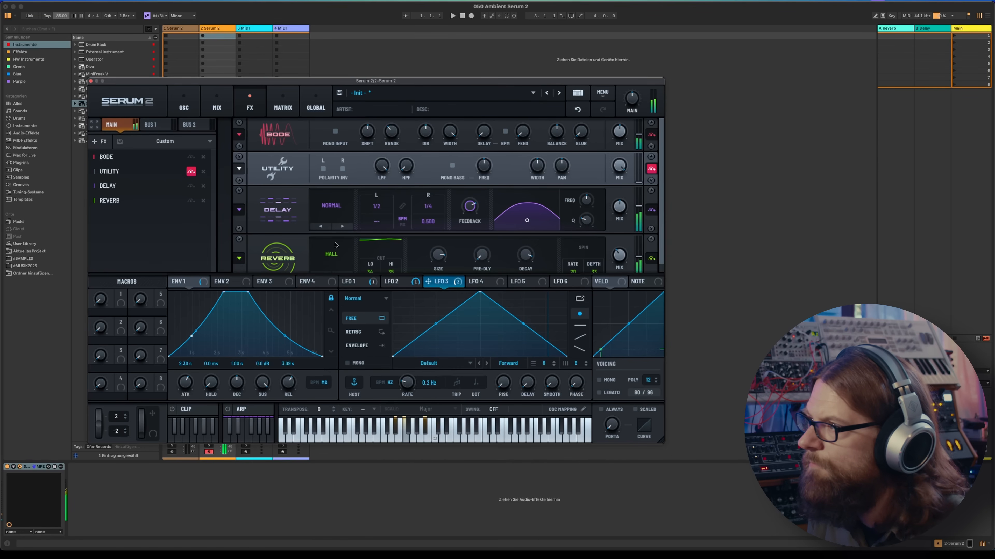
Adjust the delay's filter Q and set the reverb's modulation depth to 30.
drag(584, 221, 577, 230)
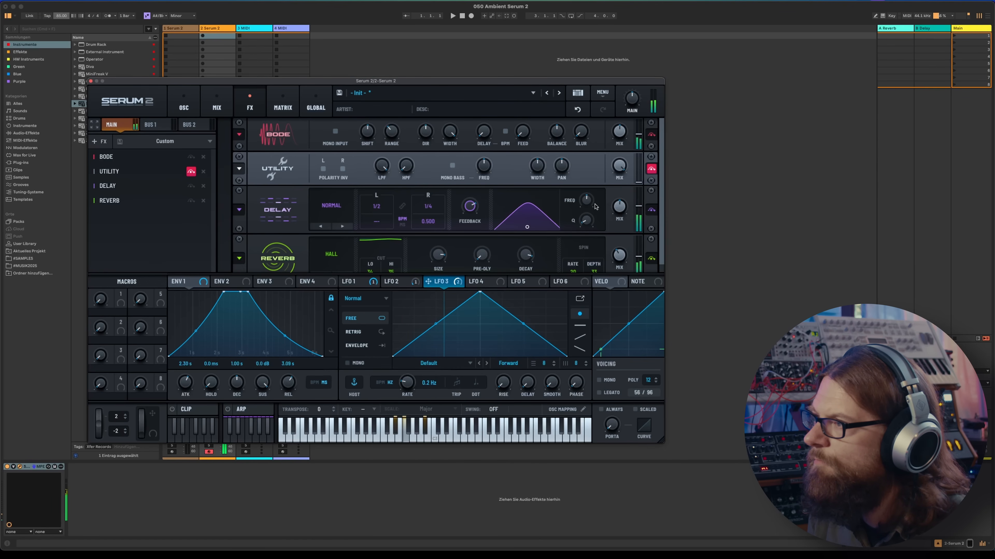
scroll(595, 207, down, 2)
click(239, 200)
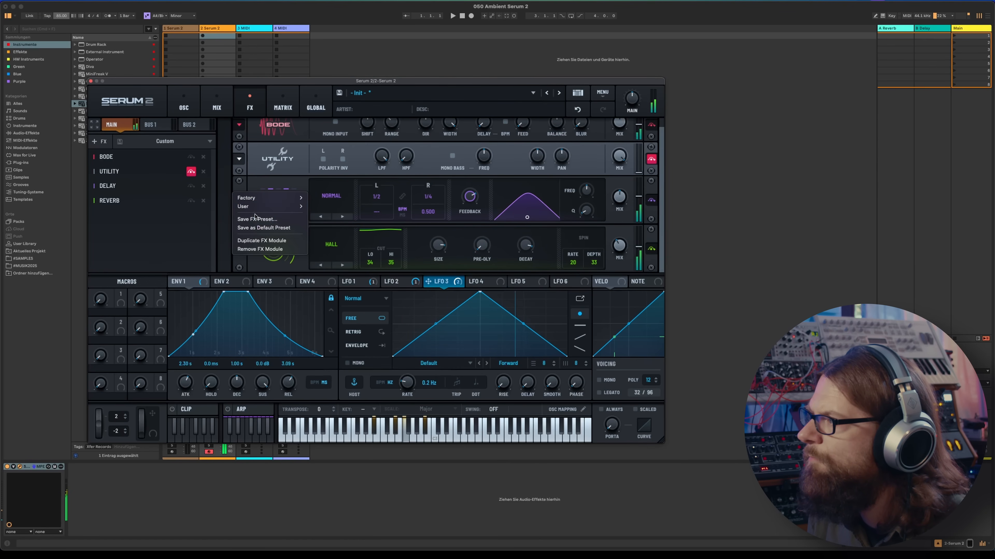
click(328, 207)
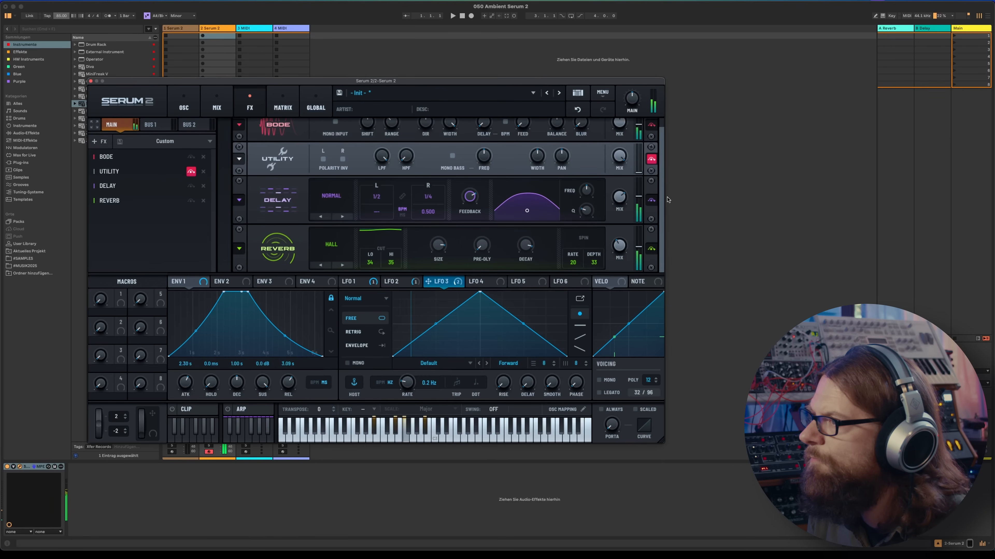
drag(595, 267, 597, 269)
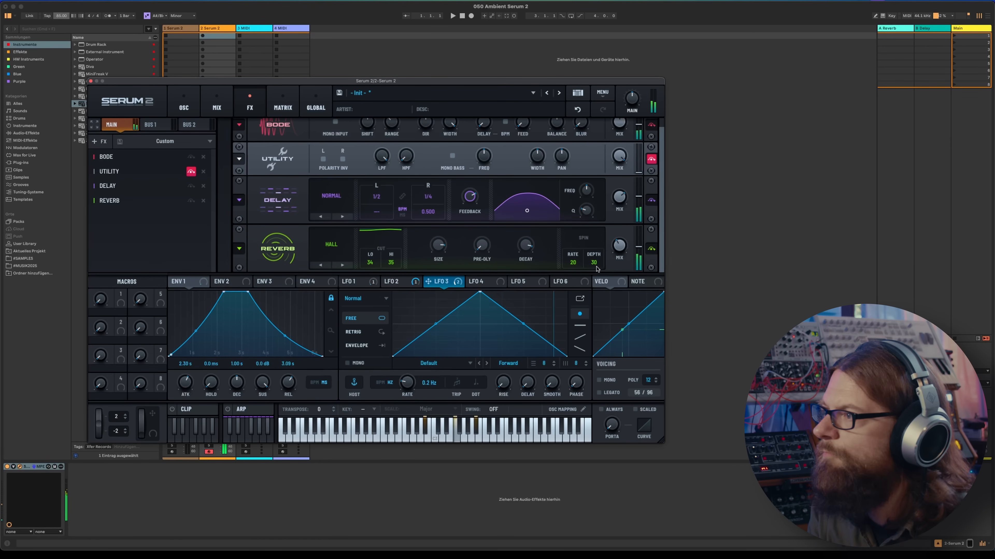
Adjust Filter 1's cutoff and assign the Note modulation source to it.
click(185, 106)
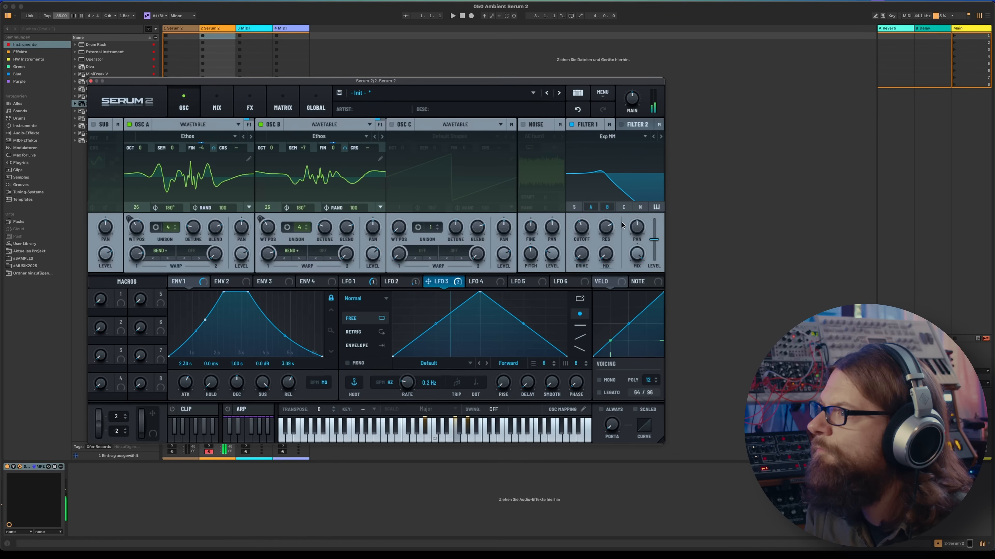
mouse_move(582, 226)
drag(581, 227, 576, 226)
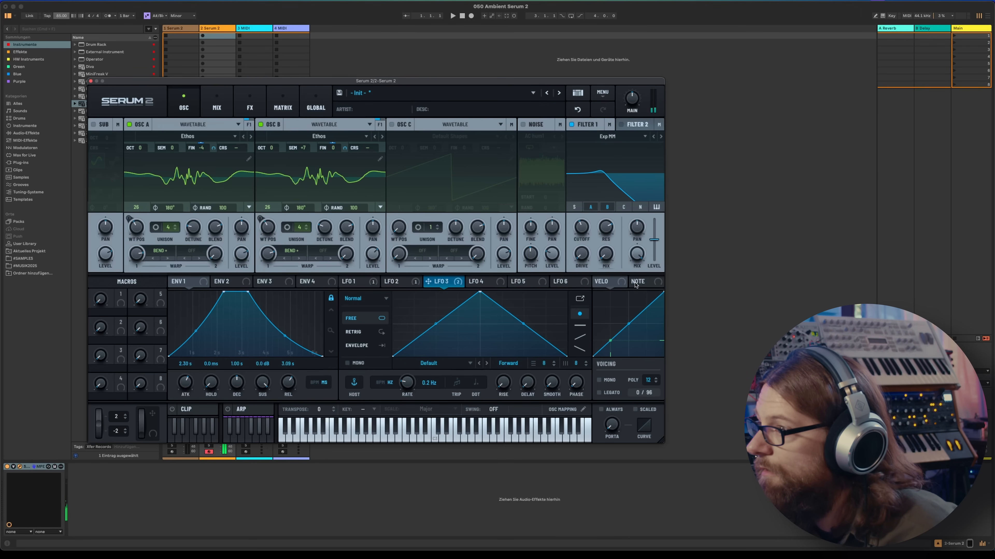
drag(634, 282, 570, 231)
mouse_move(585, 232)
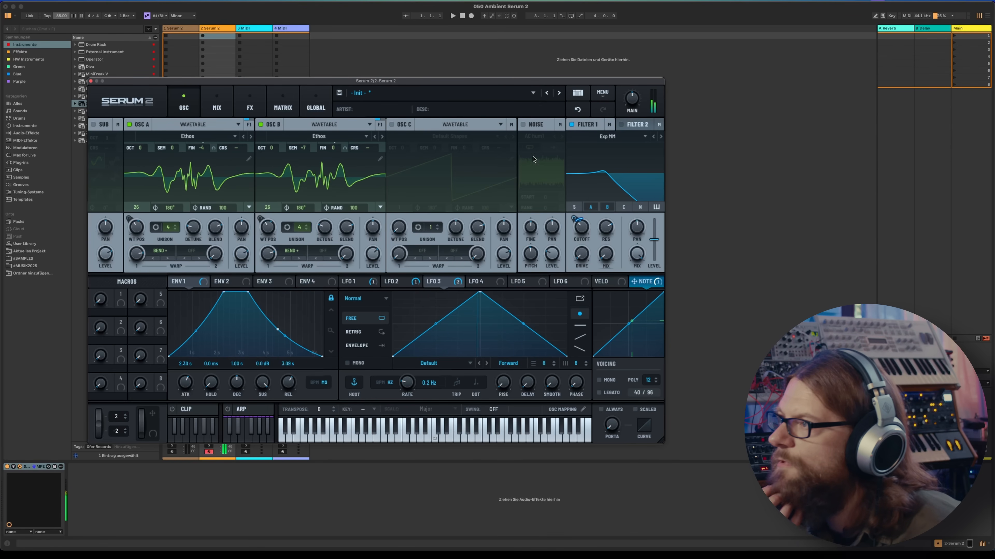
Open LFO 4's settings, and move the Serum window aside to select the first track.
click(476, 281)
drag(176, 82, 365, 72)
click(176, 28)
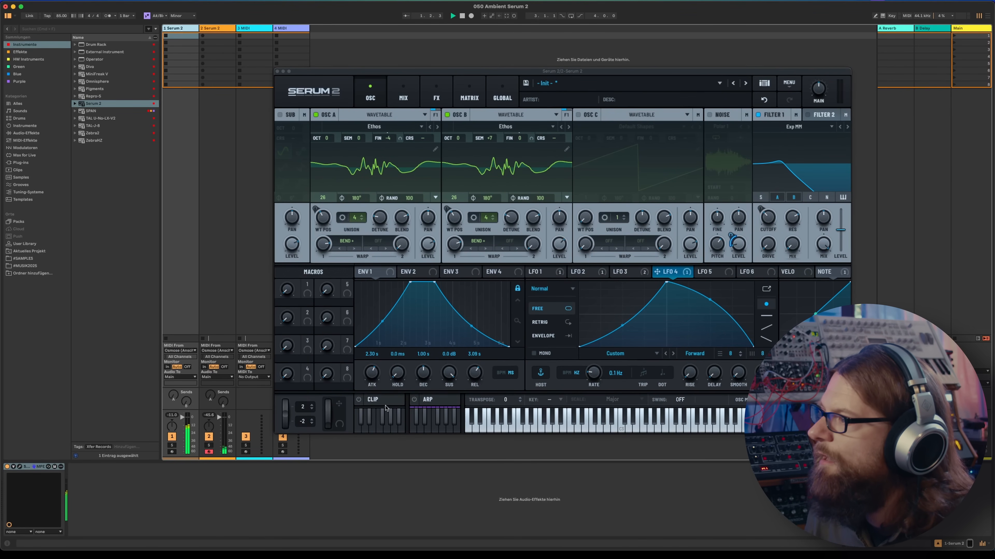
Record a played performance into the 16-bar Clip 1 of Serum's clip sequencer.
click(357, 430)
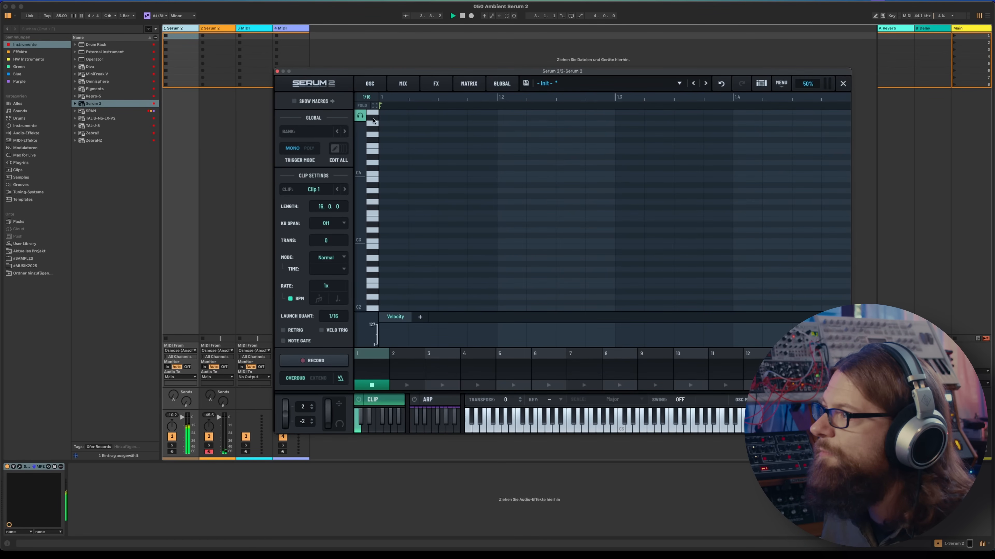
click(373, 79)
drag(351, 74, 258, 40)
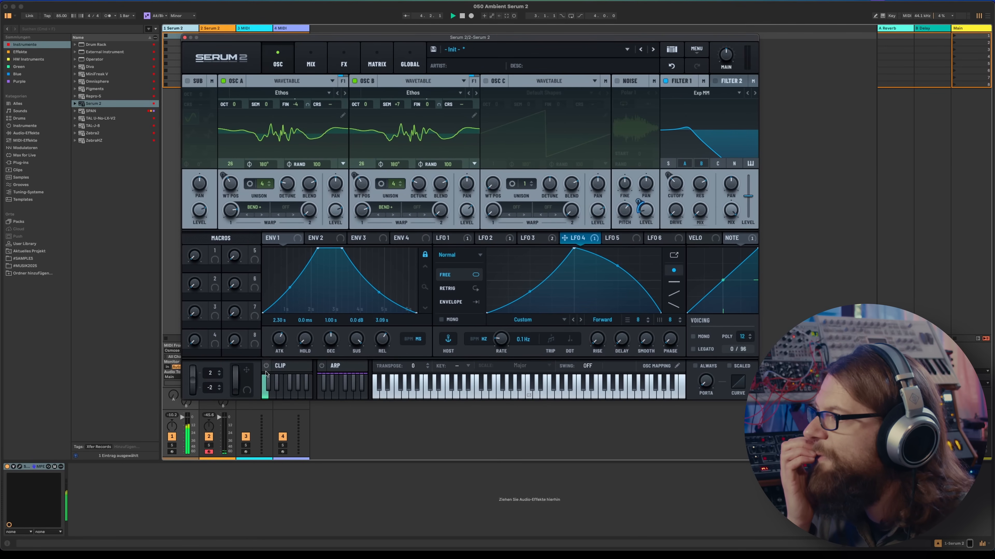
click(289, 368)
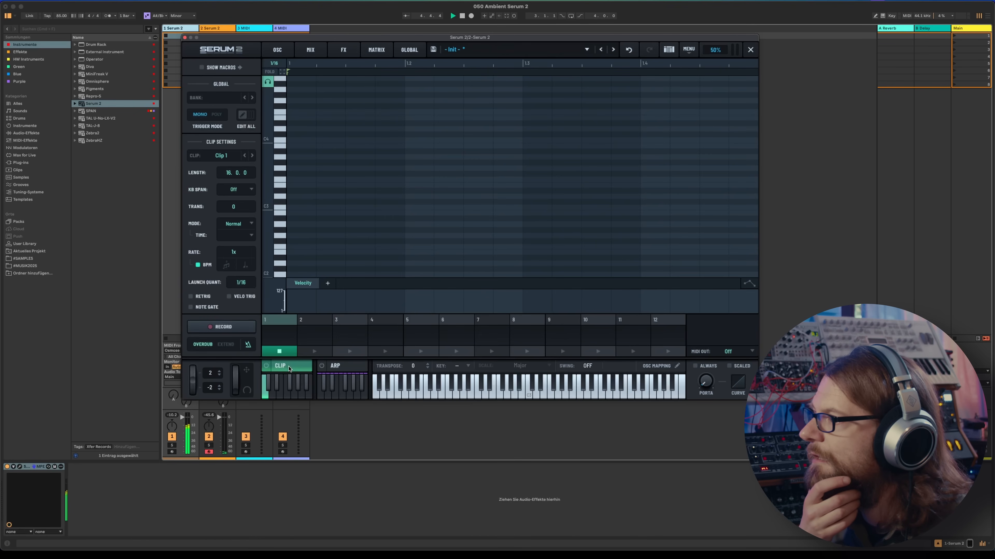
click(221, 329)
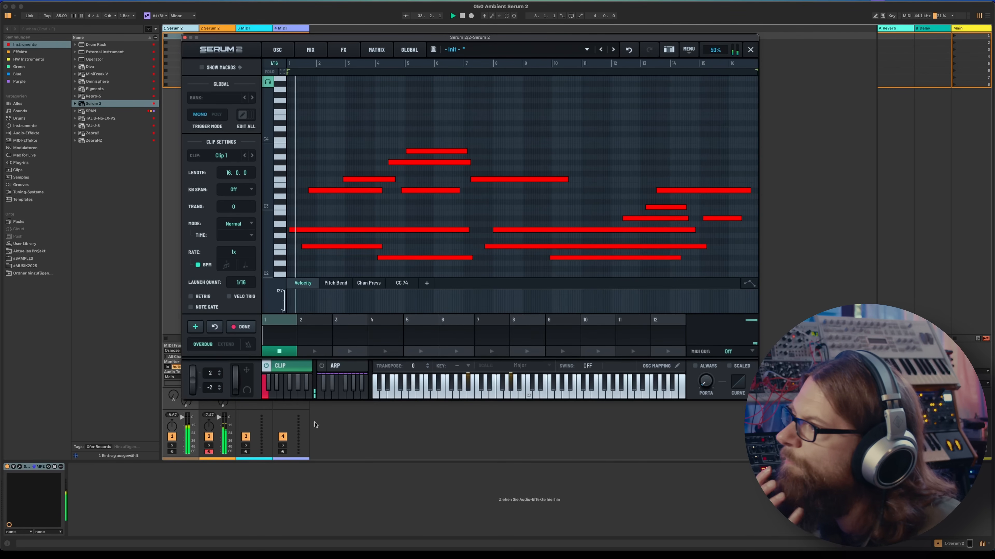
click(240, 328)
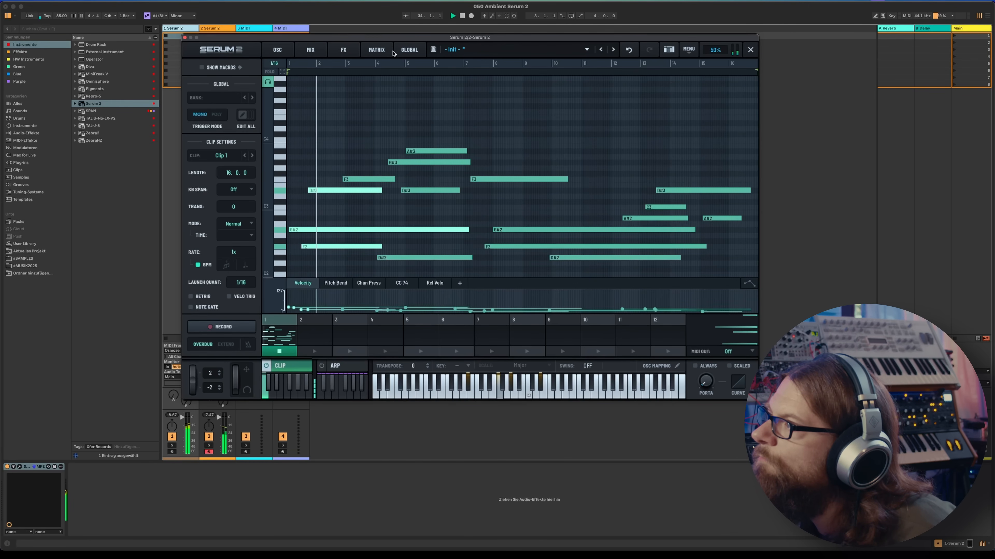
Disarm the second Serum 2 track and close its plugin window.
click(343, 50)
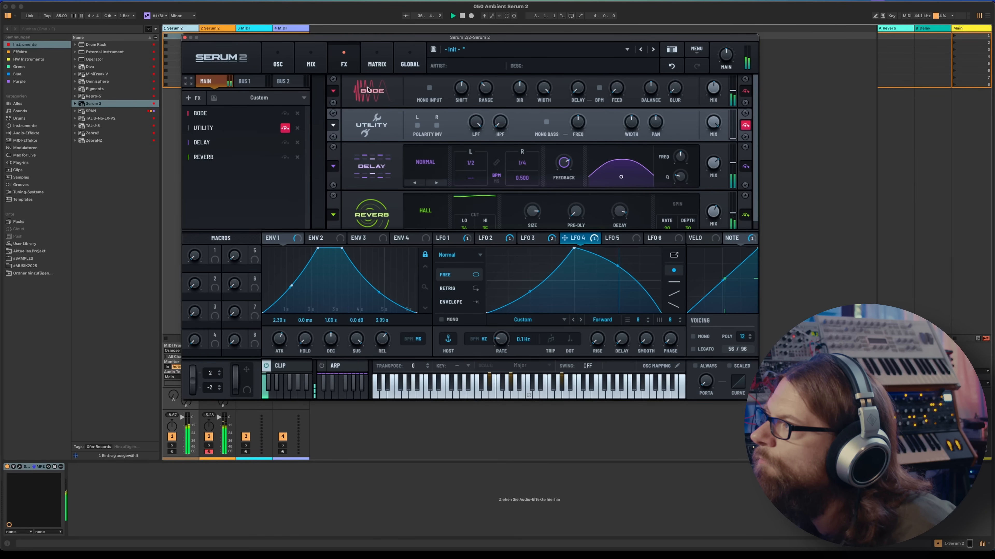
click(279, 62)
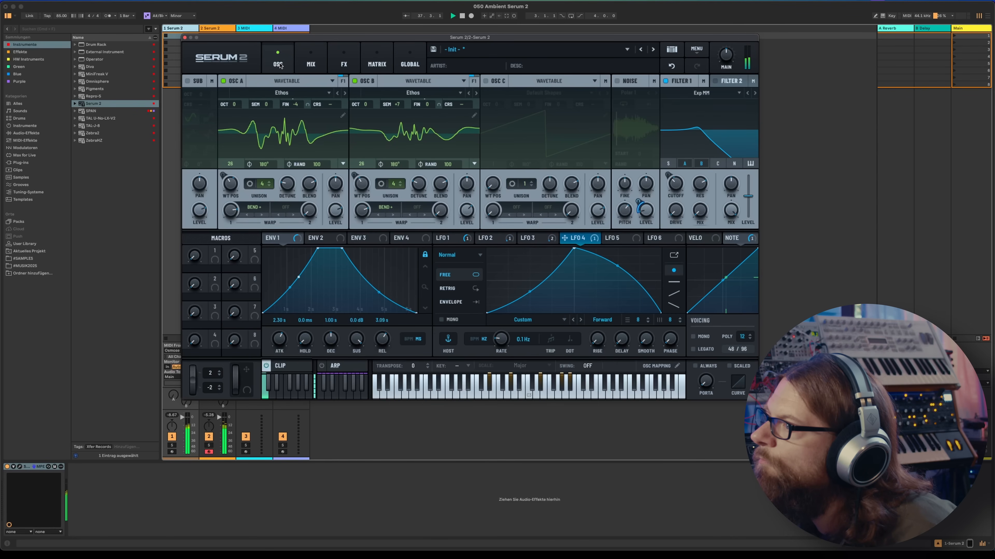
click(210, 453)
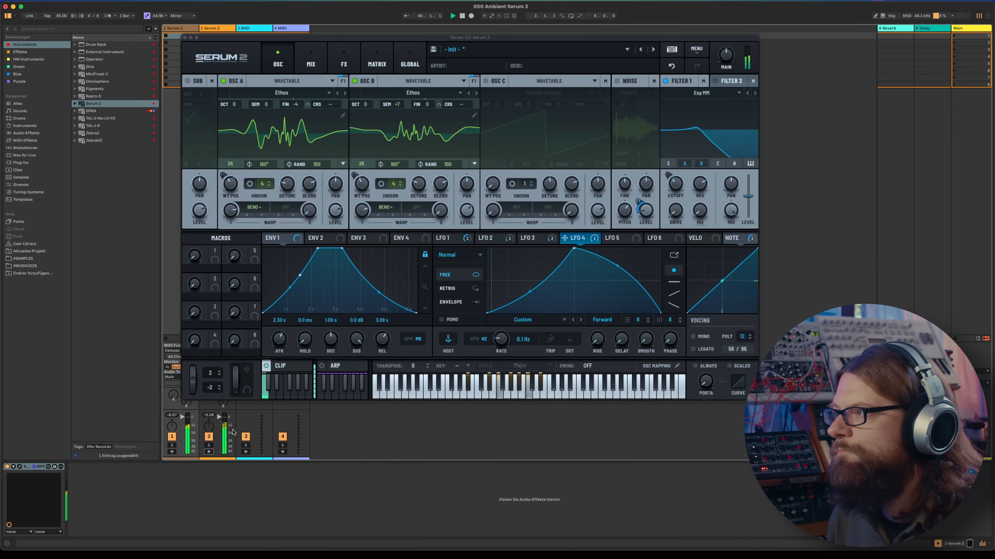
click(184, 37)
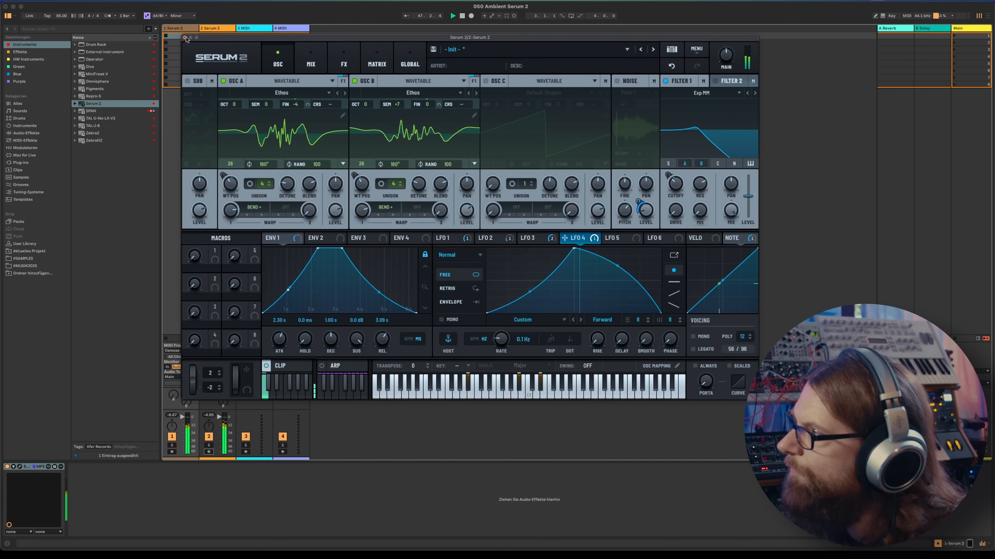
click(185, 37)
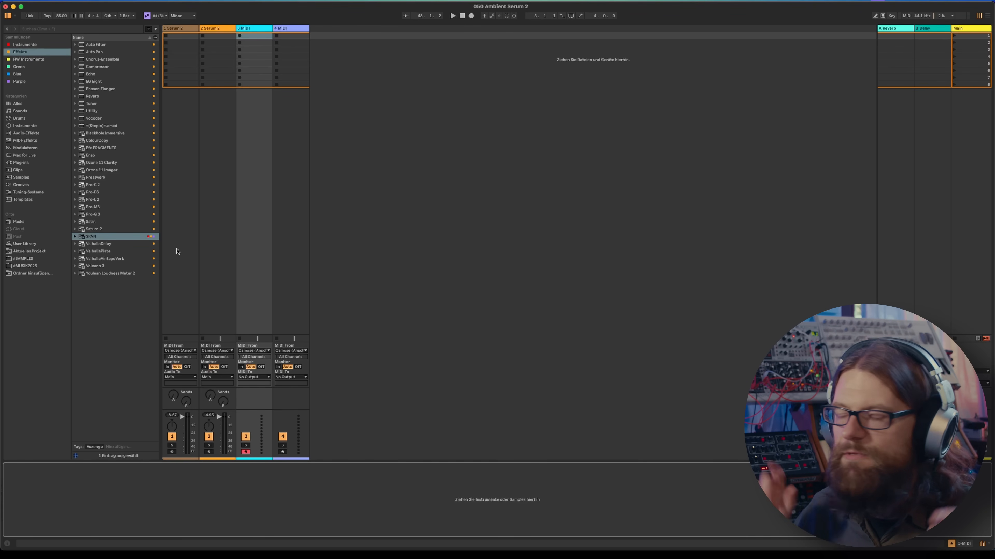
Load a new Serum 2 instance from the instrument browser onto the third MIDI track.
click(104, 230)
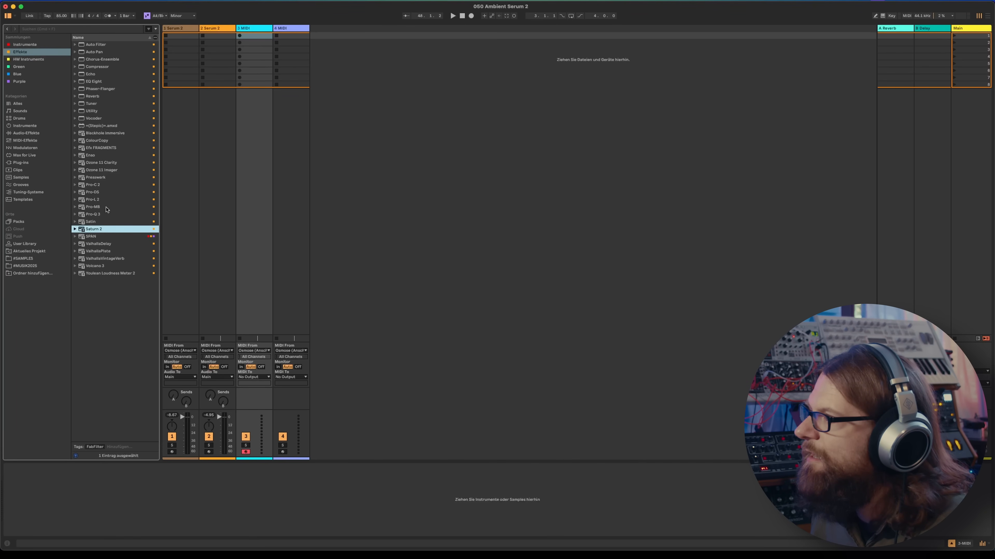
click(45, 45)
drag(92, 106, 255, 262)
Load the AT Plaits Modal wavetable from the S2 Tables Analog set into Oscillator A and adjust its wavetable position.
click(218, 110)
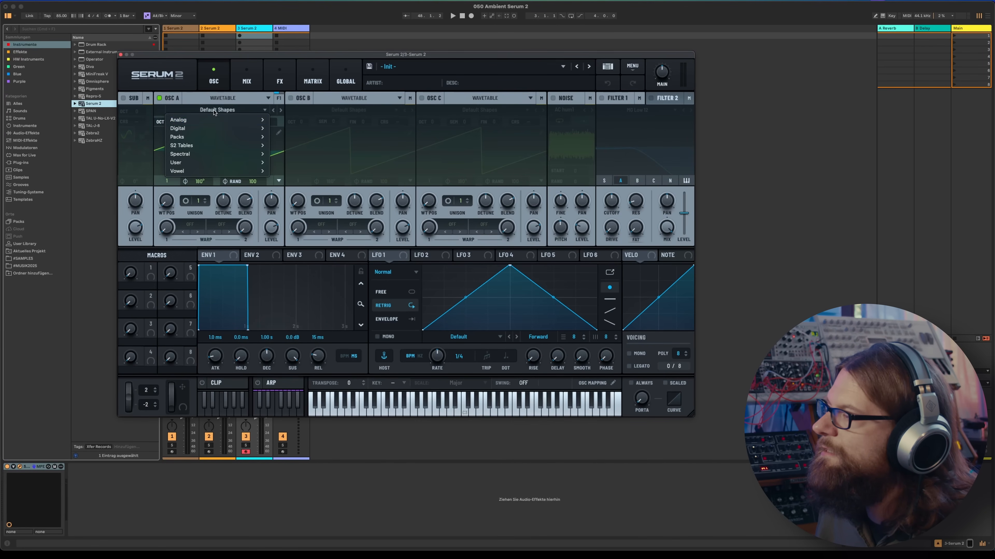
mouse_move(205, 150)
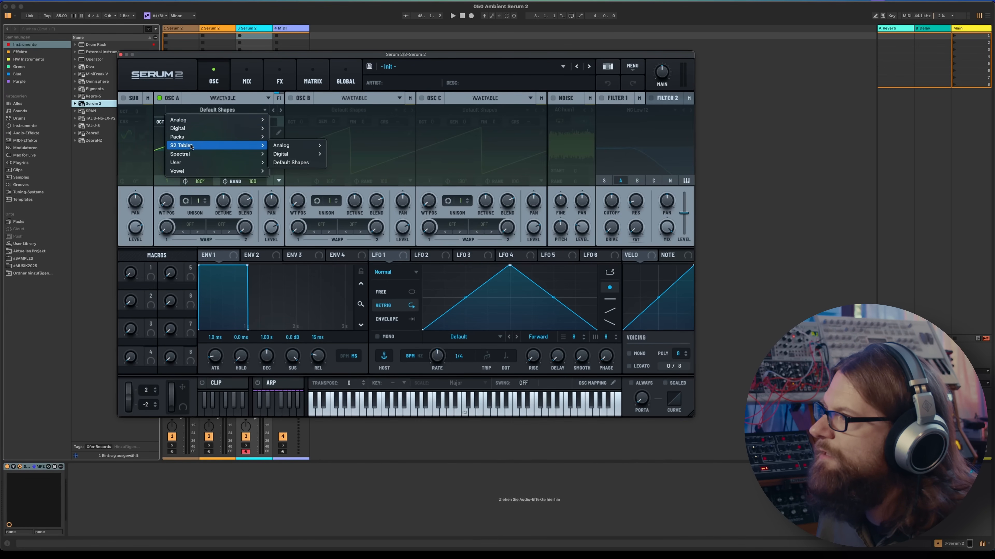
mouse_move(304, 149)
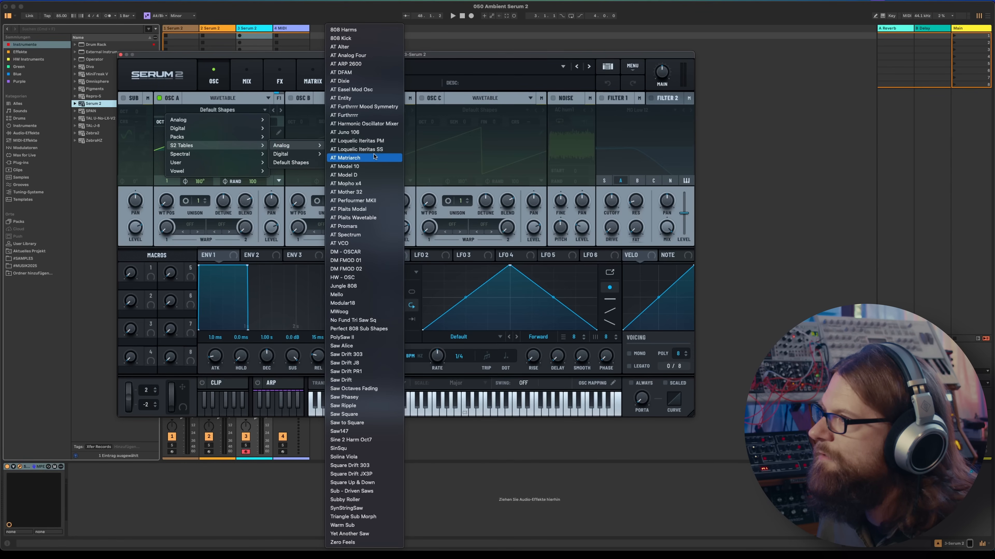
click(381, 210)
mouse_move(166, 206)
mouse_down()
mouse_move(173, 156)
mouse_move(166, 211)
mouse_up()
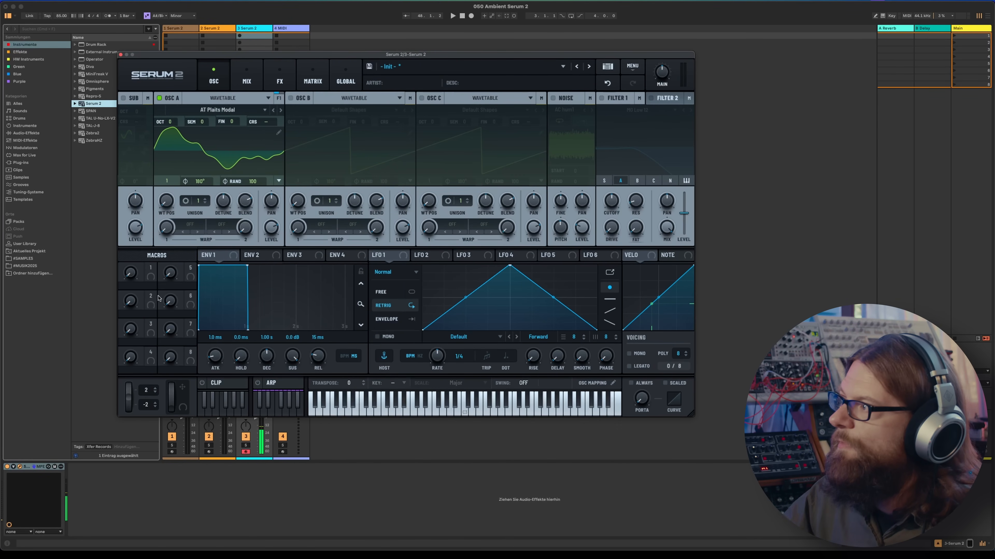
Enter seven evenly spaced notes in Clip 1, starting on the first beat: A#1, F2, F2, A#1, G#2, F2, A#1.
click(221, 385)
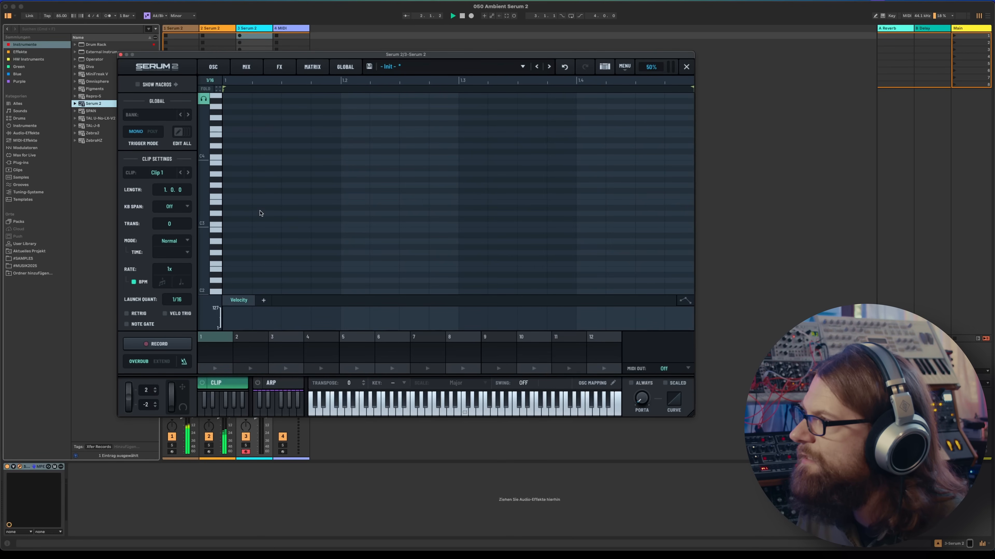
scroll(243, 216, down, 3)
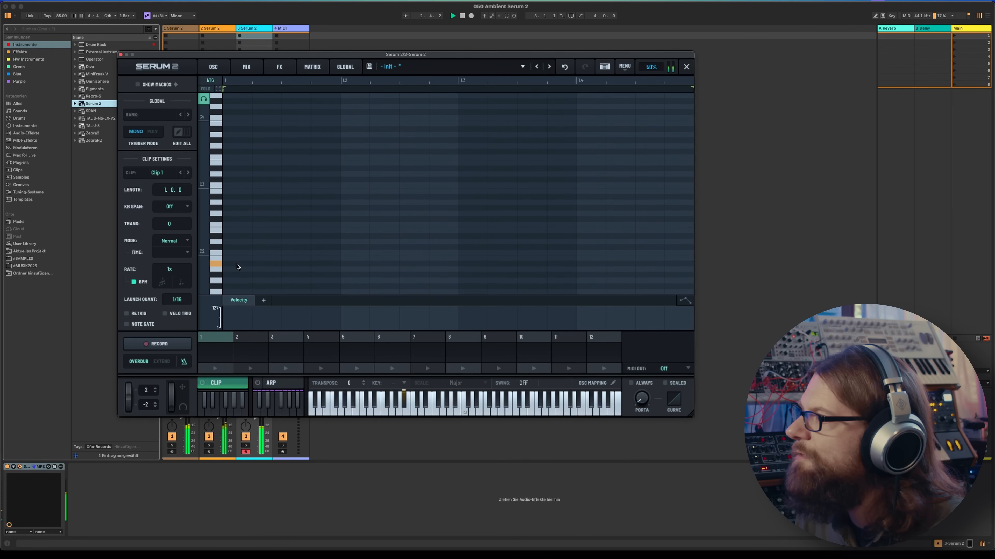
click(237, 266)
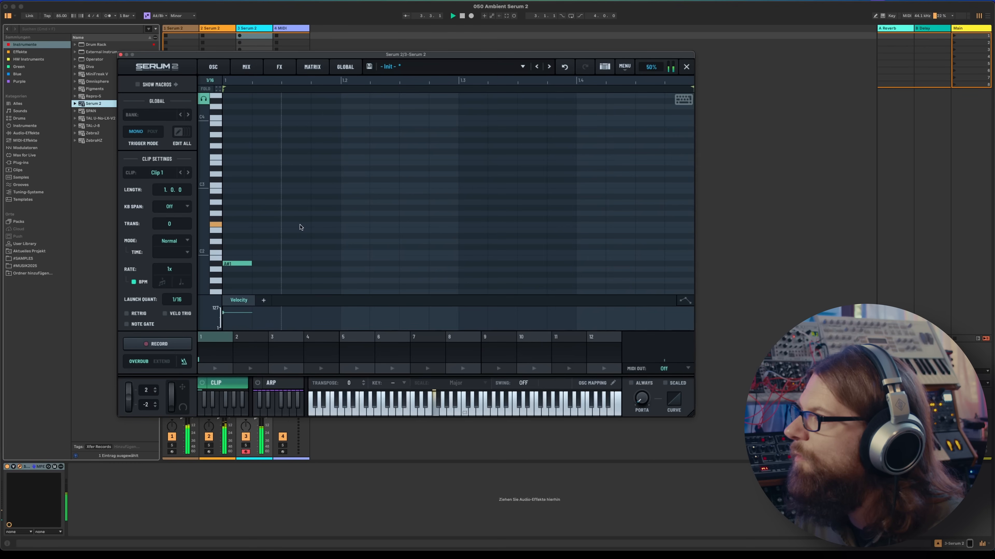
click(301, 224)
click(359, 224)
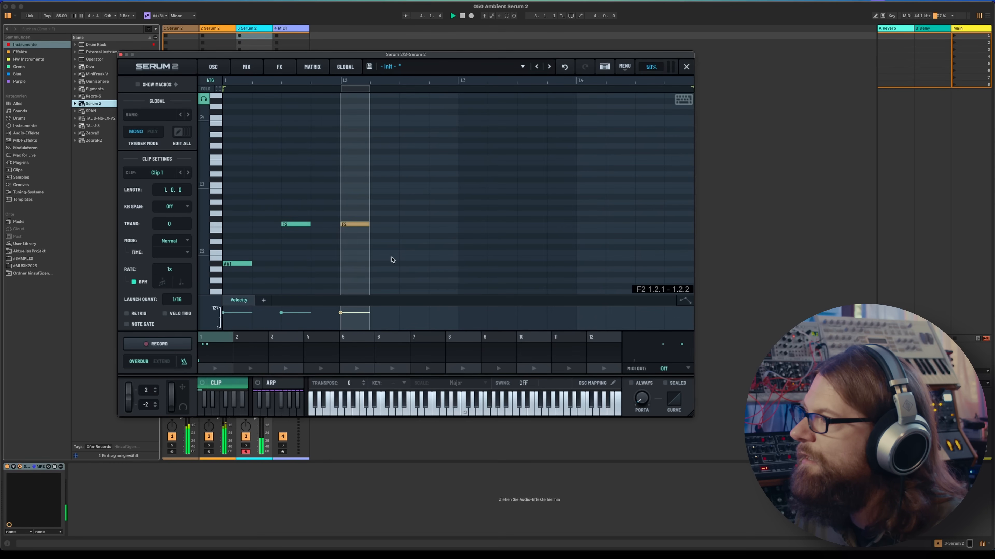
click(410, 265)
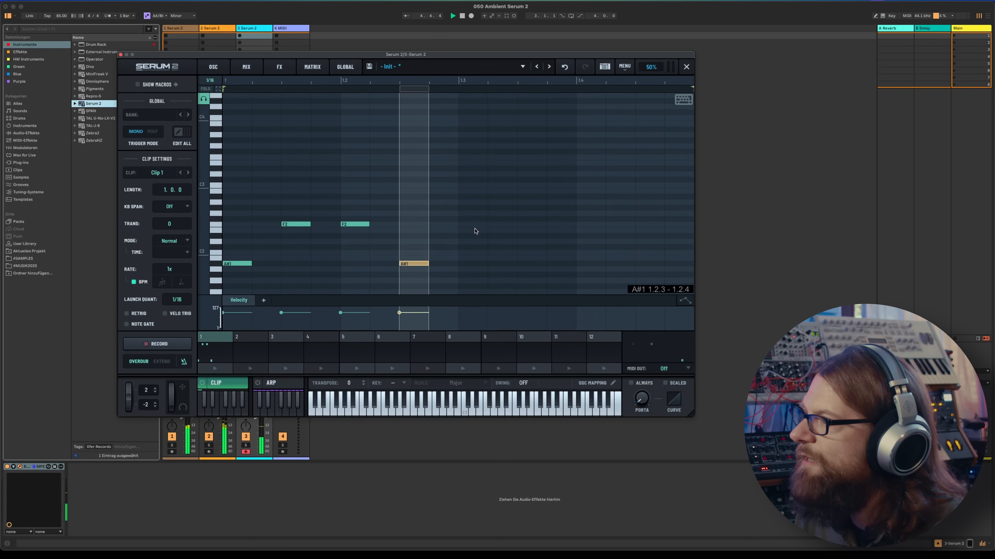
click(473, 208)
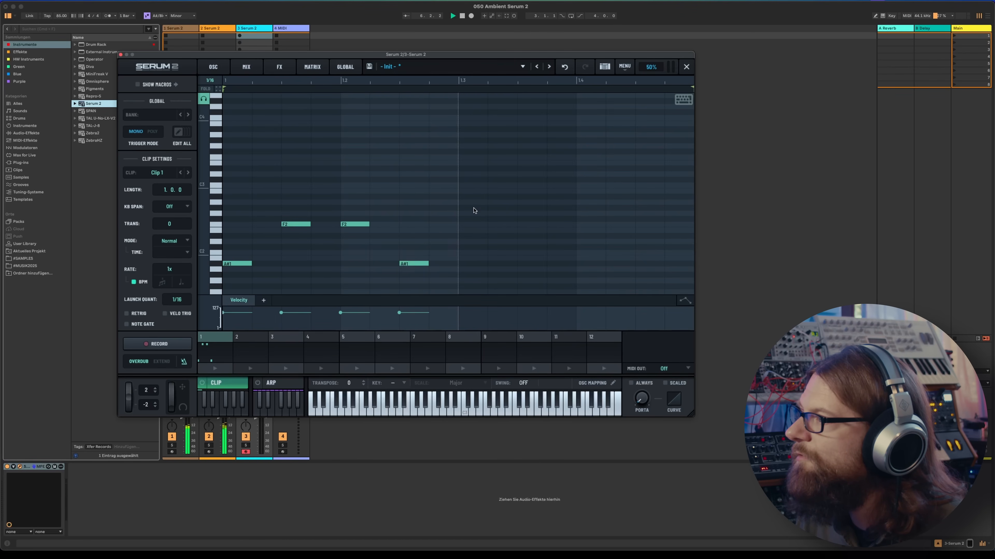
click(527, 219)
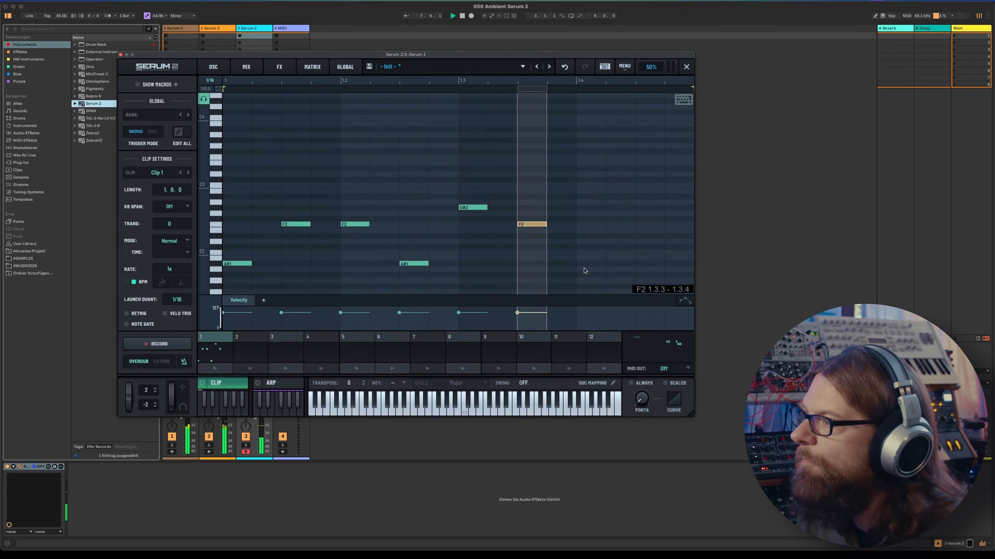
click(584, 268)
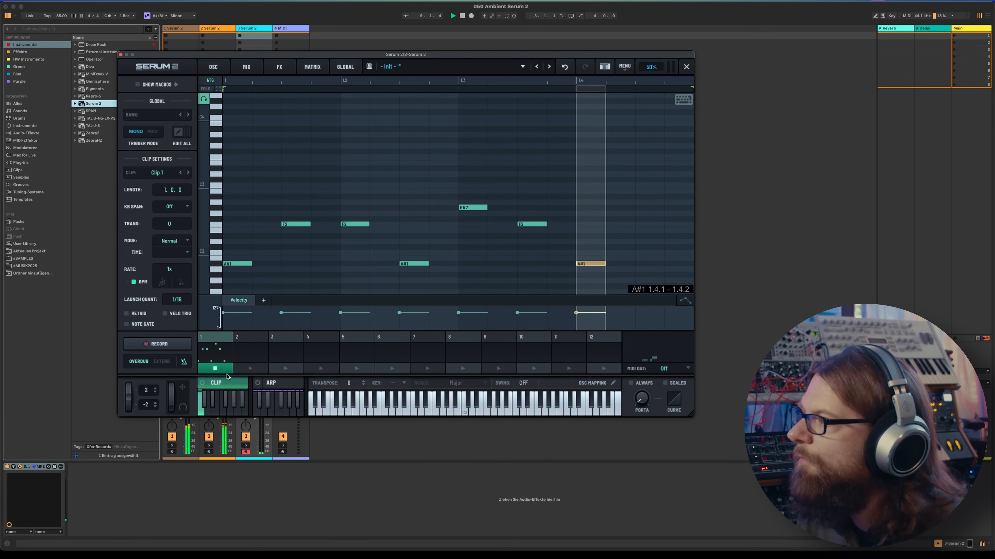
Enable the clip sequencer, add a G#1 note at 1.4.3 and turn off note preview.
click(200, 385)
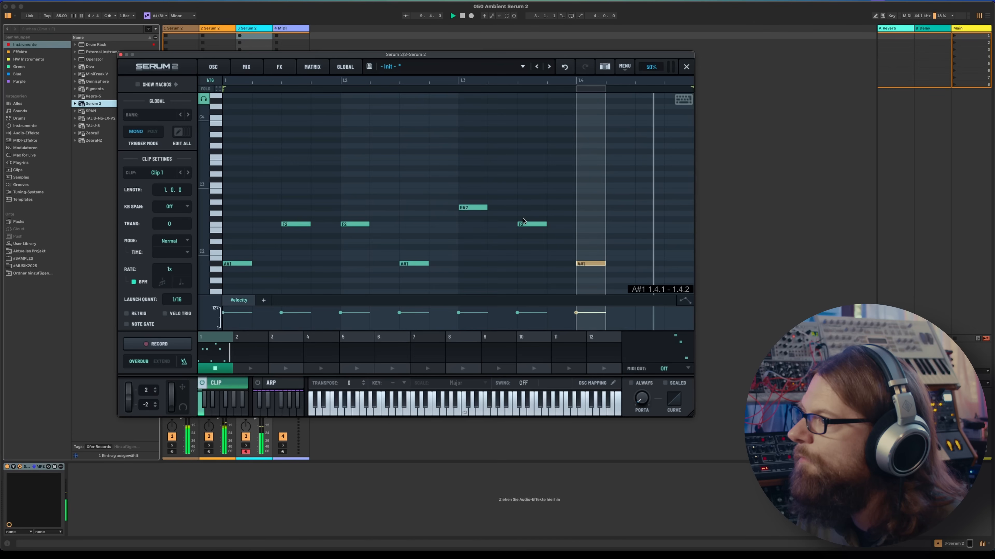
scroll(568, 212, down, 1)
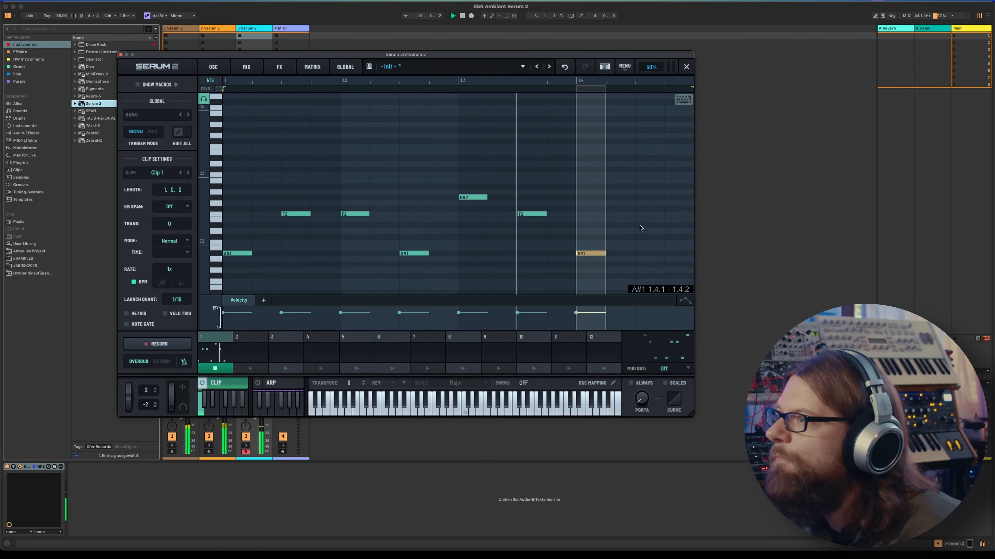
scroll(647, 258, down, 1)
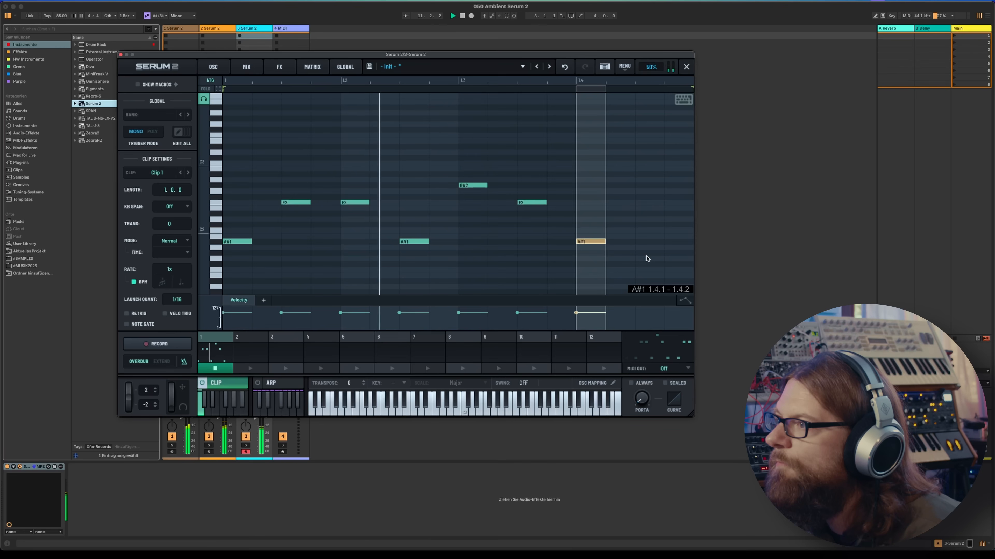
click(646, 258)
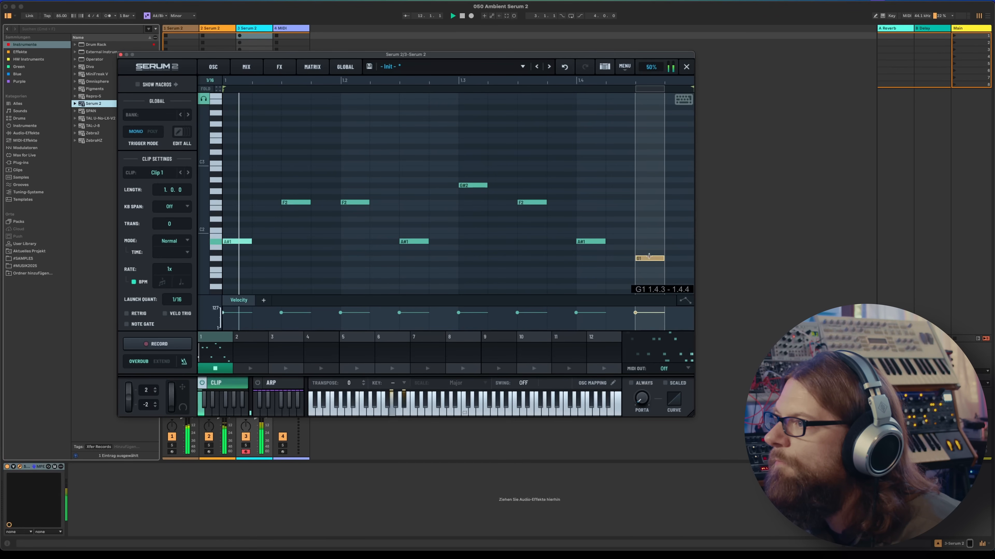
key(Up)
click(203, 98)
mouse_move(248, 55)
mouse_down()
mouse_move(251, 40)
mouse_move(237, 41)
mouse_up()
right_click(296, 97)
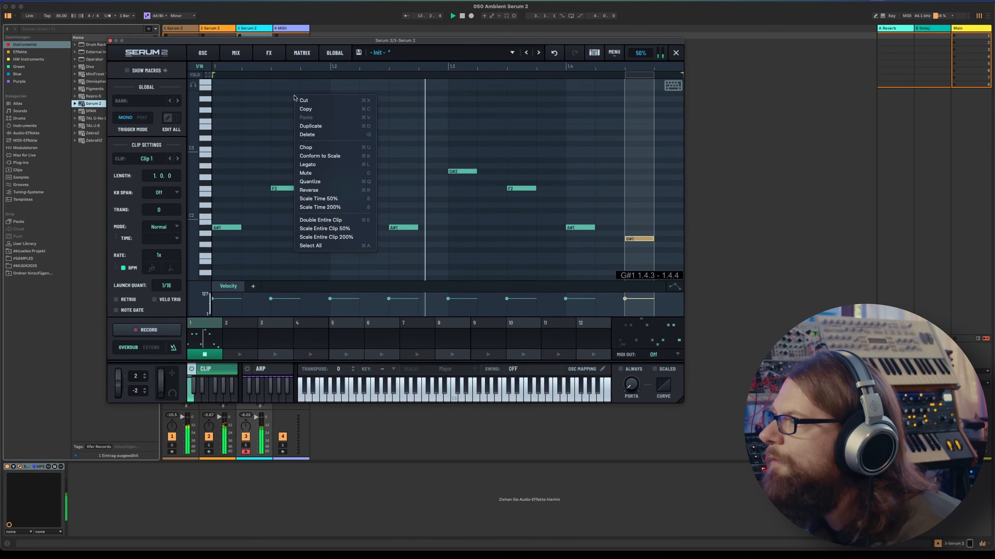
click(346, 126)
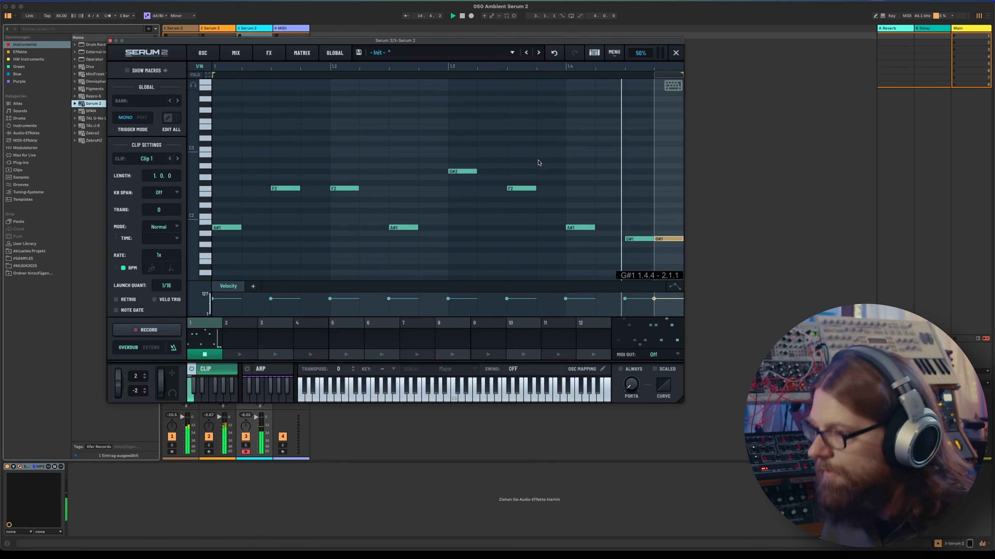
key(super+z)
Double the entire clip to two bars and vary the second bar by setting note 2.3.1 to F2 and note 2.3.3 to G#2.
right_click(502, 143)
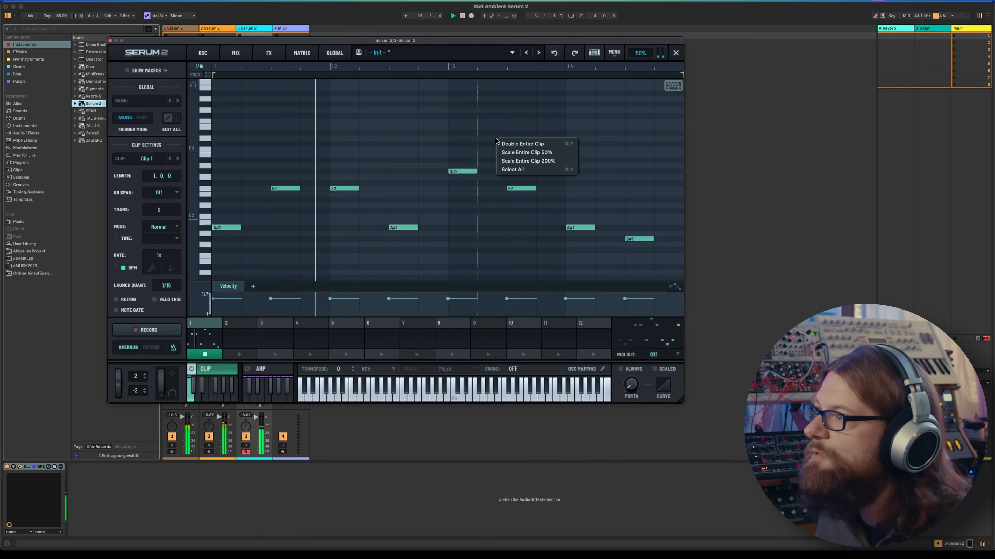
click(528, 145)
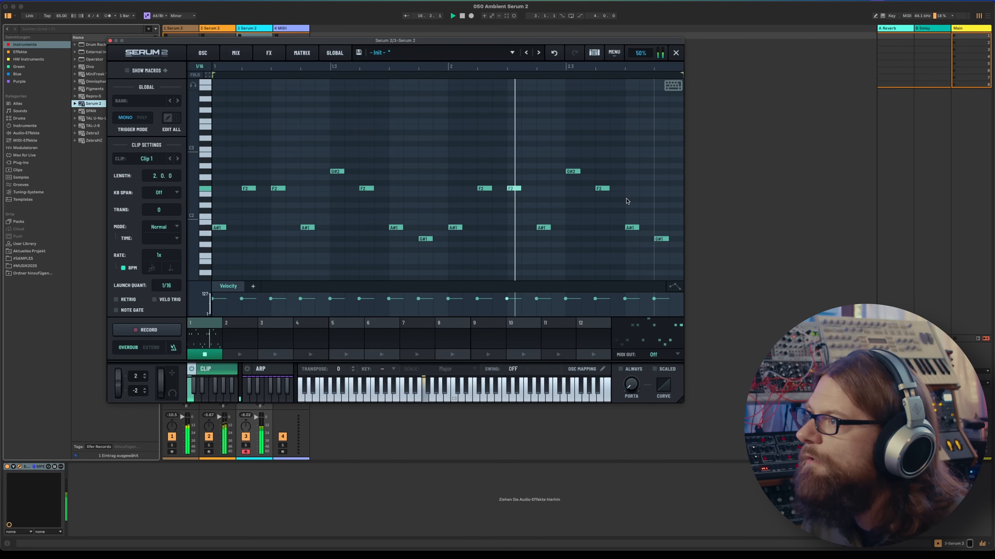
click(572, 171)
key(Down)
key(Down)
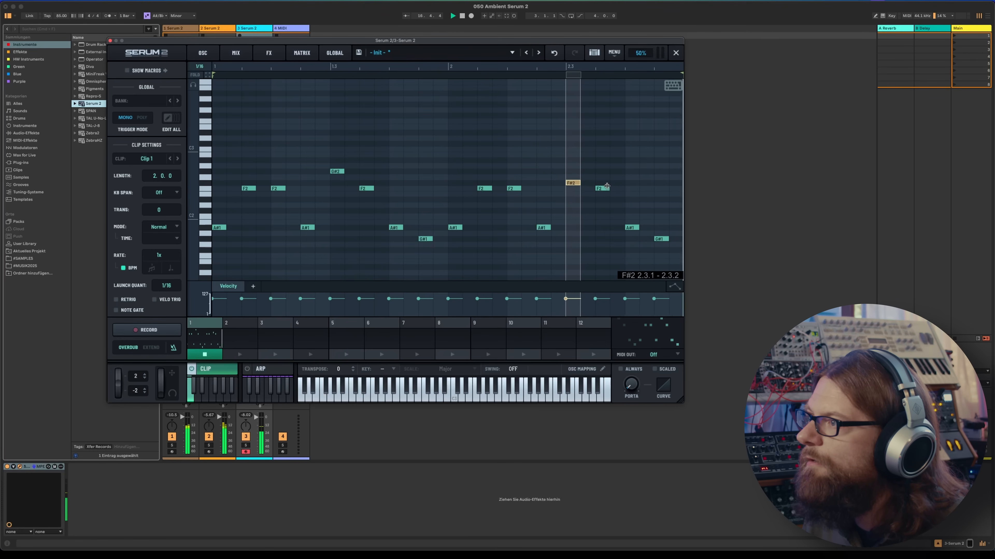
key(Down)
click(606, 188)
key(Up)
key(Up)
key(Up)
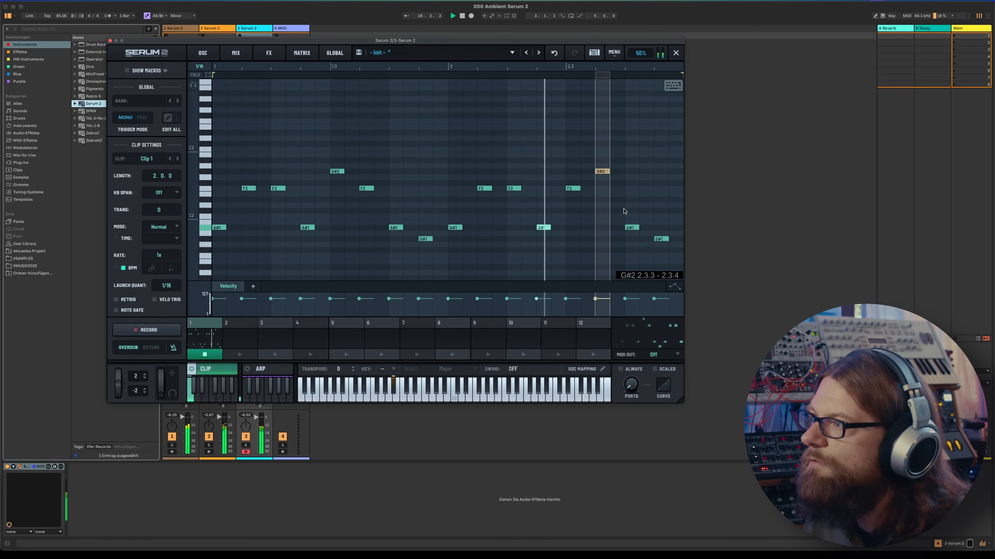
Transpose the clip's last two notes, setting 2.4.1 to G#1 and 2.4.3 to A#1.
drag(627, 214, 629, 223)
key(Down)
key(Down)
click(661, 239)
key(Up)
key(Up)
Try the pitches F1, E1 and F#1 for the note at 2.4.1 and return it to G#1.
click(632, 239)
key(Down)
key(Down)
key(Up)
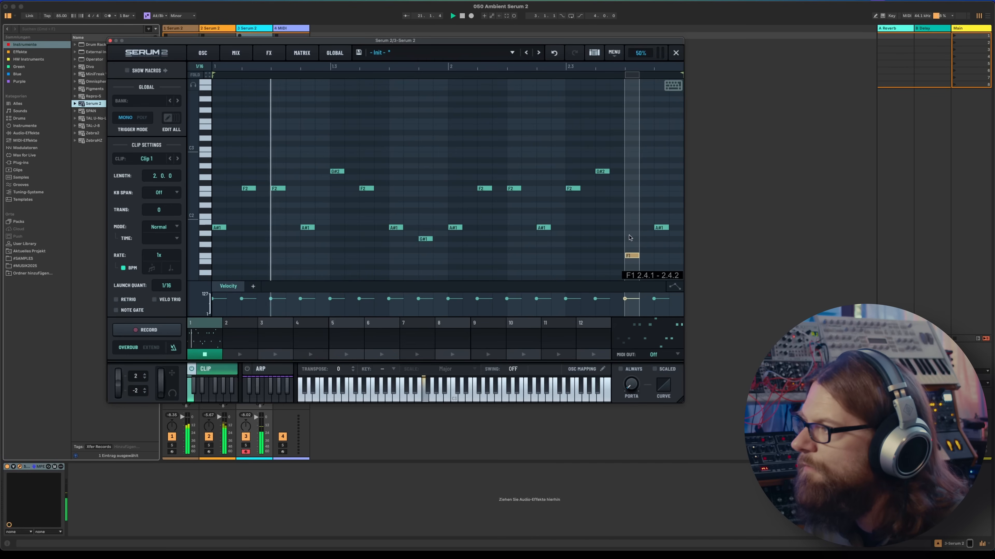
key(Down)
key(Down)
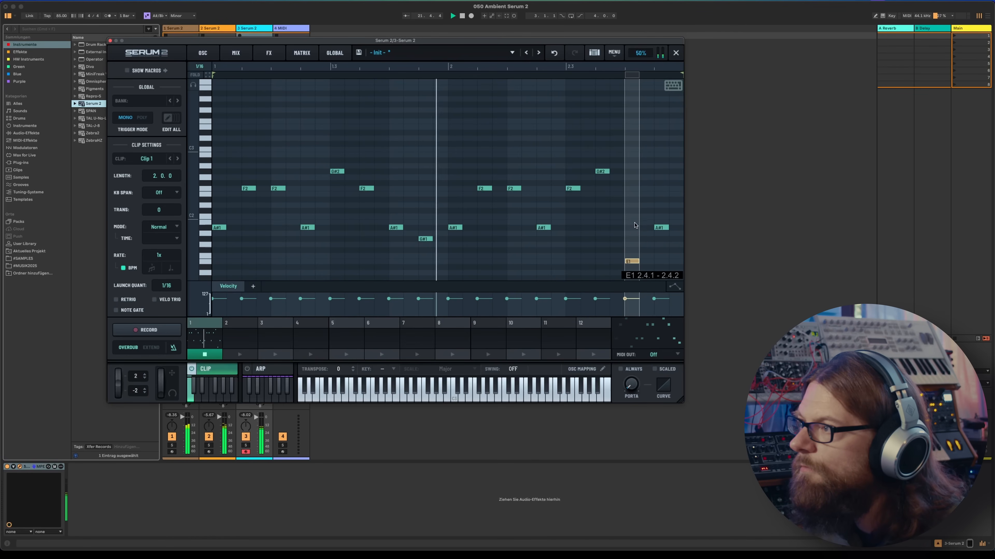
key(Up)
key(Up)
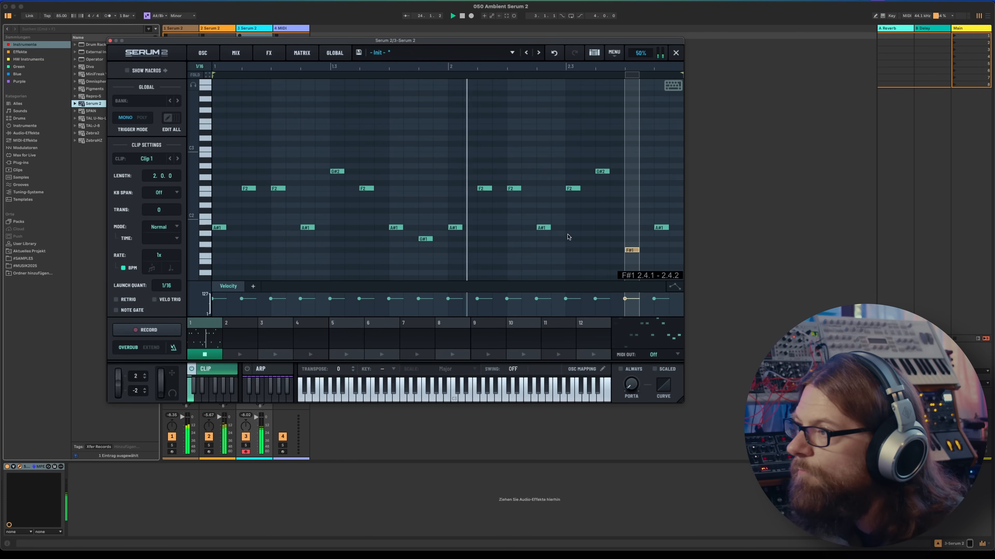
key(Up)
key(Up)
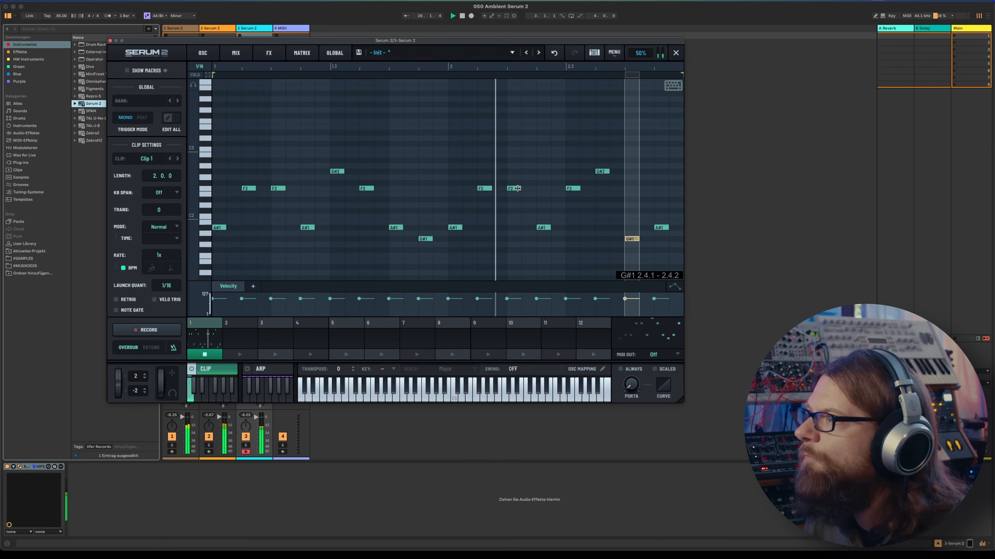
Try swapping two second-bar pitches, setting the note at 2.2.1 to A#1 and the one at 2.2.3 to F2.
drag(517, 188, 552, 246)
key(Down)
key(Down)
key(Down)
key(Up)
key(Up)
key(Up)
key(Up)
key(Up)
key(Up)
key(Up)
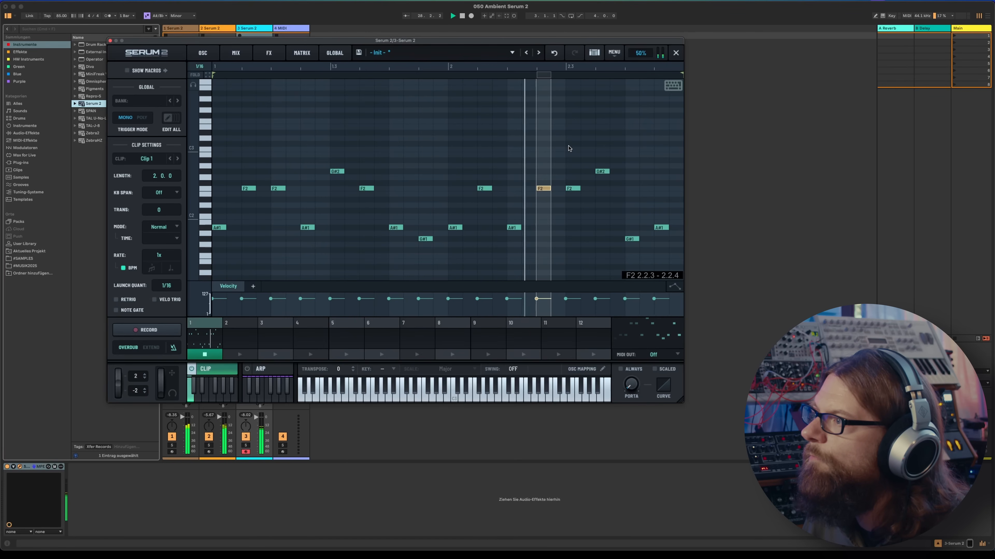
Transpose the note at 2.2.1 back to F2 and the one at 2.2.3 back to A#1.
drag(516, 209, 519, 235)
key(Up)
key(Up)
key(Up)
key(Up)
key(Up)
key(Up)
key(Up)
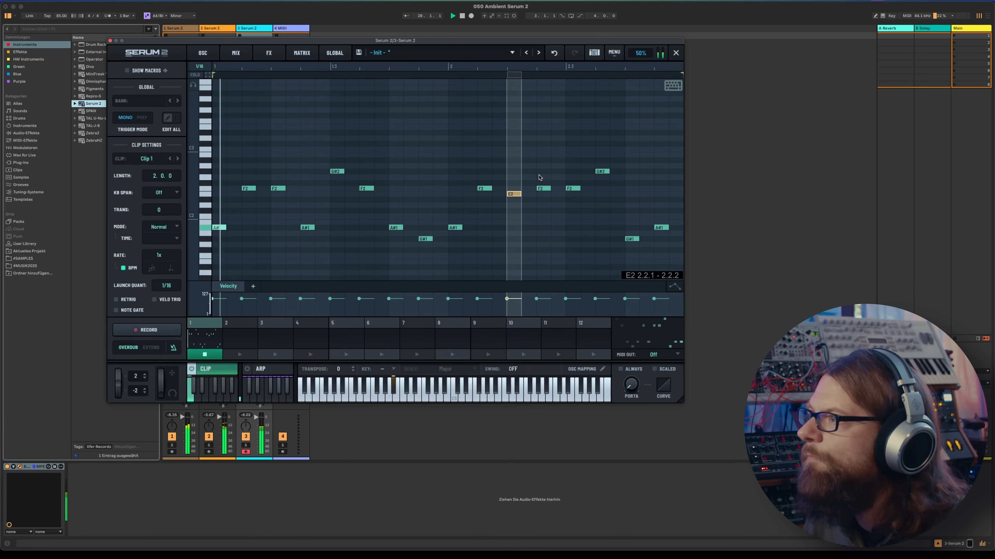
drag(539, 178, 540, 213)
key(Down)
key(Down)
key(Down)
key(Down)
key(Down)
key(Down)
key(Down)
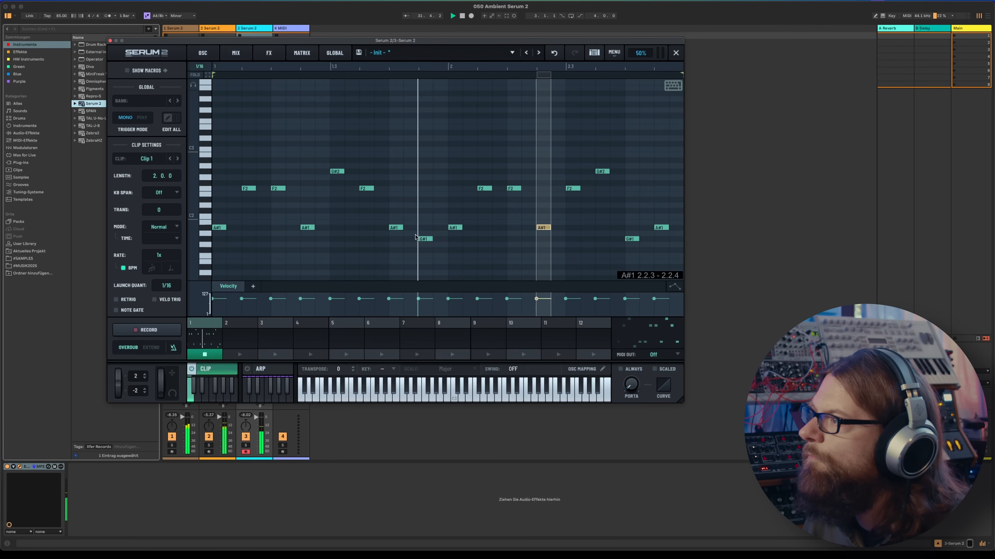
Add repeated sixteenth notes to the pattern: an A#1 at 1.4.2 and an F2 at 2.3.2.
click(411, 228)
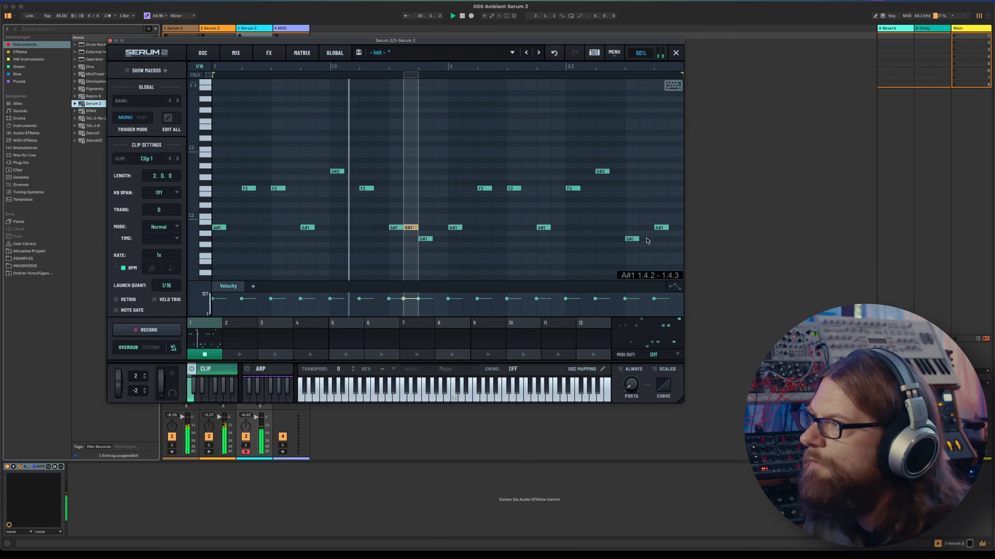
double_click(586, 189)
click(574, 148)
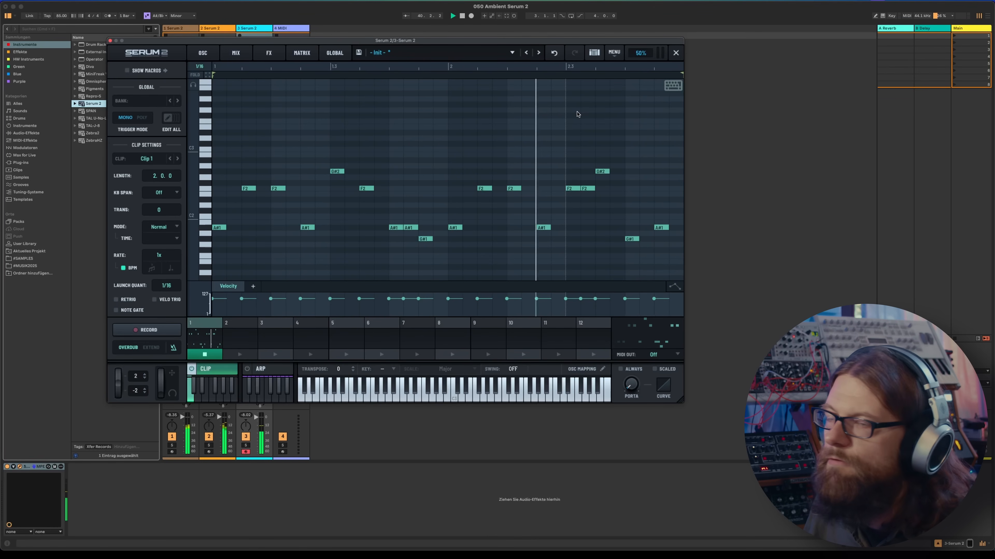
Mute the first two Serum 2 tracks to hear the third track's clip pattern alone.
click(204, 55)
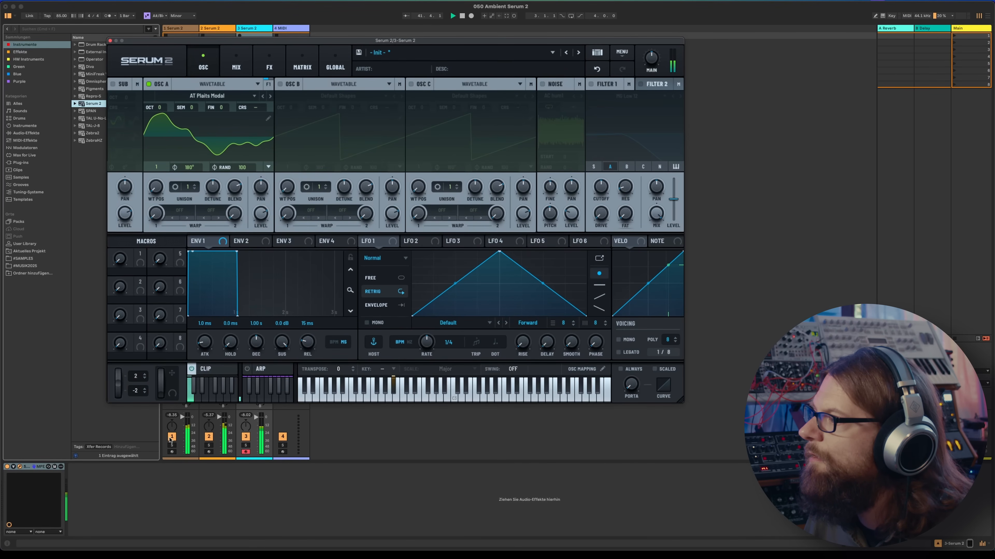
click(172, 437)
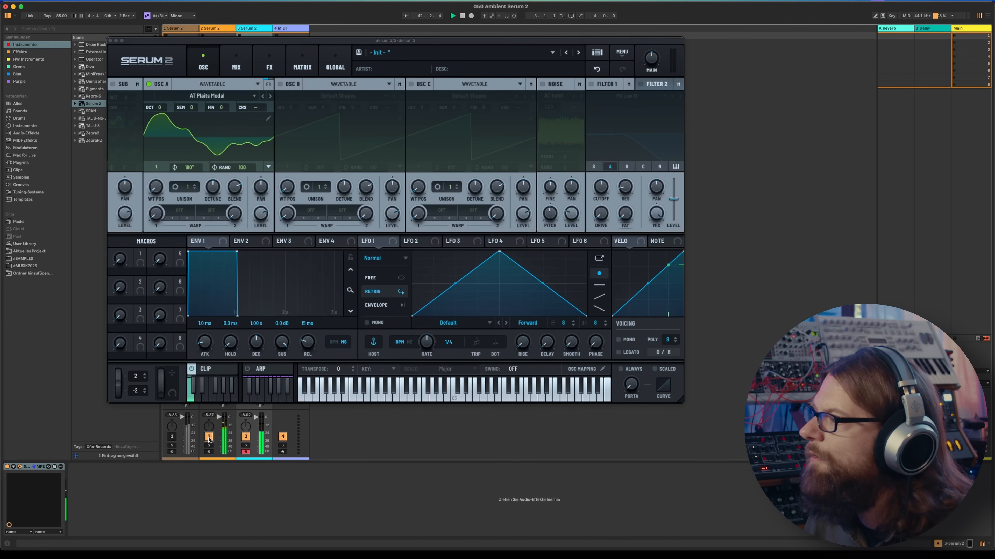
click(210, 369)
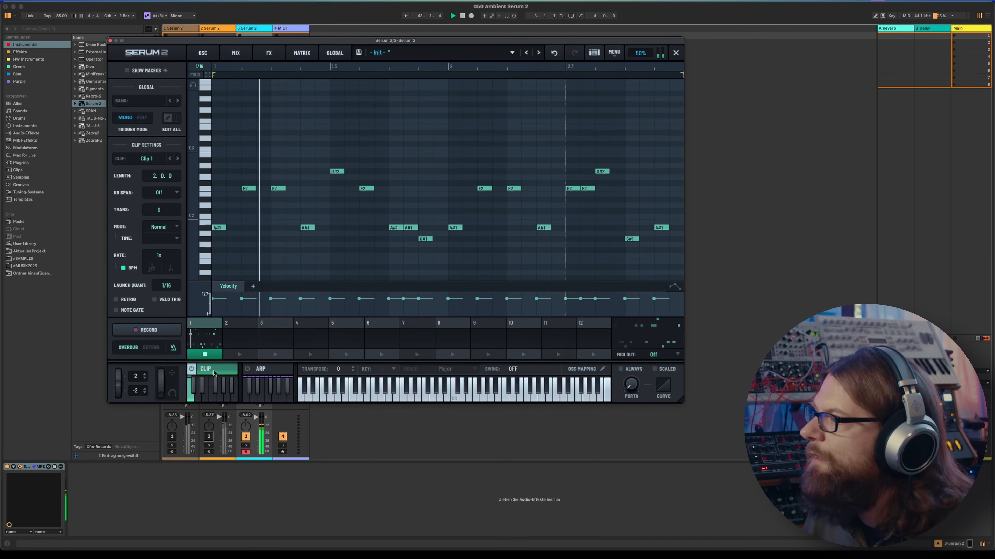
Shape Envelope 1 with about 351 ms decay and -31.6 dB sustain, and move Oscillator A's wavetable position to 110.
click(208, 62)
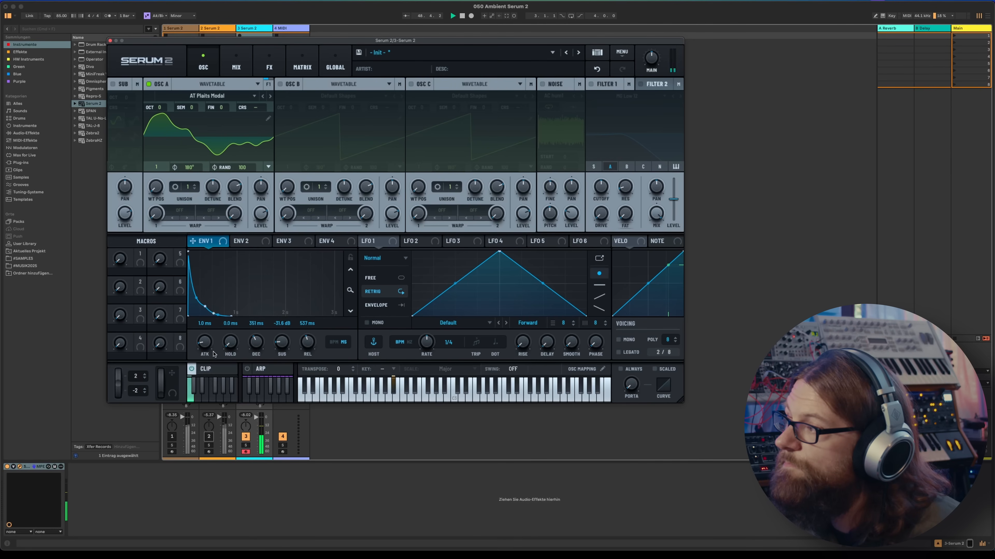
drag(161, 182, 156, 140)
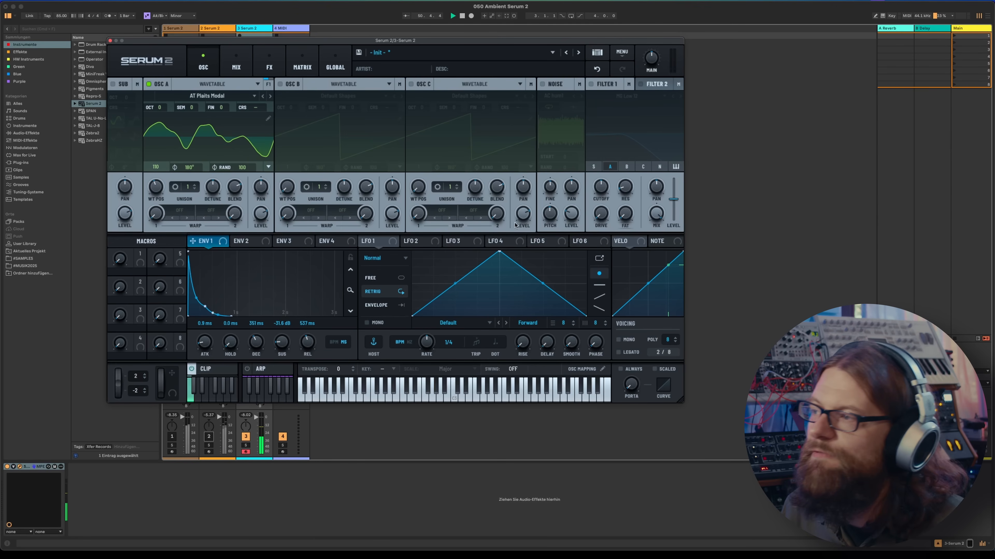
Change the type of LFO 1 to S&H.
click(376, 241)
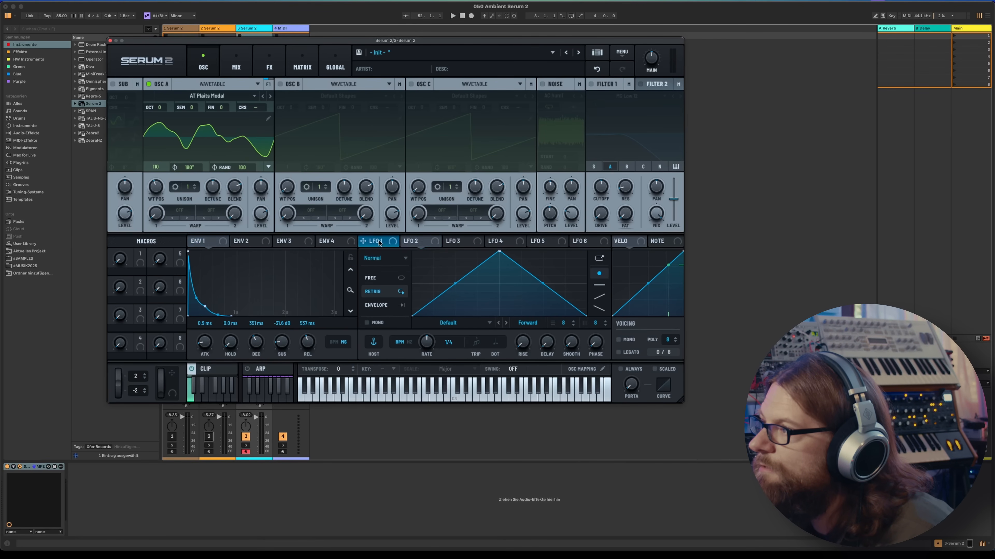
click(405, 259)
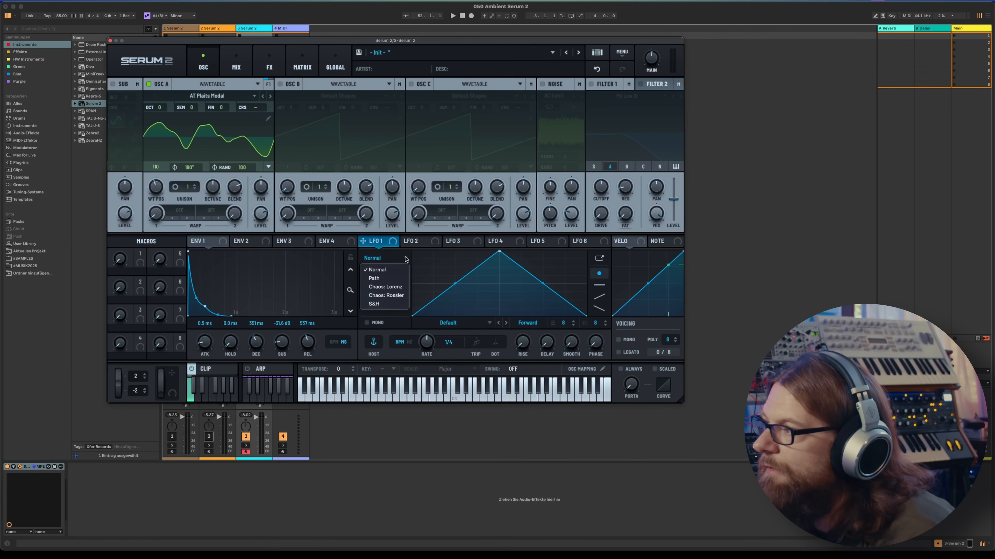
click(387, 305)
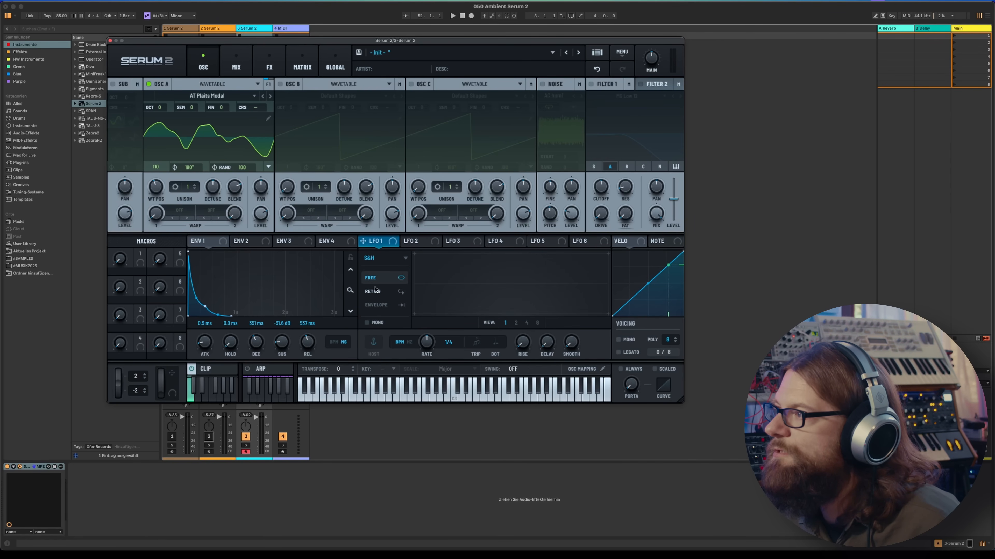
Set LFO 1 to Retrig at 32 bar and map it about 38% to Oscillator A's wavetable position, starting from 95.
click(374, 294)
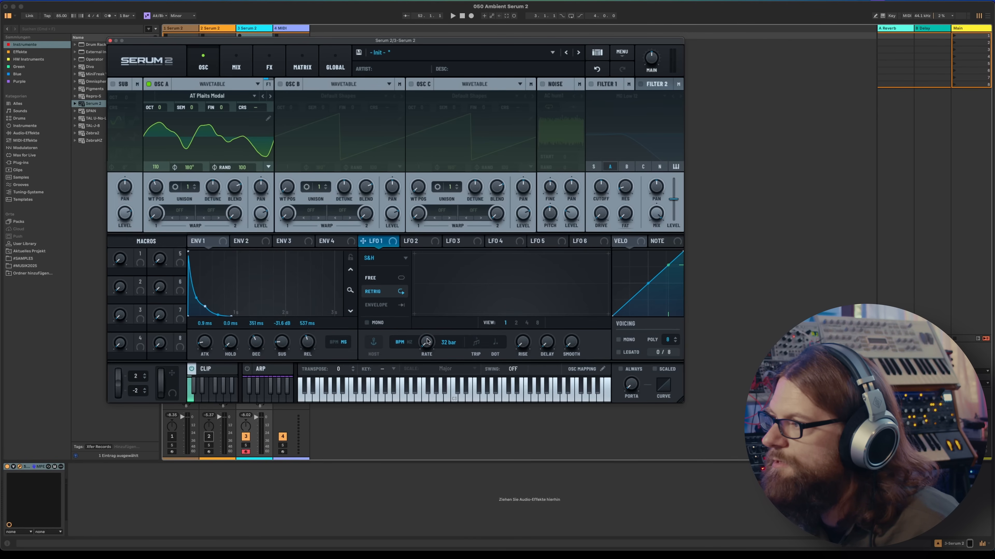
drag(362, 243, 154, 184)
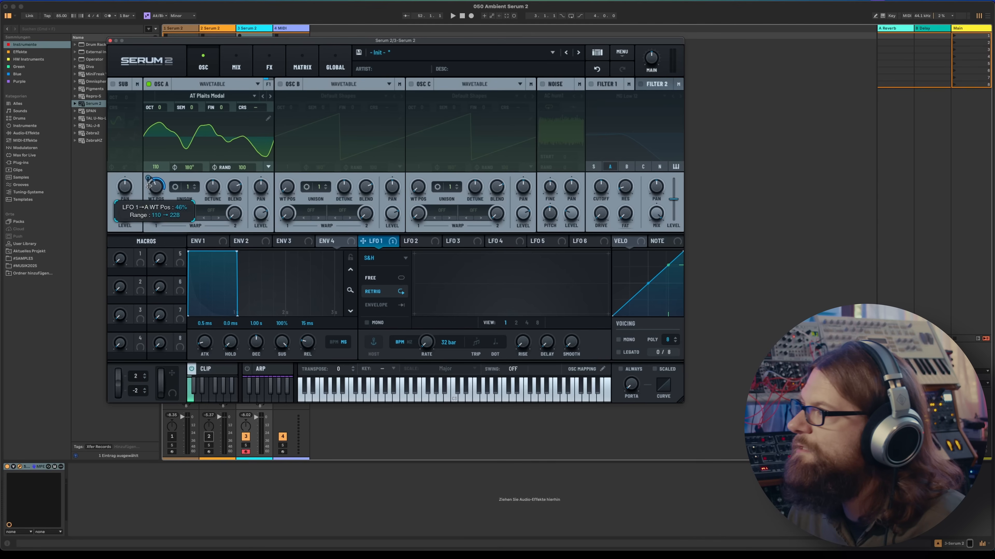
key(space)
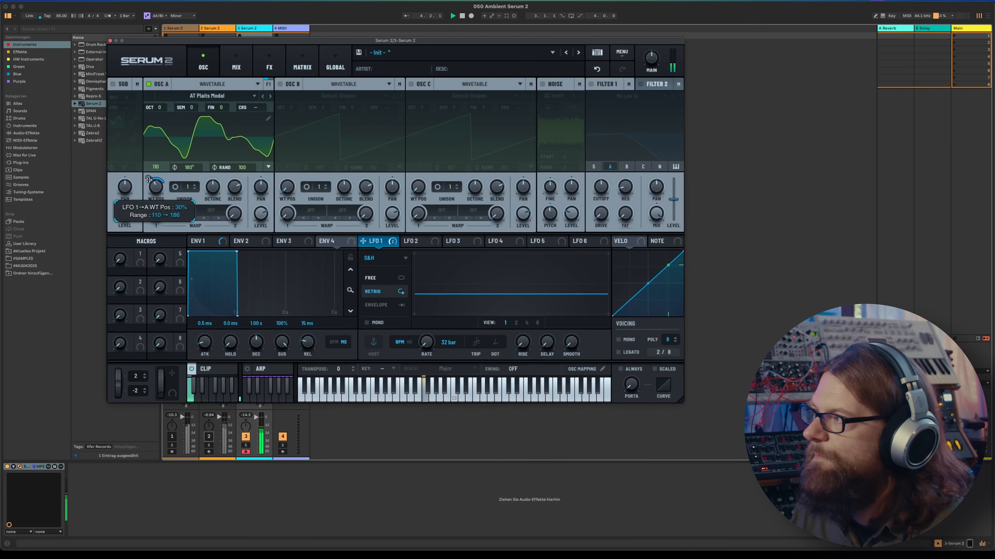
mouse_move(155, 187)
mouse_down()
mouse_move(155, 196)
mouse_move(147, 174)
mouse_up()
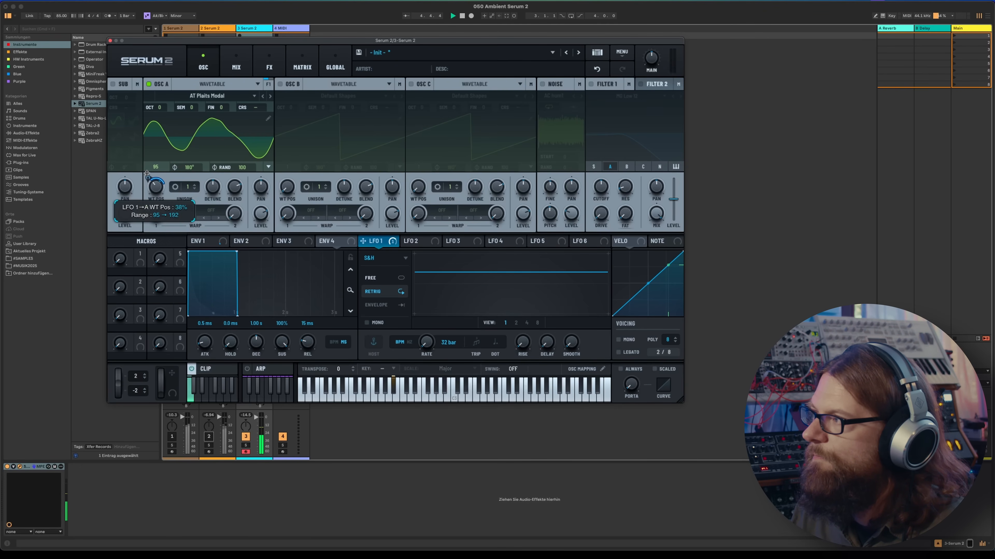
Set LFO 2 to S&H with Retrig at 32 bar and map it about 83% to Oscillator A's pan.
click(416, 241)
click(404, 258)
click(431, 258)
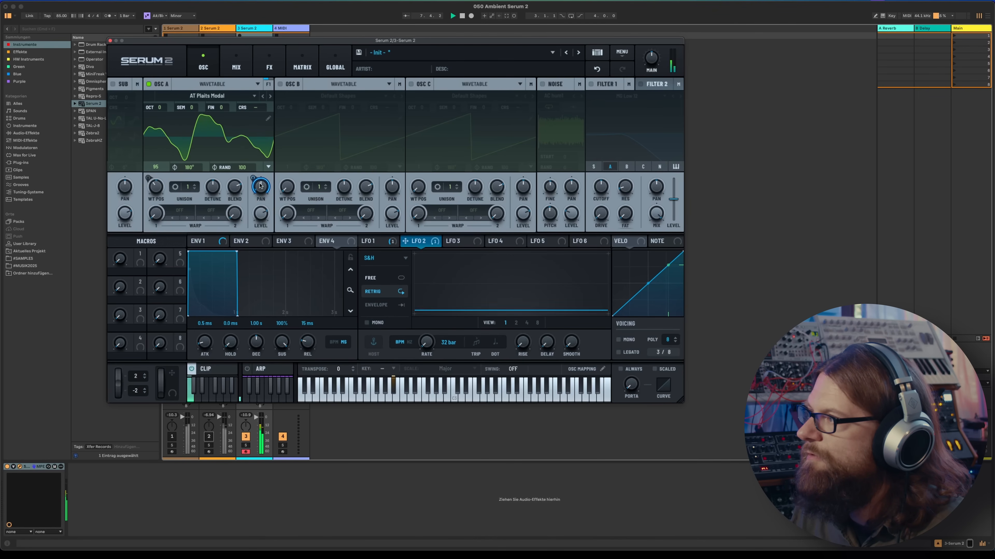
drag(252, 176, 252, 186)
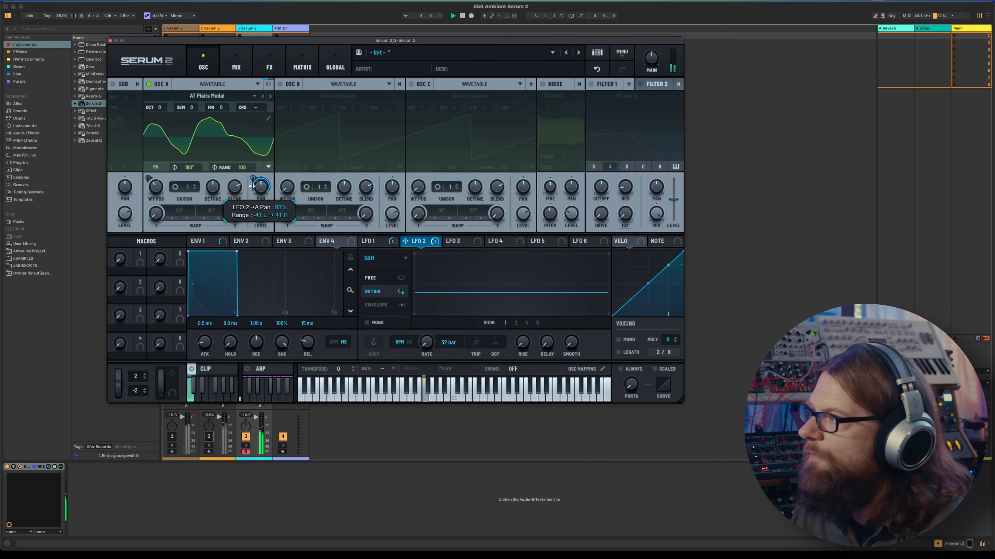
Set LFO 3 to S&H with Retrig at 32 bar and map it to Envelope 1's decay, with the decay at 184 ms.
click(458, 242)
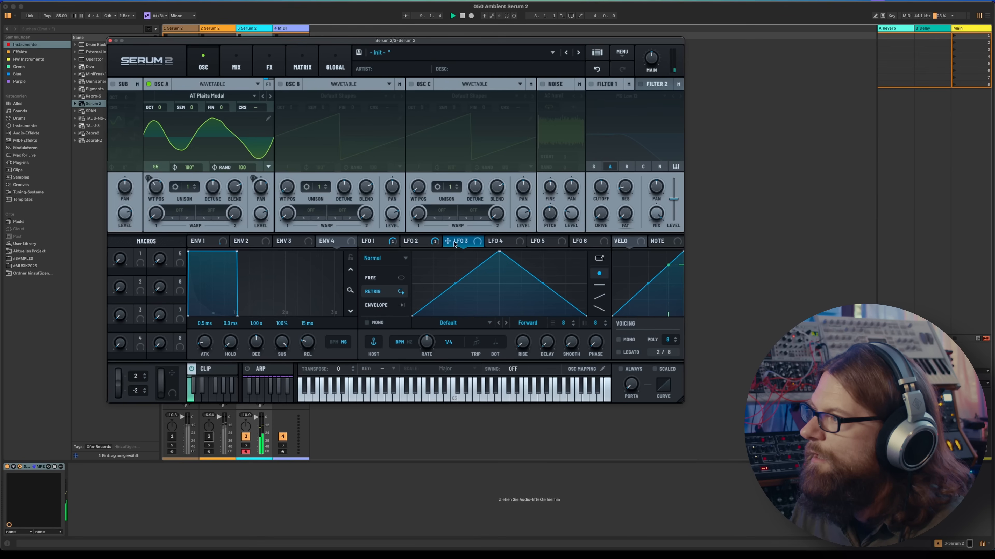
click(390, 258)
click(382, 303)
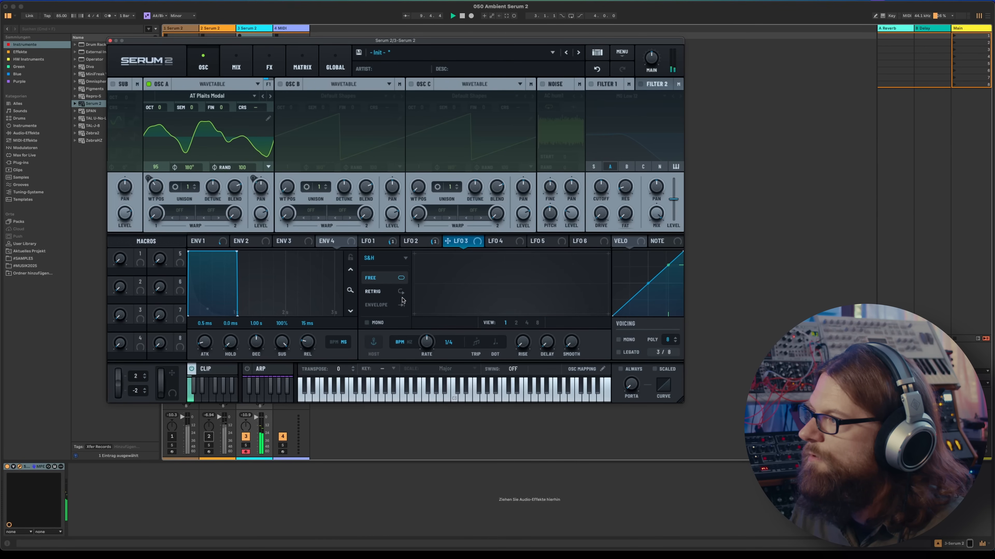
click(203, 246)
drag(448, 242, 247, 331)
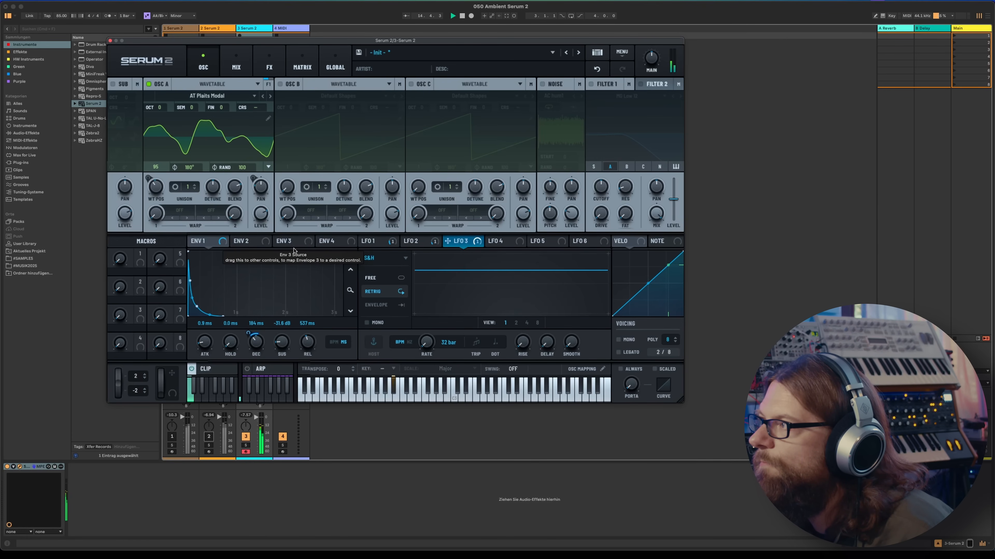
right_click(161, 84)
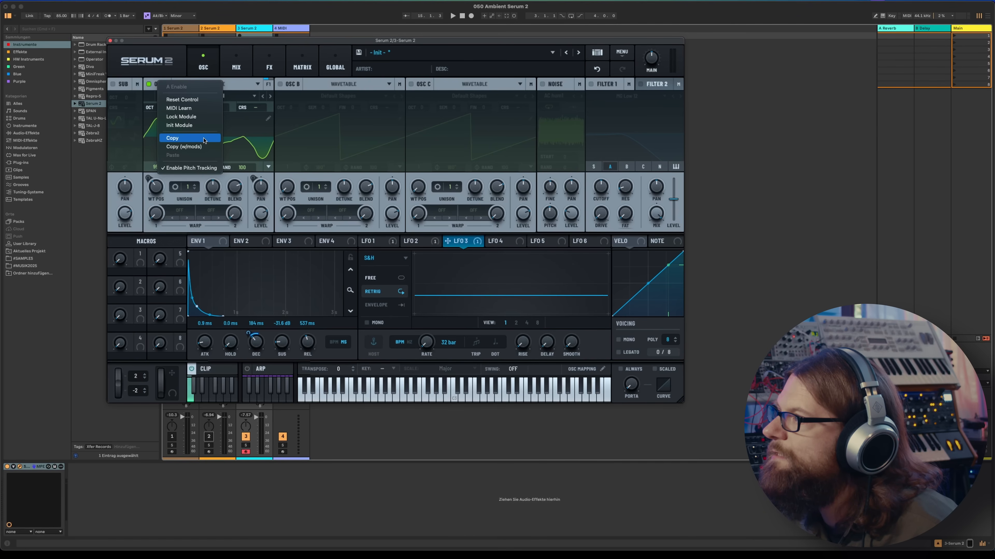
click(246, 107)
right_click(292, 85)
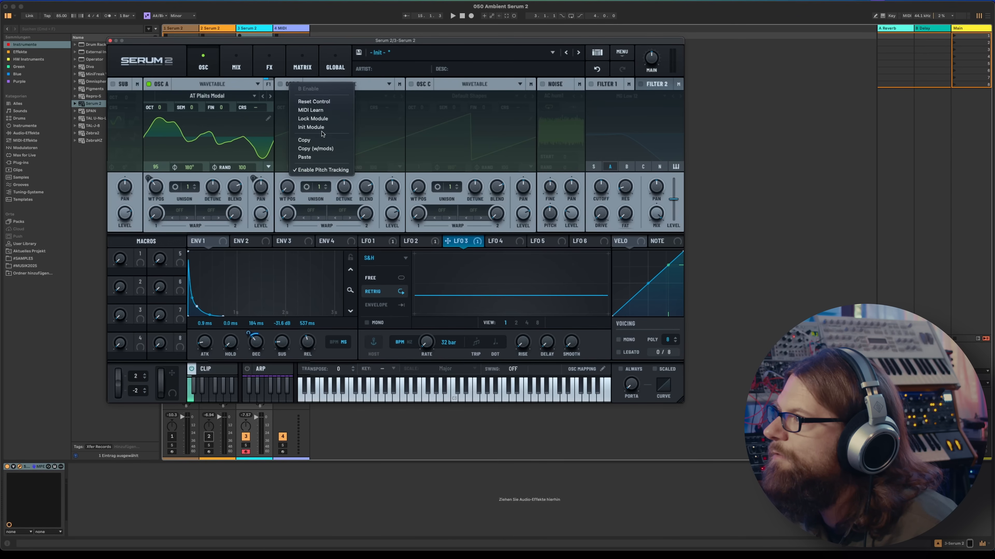
click(323, 149)
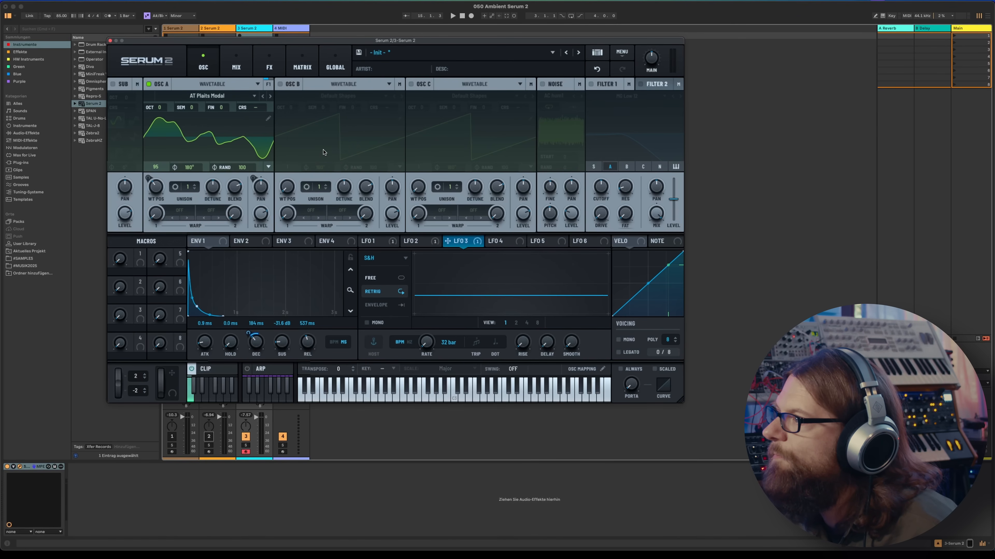
Copy Oscillator A's settings into Oscillator B and set Oscillator B's octave to +1.
right_click(165, 88)
click(195, 142)
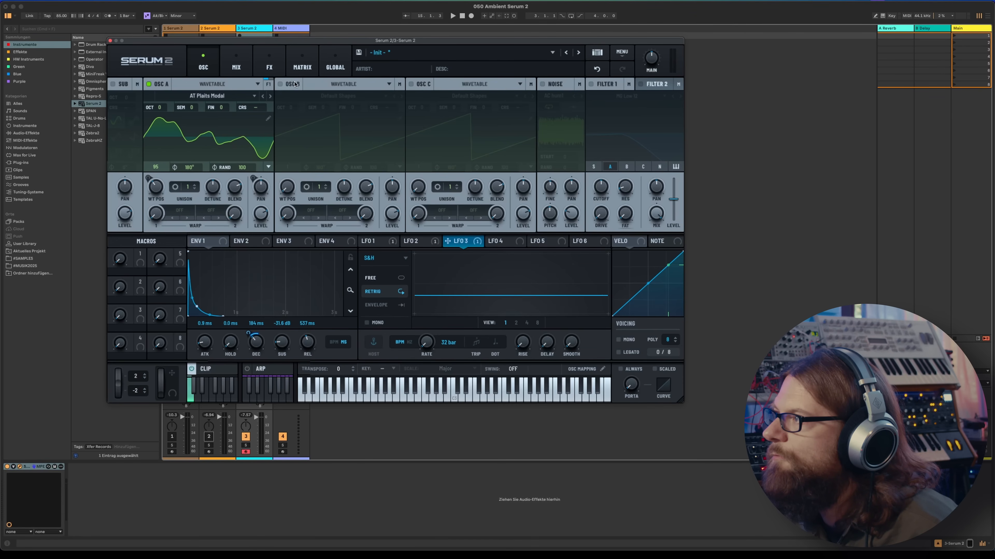
right_click(295, 83)
click(314, 154)
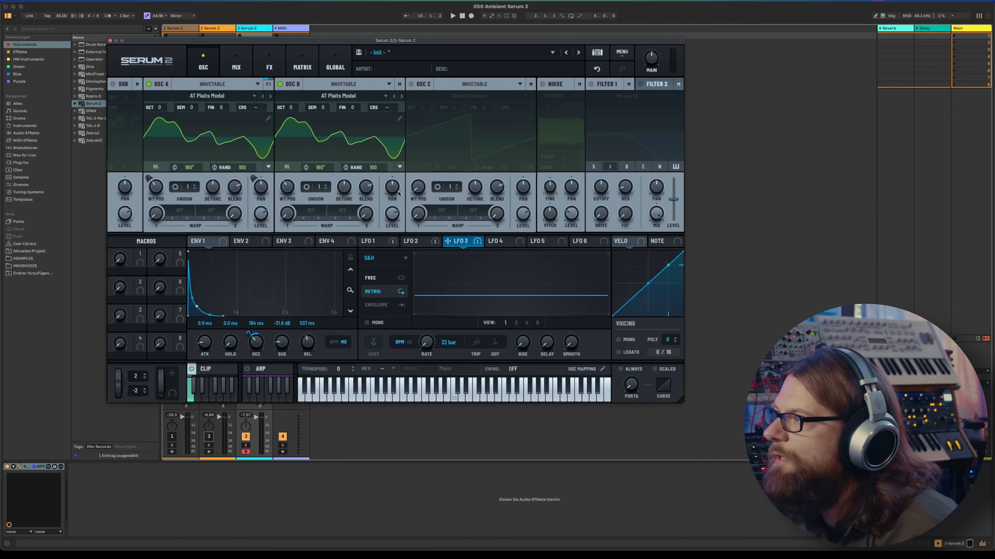
key(space)
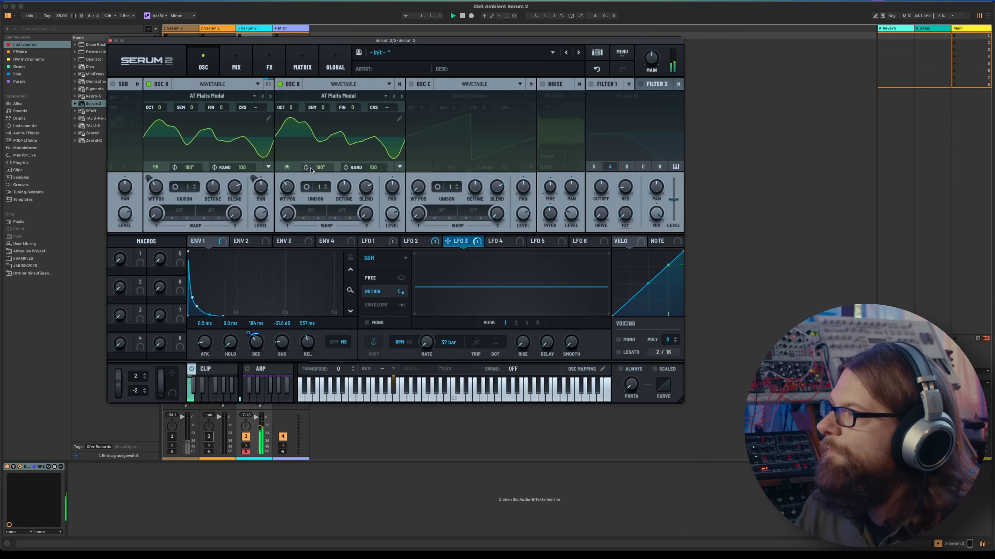
drag(293, 109, 296, 102)
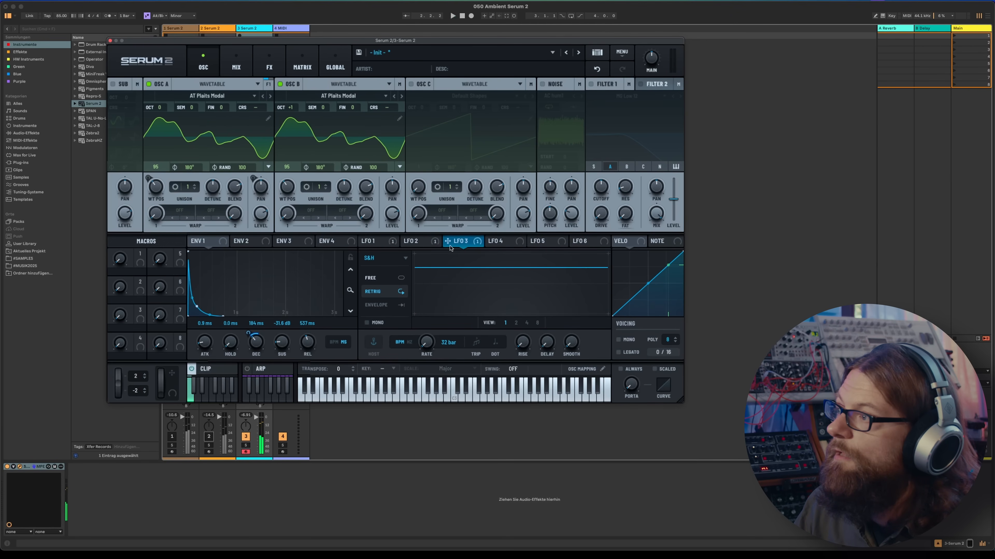
Map LFO 2 to Oscillator B's wavetable position, based at 74, and LFO 1 to Oscillator B's pan.
click(420, 242)
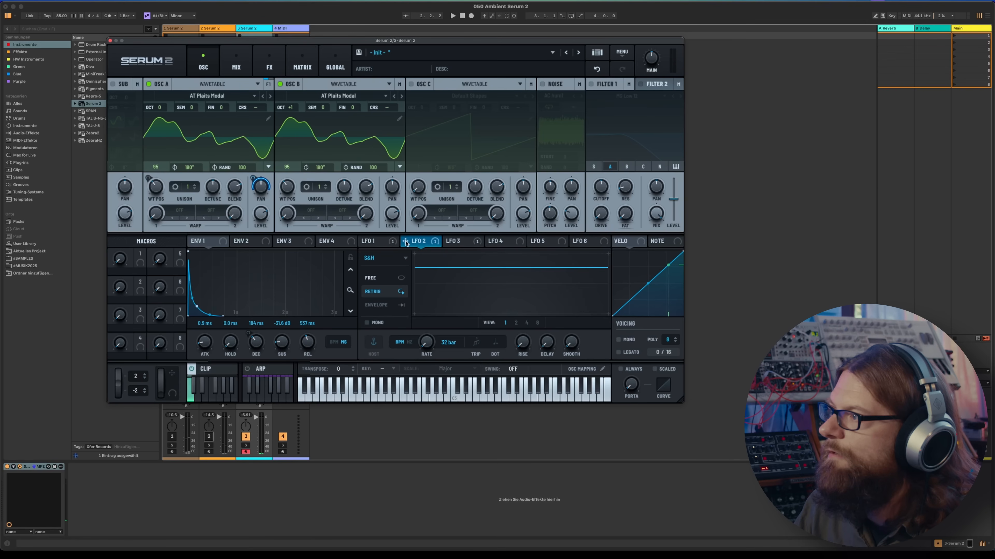
drag(406, 243, 287, 198)
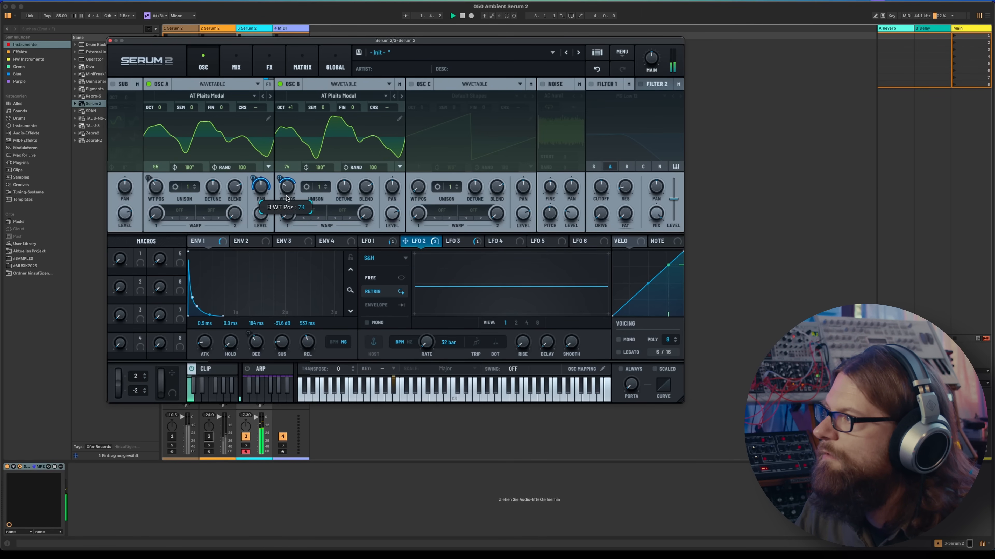
click(458, 243)
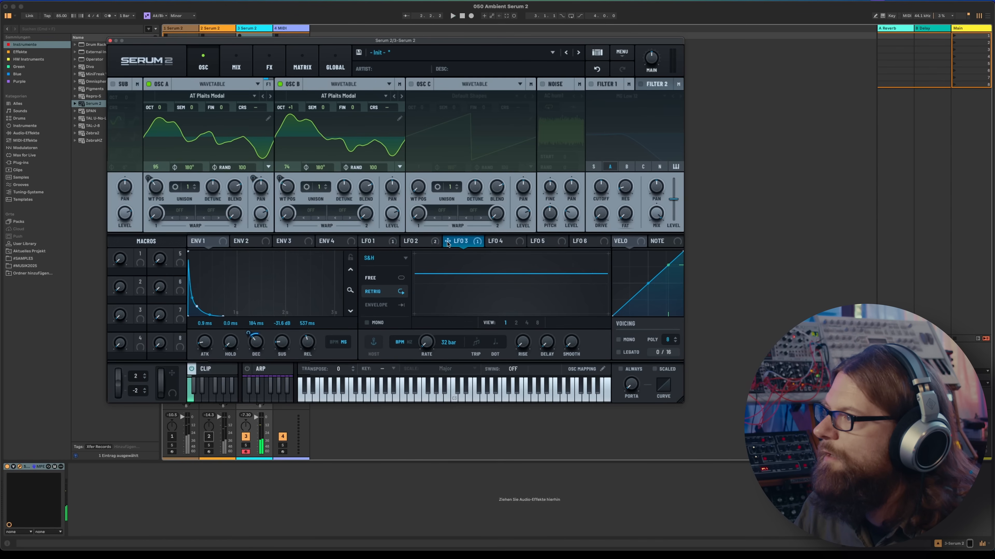
drag(362, 242, 385, 178)
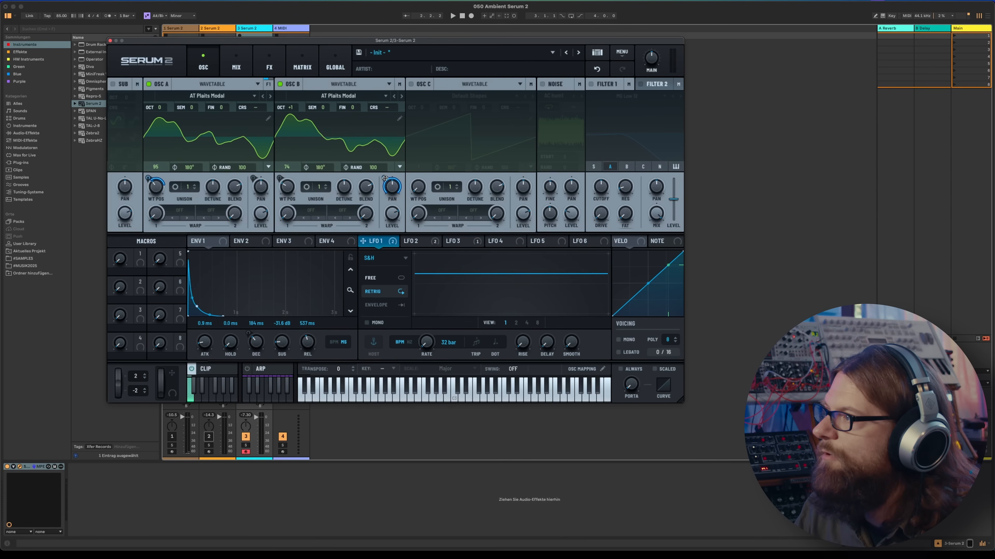
mouse_move(387, 195)
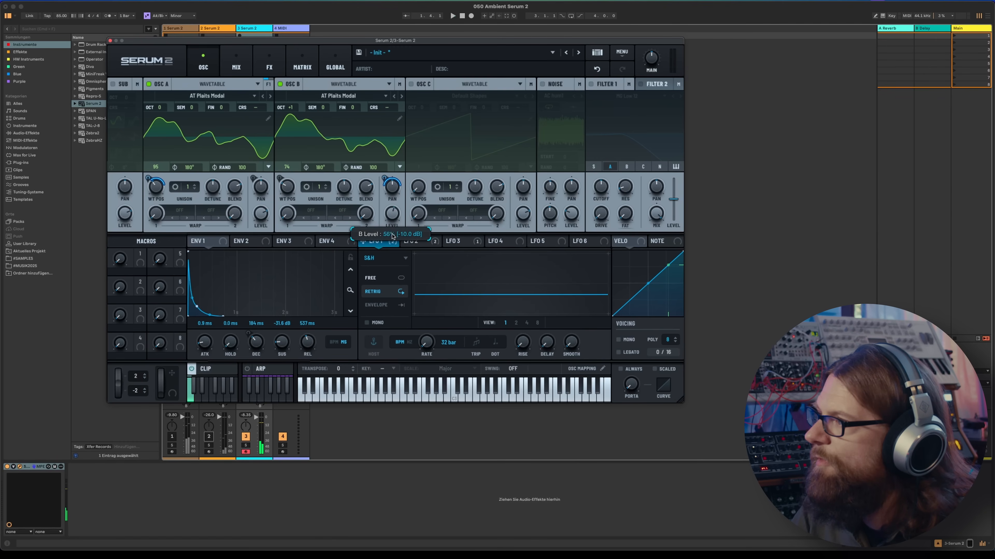
Set LFO 4 to S&H with Retrig at 32 bar and map it 42% to Oscillator B's level, starting from 0%.
click(497, 244)
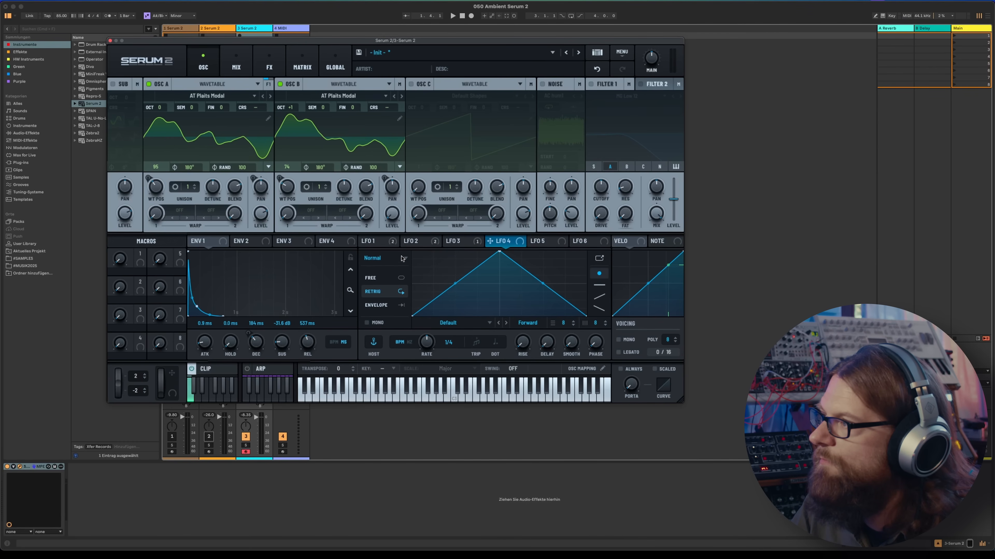
click(383, 259)
click(375, 303)
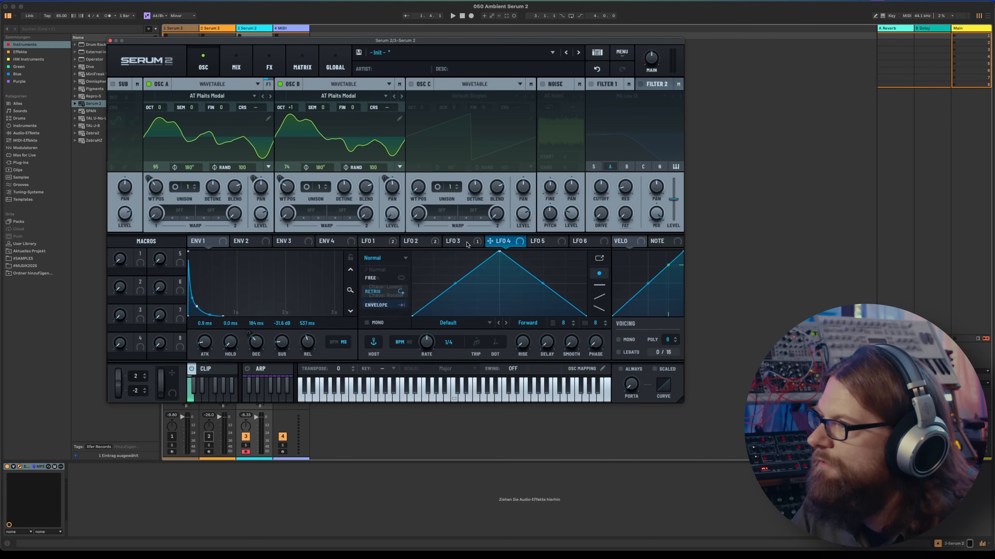
click(378, 293)
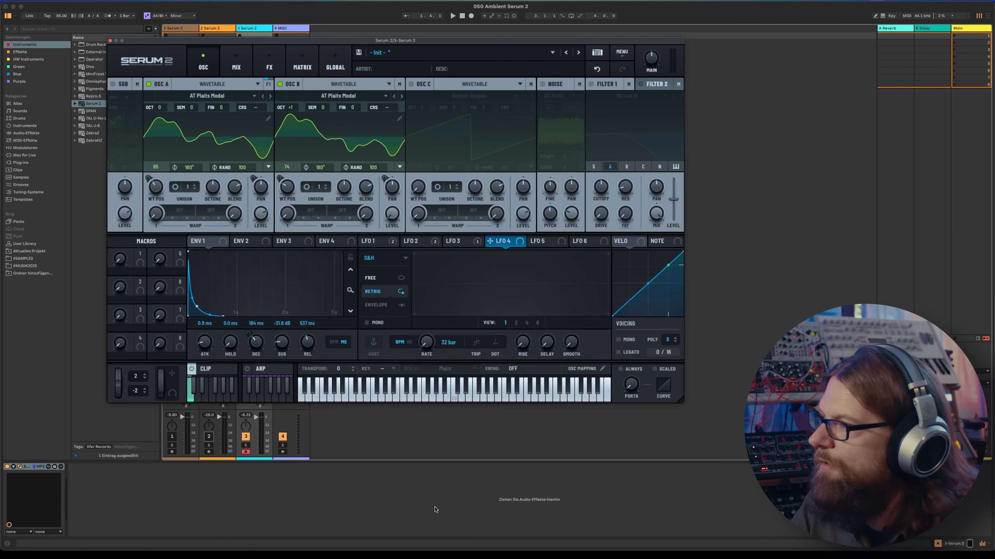
drag(389, 217, 387, 213)
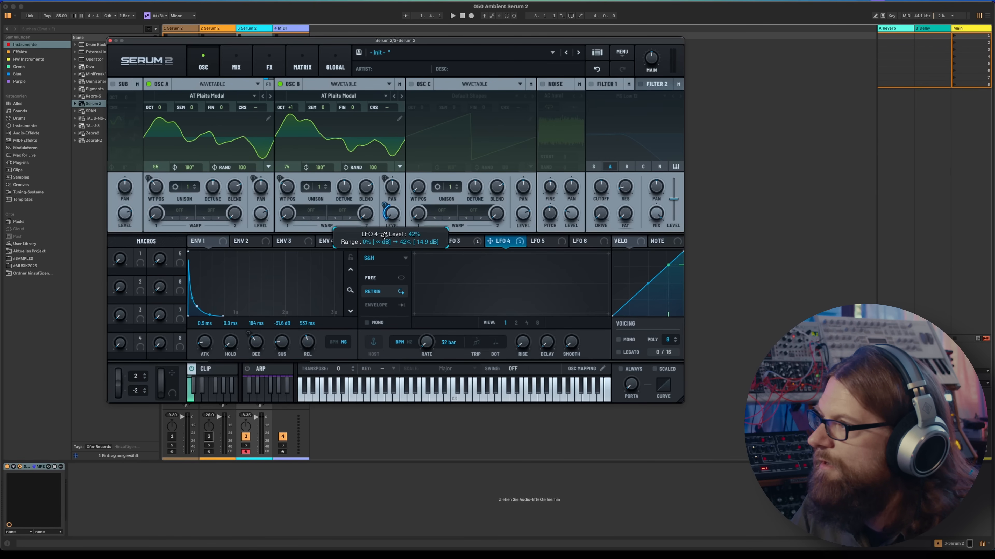
Play the pattern to hear the modulated oscillators and open the modulation matrix.
key(space)
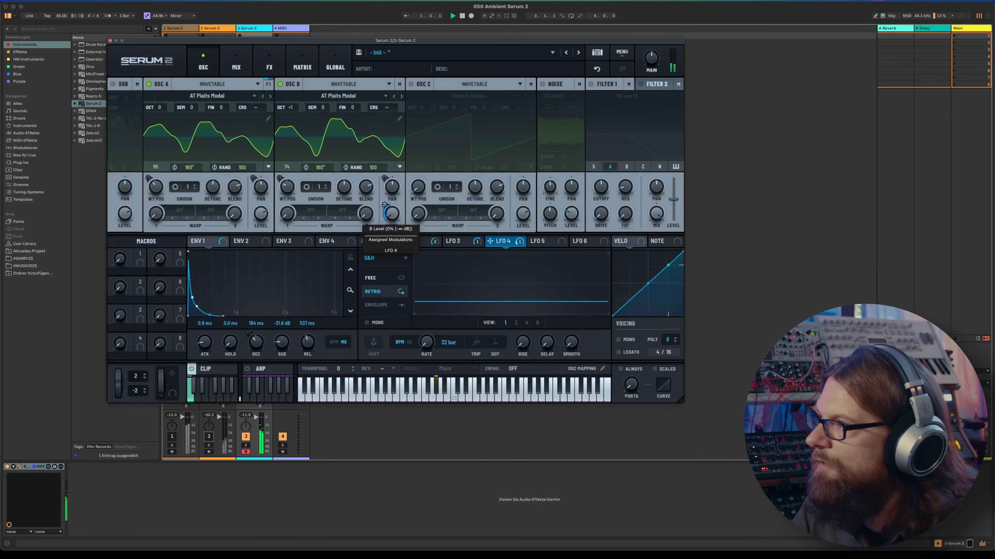
click(303, 65)
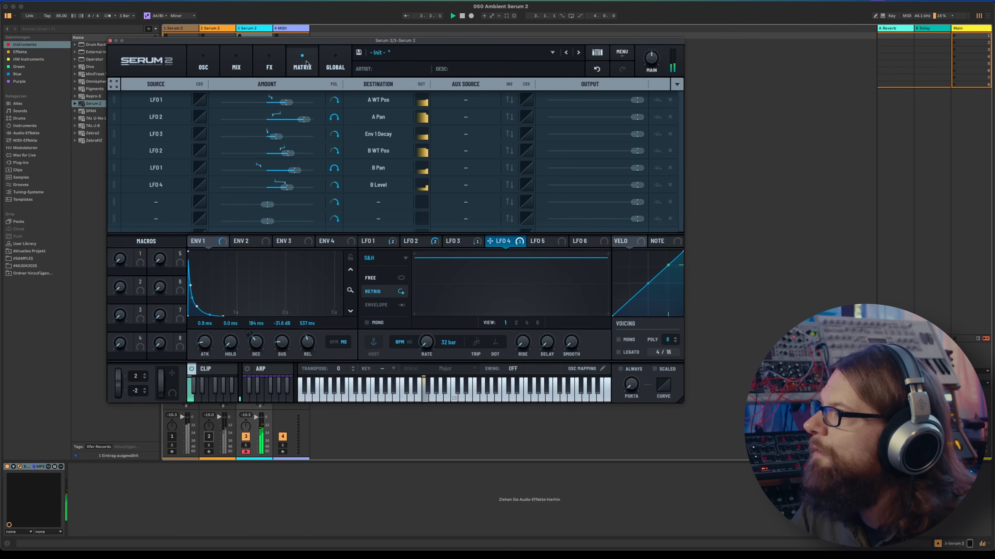
Make the LFO 4 modulation of B Level bipolar and increase its depth on oscillator B's level.
click(334, 185)
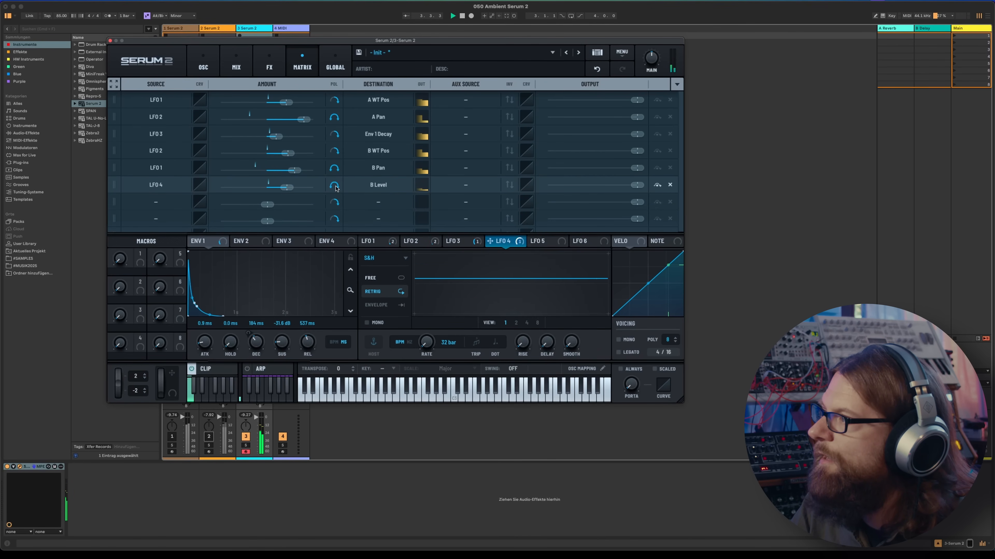
click(204, 65)
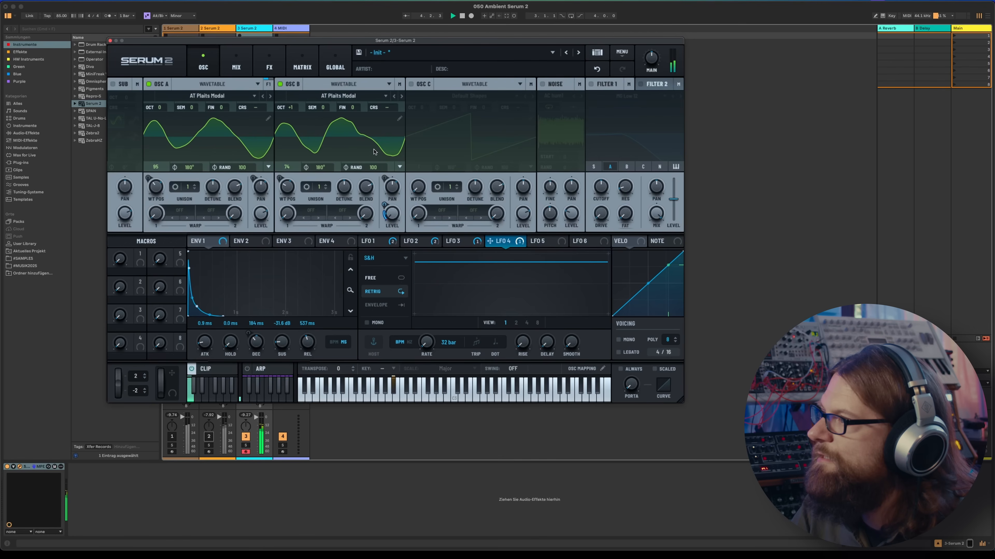
mouse_move(395, 214)
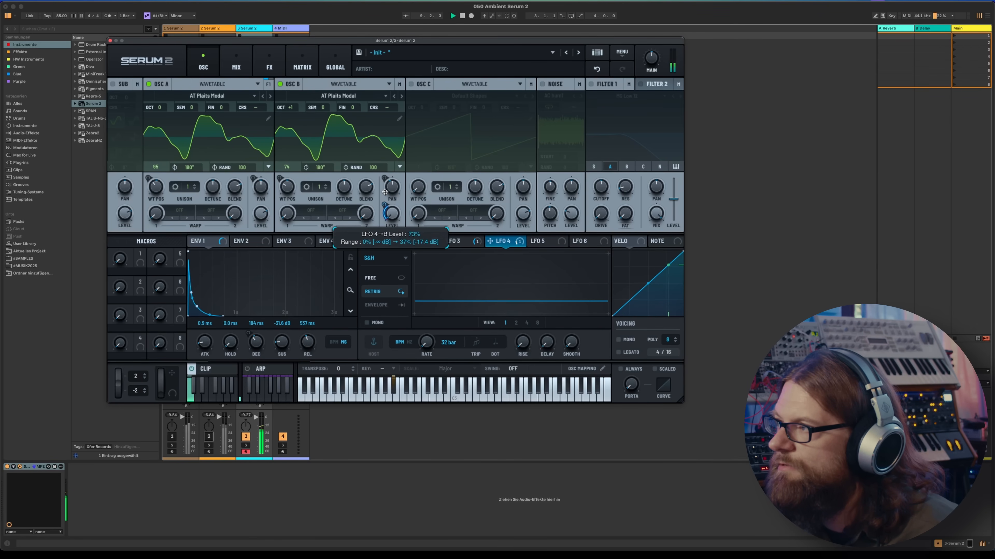
drag(385, 200, 391, 166)
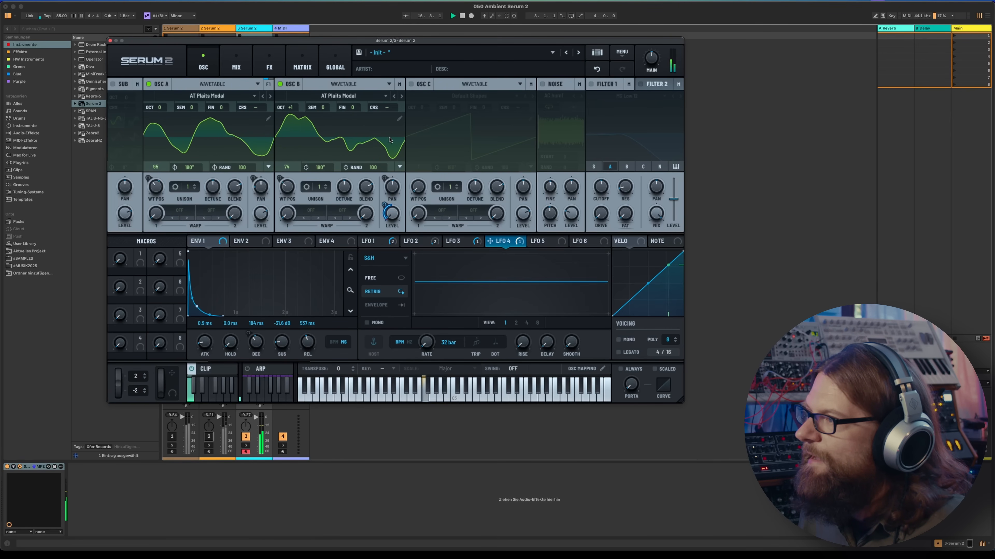
Shape Envelope 2 as a short decay with no sustain and assign it to oscillator A's coarse pitch.
click(255, 244)
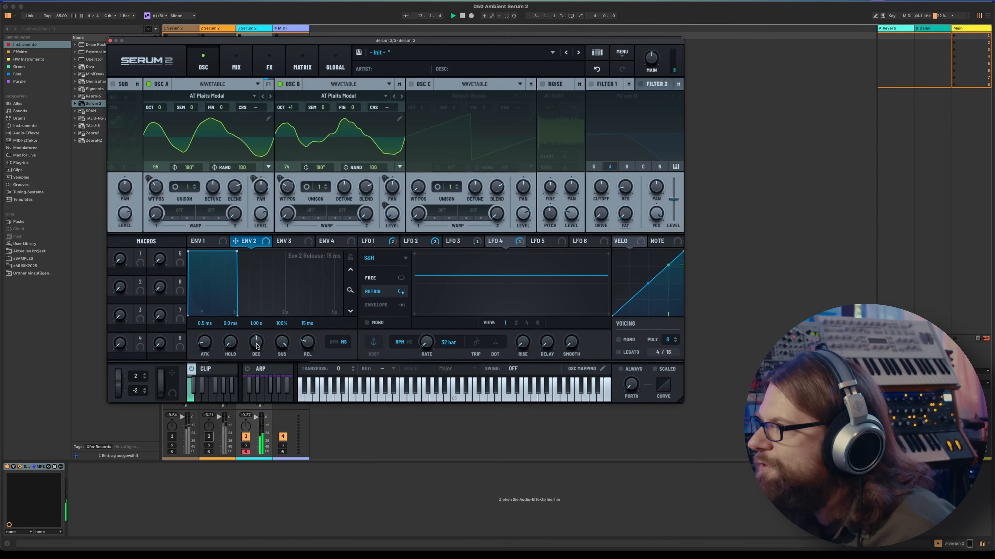
drag(259, 345, 294, 510)
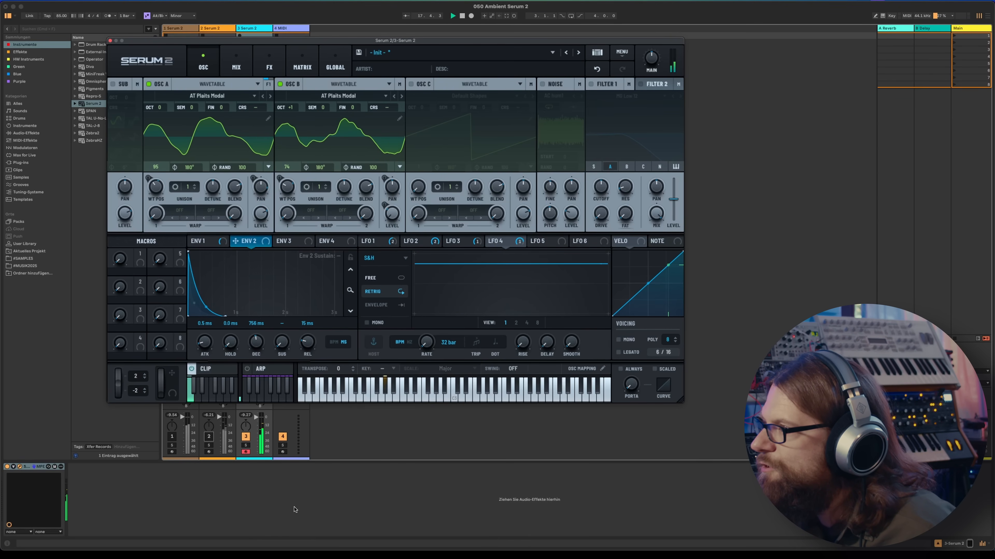
drag(235, 241, 271, 110)
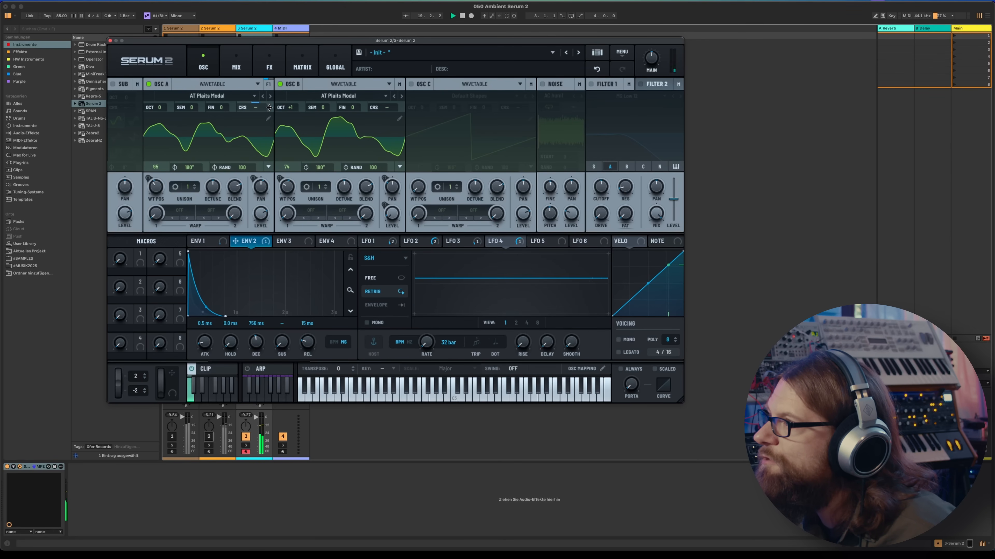
click(268, 119)
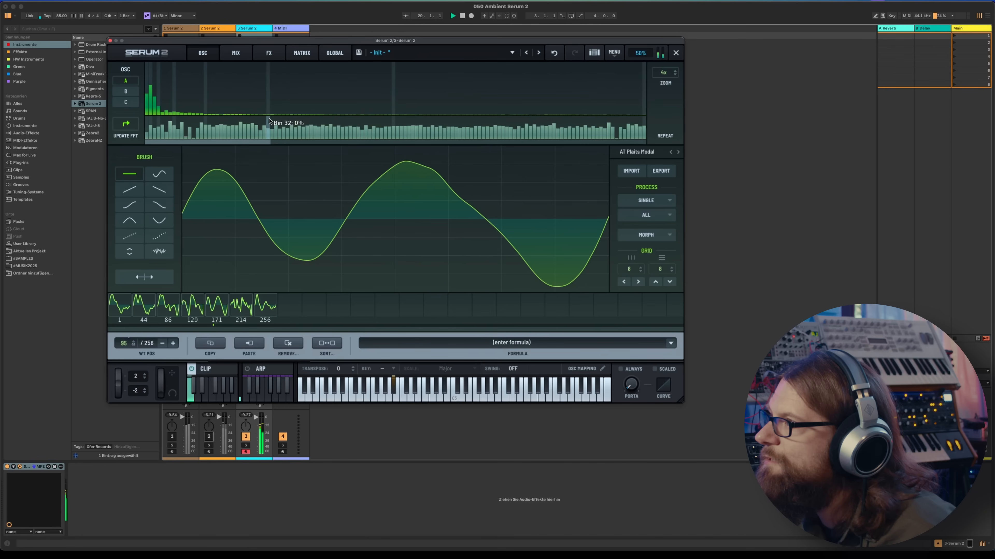
click(211, 55)
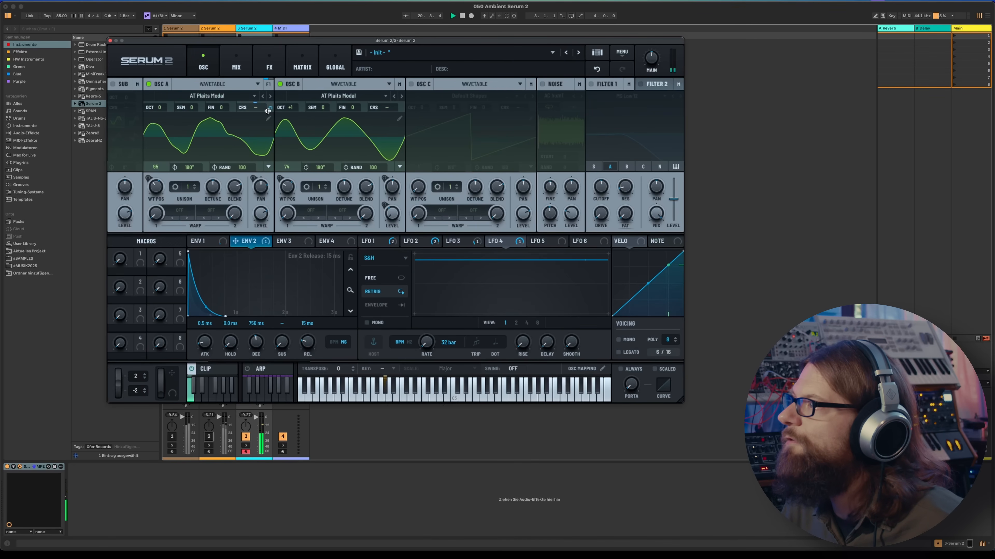
Shorten Envelope 2's decay to 5.1 ms and raise its modulation amount on A Coarse Pitch to 42%.
click(302, 65)
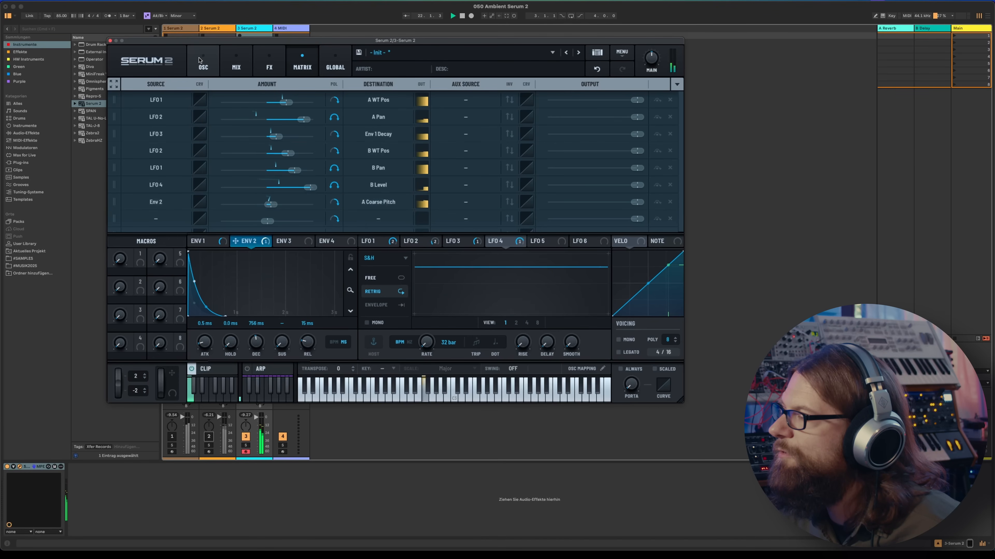
drag(257, 342, 254, 376)
drag(270, 207, 288, 211)
drag(257, 345, 259, 343)
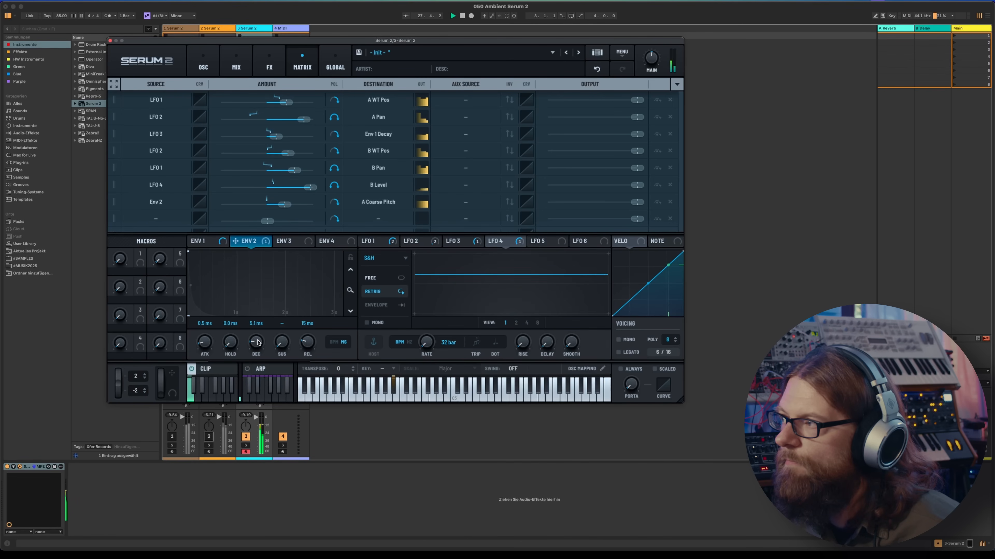
drag(286, 211, 290, 210)
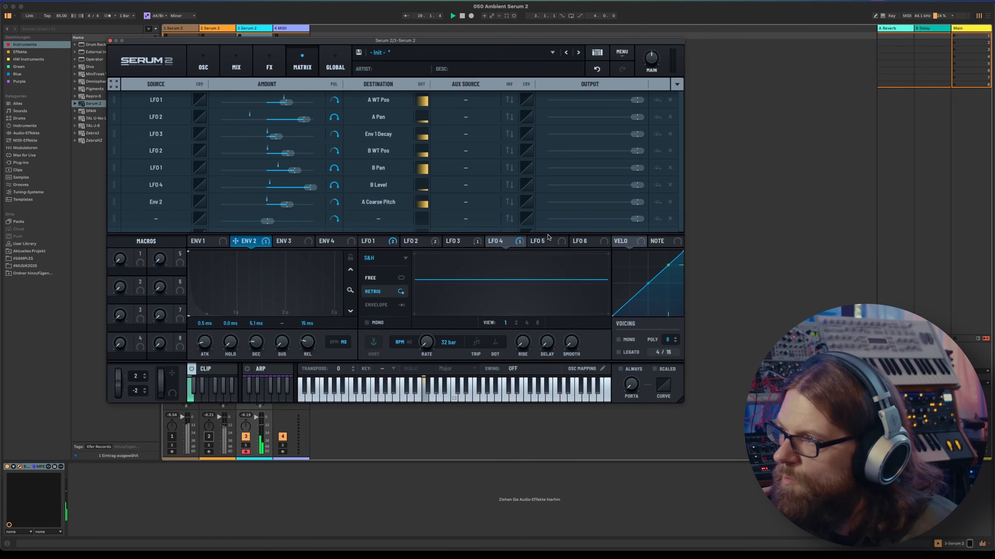
Switch LFO 5 from its normal shape to S&H mode.
click(537, 241)
click(376, 259)
click(379, 304)
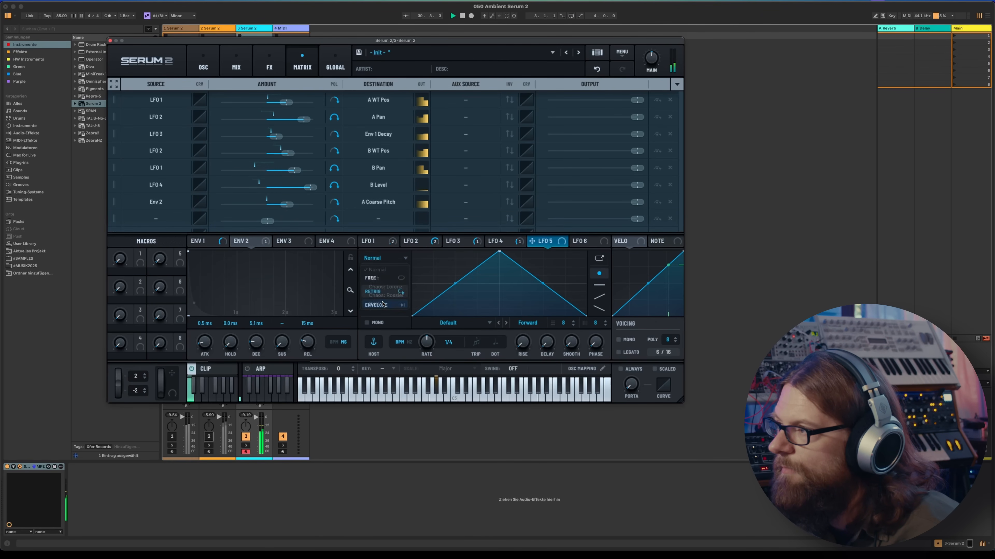
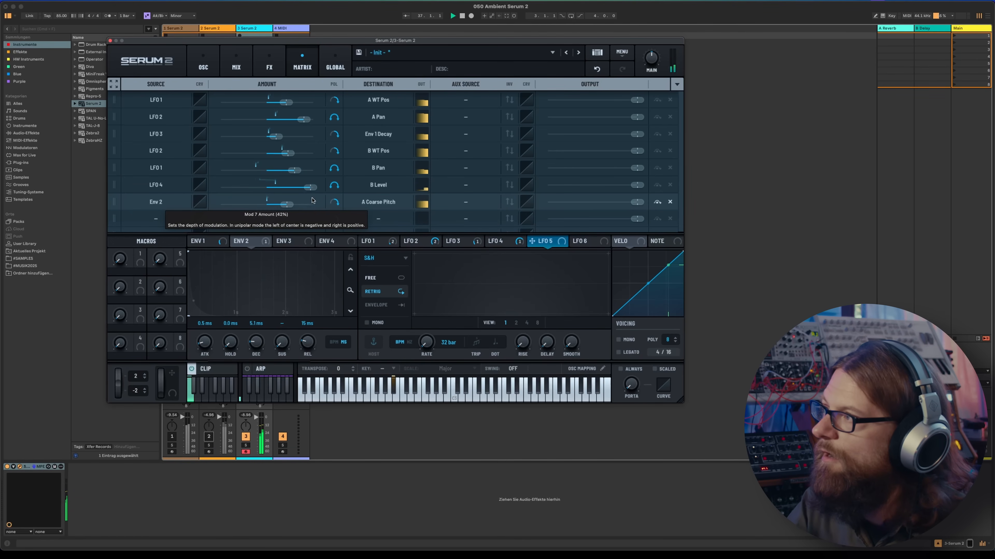
Assign LFO 5 as the aux source of the Env 2 to A Coarse Pitch modulation.
click(466, 202)
mouse_move(457, 232)
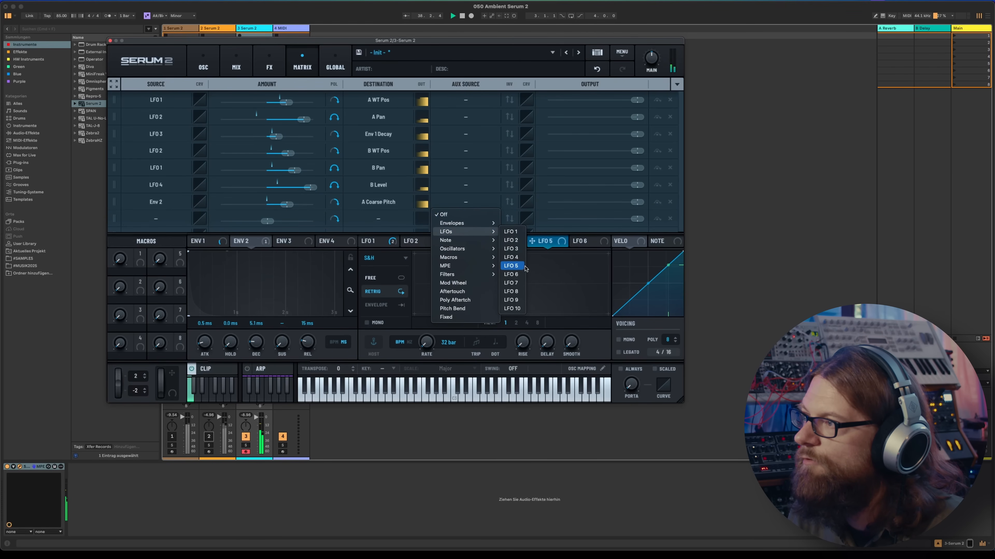
click(513, 266)
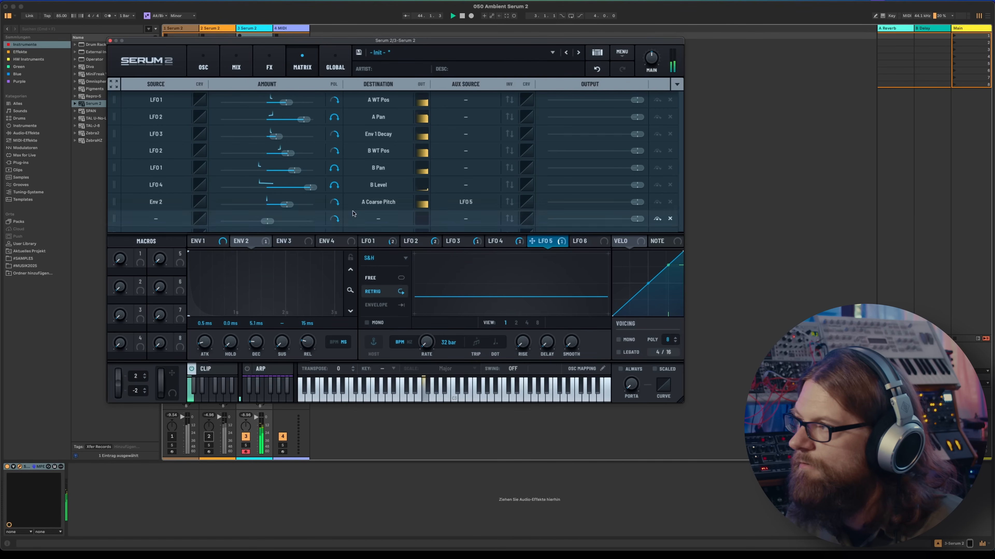
Add a Distortion effect to the main effects chain and set its type to Downsample.
click(203, 65)
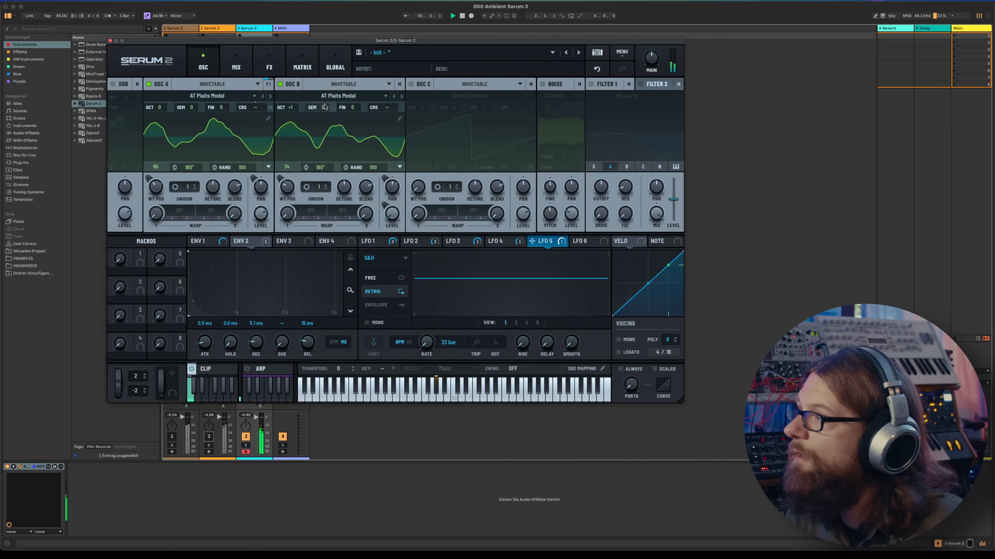
click(274, 61)
click(118, 101)
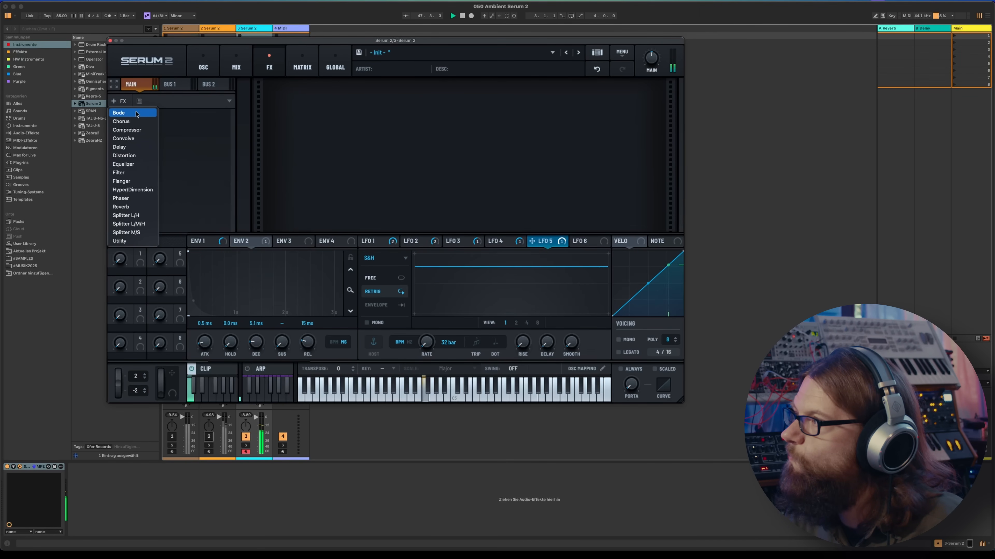
click(145, 156)
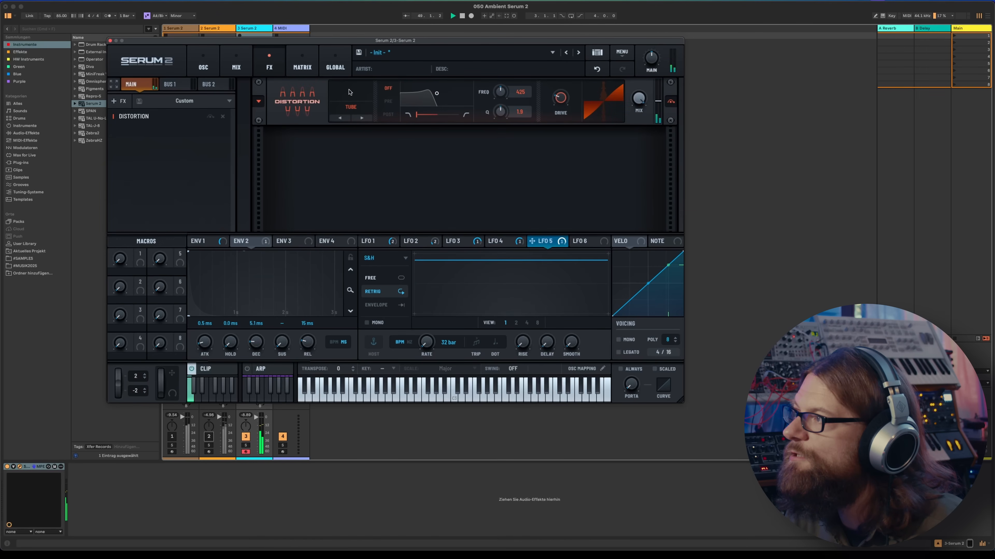
click(351, 106)
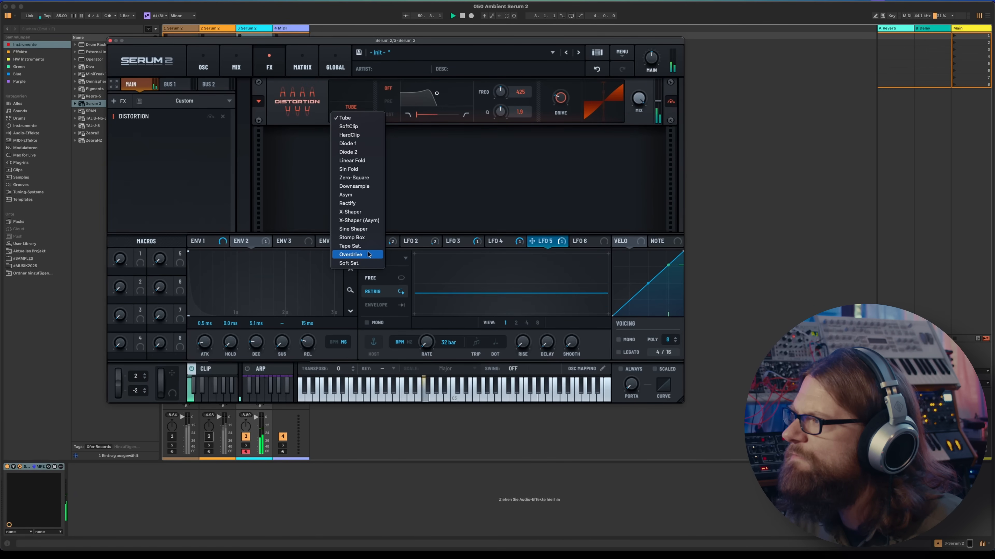
click(368, 187)
drag(565, 67, 551, 96)
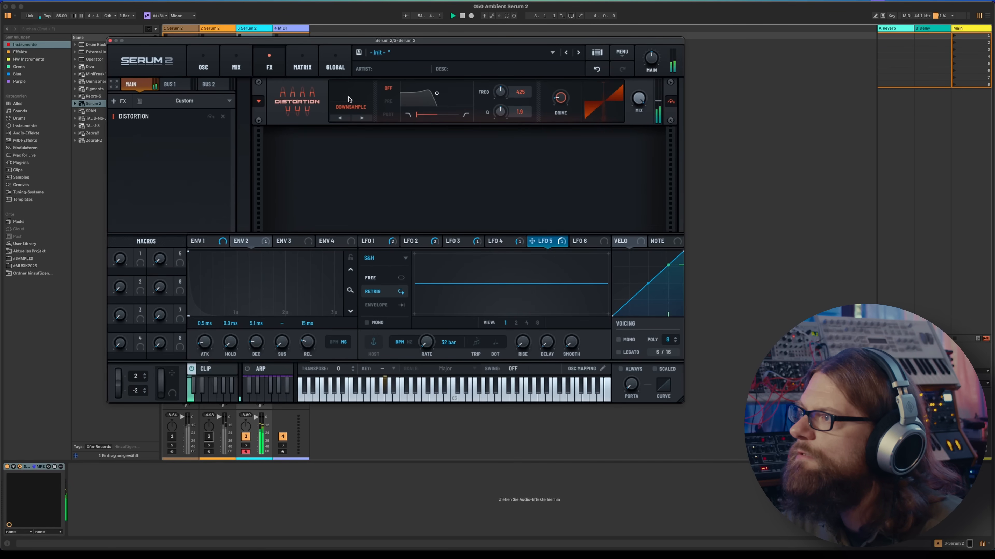
Add a Delay after the distortion with both sides at dotted 1/8, 45% feedback and an adjusted mix.
click(118, 101)
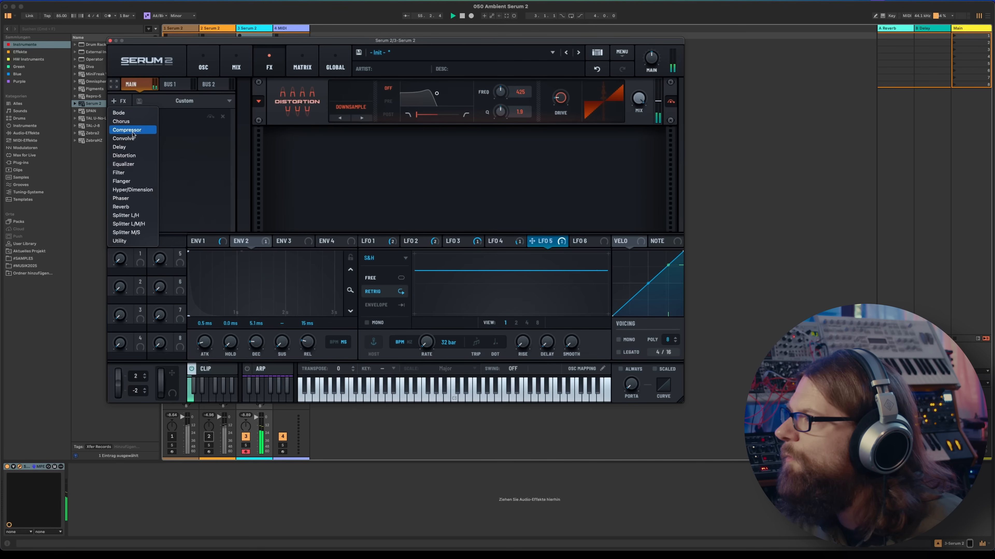
click(119, 147)
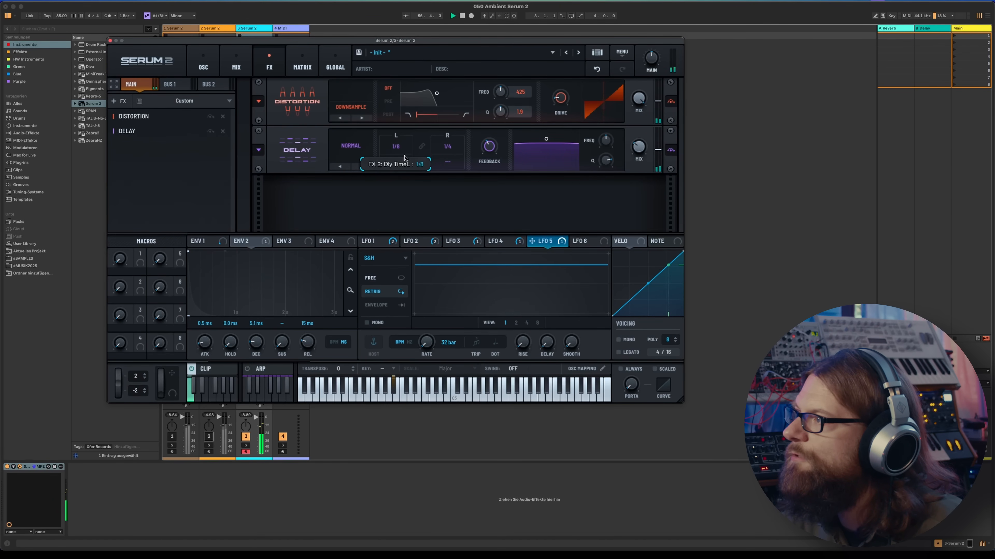
drag(448, 149, 390, 60)
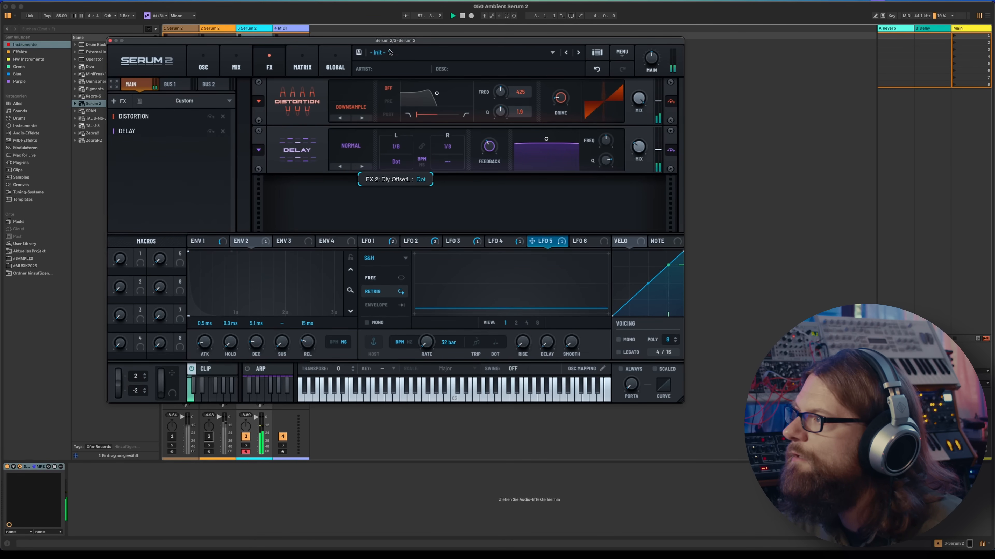
drag(447, 160, 488, 68)
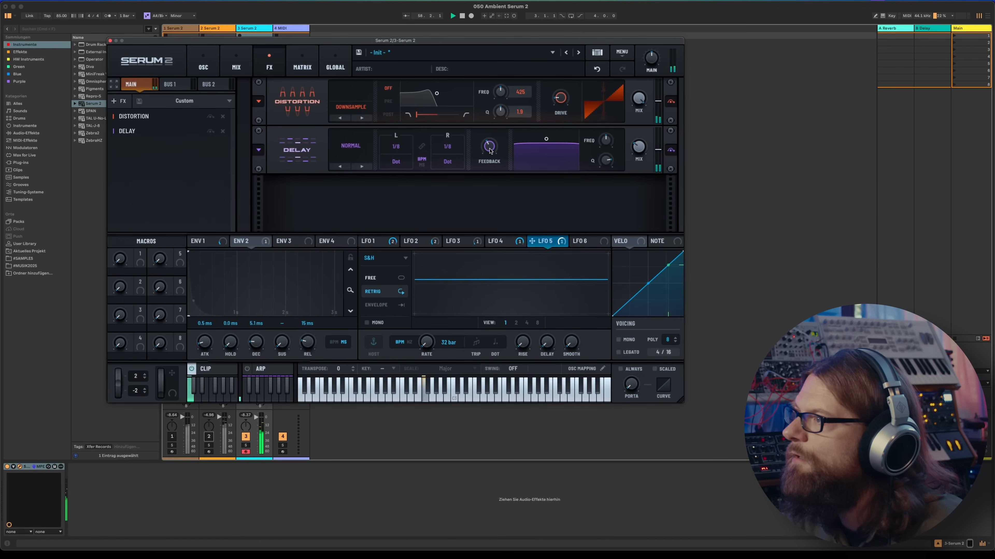
drag(492, 149, 487, 145)
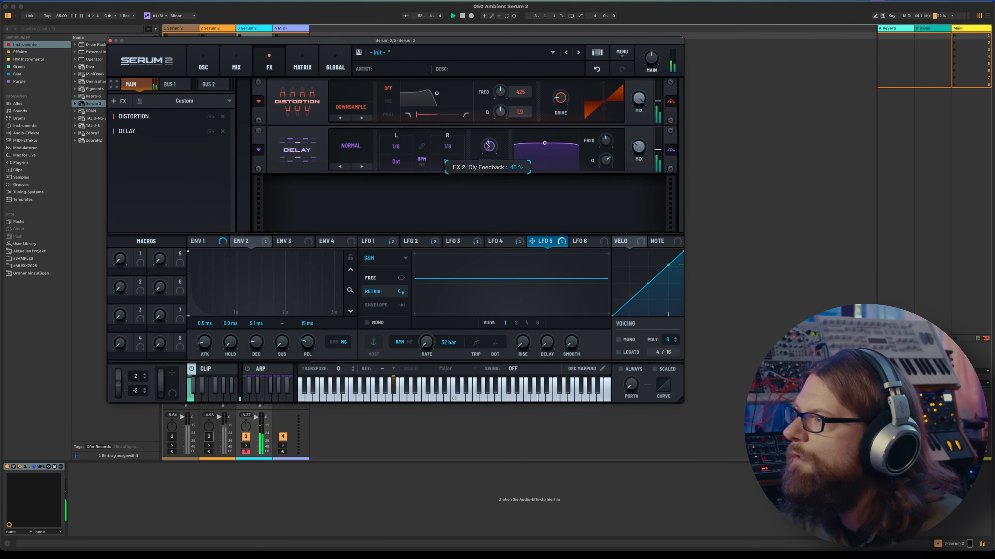
drag(638, 147, 638, 133)
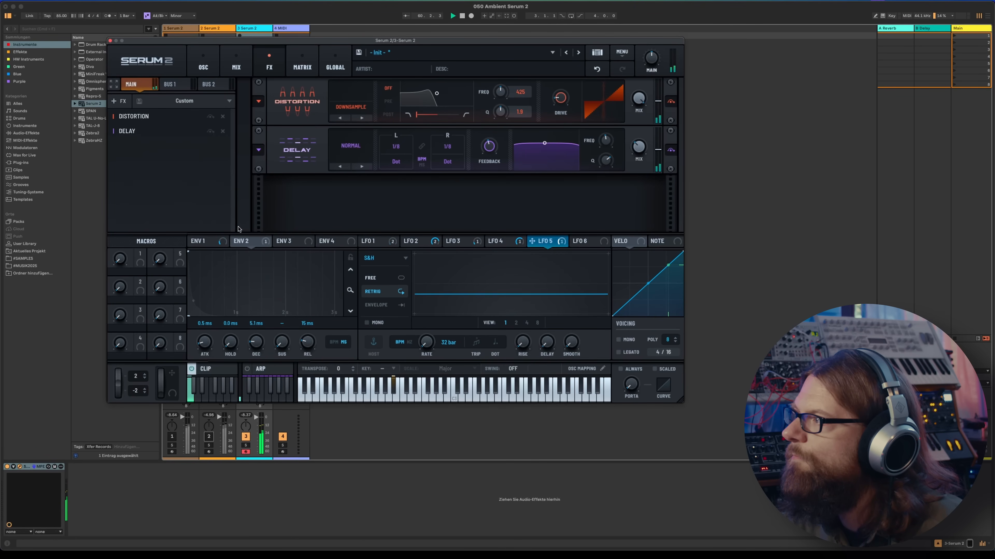
Set Envelope 1's decay to 251 ms and reactivate tracks 1 and 2 to hear the sound in context.
click(200, 241)
drag(256, 344, 258, 344)
click(209, 437)
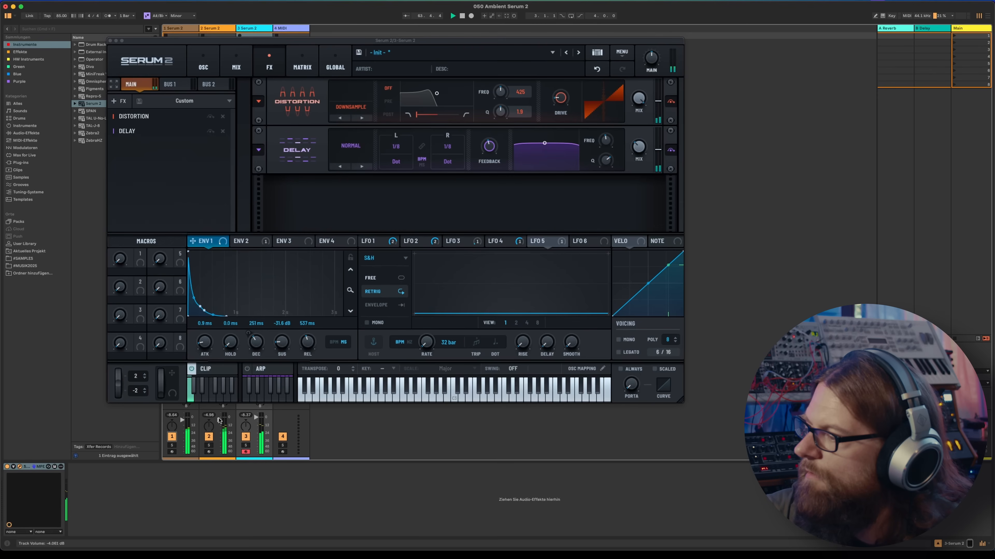
Fine-tune the Delay's feedback, filter and mix against the other tracks.
click(489, 147)
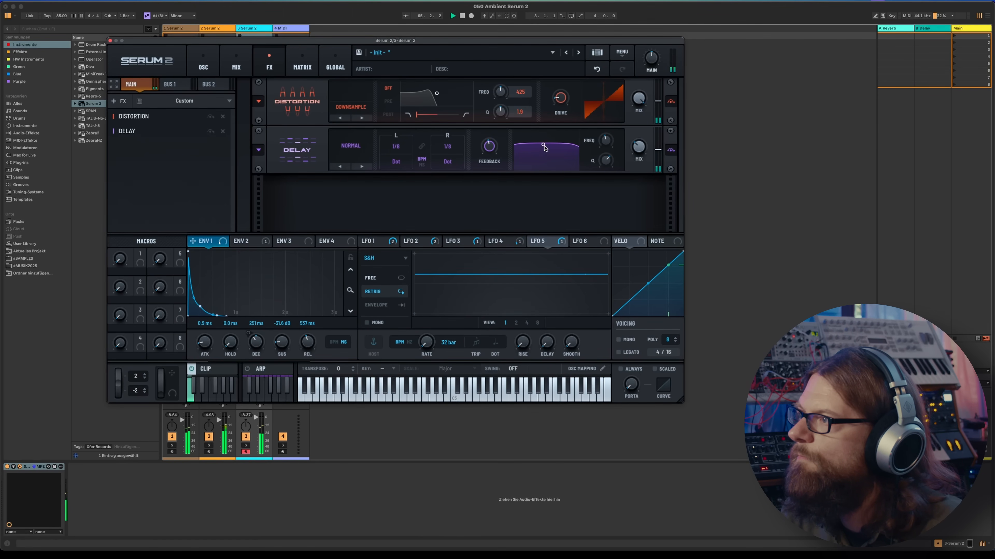
drag(638, 146, 638, 139)
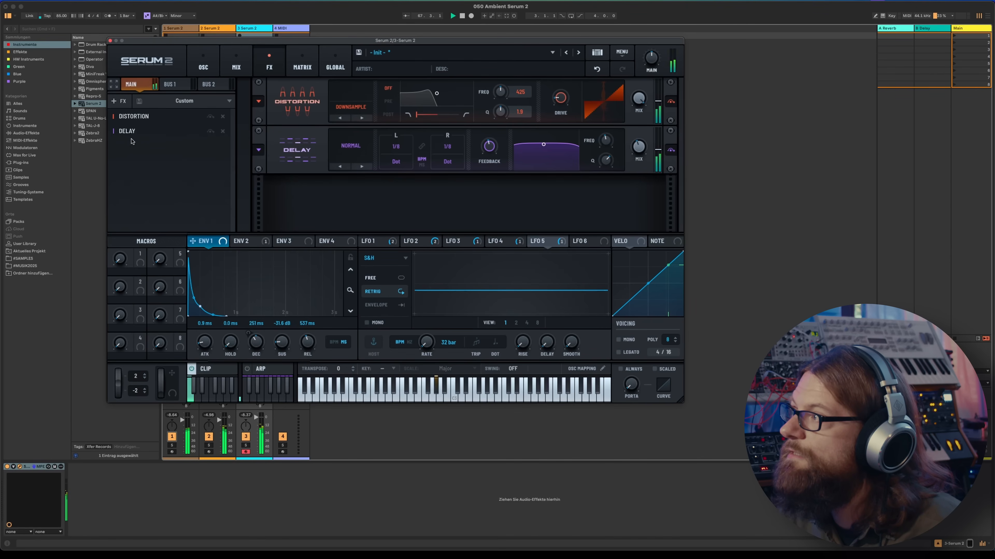
Add a second Delay with both sides at 1/4, then adjust its filter, mix and feedback.
click(122, 103)
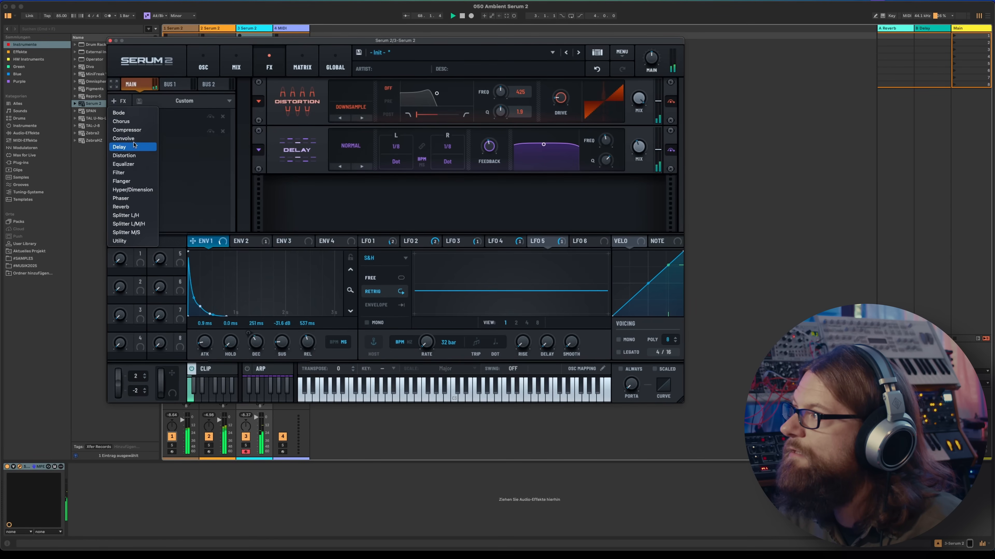
click(126, 147)
mouse_move(491, 201)
drag(546, 187, 547, 198)
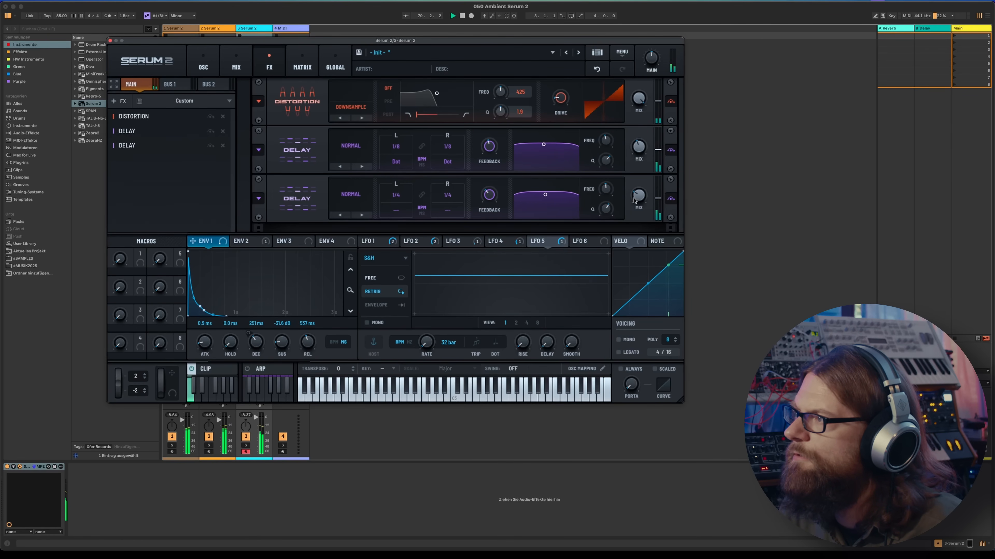
mouse_move(639, 144)
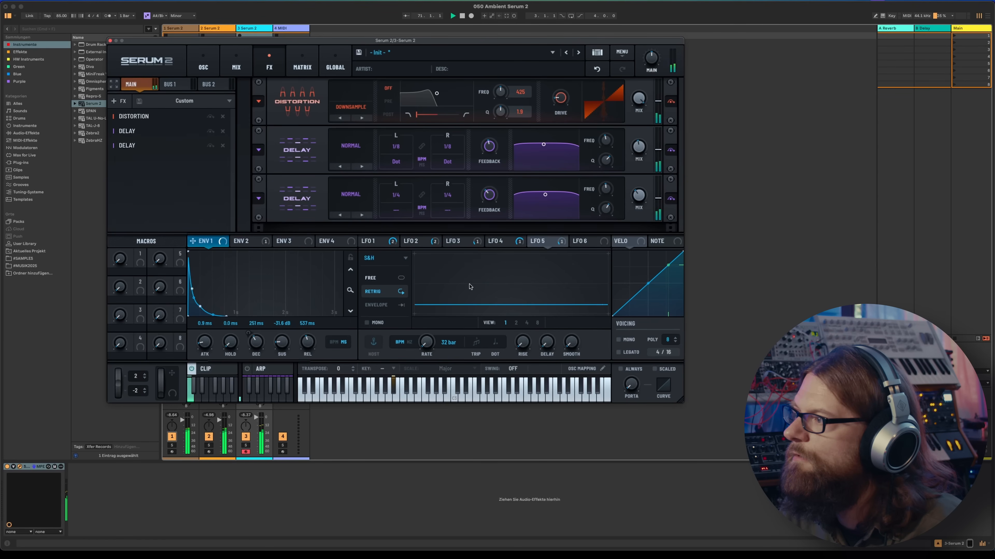
click(256, 417)
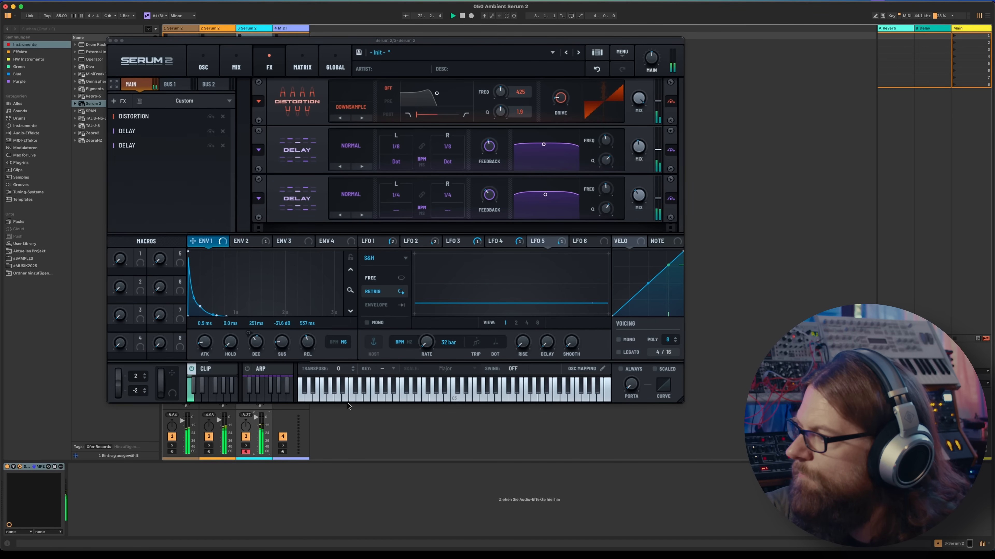
click(489, 194)
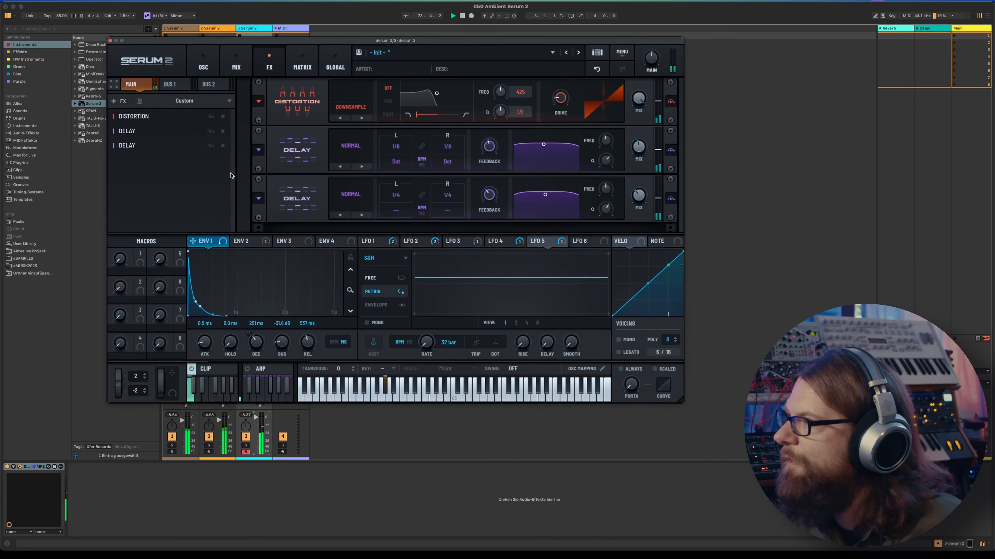
Add a Reverb after the delays in Hall mode with spin depth 25 and low cut 30, and adjust its mix.
click(117, 101)
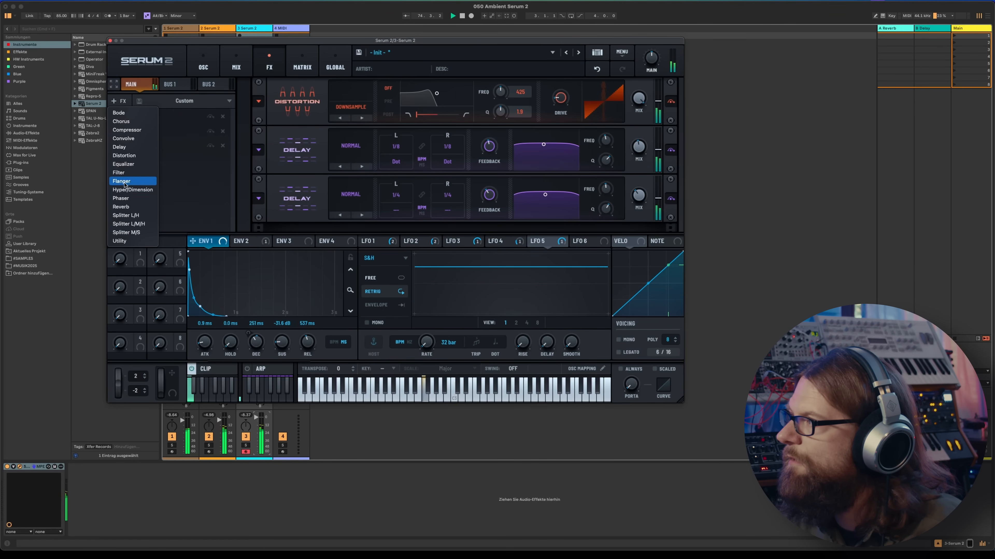
click(121, 206)
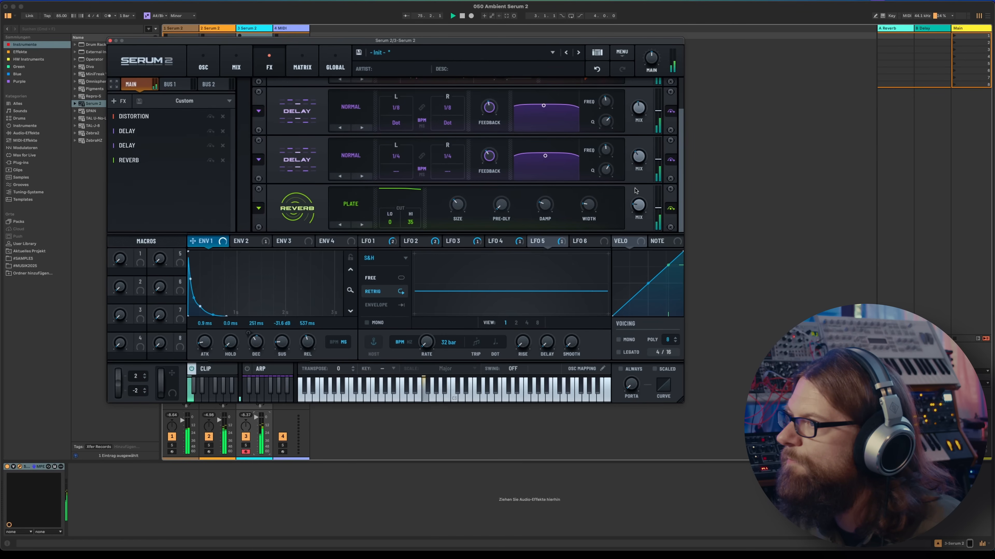
click(361, 225)
drag(648, 208, 647, 216)
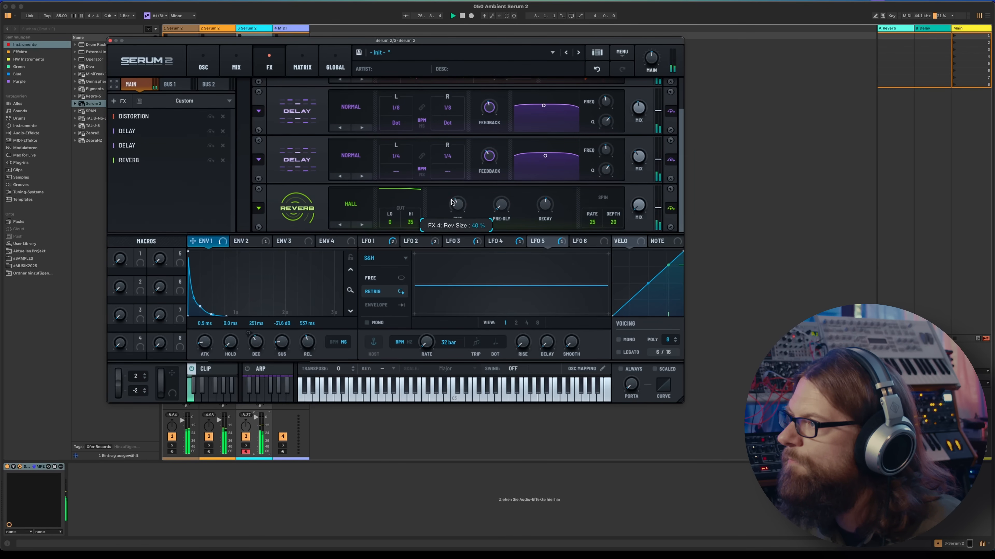
drag(613, 222, 613, 218)
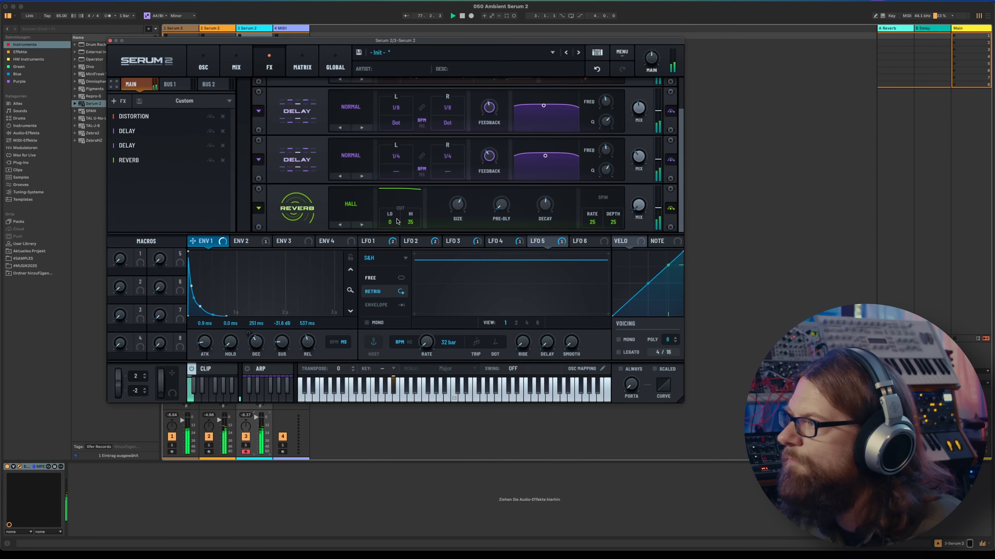
drag(390, 243, 395, 192)
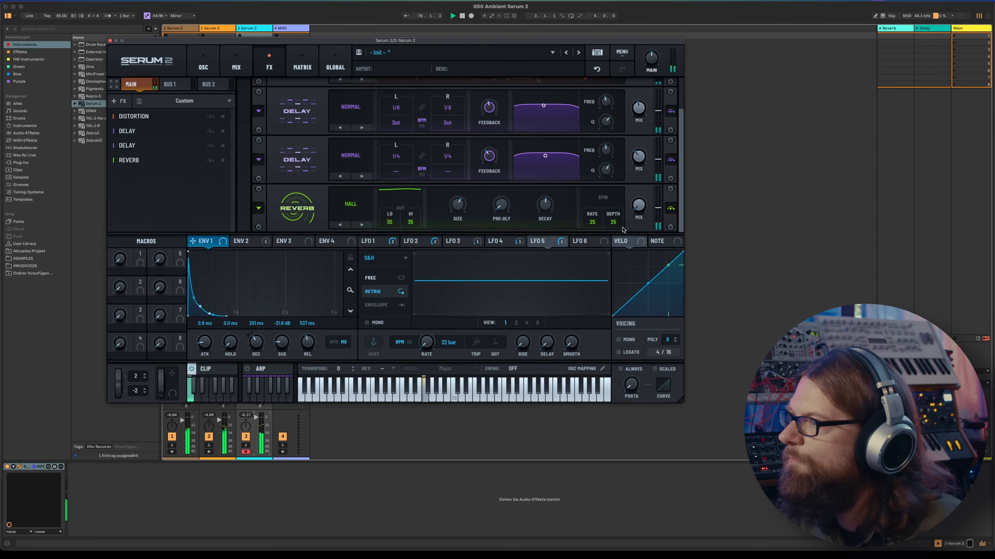
drag(640, 205, 641, 183)
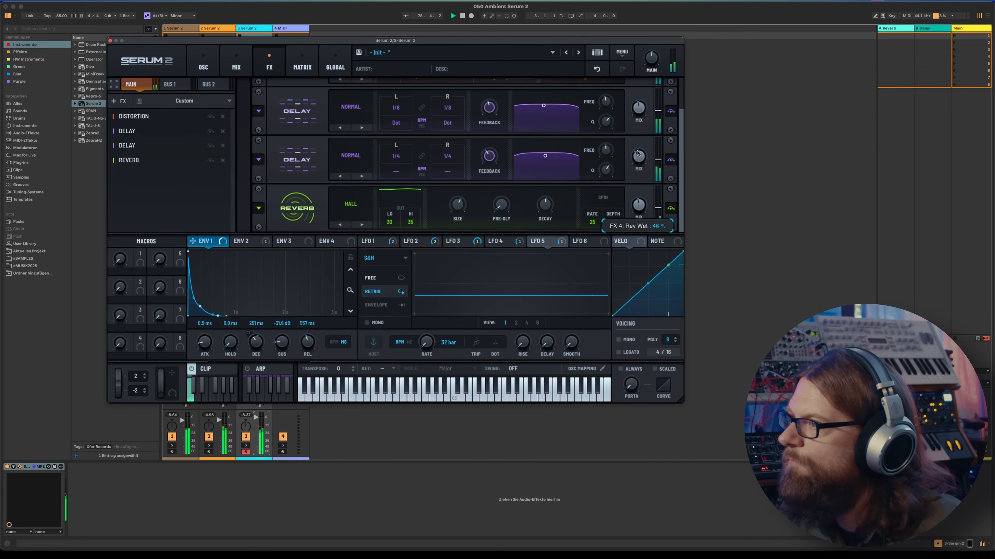
drag(647, 208, 643, 202)
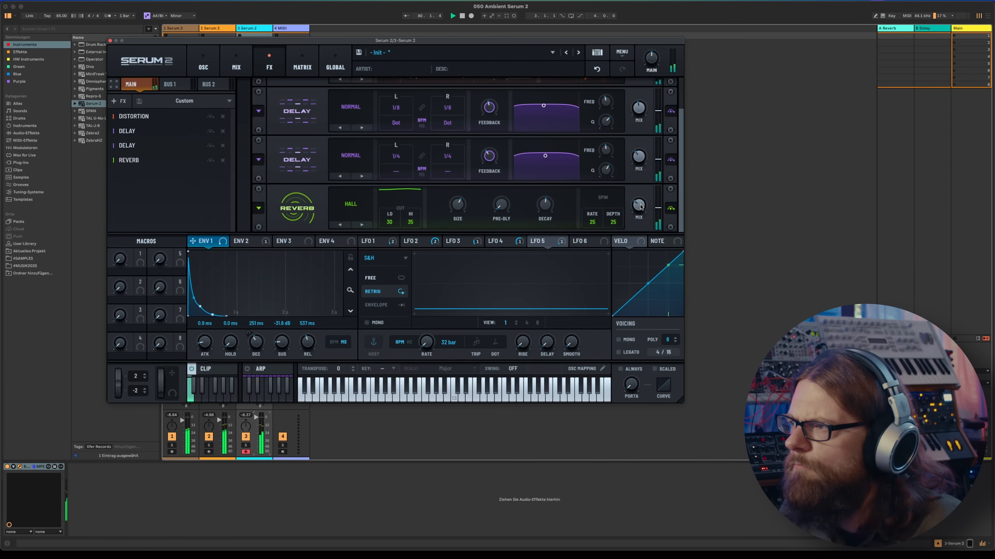
Solo track 3 and adjust the Reverb's size and decay, setting the spin rate to 20 and depth to 21.
click(245, 446)
drag(637, 204, 617, 218)
double_click(617, 217)
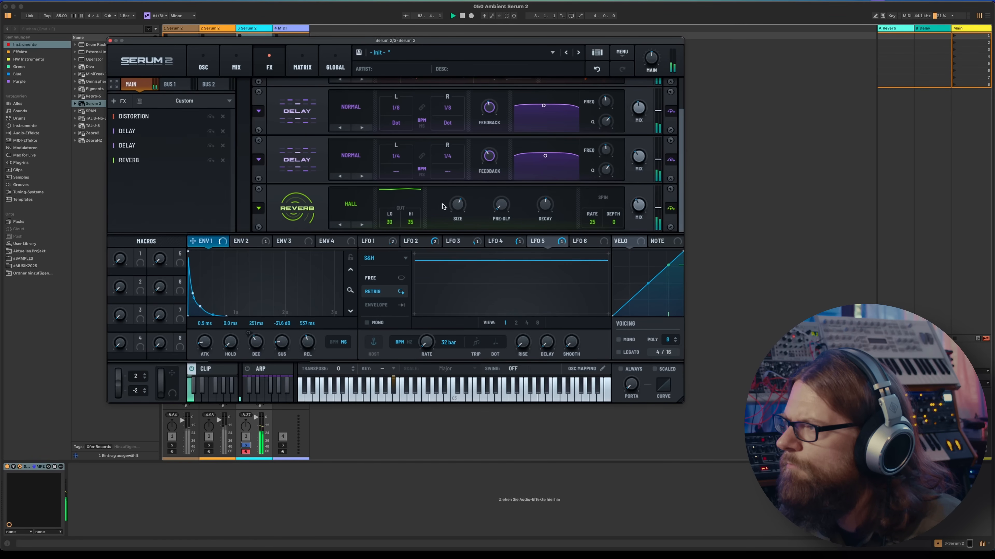
drag(454, 208, 456, 222)
mouse_move(545, 204)
mouse_down()
mouse_move(549, 174)
mouse_move(549, 187)
mouse_up()
mouse_move(610, 222)
mouse_down()
mouse_move(615, 197)
mouse_move(593, 228)
mouse_up()
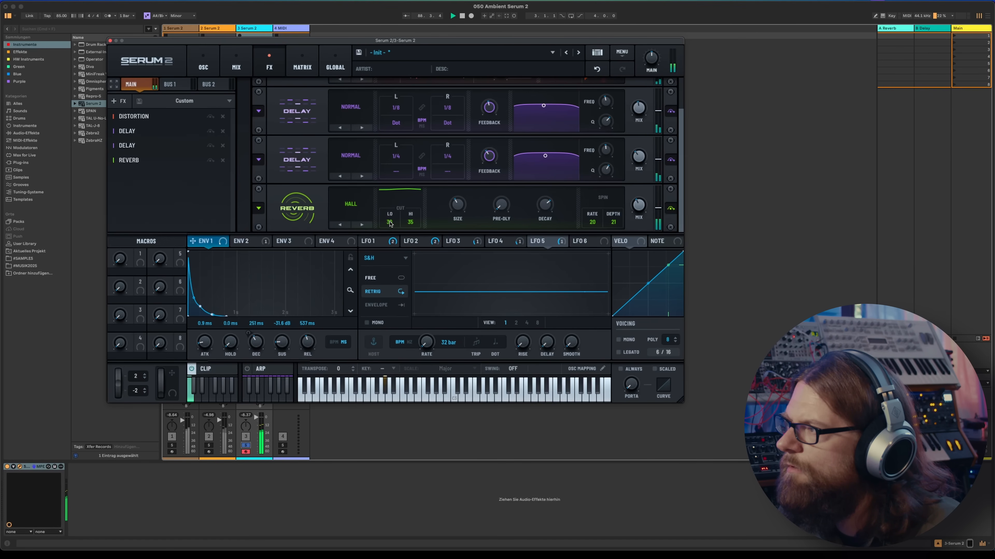
Set the Reverb's high cut to 63 and spin rate to 25, and readjust its size, decay and mix.
drag(399, 224, 406, 191)
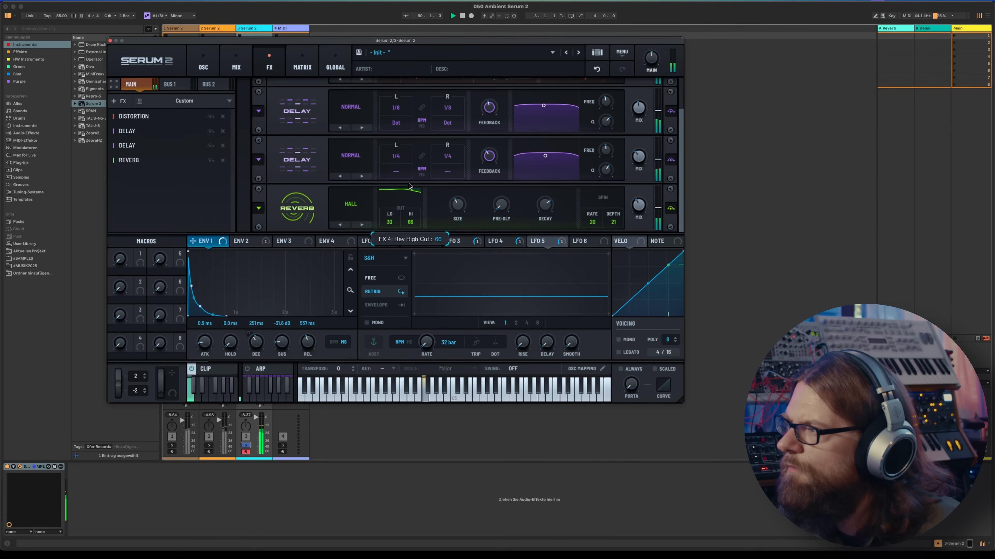
drag(410, 189, 458, 199)
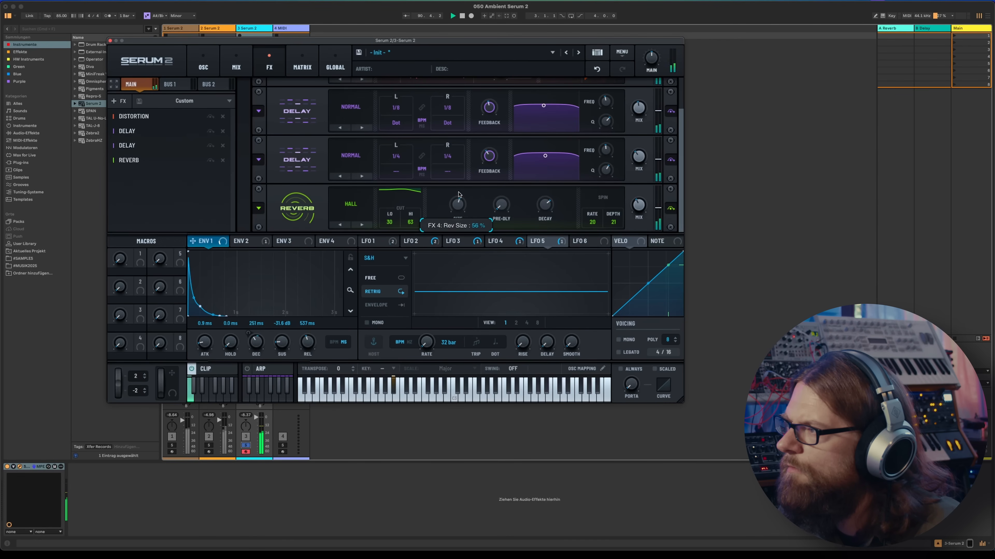
drag(548, 203, 548, 212)
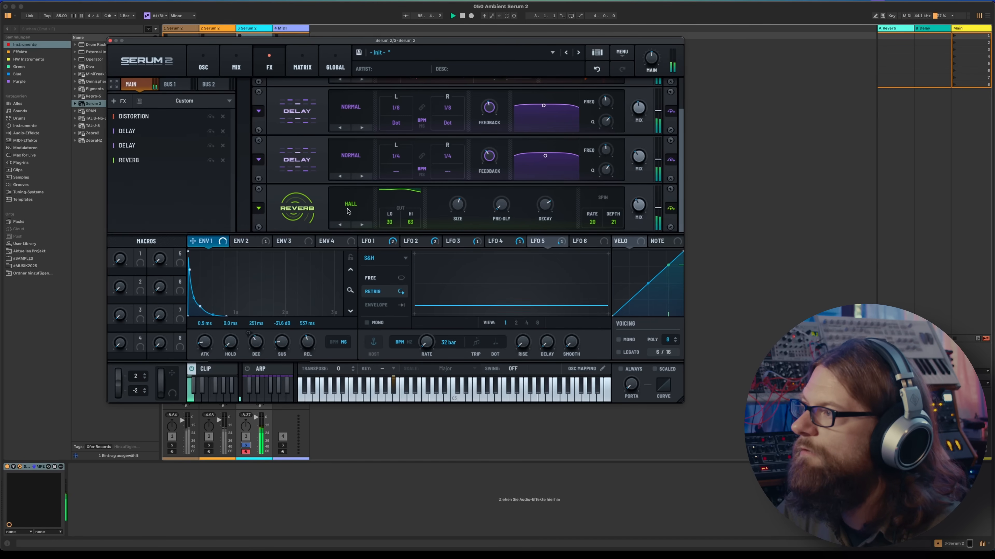
drag(386, 44, 444, 40)
mouse_move(672, 217)
mouse_down()
mouse_move(678, 196)
mouse_move(657, 192)
mouse_move(655, 212)
mouse_move(675, 232)
mouse_up()
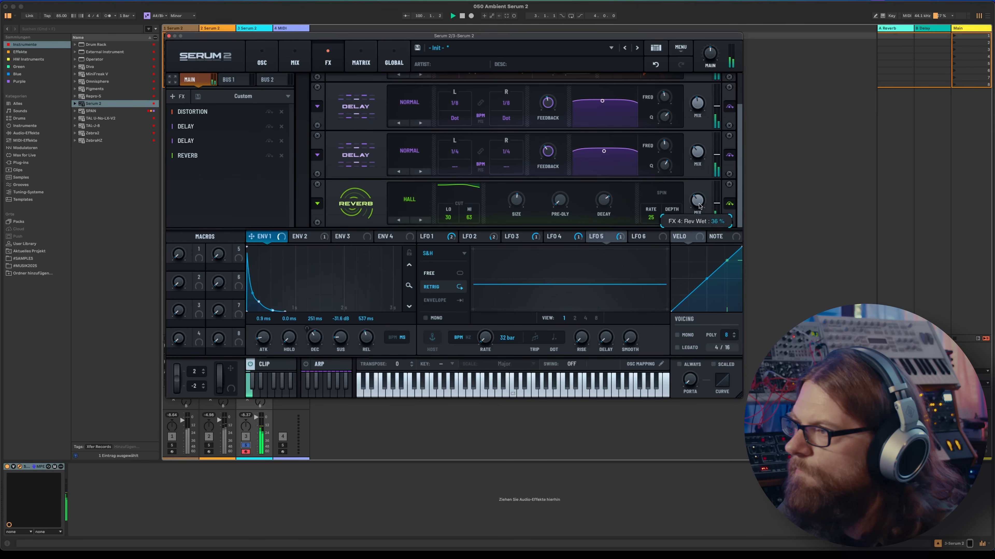
Switch Filter 1 to MG Low 18, route oscillator B through it and lower its cutoff.
click(261, 62)
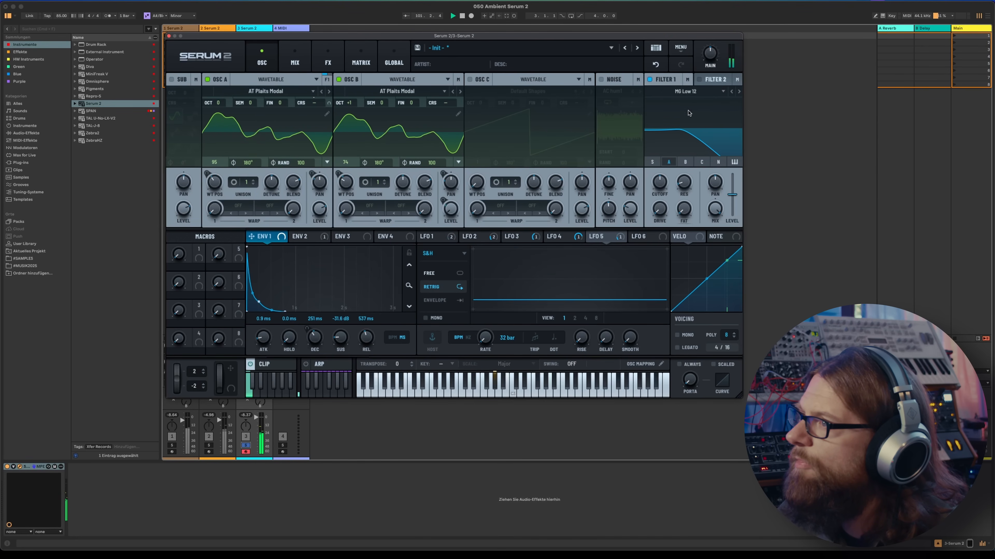
click(739, 91)
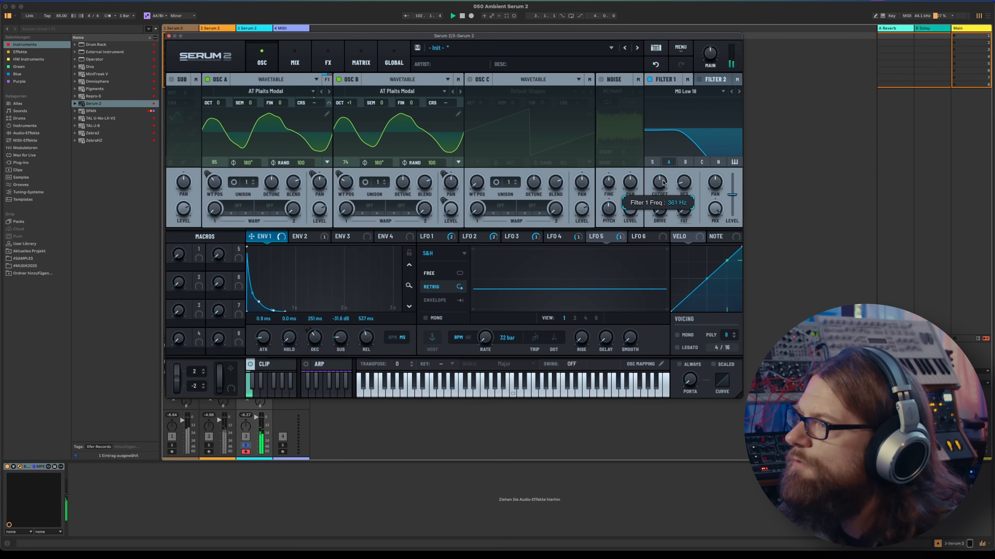
mouse_move(663, 184)
mouse_down()
mouse_move(662, 148)
mouse_move(661, 168)
mouse_up()
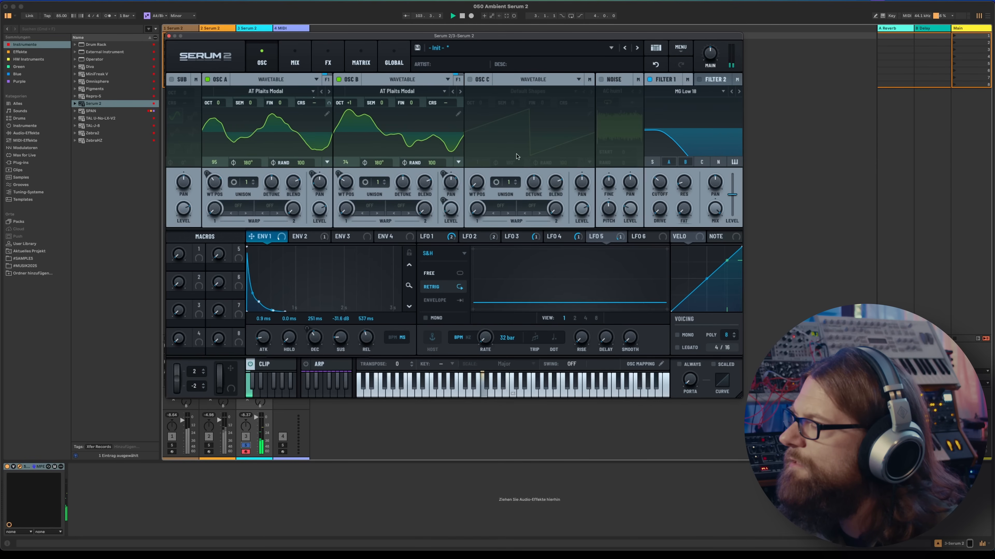
Modulate Filter 1's cutoff with Envelope 3, using 664 ms decay, 5% sustain and 1.65 s release.
click(345, 237)
drag(336, 238, 658, 181)
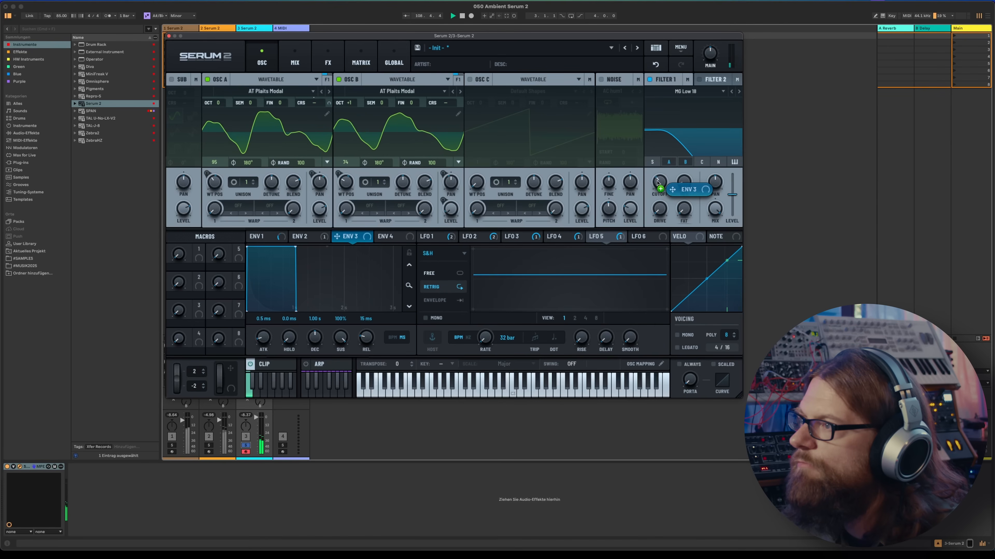
drag(365, 338, 338, 378)
drag(320, 340, 319, 344)
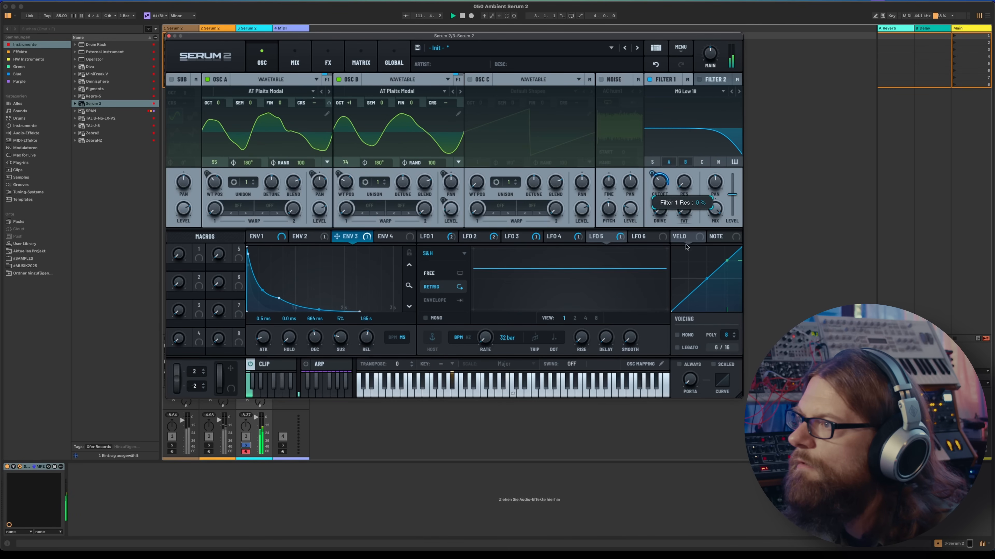
Change Filter 1 to MG Low 12 and rebalance its cutoff, at about 104 Hz, with the Envelope 3 modulation amount.
mouse_move(653, 173)
mouse_down()
mouse_move(657, 185)
mouse_move(661, 152)
mouse_move(654, 188)
mouse_move(654, 180)
mouse_up()
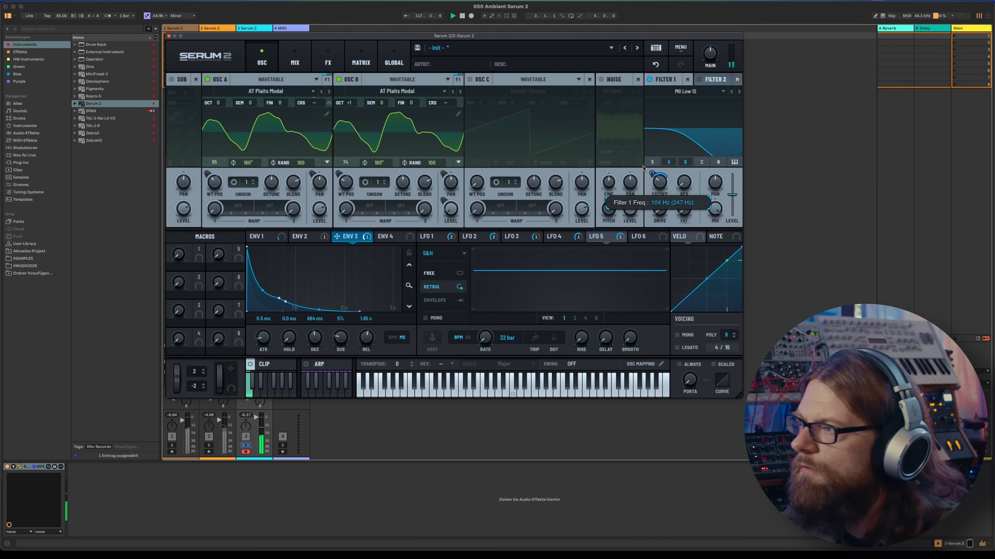
drag(642, 163, 635, 166)
Enable mono voicing, set Envelope 1 to 877 ms decay, -21.9 dB sustain and 1.19 s release, and unsolo track 3.
click(258, 237)
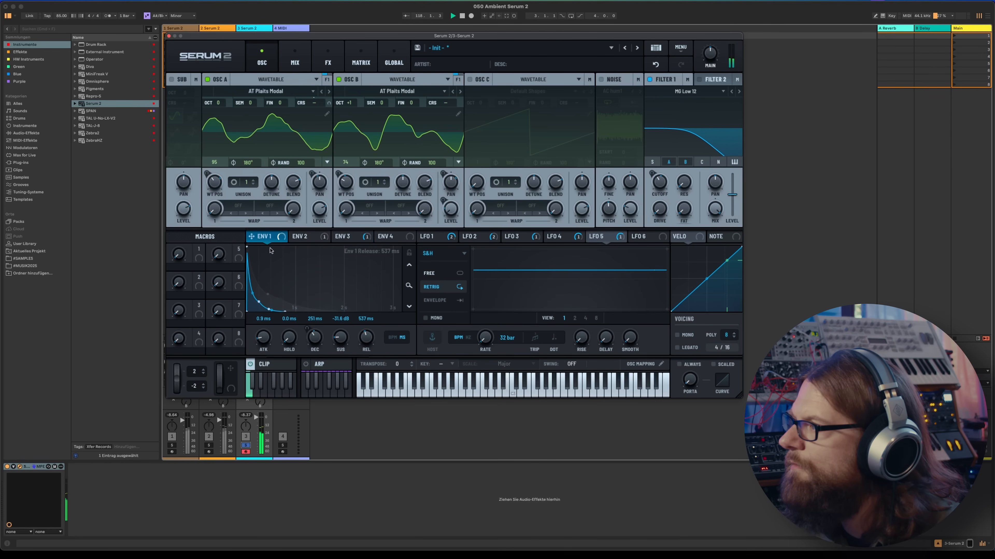
drag(340, 338, 371, 331)
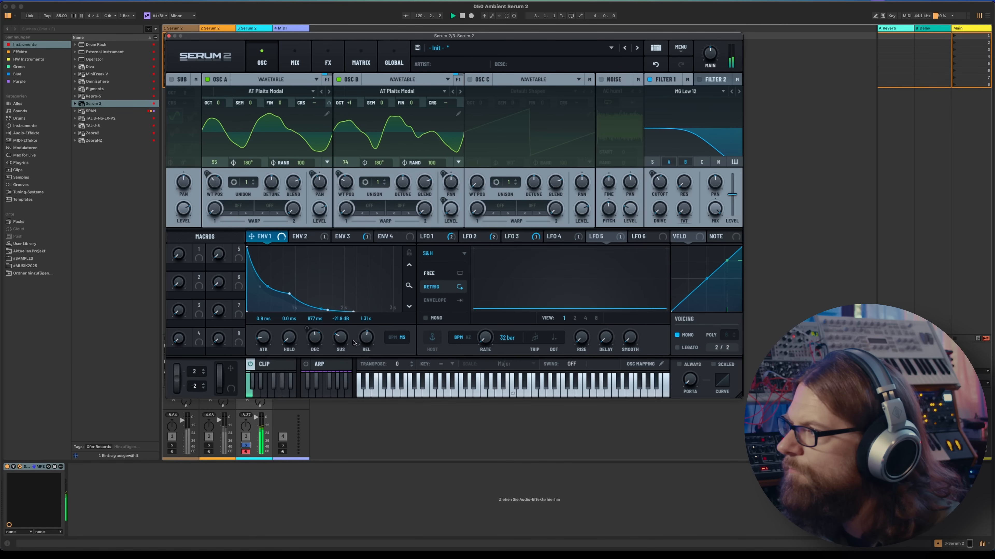
drag(368, 336, 368, 340)
click(246, 446)
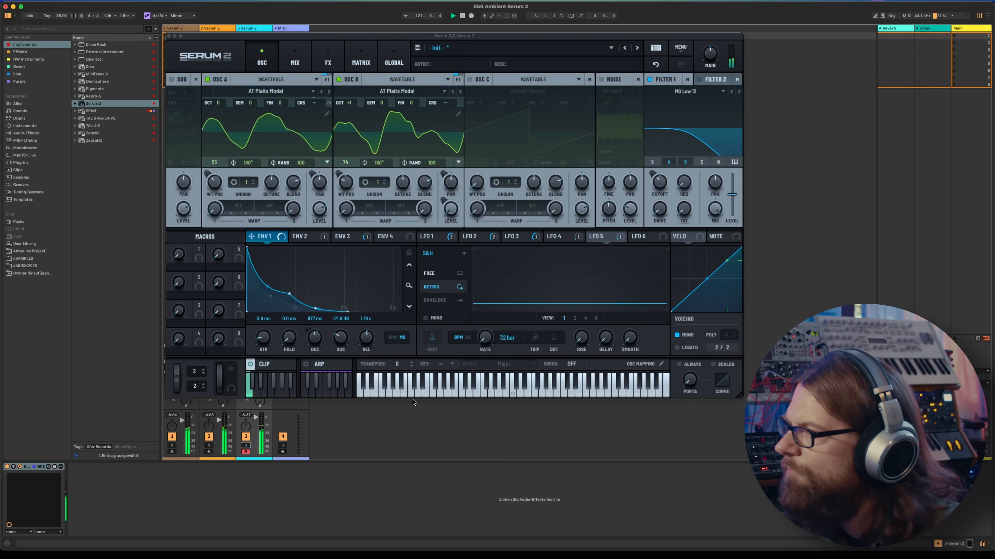
Balance the Reverb's mix at about 49% against the delays and the other tracks.
click(327, 59)
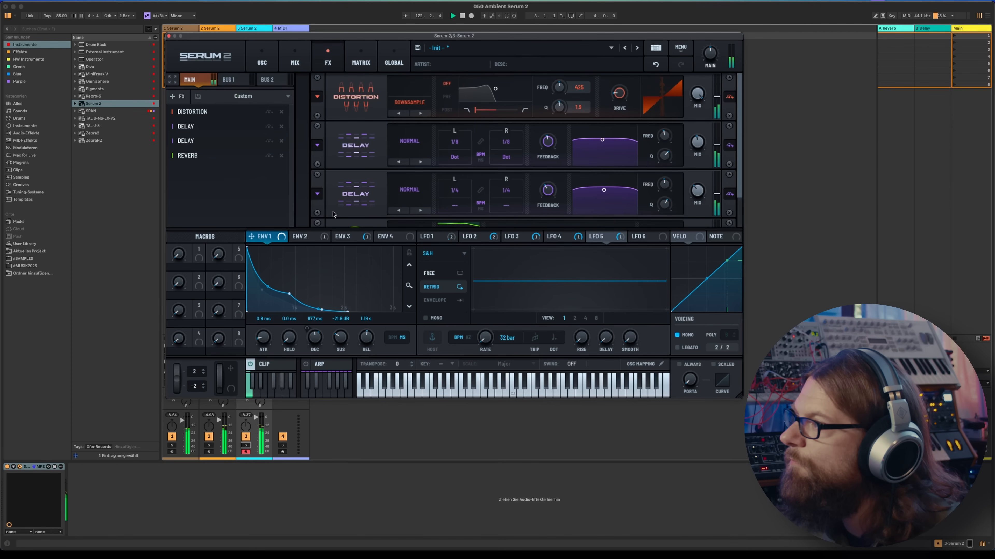
scroll(683, 164, down, 3)
mouse_move(700, 199)
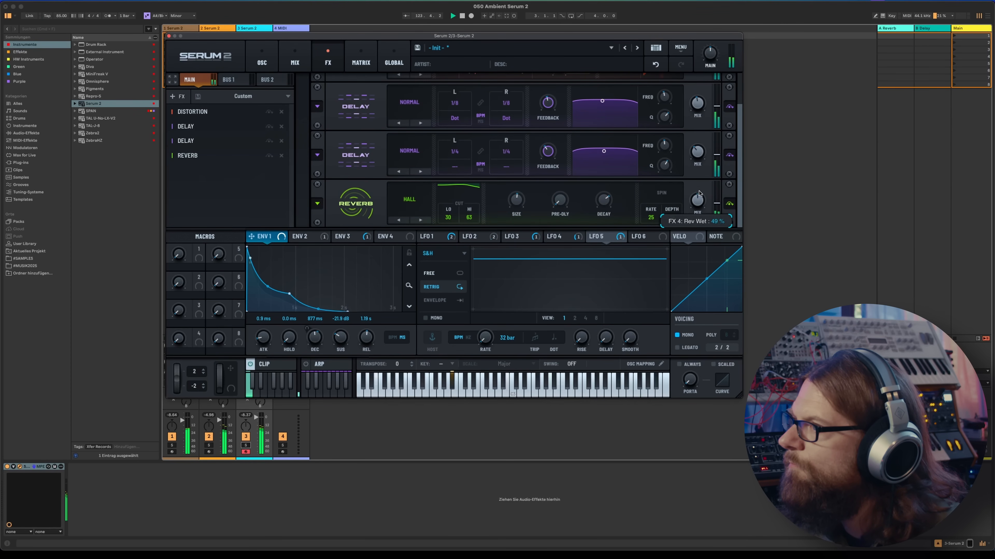
mouse_move(698, 98)
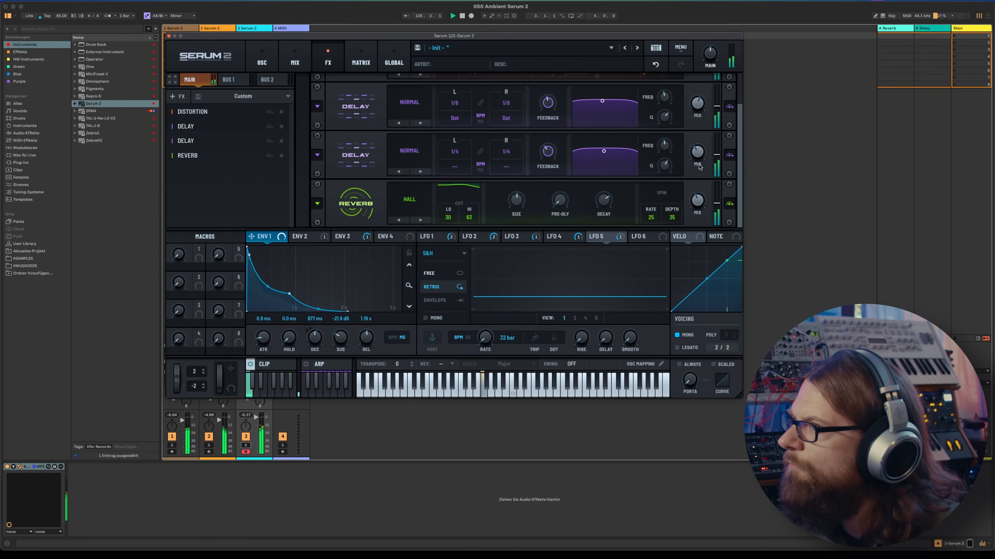
Review Envelope 2 and the modulation routings, and fine-tune Filter 1's cutoff.
click(307, 236)
click(360, 59)
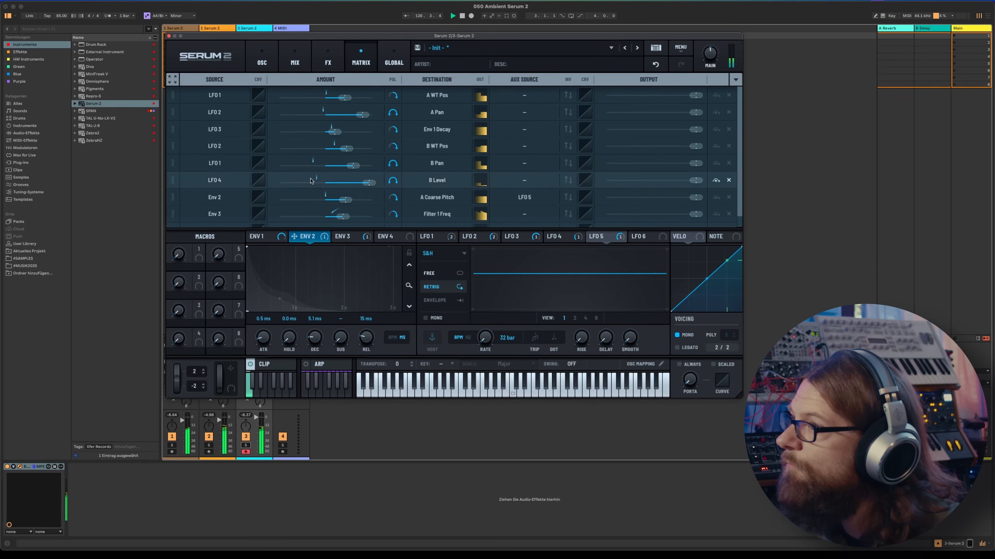
click(262, 59)
mouse_move(664, 181)
mouse_down()
mouse_move(670, 156)
mouse_move(667, 182)
mouse_up()
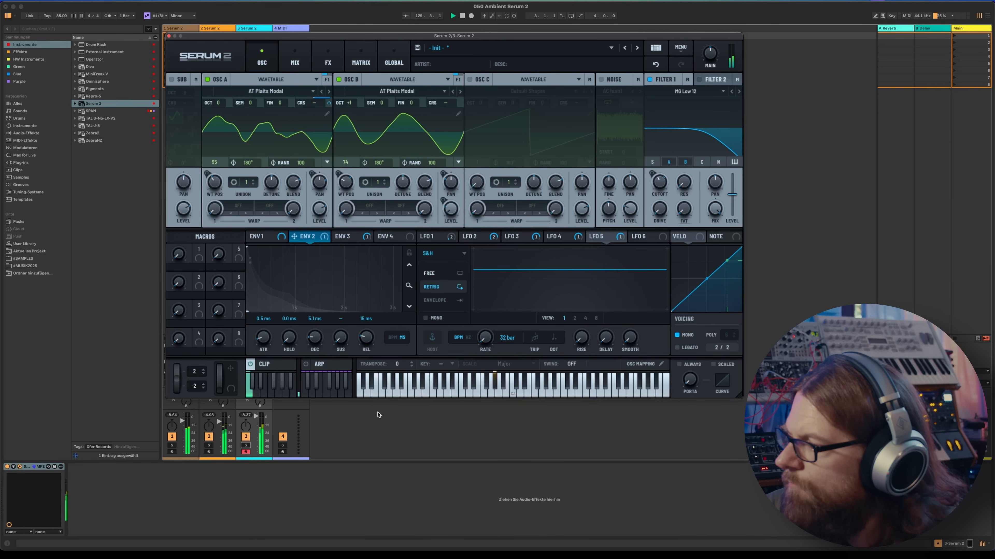
Set the Envelope 2 modulation amount on oscillator A's coarse pitch to 25%.
click(367, 56)
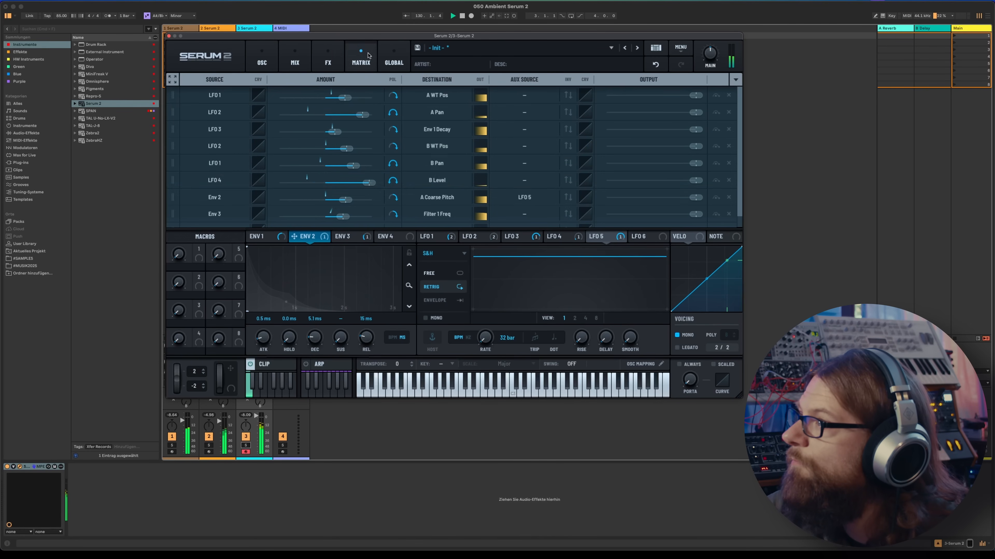
scroll(265, 198, down, 1)
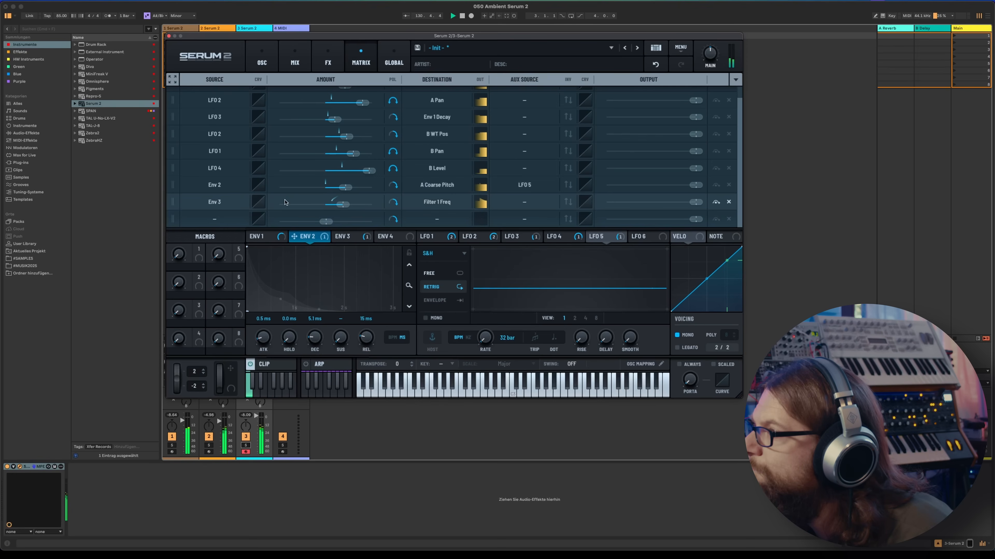
drag(346, 190, 342, 192)
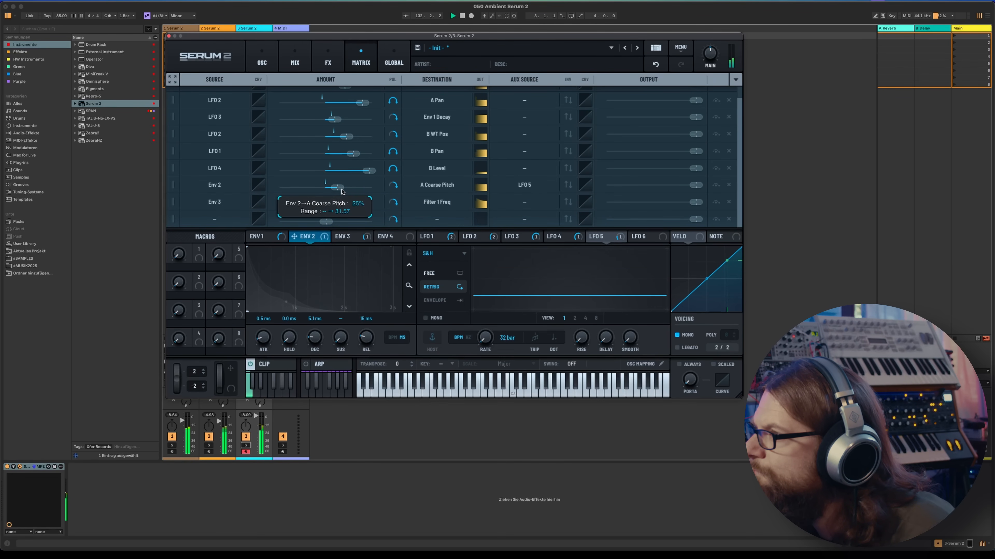
Readjust Filter 1's cutoff, at about 177 Hz, and its Envelope 3 modulation against the other tracks.
click(261, 59)
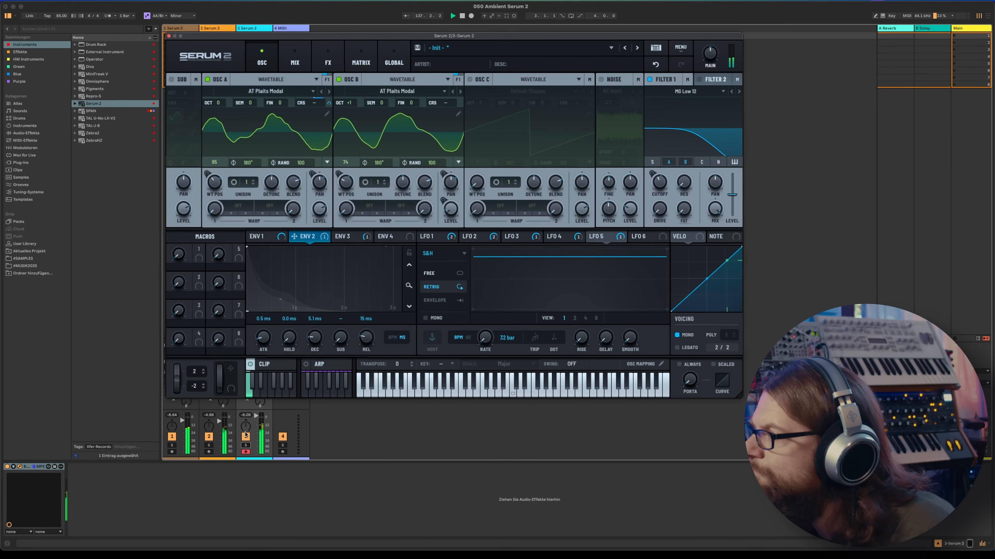
click(190, 426)
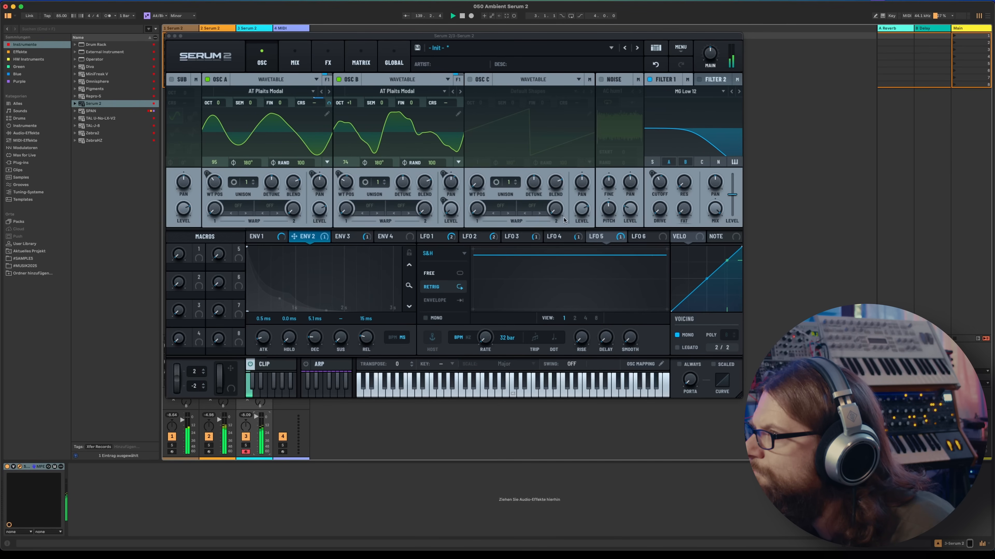
mouse_move(659, 181)
mouse_down()
mouse_move(656, 191)
mouse_move(657, 140)
mouse_move(651, 196)
mouse_move(648, 167)
mouse_up()
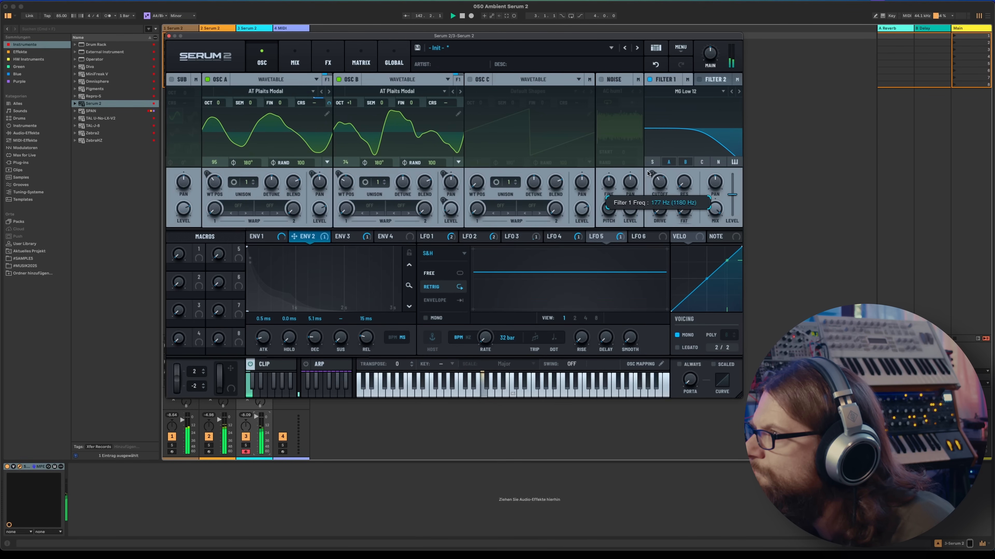
Set the Distortion's drive to about 15% and return to the oscillator view.
click(328, 61)
mouse_move(618, 93)
mouse_down()
mouse_move(624, 84)
mouse_move(624, 98)
mouse_up()
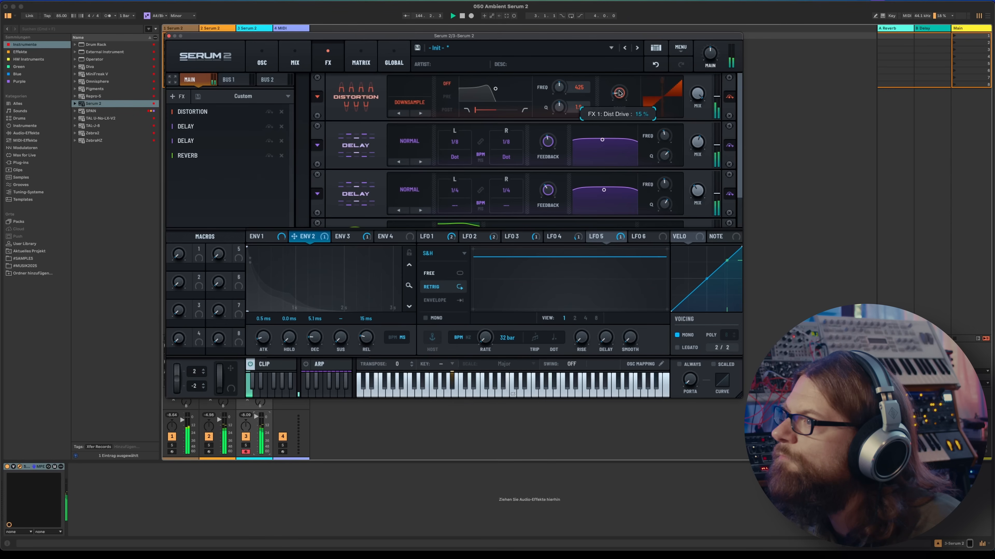
click(262, 59)
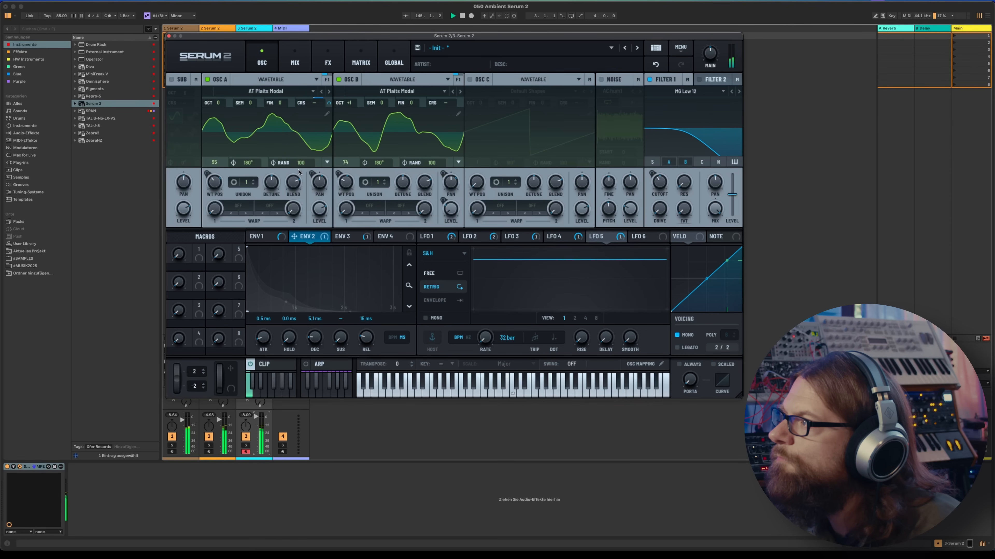
Set oscillator A's wavetable position to 80 and apply the Bend + warp at about 54%.
drag(216, 184, 217, 194)
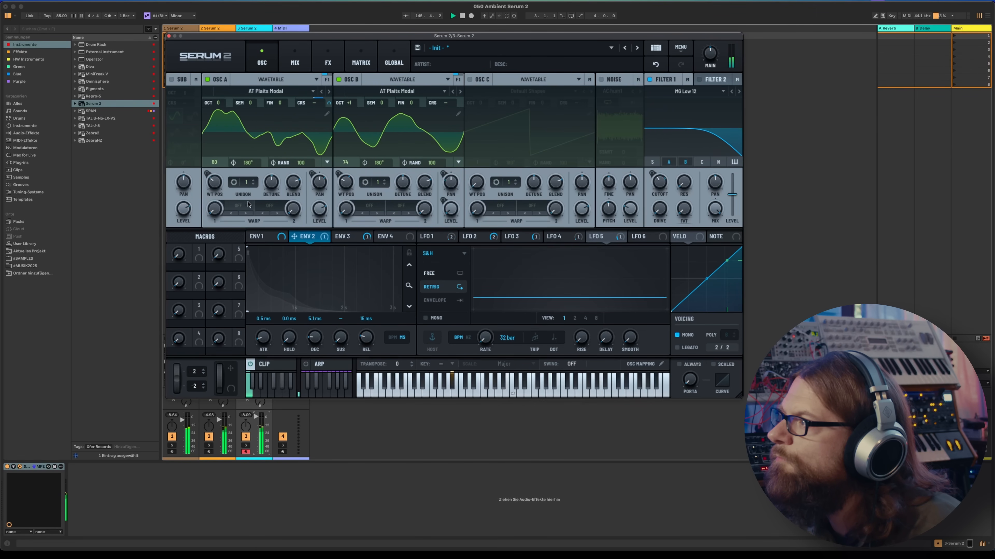
click(245, 214)
drag(217, 208, 219, 177)
drag(218, 136, 216, 152)
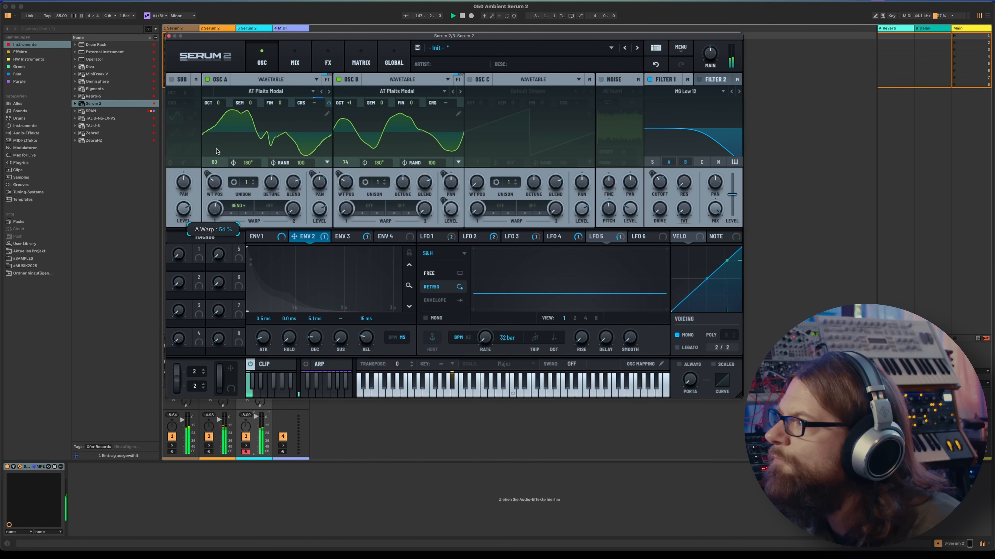
Audition PWM and other warp modes on oscillator A, settle on Bend + again and readjust the warp amount.
click(245, 214)
click(245, 213)
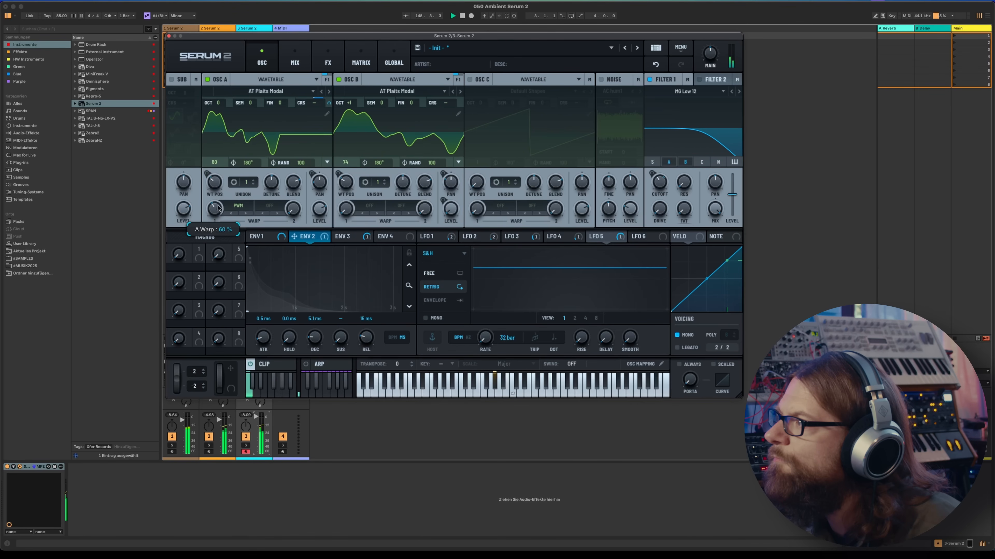
click(236, 206)
click(236, 210)
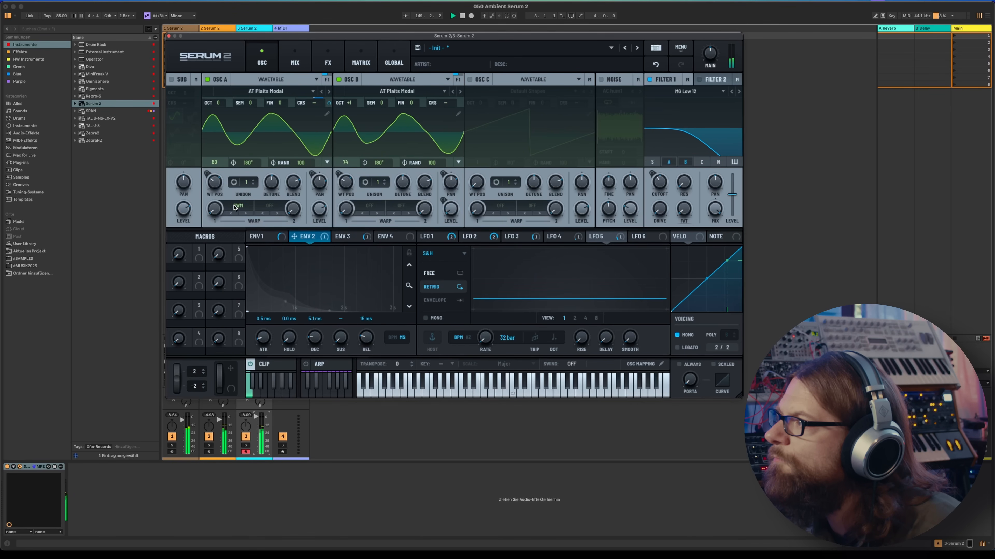
click(244, 213)
drag(215, 209, 322, 228)
Try extra unison voices and detuning on oscillator A.
click(253, 181)
click(254, 181)
mouse_move(319, 212)
click(253, 184)
click(253, 184)
mouse_move(320, 214)
drag(271, 185, 219, 233)
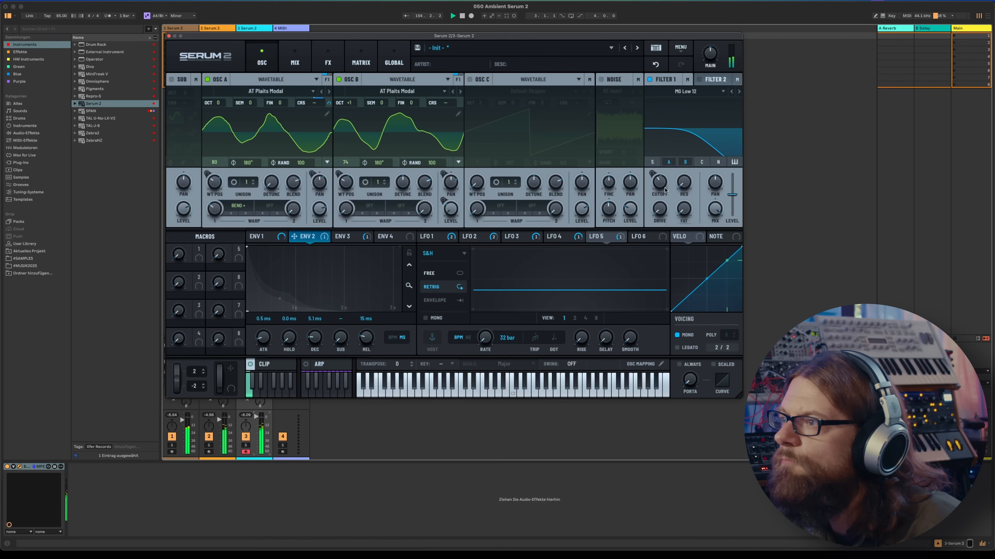
Set LFO 6 to a free-running S&H shape and assign it to Filter 1's cutoff.
mouse_move(662, 178)
drag(661, 178, 661, 192)
click(646, 237)
click(437, 276)
click(443, 253)
click(434, 301)
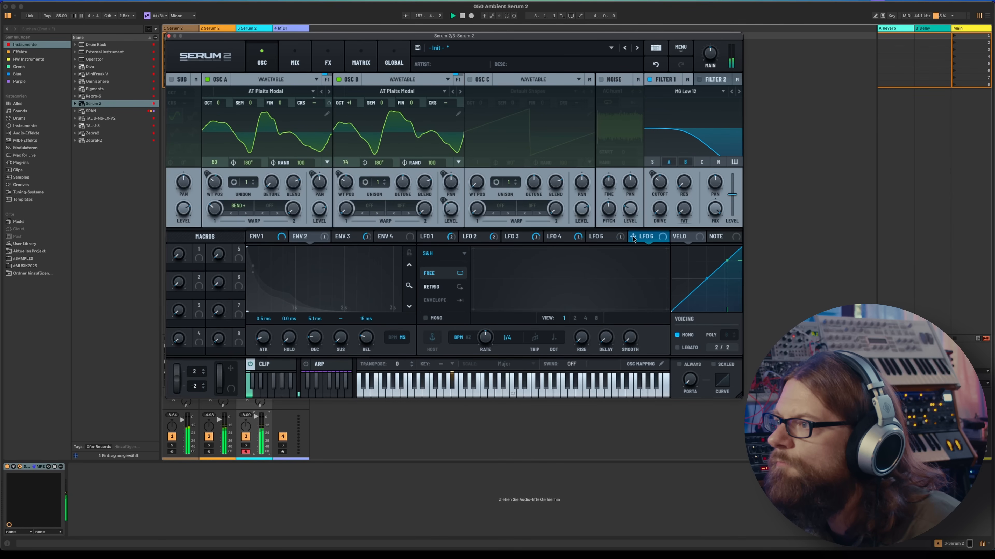
drag(633, 237, 652, 178)
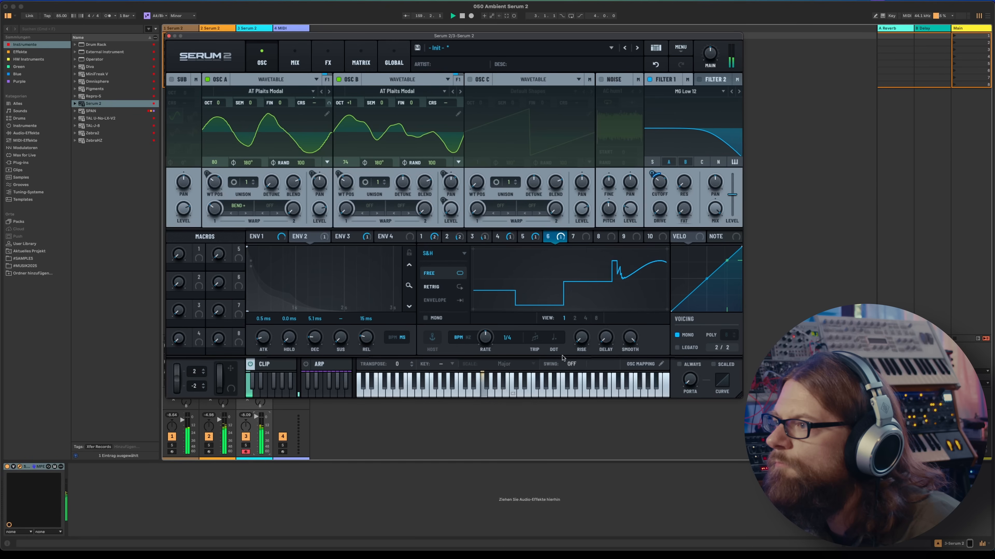
Set LFO 6's rate in hertz to 0.8 Hz and balance Filter 1's cutoff with its LFO 6 modulation depth.
click(470, 338)
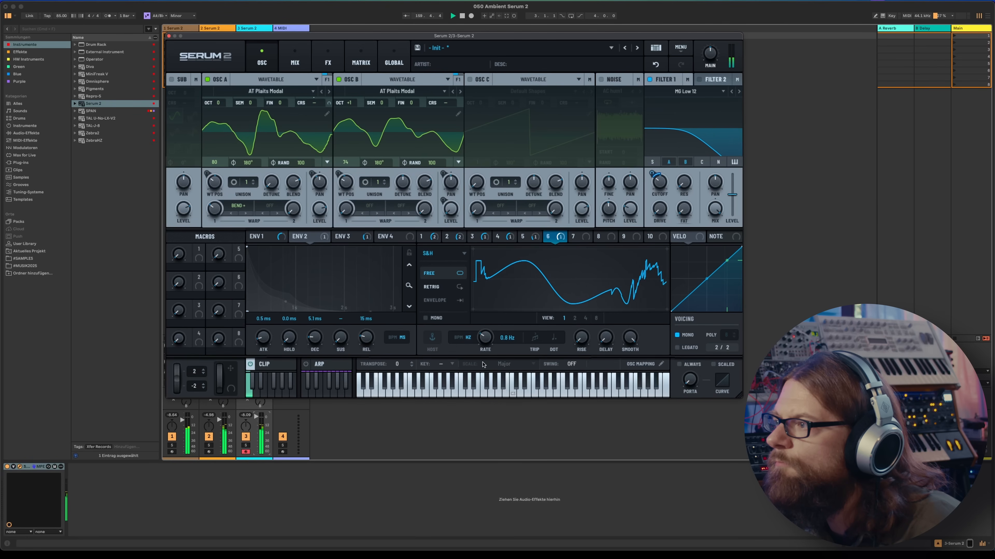
drag(483, 377, 483, 373)
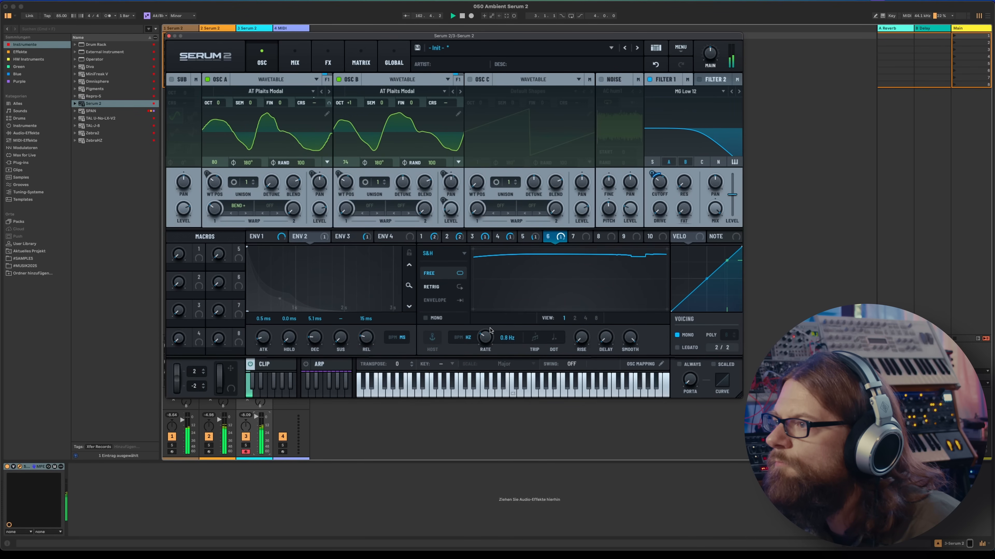
drag(489, 330, 491, 324)
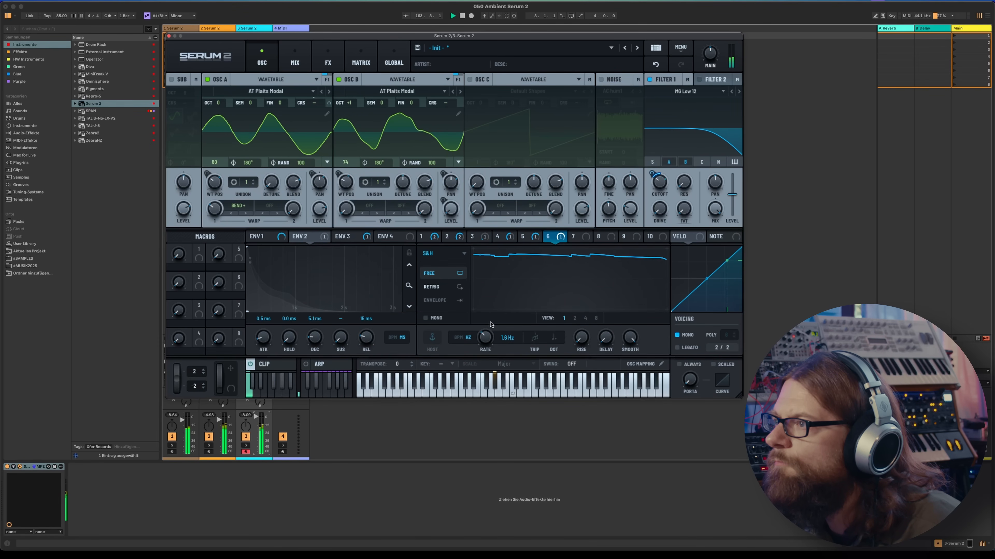
drag(652, 172, 654, 163)
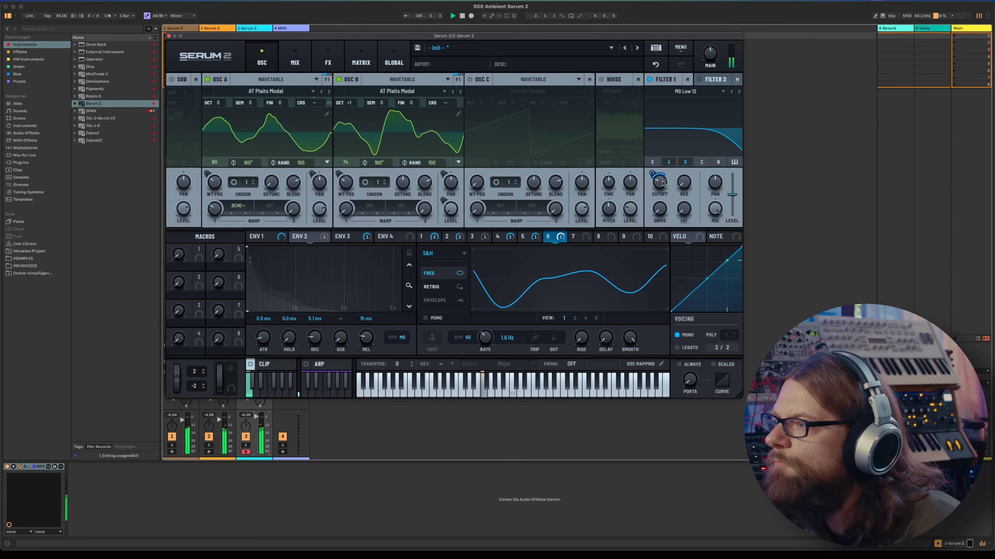
drag(485, 346, 484, 350)
drag(659, 183, 652, 169)
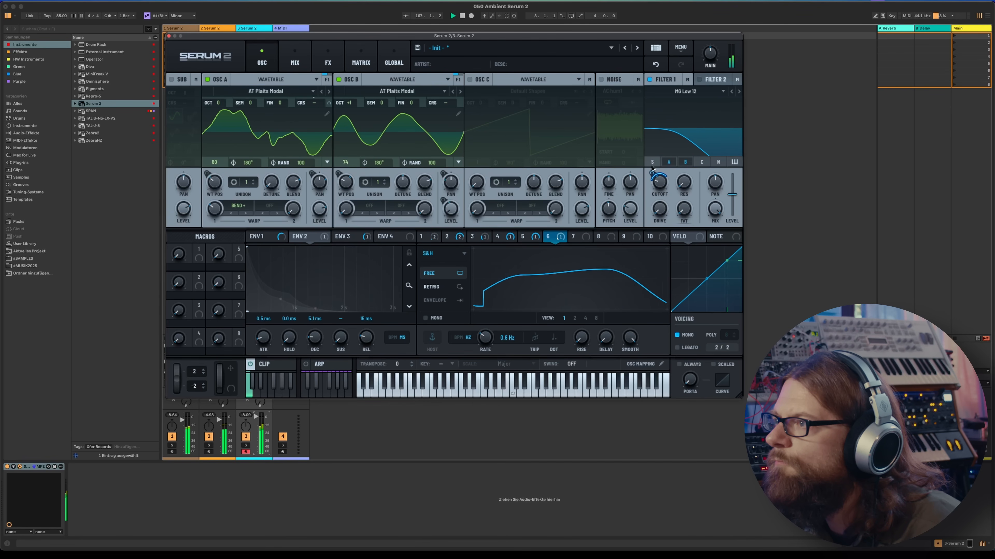
mouse_move(661, 182)
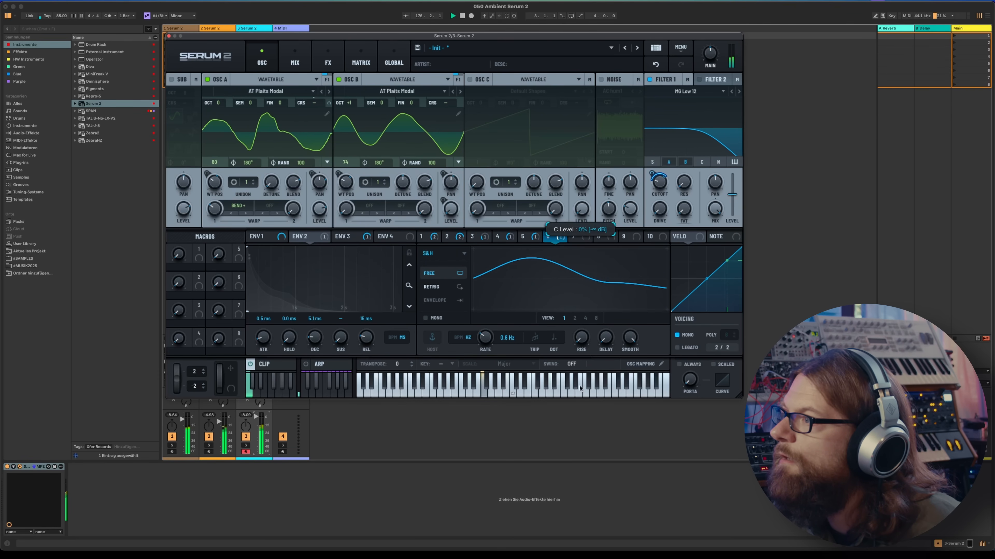
Enable oscillator C with the analog Basic Shapes wavetable, set its octave to +1 and adjust its level.
click(470, 79)
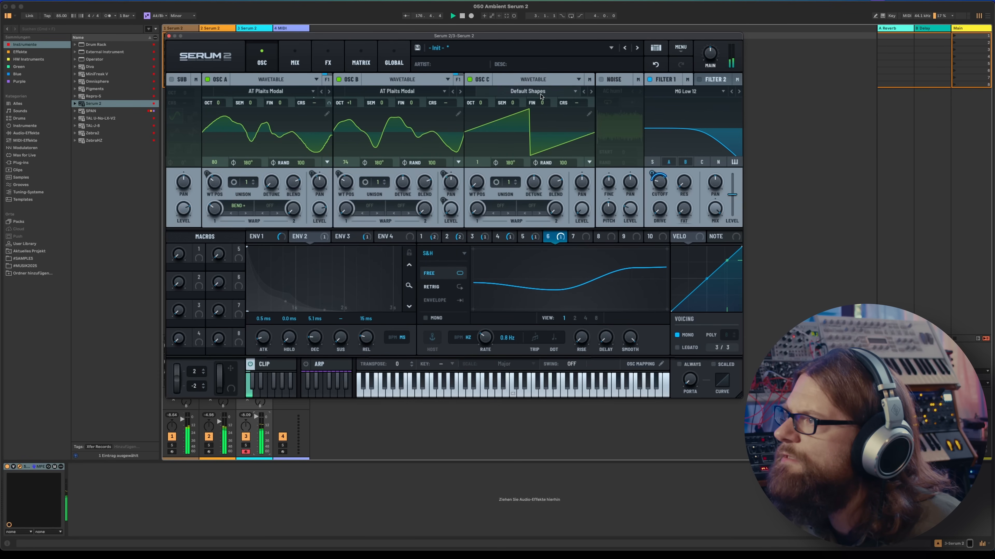
click(527, 90)
mouse_move(490, 101)
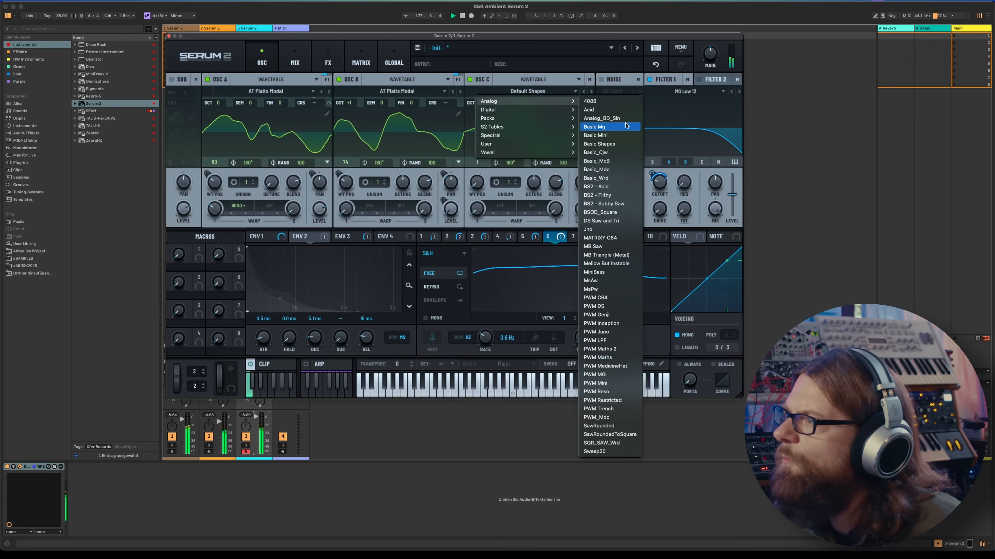
click(622, 144)
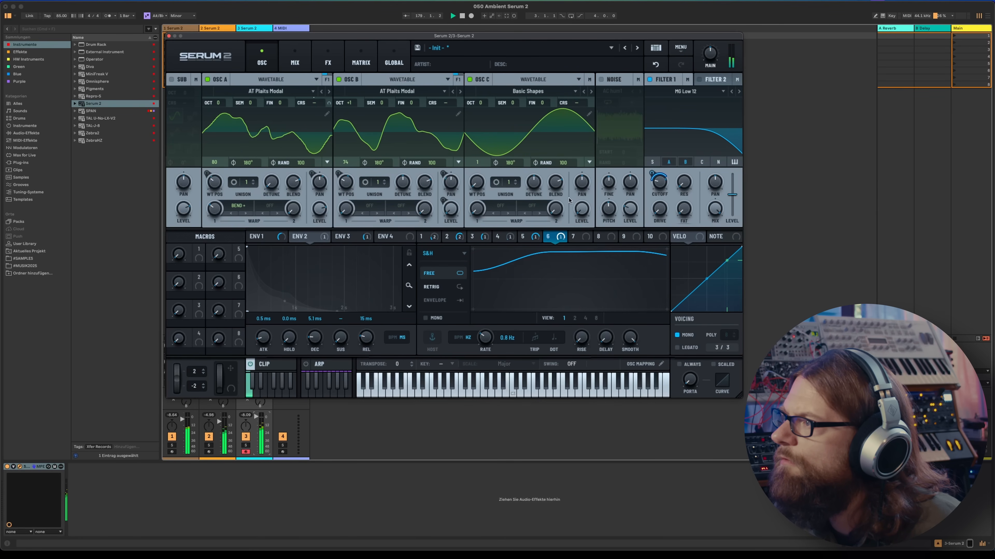
drag(480, 103, 483, 97)
drag(582, 209, 585, 118)
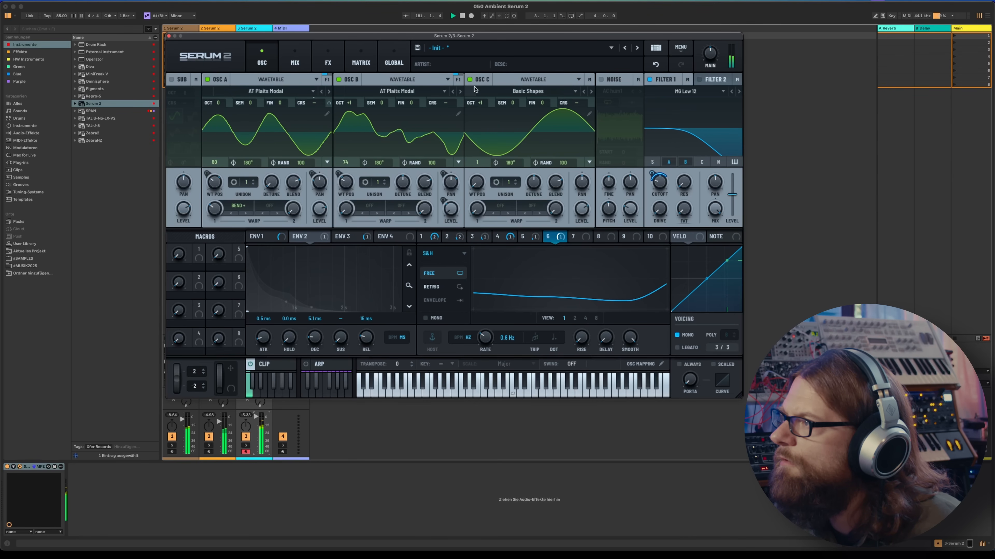
drag(485, 100, 485, 107)
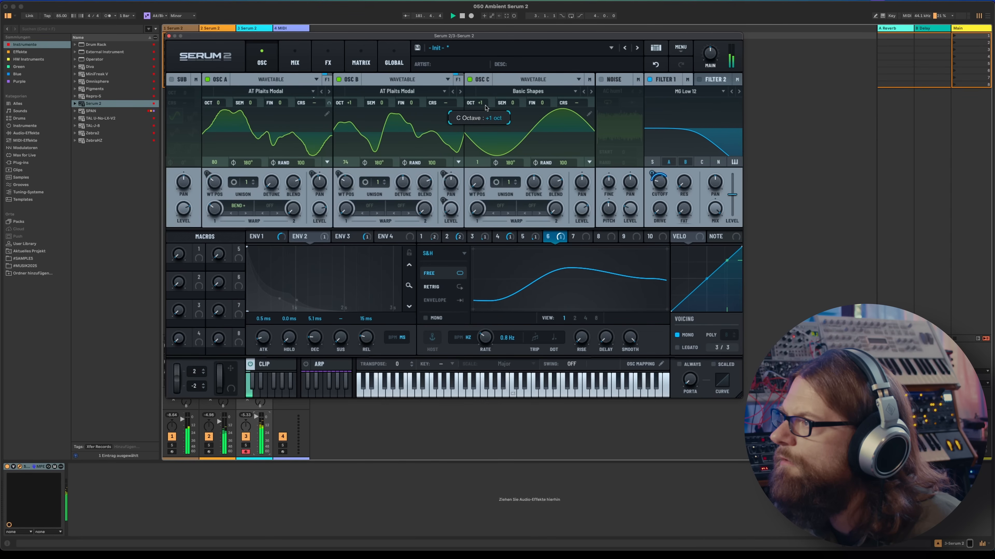
drag(581, 212, 582, 208)
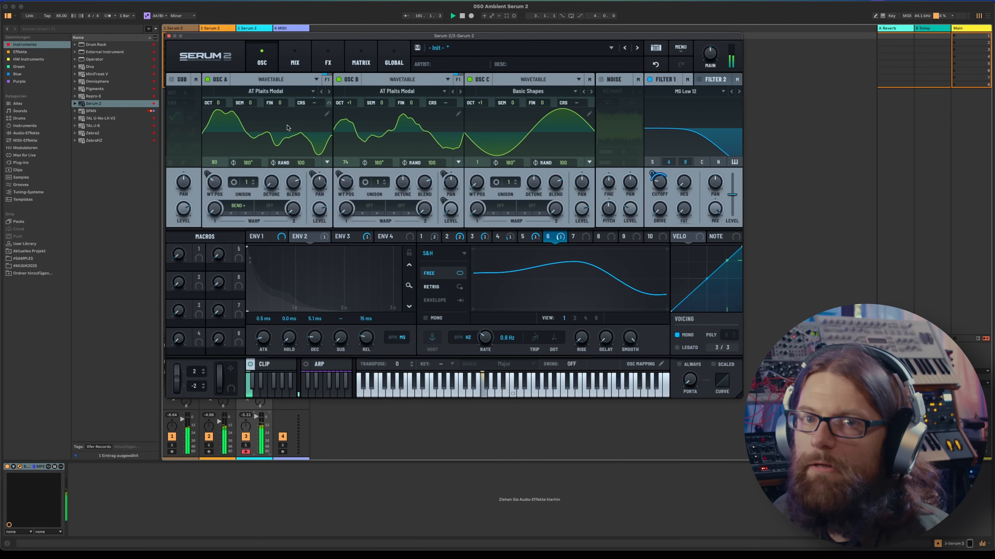
With track 3 soloed, set Env 2's modulation of oscillator A's coarse pitch to 17% and fine-tune oscillator C's level.
click(245, 446)
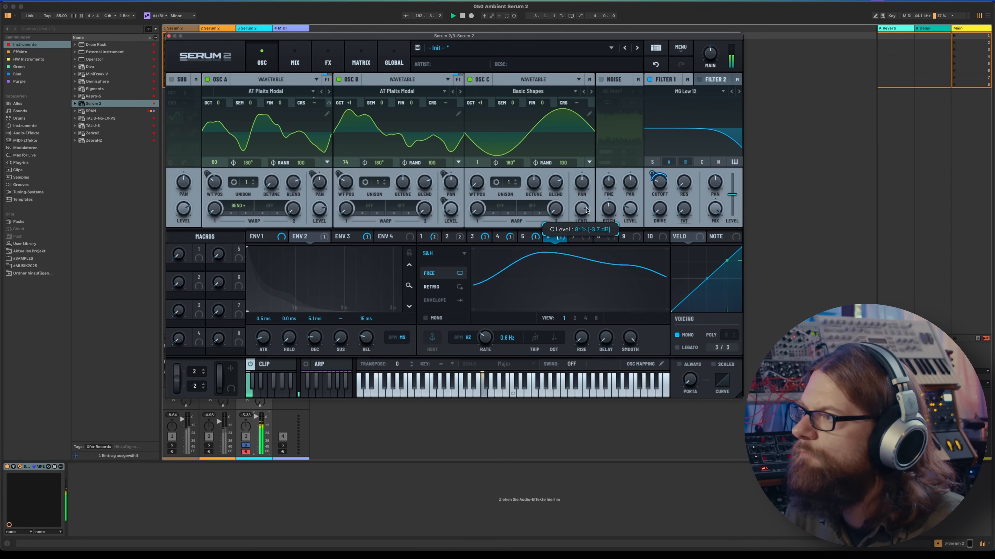
click(360, 59)
drag(340, 205, 336, 206)
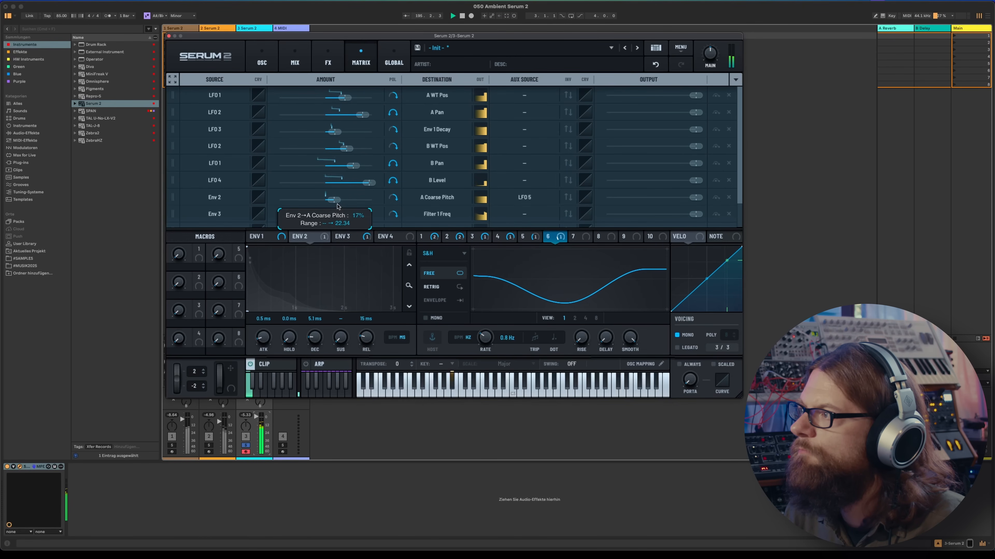
click(262, 60)
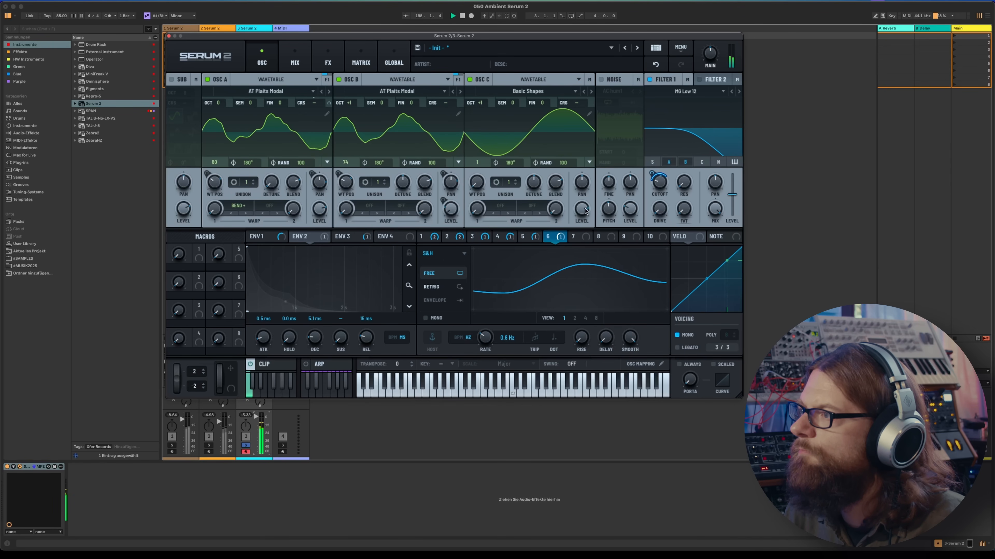
mouse_move(586, 211)
drag(585, 211, 583, 209)
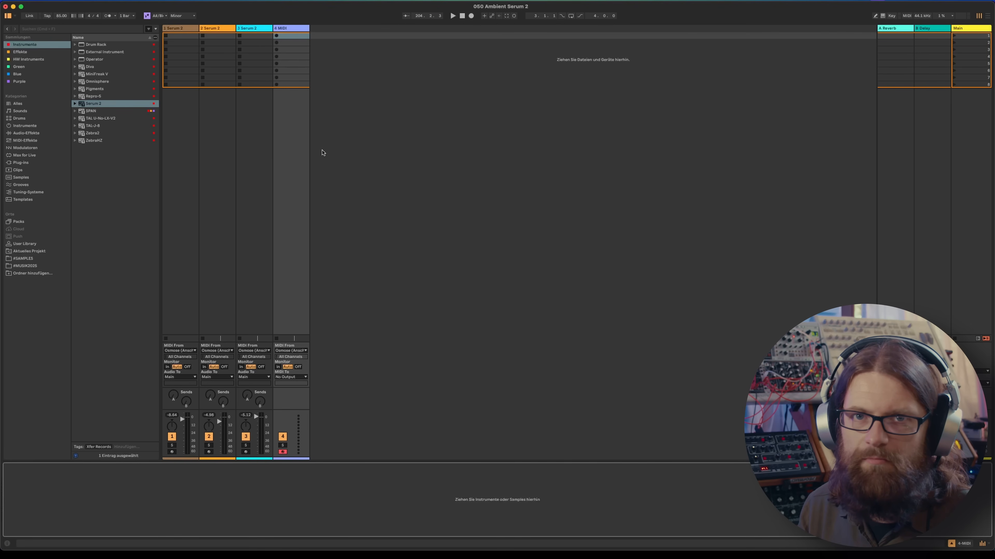
Load Serum 2 on track 4 with the digital Voxu wavetable in oscillator A, its position modulated by LFO 1.
double_click(88, 105)
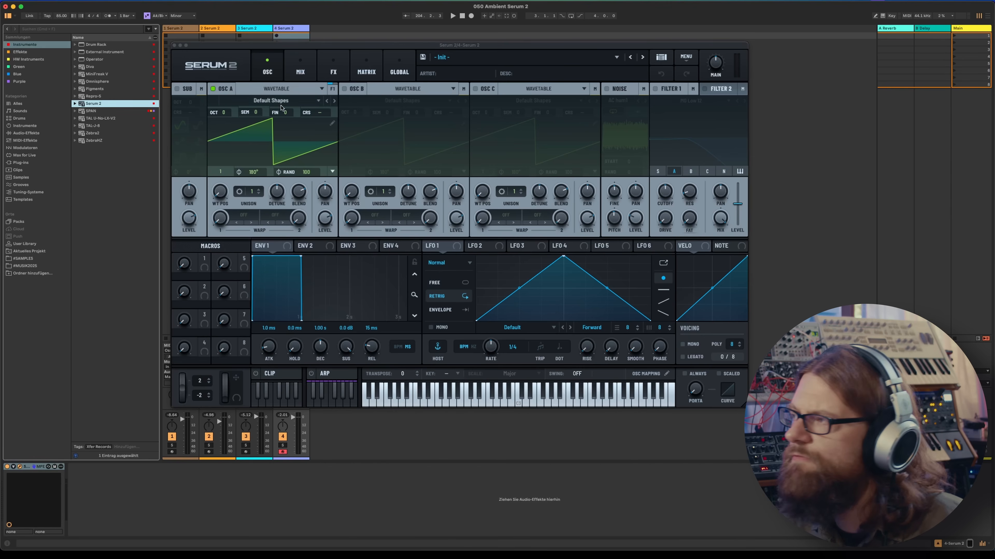
click(274, 102)
mouse_move(241, 120)
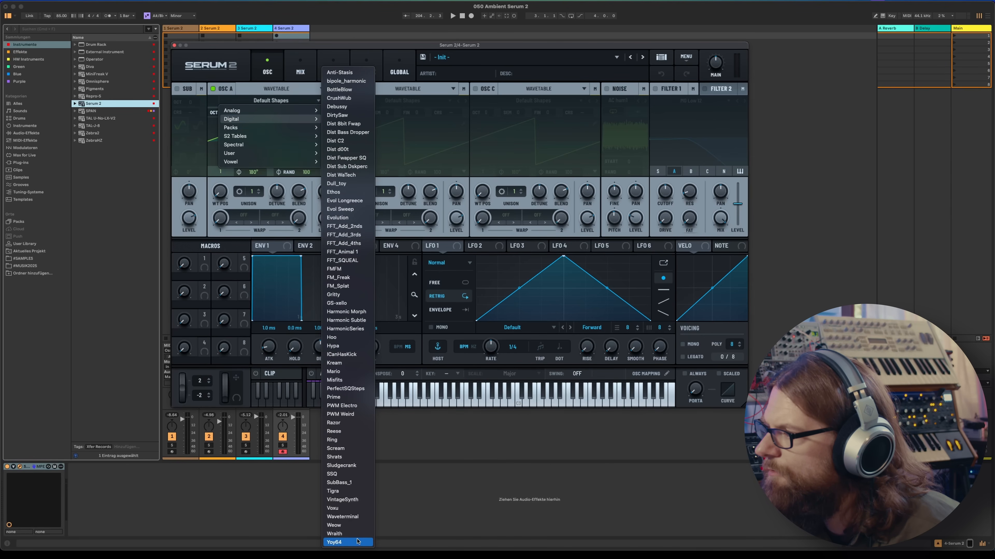
click(349, 509)
drag(427, 246, 220, 191)
drag(218, 151, 218, 168)
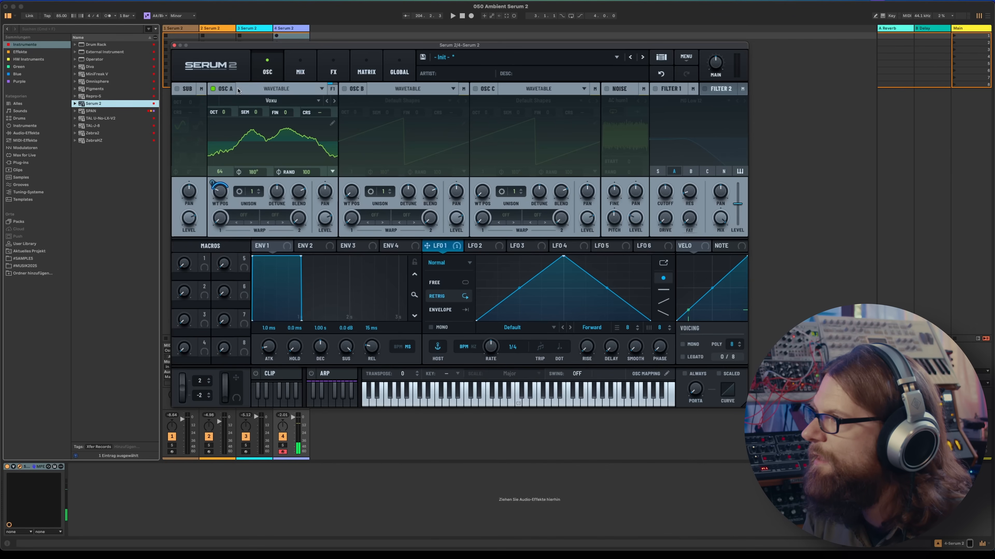
Replace oscillator A's wavetable with Vocal Hum from the S2 digital tables, adjust its position and use 5 unison voices.
click(263, 103)
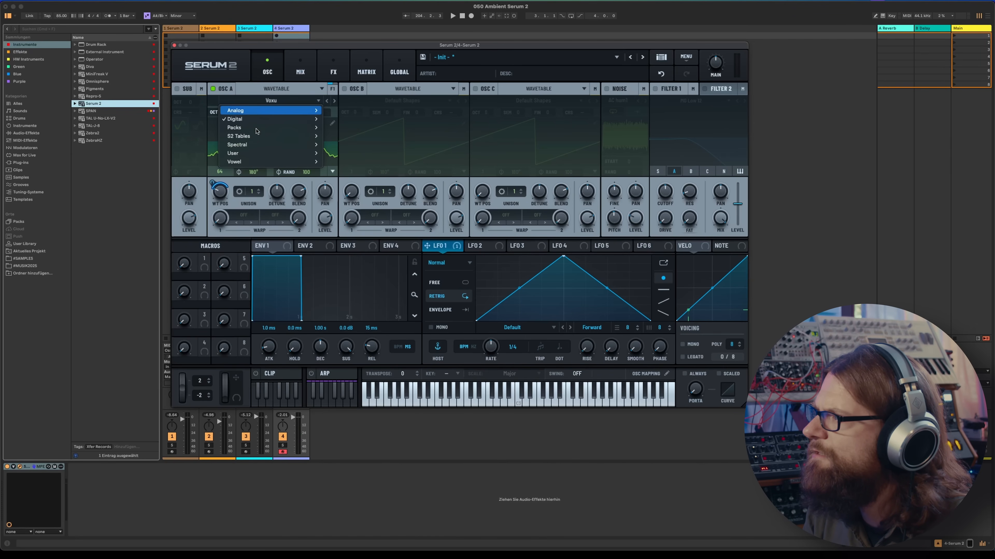
mouse_move(270, 119)
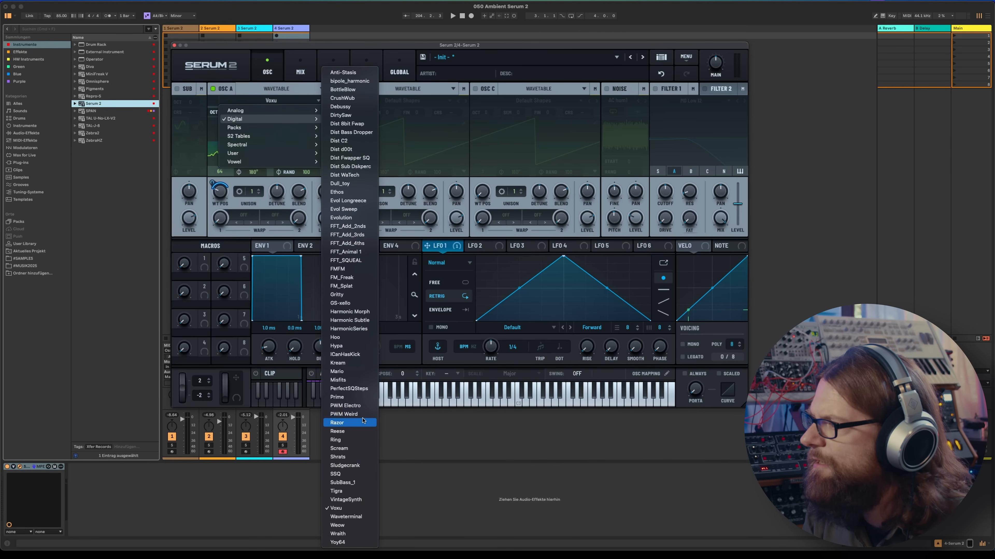
mouse_move(270, 136)
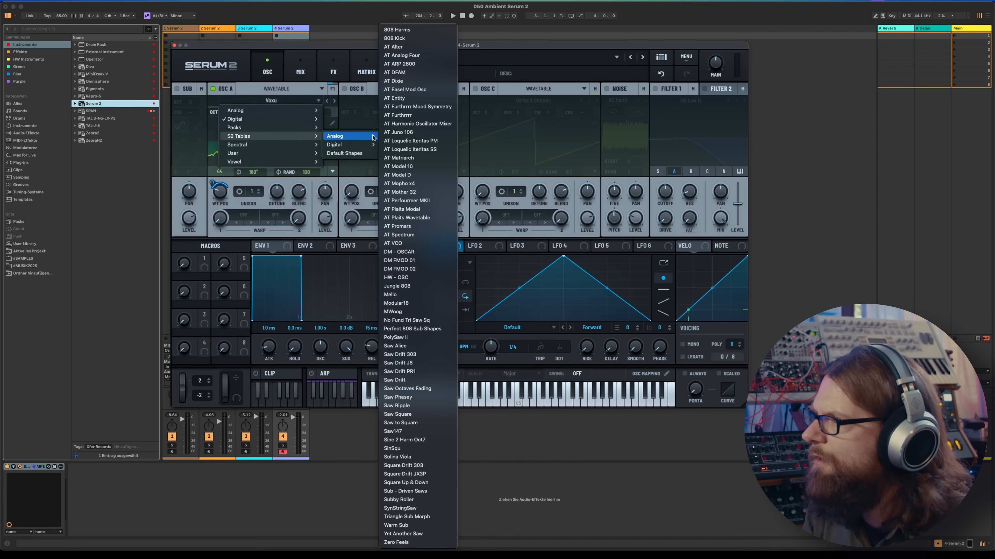
mouse_move(344, 144)
scroll(441, 378, down, 5)
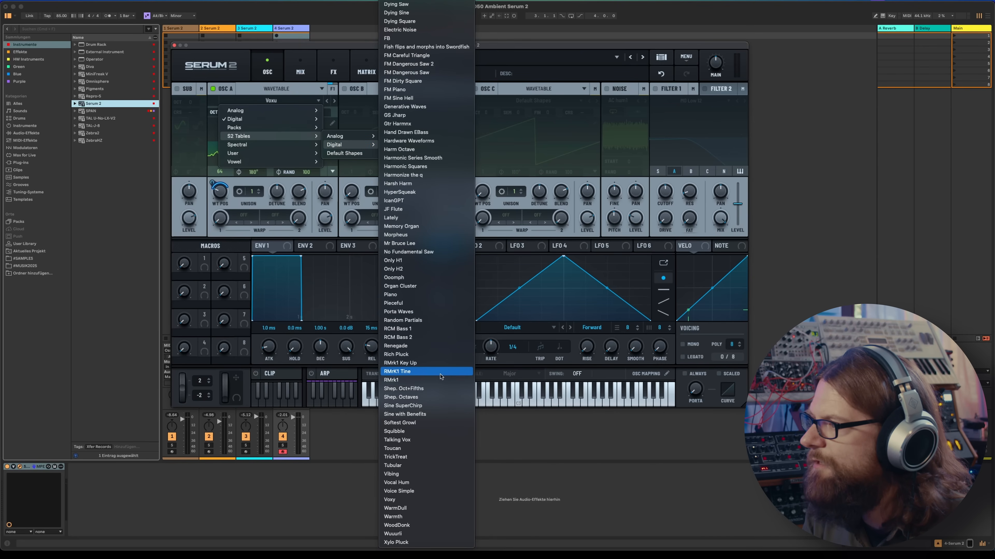
click(427, 440)
mouse_move(219, 193)
mouse_down()
mouse_move(216, 204)
mouse_move(215, 183)
mouse_up()
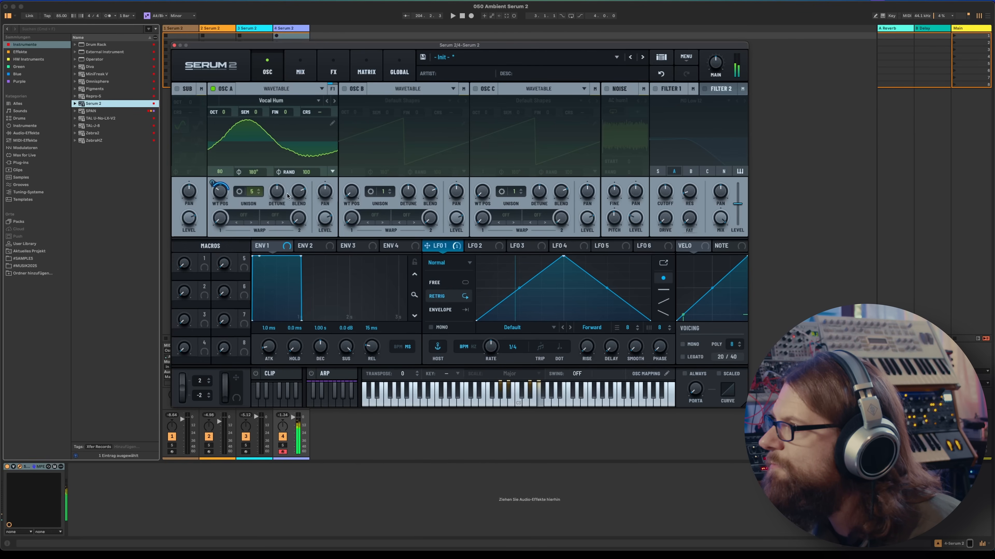
click(260, 190)
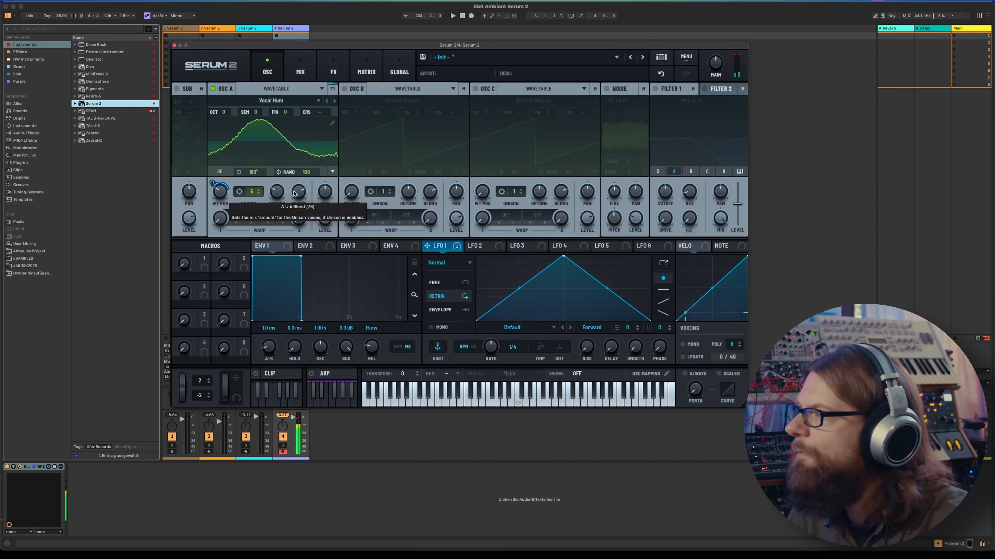
Enable oscillator B, switch oscillator A off, and load a harmonic wavetable from the S2 digital tables into oscillator B.
click(344, 89)
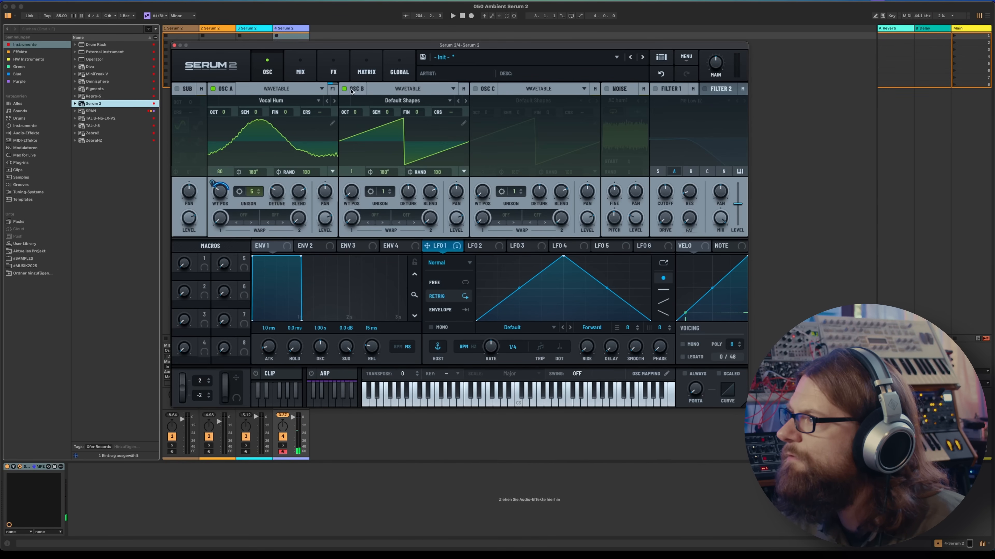
click(213, 88)
click(403, 100)
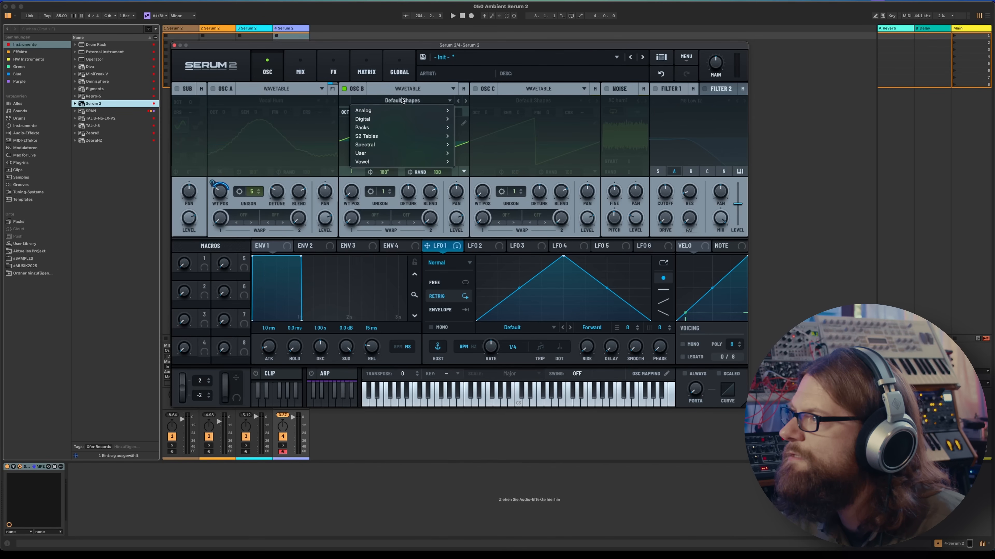
mouse_move(403, 136)
mouse_move(476, 145)
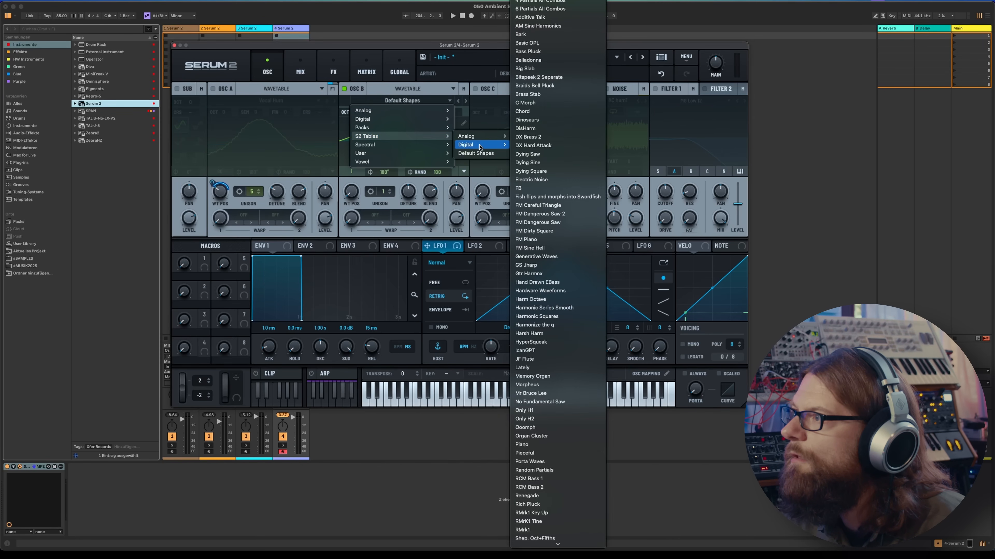
scroll(563, 435, down, 5)
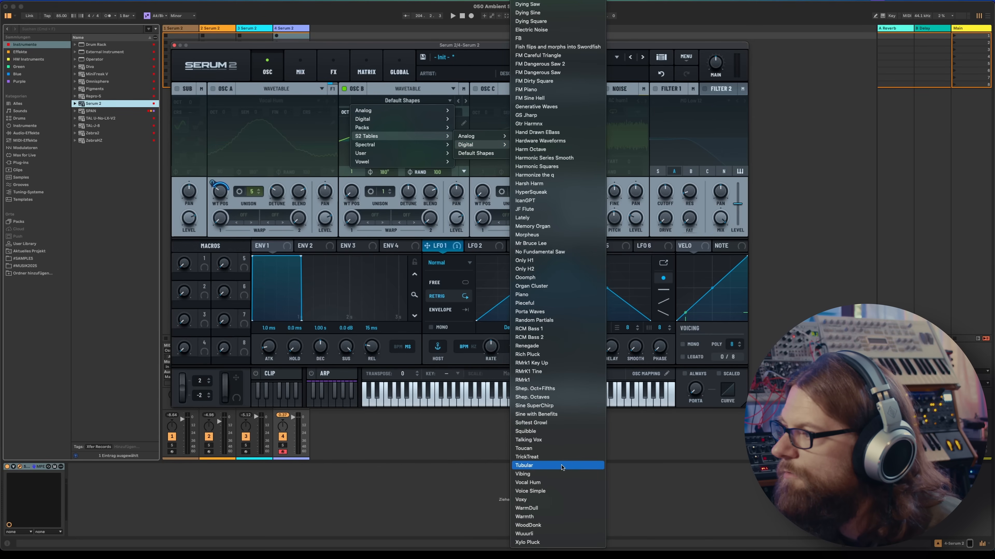
scroll(563, 235, up, 5)
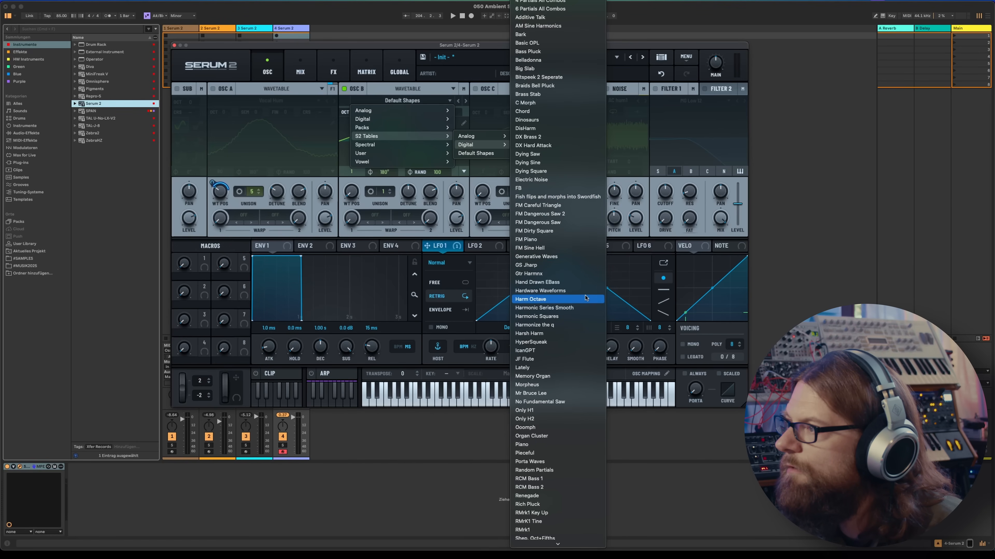
click(588, 311)
Audition the neighbouring wavetables in oscillator B, return to Harm Octave and adjust its wavetable position.
mouse_move(359, 172)
mouse_down()
mouse_move(360, 162)
mouse_move(360, 173)
mouse_up()
click(465, 101)
click(465, 100)
click(458, 101)
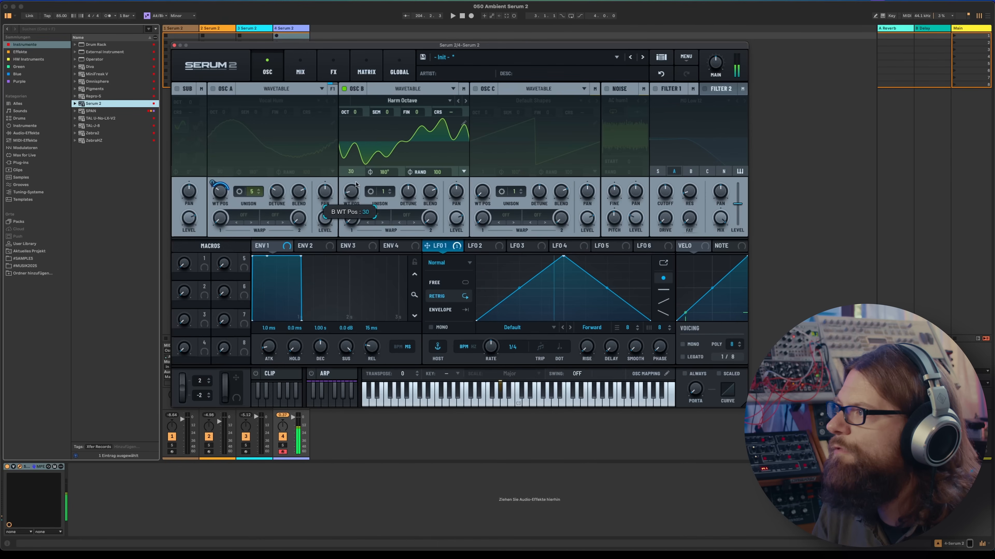
Load the spectral Electric Guitar [SL] wavetable into oscillator B and modulate its wavetable position with LFO 2.
click(403, 101)
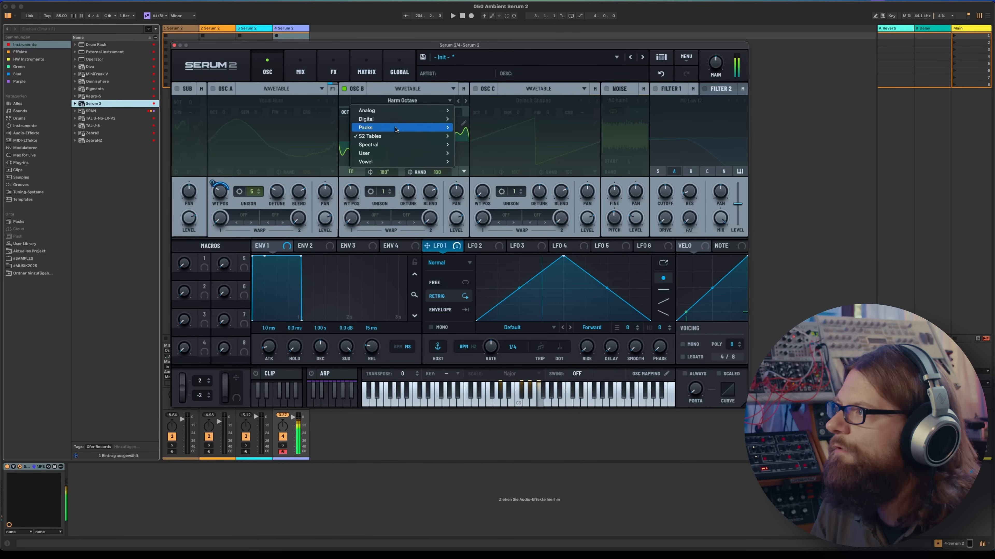
mouse_move(398, 117)
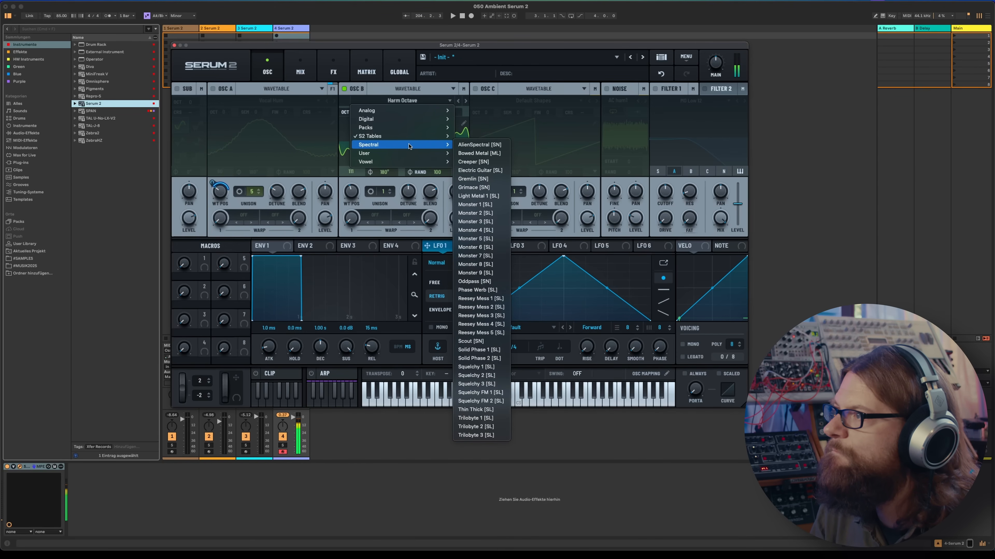
click(479, 145)
drag(351, 192, 350, 213)
drag(469, 245, 349, 227)
drag(351, 192, 343, 179)
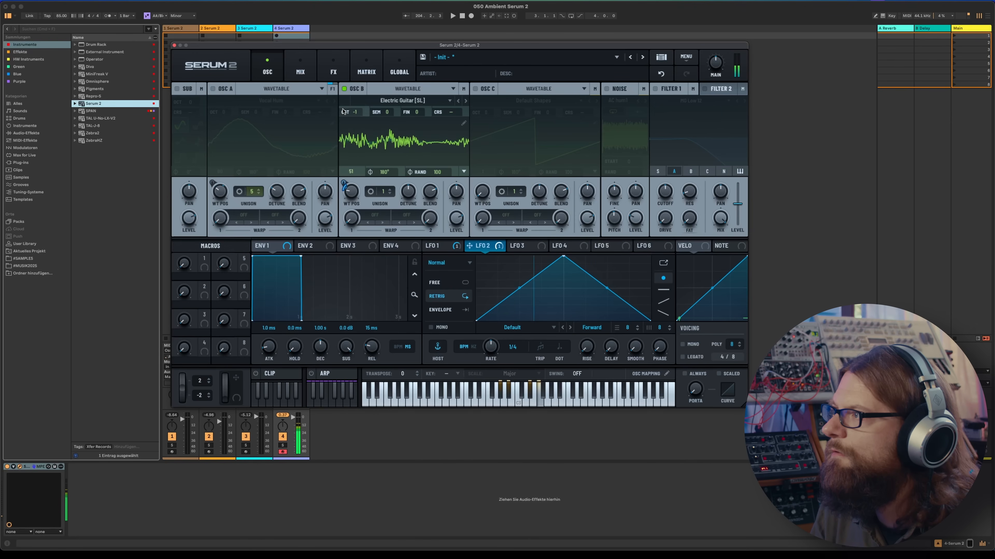
Give oscillator B 5 unison voices at octave 0 and set the unison detune to about 0.04.
scroll(351, 202, down, 4)
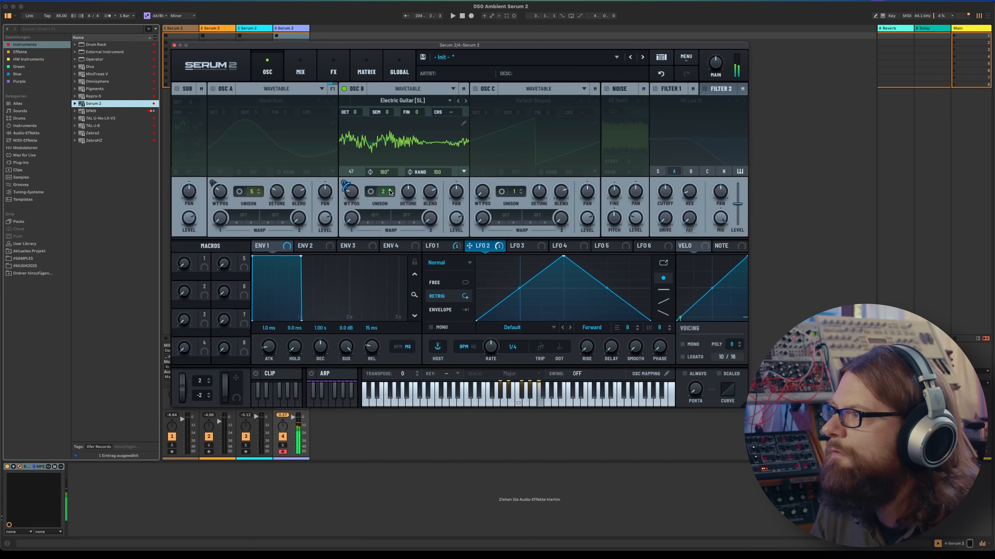
drag(412, 191, 409, 215)
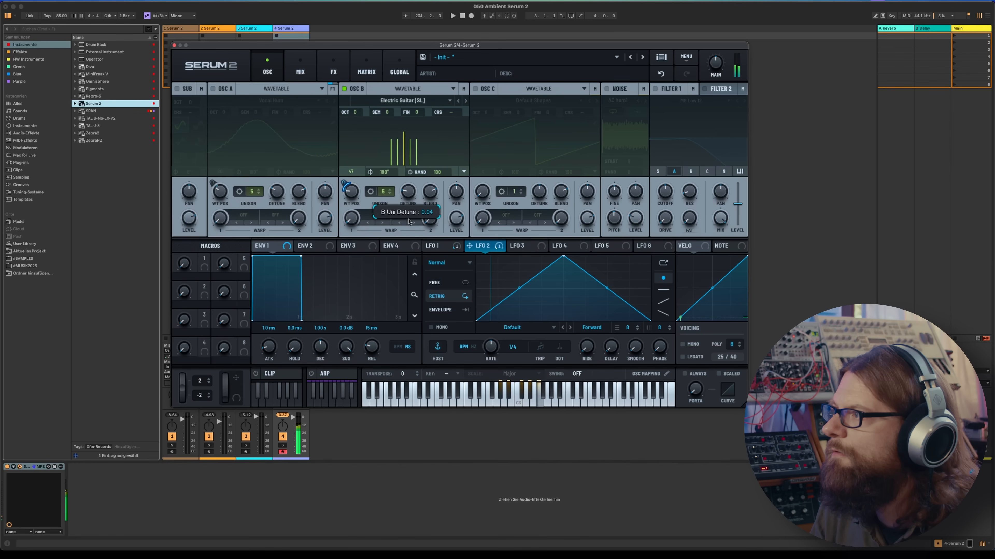
Switch LFO 2 and LFO 1 from tempo-synced to Hz rates, running LFO 1 at 2.2 Hz.
click(473, 347)
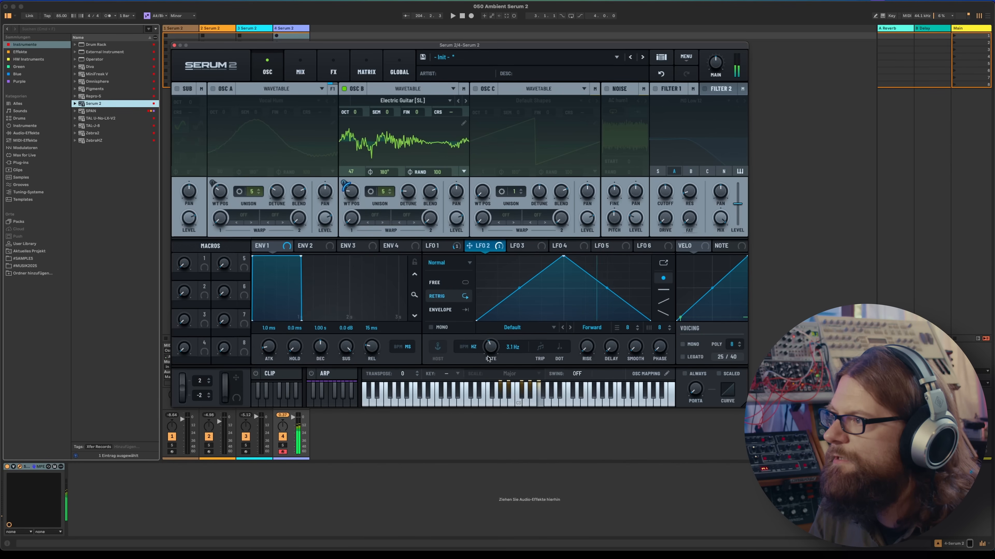
click(443, 246)
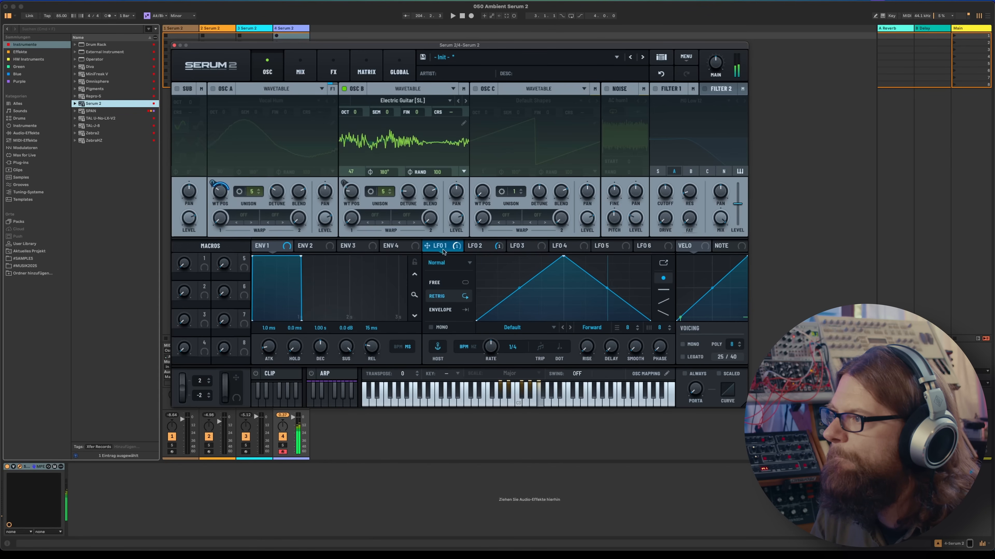
click(479, 347)
Switch oscillator A back on and enable Filter 1 for oscillators A and B with resonance around 19%.
click(212, 88)
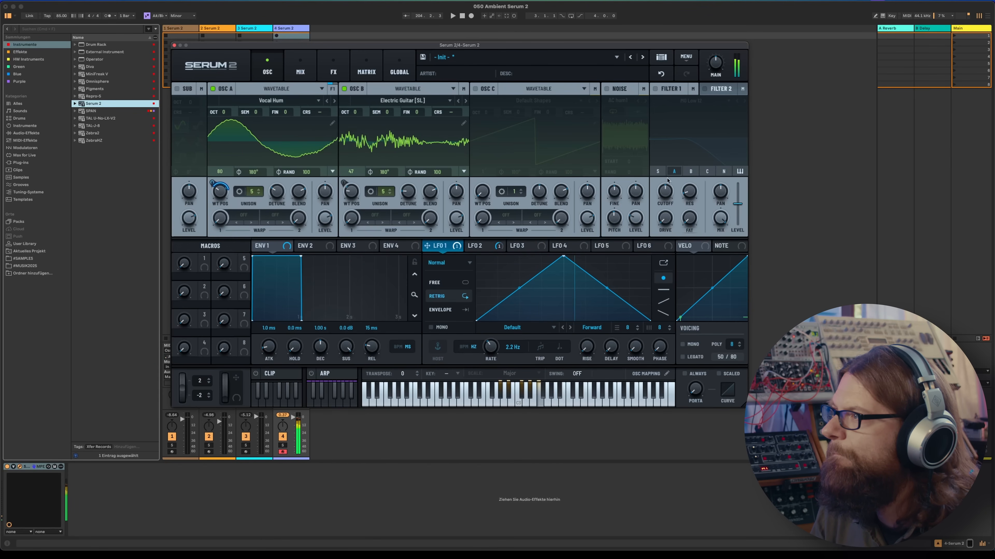
click(654, 89)
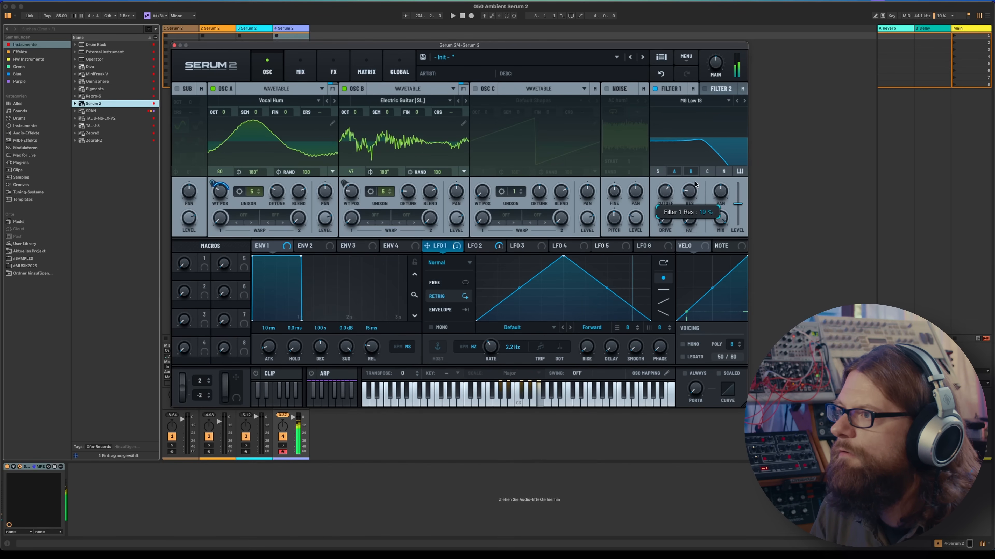
mouse_move(661, 195)
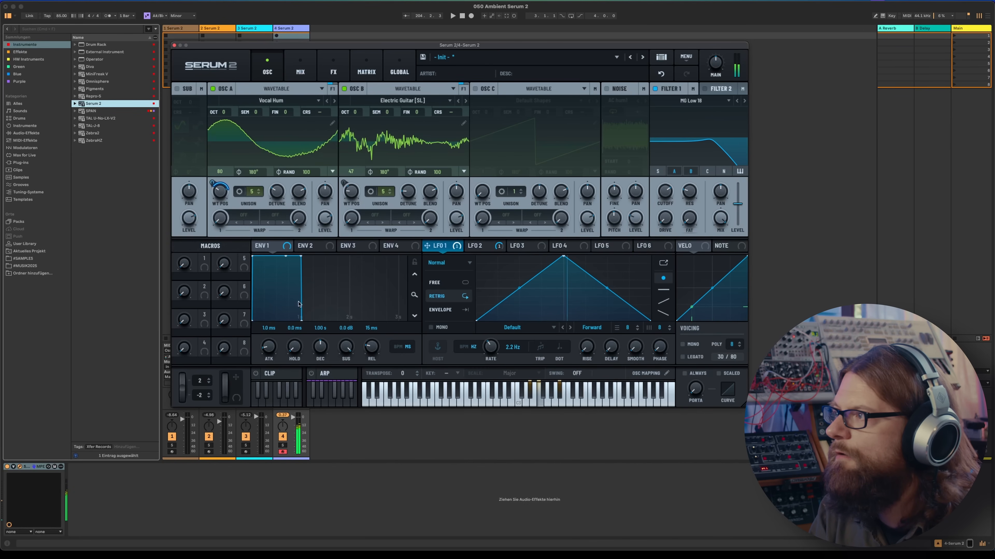
Shape Env 1 with a 1.43 s attack and a 1.87 s release, and lock its display zoom.
drag(273, 354, 384, 291)
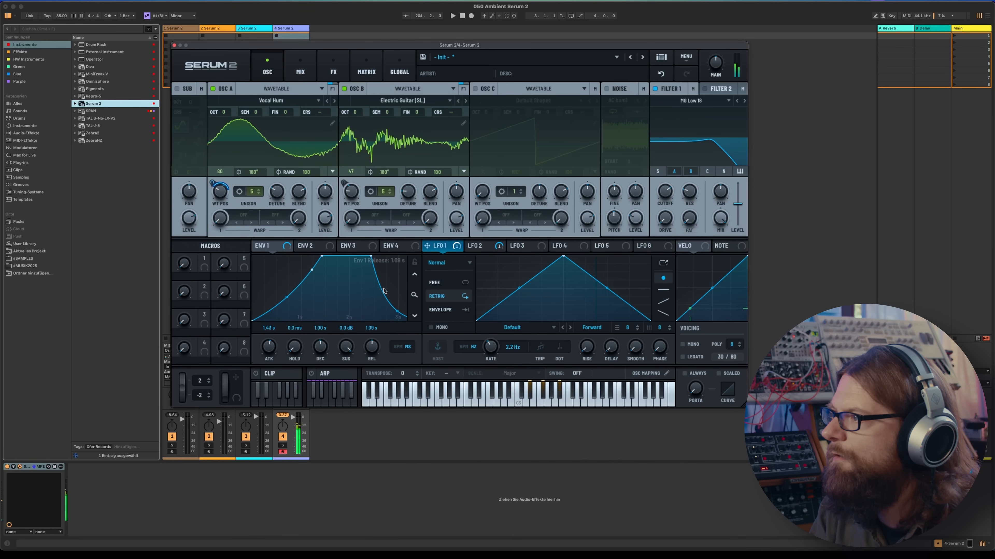
click(415, 263)
drag(372, 348, 374, 343)
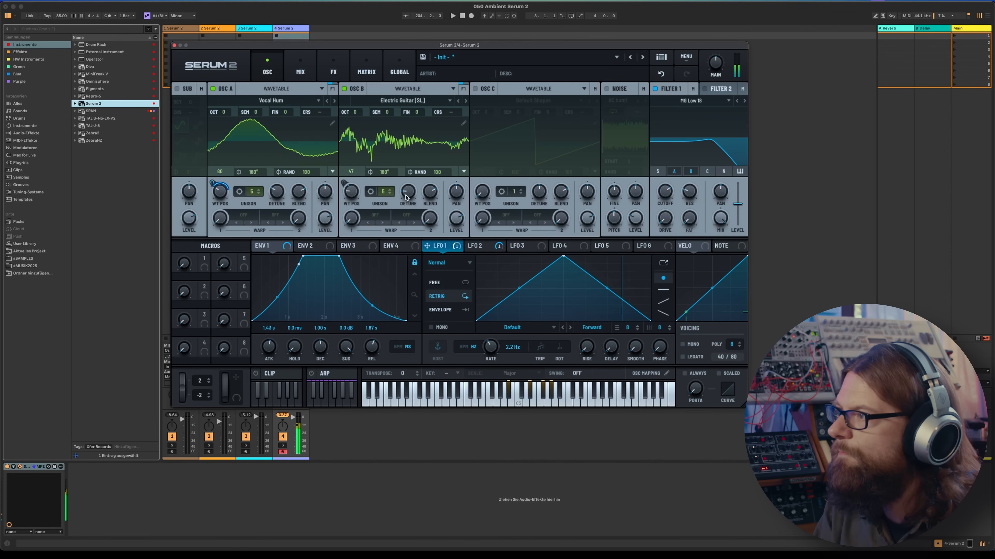
Increase the unison detune of oscillators B and A slightly and lower the Filter 1 cutoff.
drag(404, 194, 411, 173)
mouse_move(277, 192)
mouse_down()
mouse_move(280, 177)
mouse_move(280, 188)
mouse_up()
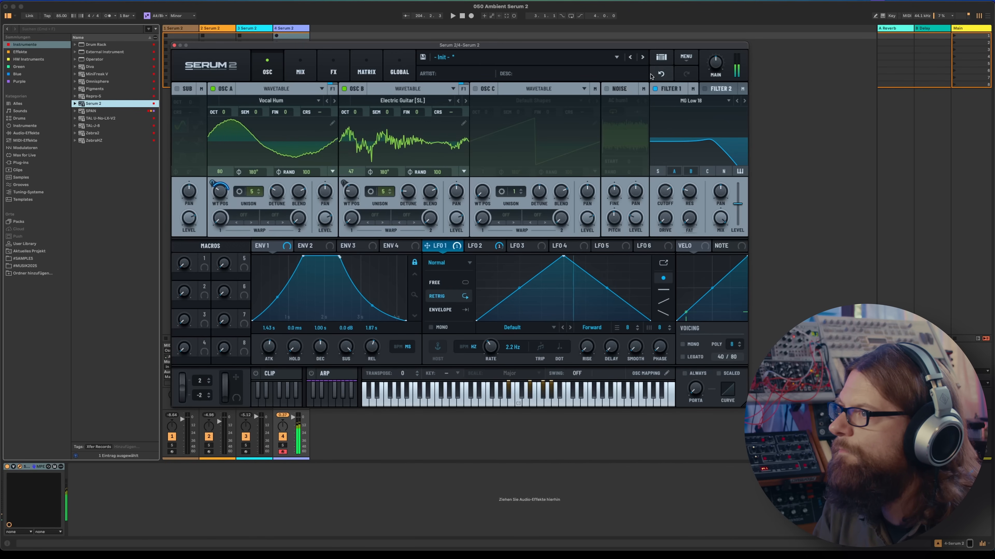
drag(665, 193, 666, 200)
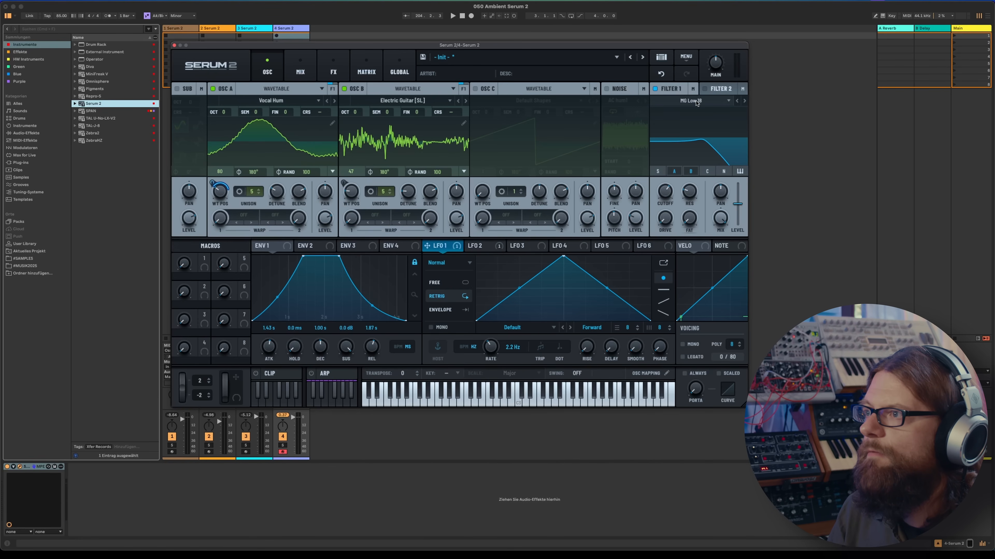
Enable Filter 2, set it to the MG Low 18 type and raise its resonance to about 40%.
click(718, 88)
click(704, 89)
click(690, 100)
mouse_move(689, 111)
click(747, 128)
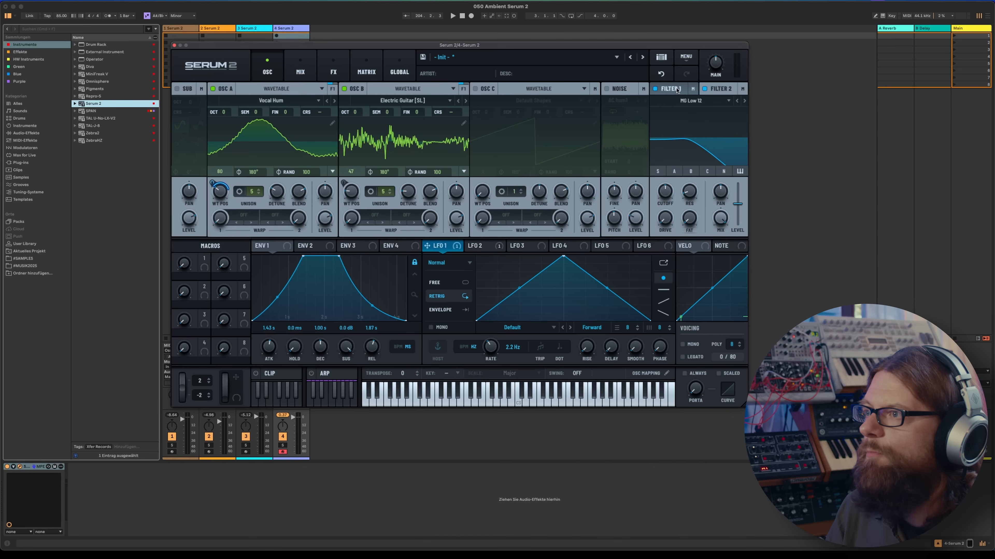
click(721, 89)
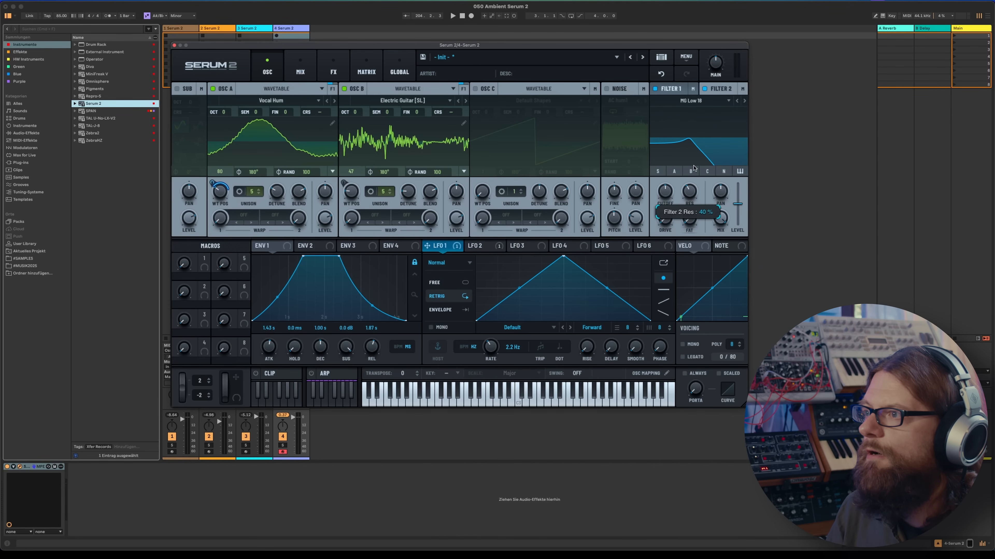
Change Filter 1 to the Phs 48+ phaser type and adjust its resonance to about 20% along with its cutoff.
click(691, 101)
mouse_move(702, 117)
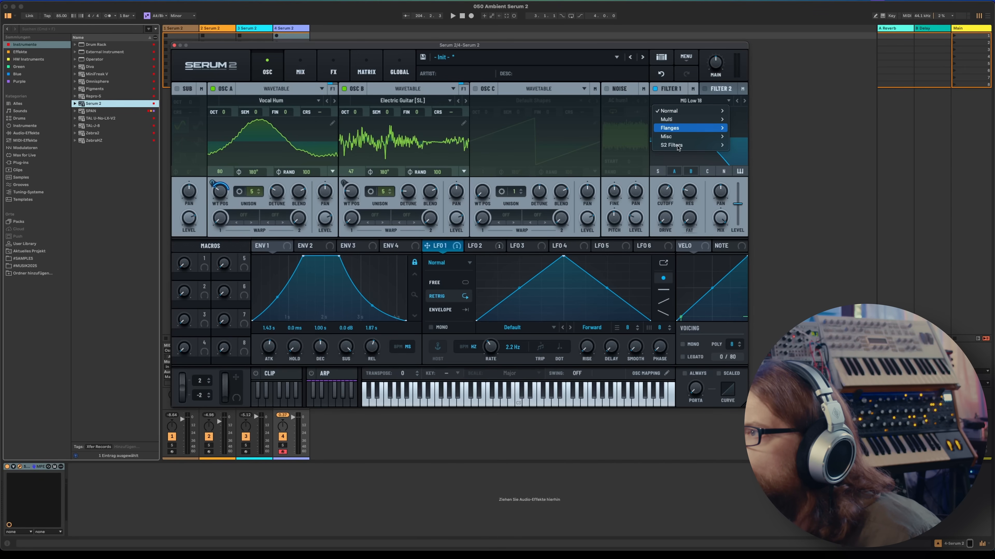
mouse_move(675, 146)
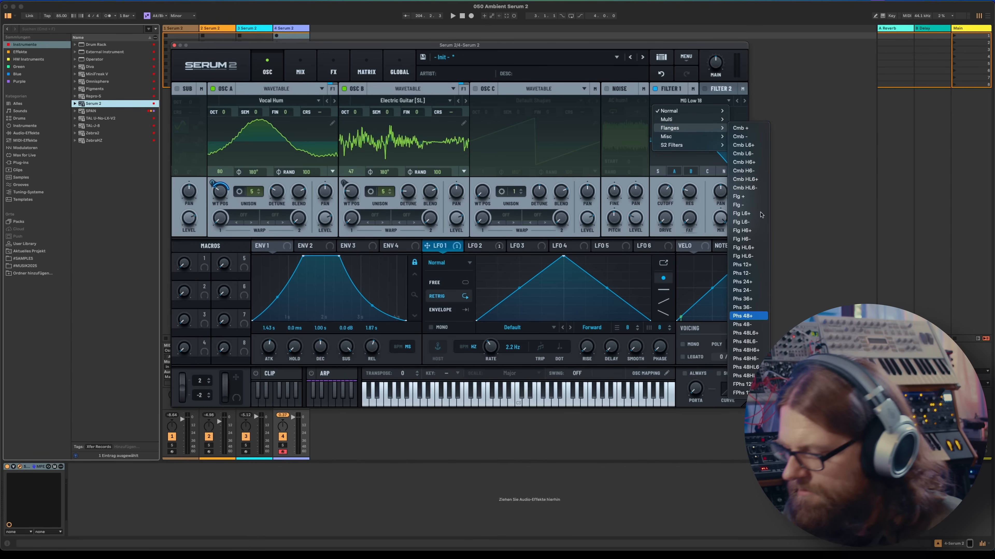
click(742, 316)
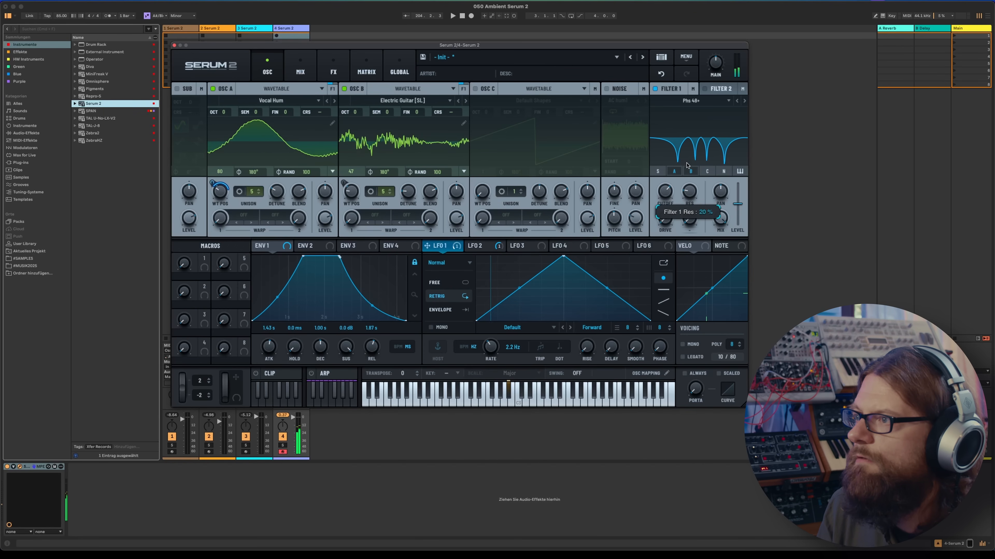
drag(661, 196, 662, 195)
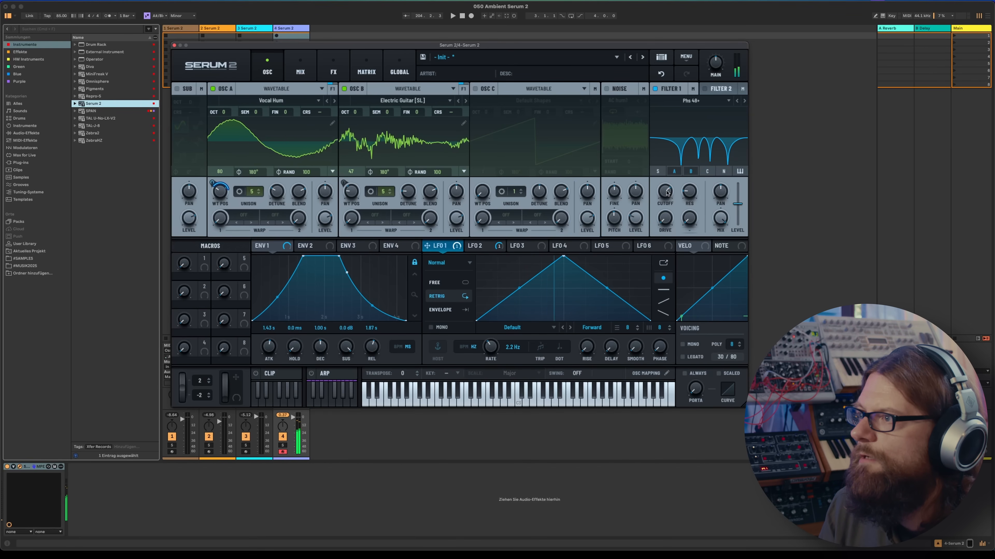
Modulate the Filter 1 cutoff with LFO 3 in free mode at 0.1 Hz and fine-tune the cutoff.
click(524, 246)
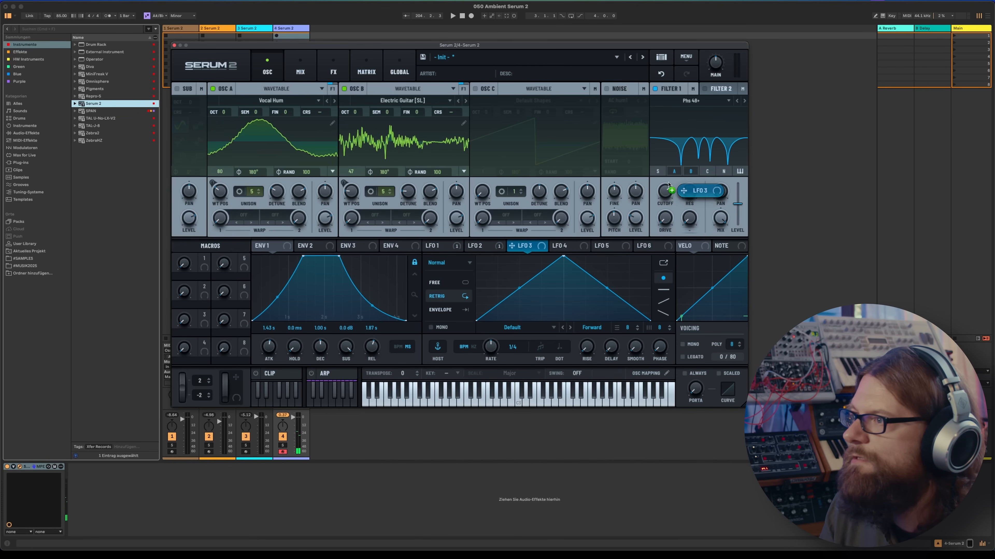
drag(668, 185, 666, 191)
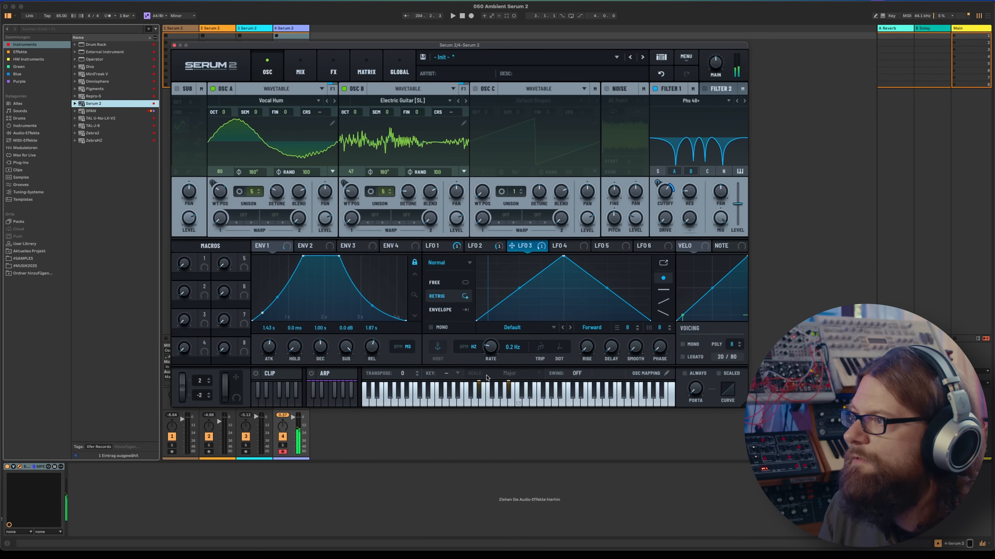
click(435, 283)
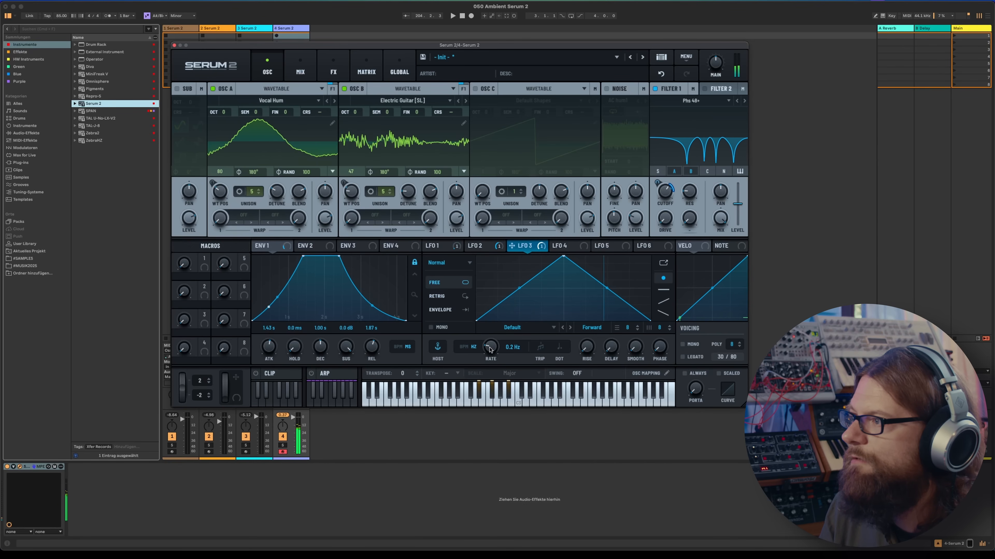
drag(491, 350, 491, 352)
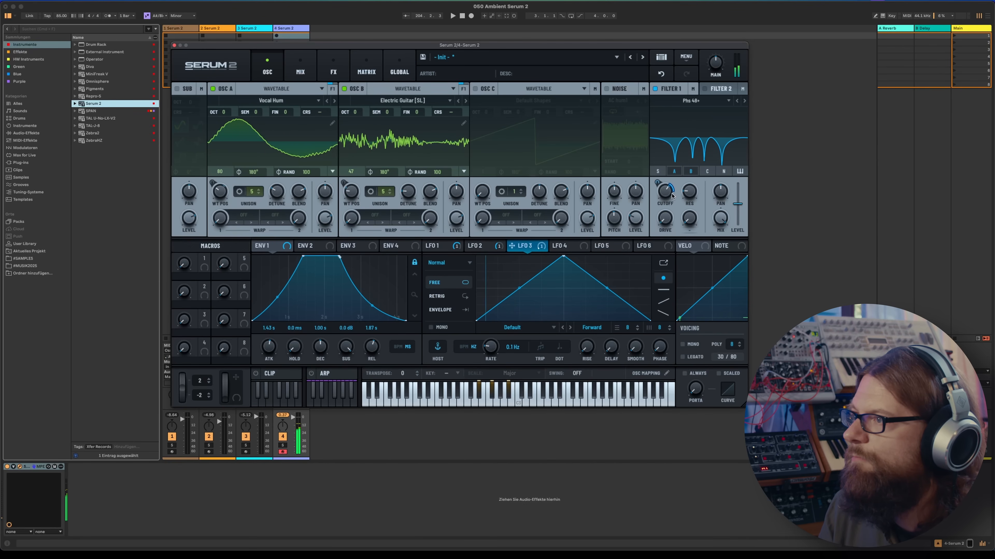
drag(664, 191, 664, 196)
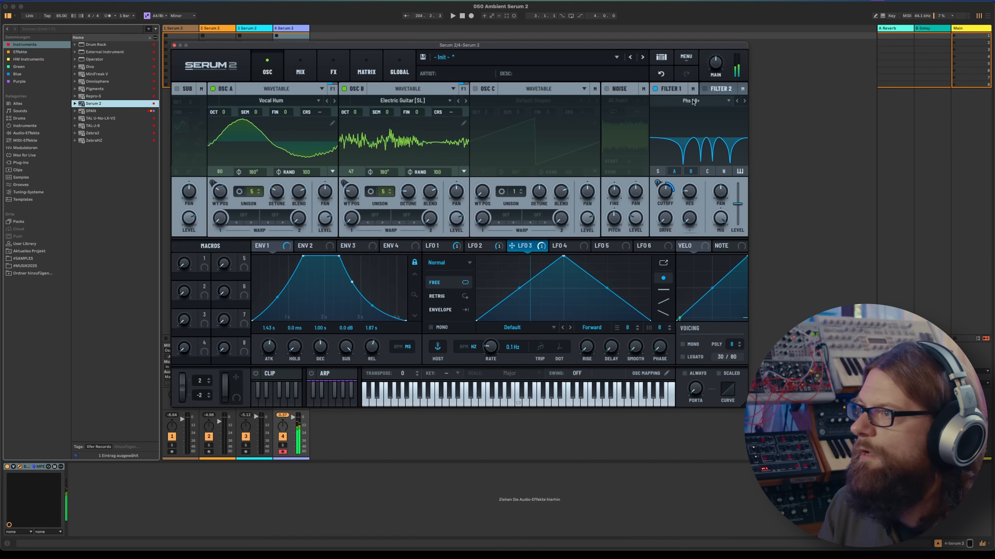
Route the output of Filter 1 into the other filter and show the mixer view to check the routing.
click(691, 89)
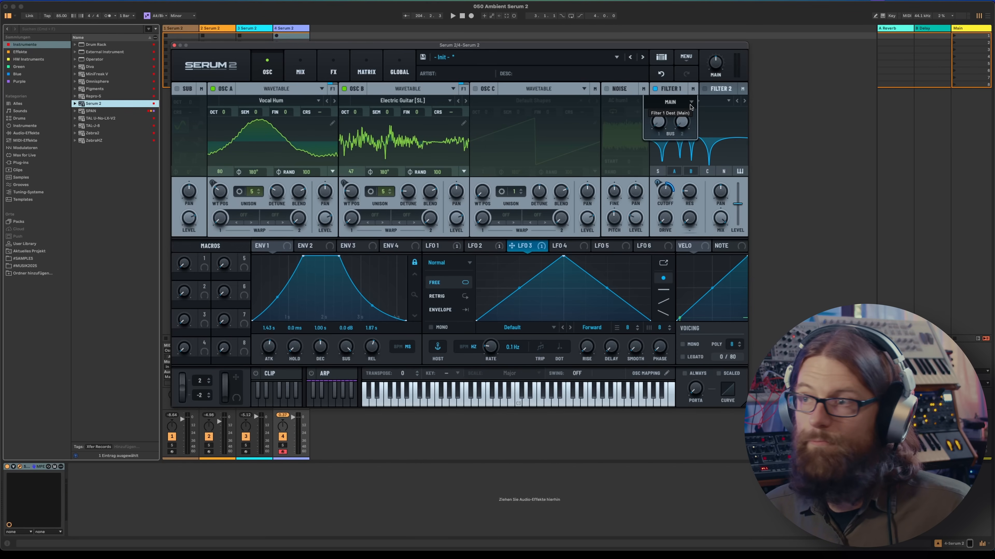
click(693, 90)
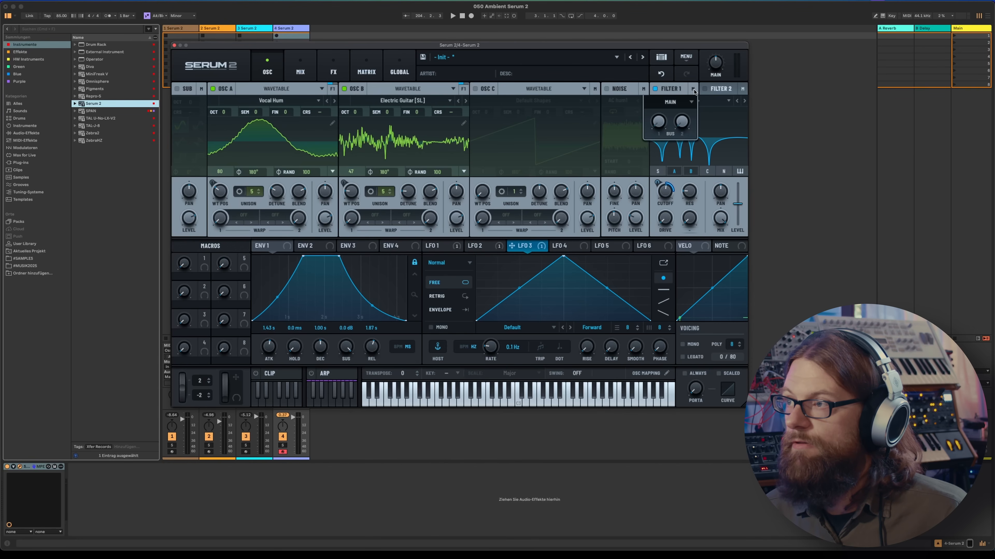
click(692, 103)
click(670, 114)
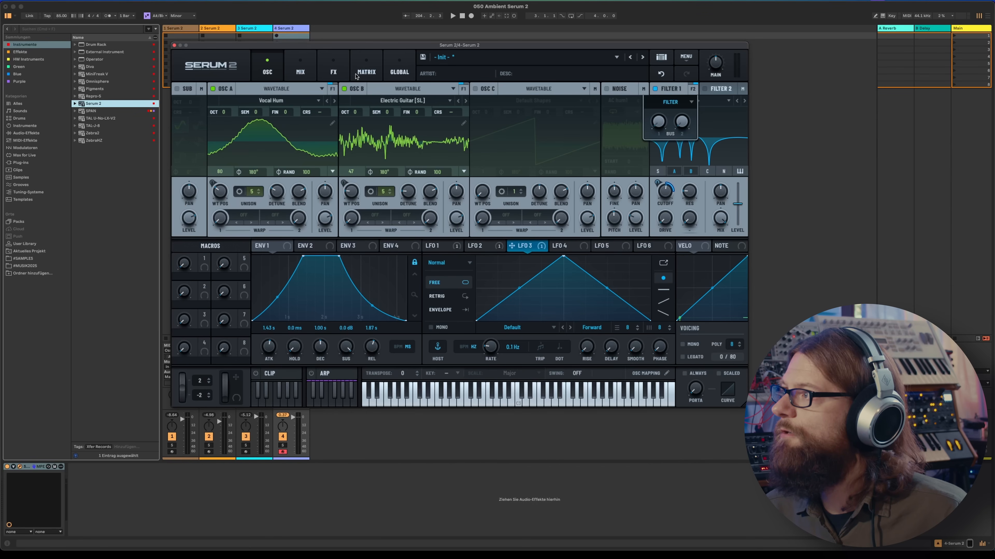
click(299, 71)
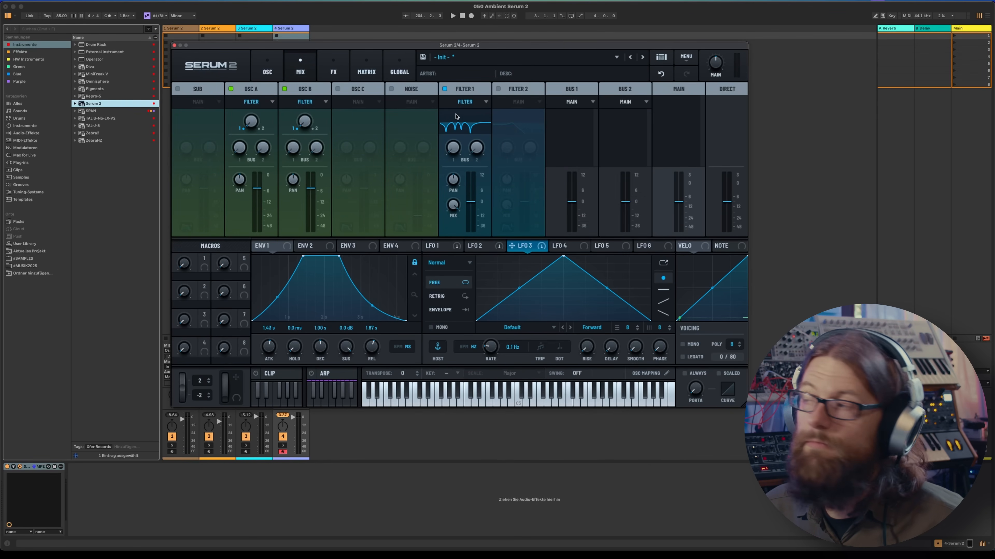
Switch Filter 1's output to Main for comparison and route it back to Filter 2.
click(486, 102)
click(480, 107)
click(482, 103)
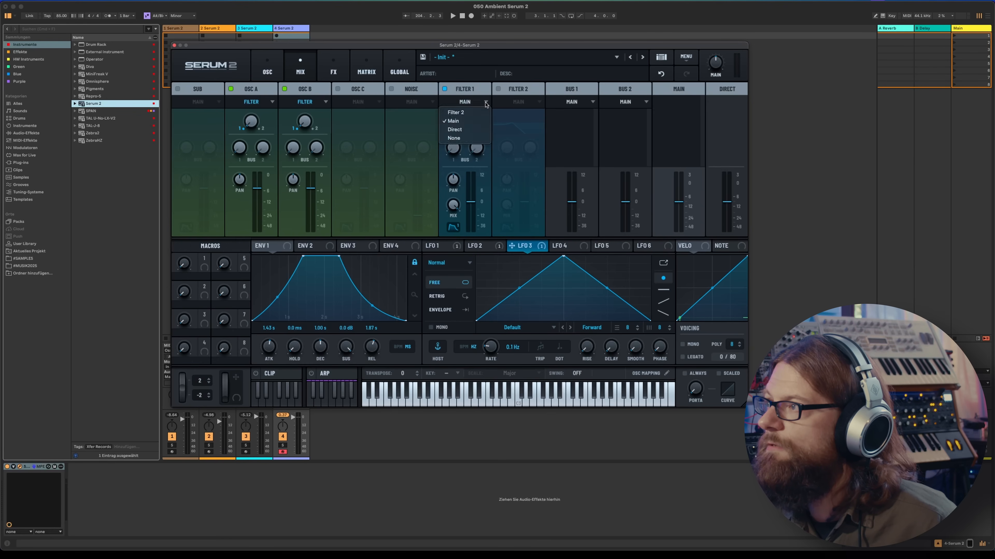
click(470, 109)
Raise the Filter 2 cutoff to about 318 Hz and modulate it with the Note source.
click(280, 75)
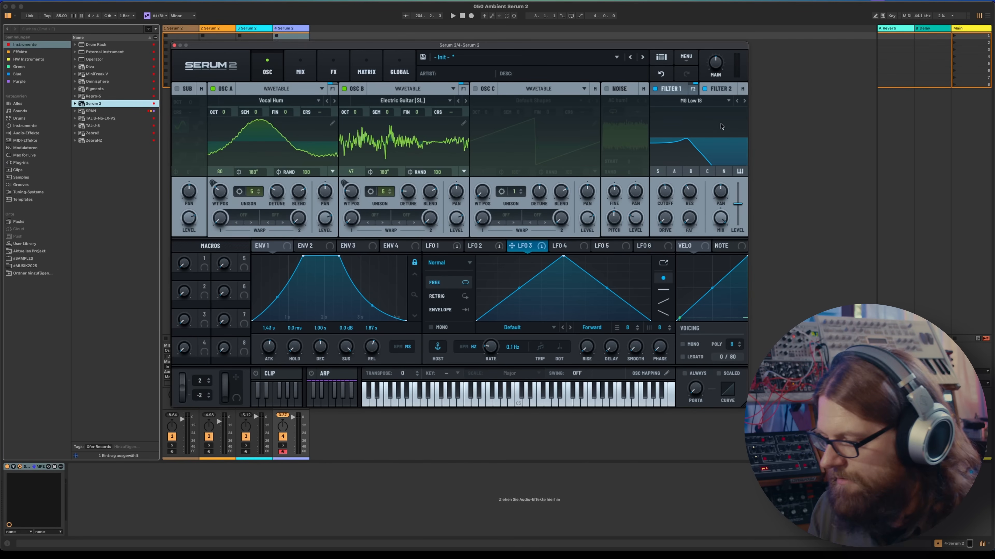
drag(662, 192, 657, 171)
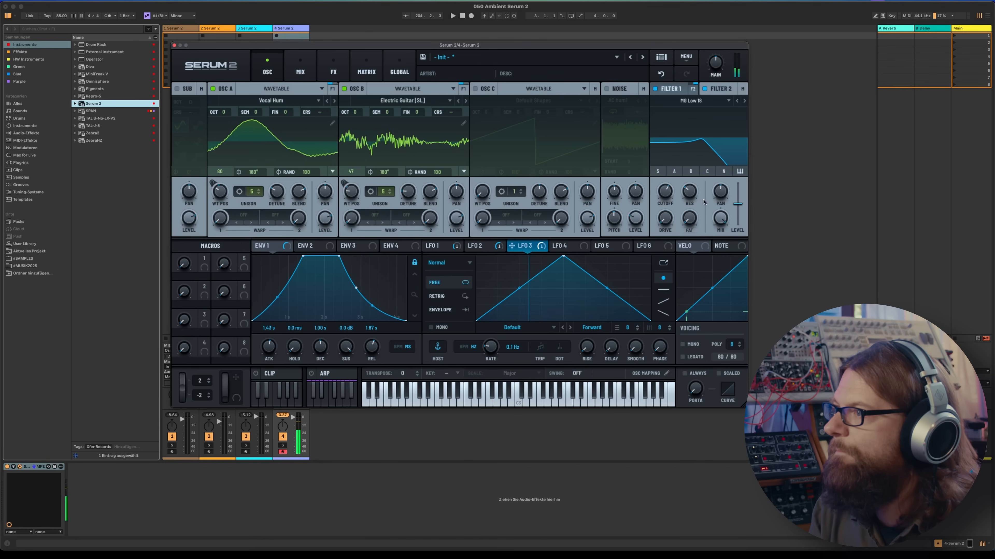
drag(718, 249, 657, 184)
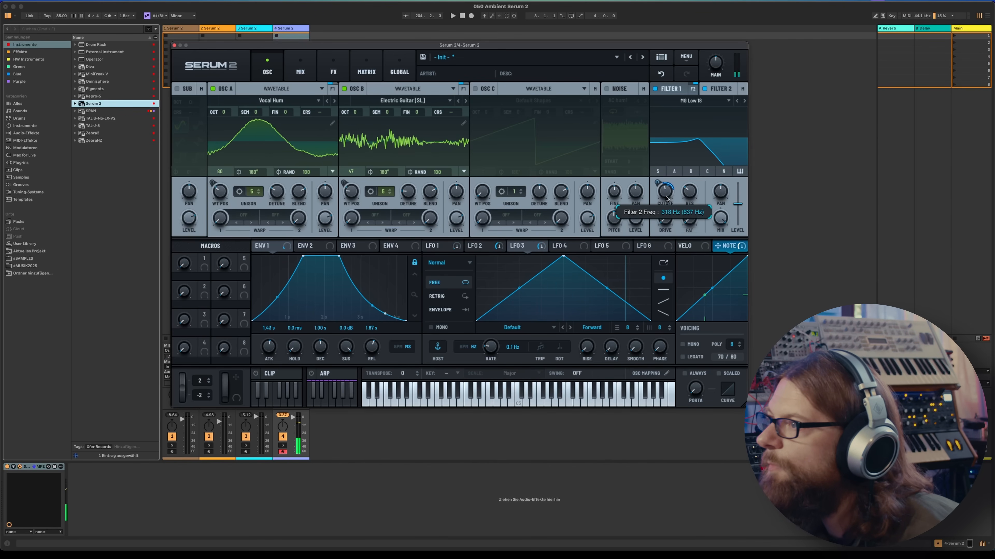
Add a Delay effect to the main effects chain and load the user preset Delay Endless.
click(333, 70)
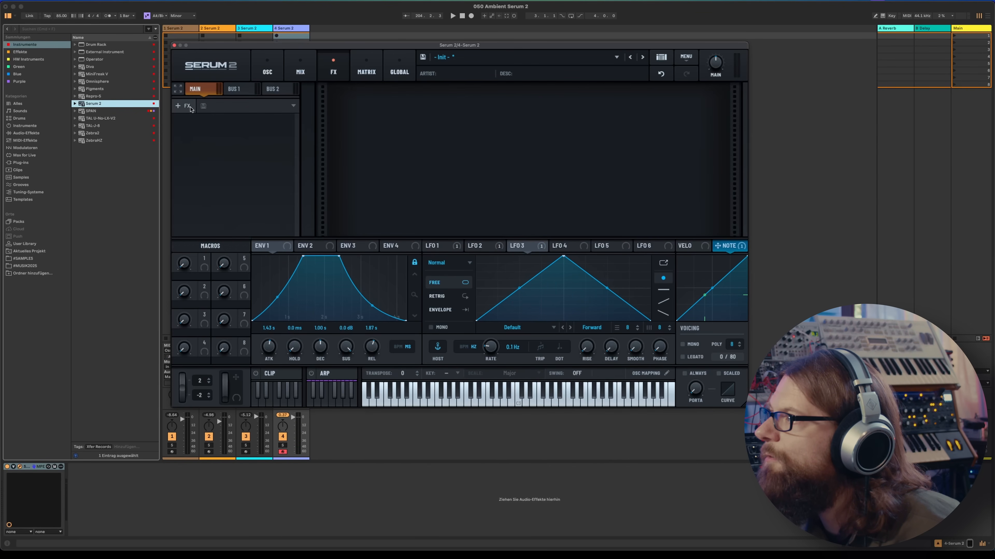
click(186, 106)
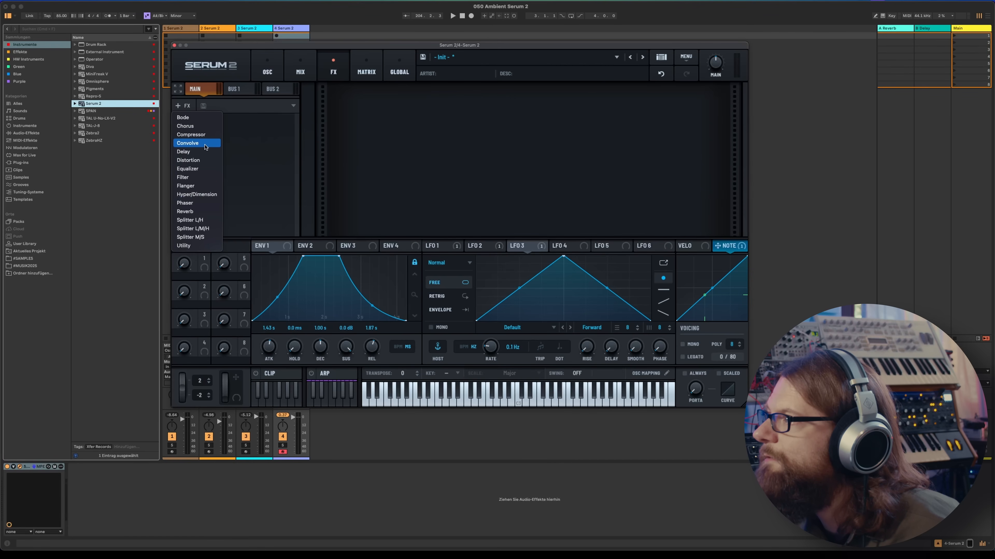
click(184, 151)
click(328, 108)
mouse_move(327, 106)
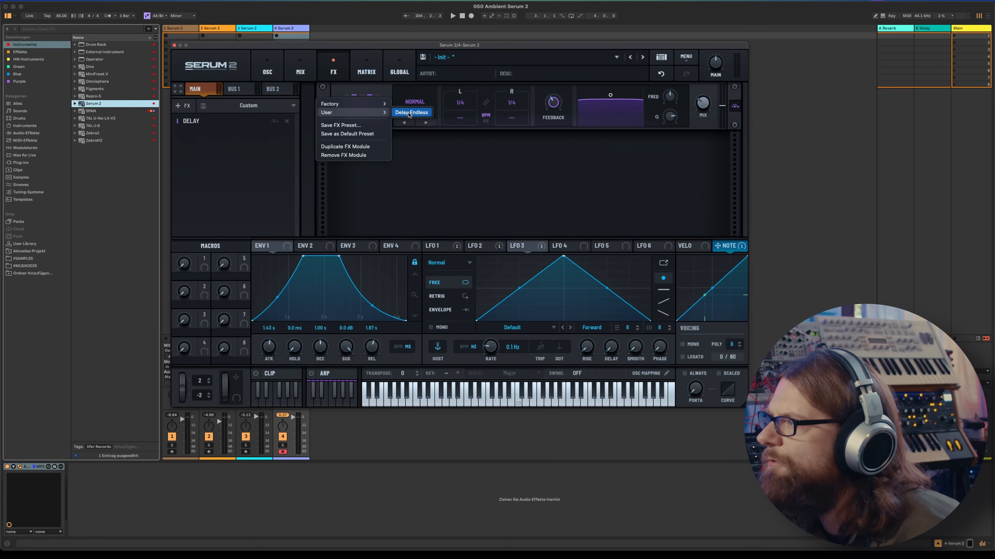
click(411, 112)
Add a Reverb after the delay and load the user preset Hall Stellar Nursery.
click(182, 106)
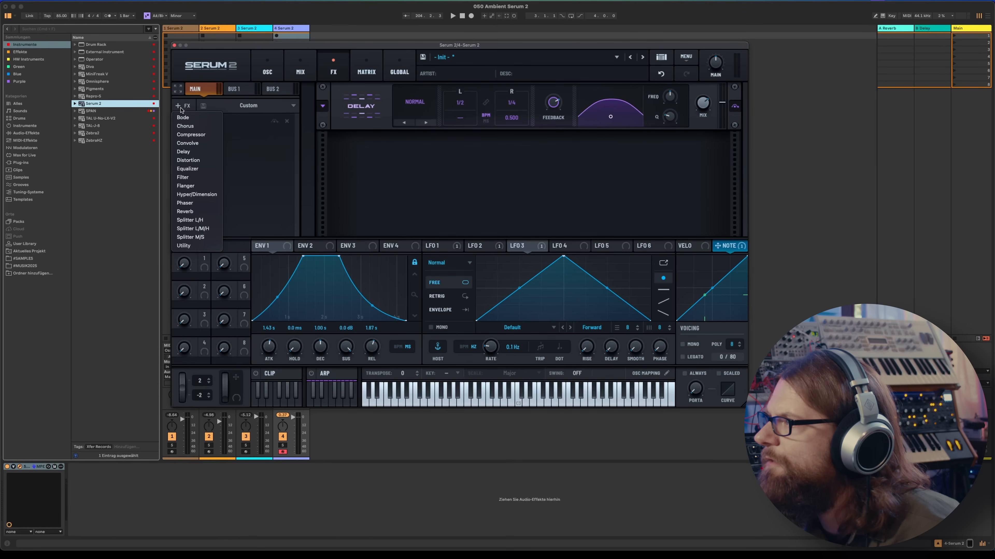
click(185, 211)
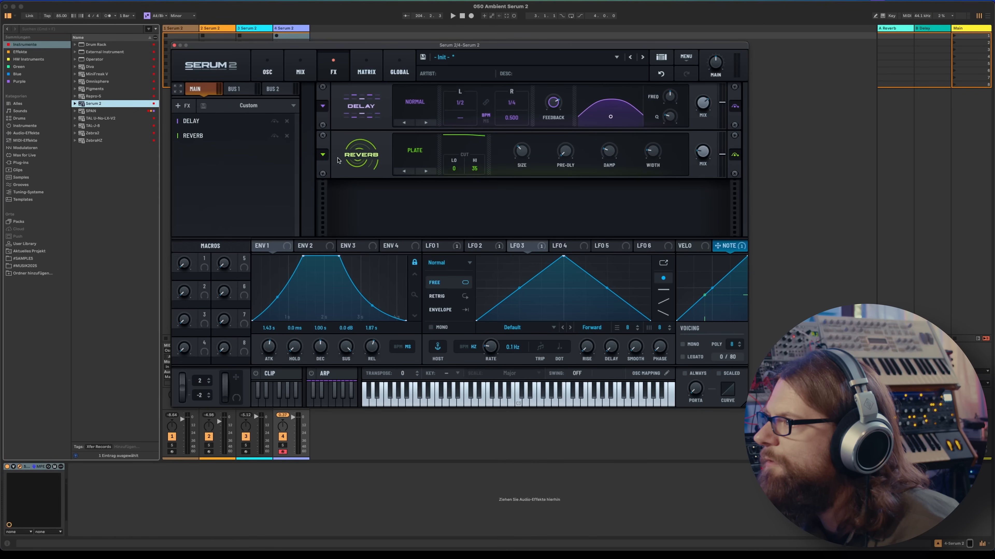
click(324, 155)
mouse_move(346, 161)
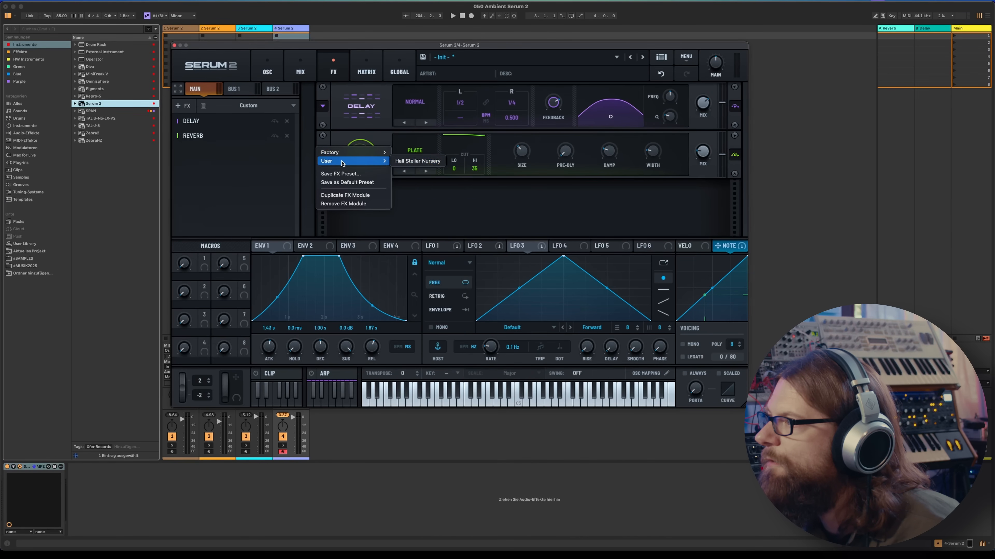
click(420, 162)
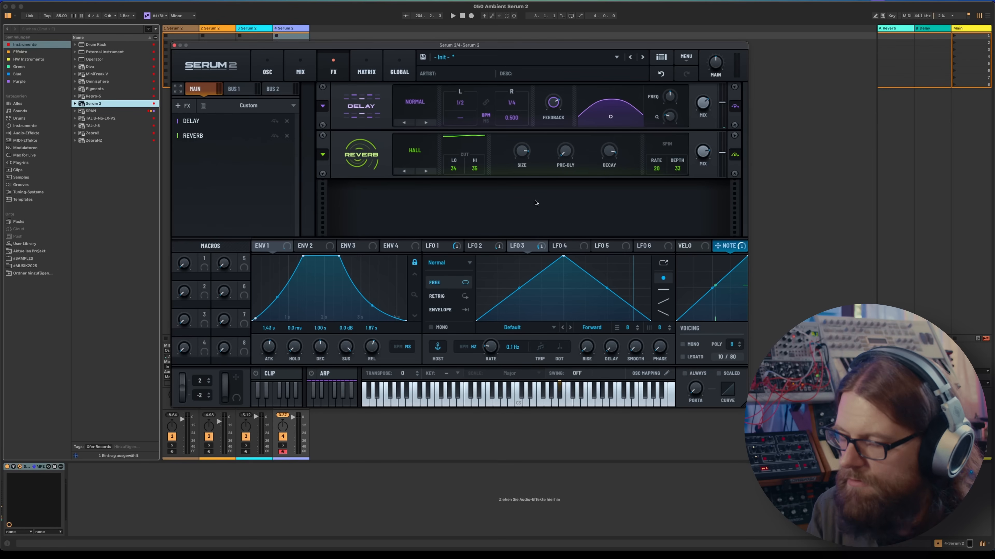
Start playback of the arrangement and rebalance the volume of track 1 against the other layers.
key(space)
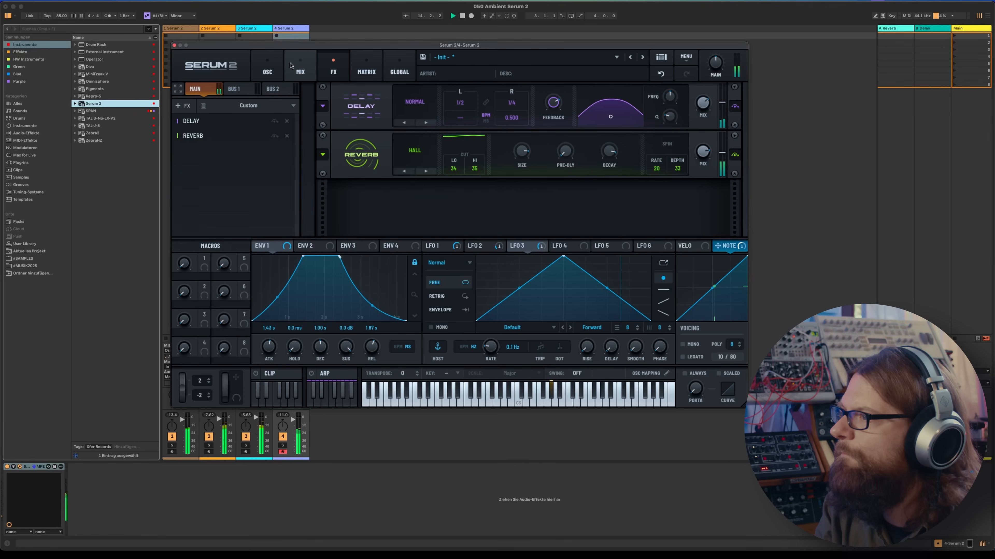
drag(182, 419, 182, 433)
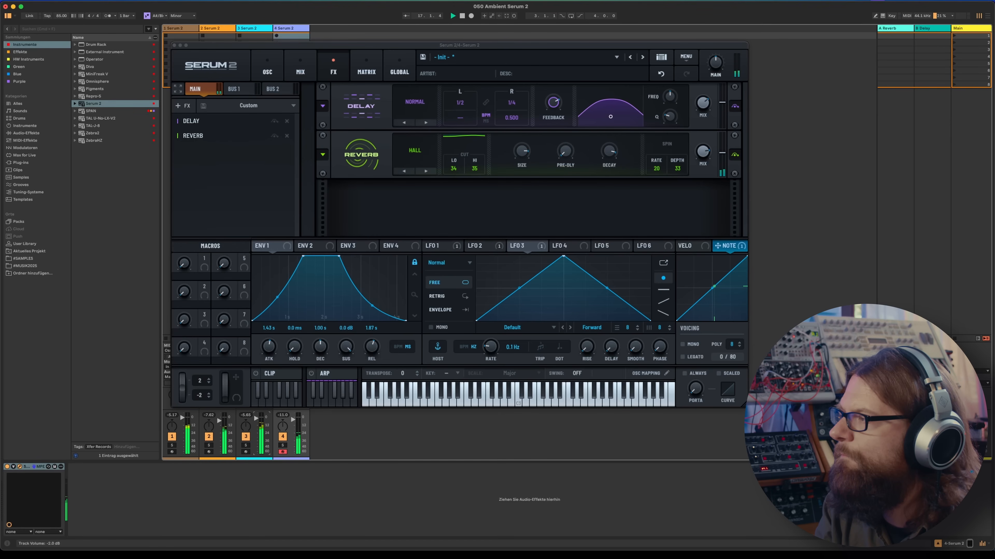
Enable the clip sequencer of the fourth sound and record a 16-bar melody into Clip 1.
click(256, 380)
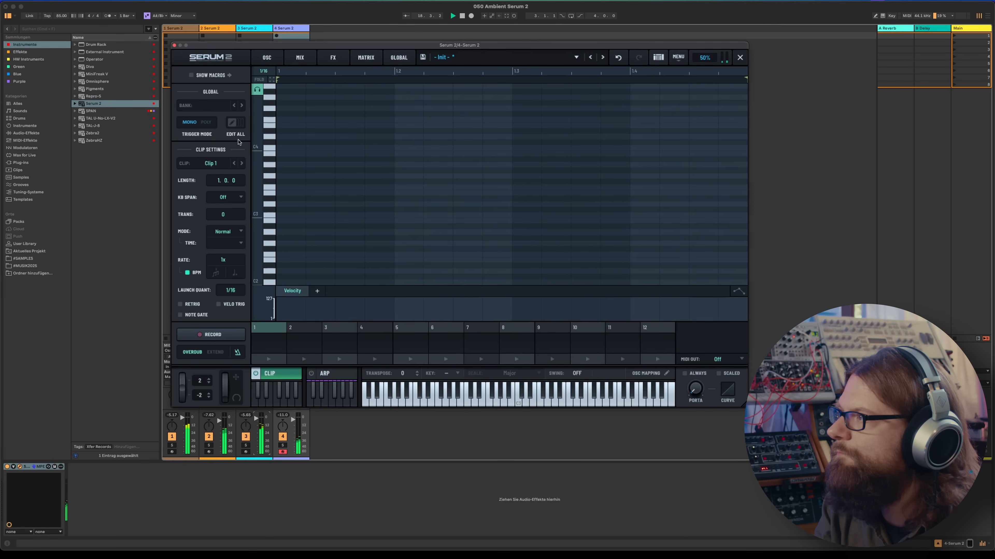
click(211, 334)
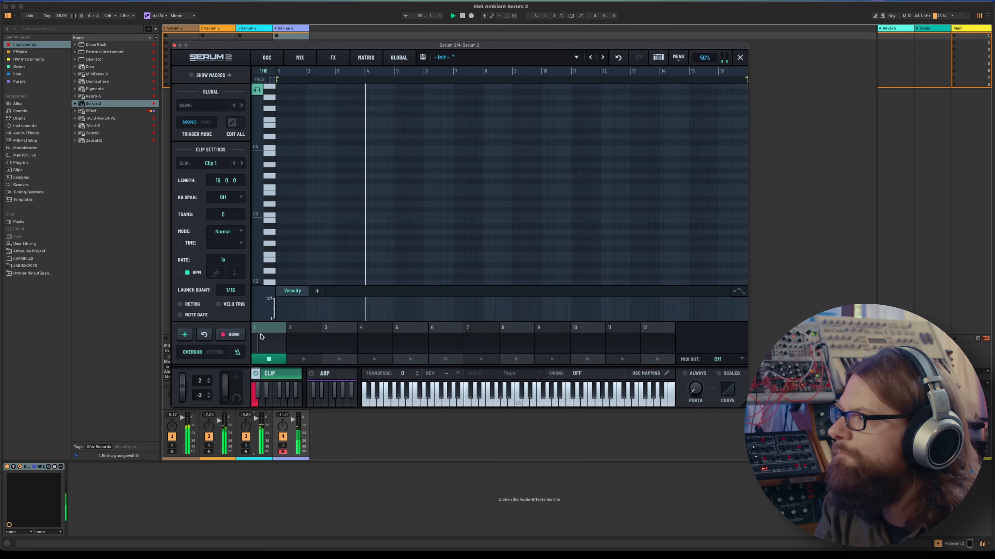
click(237, 335)
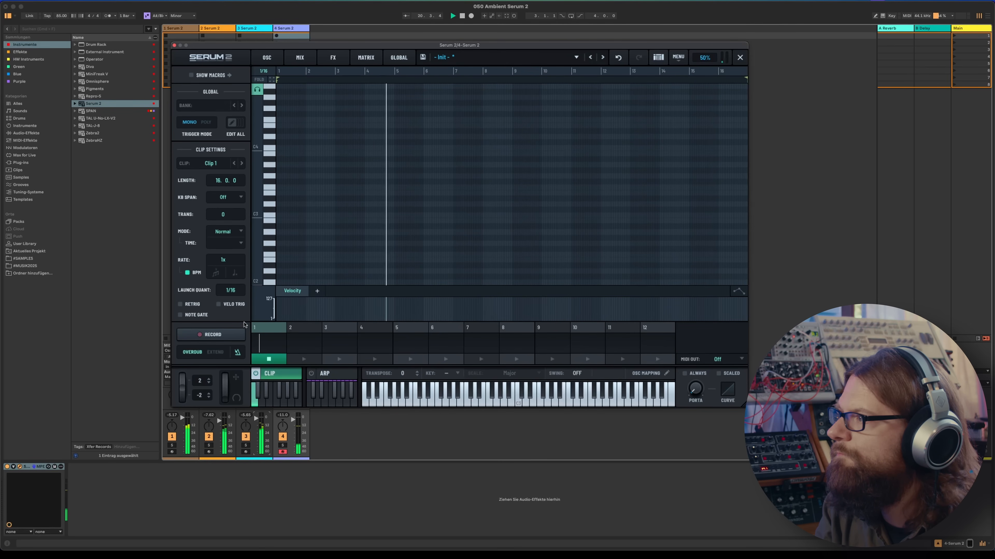
click(240, 333)
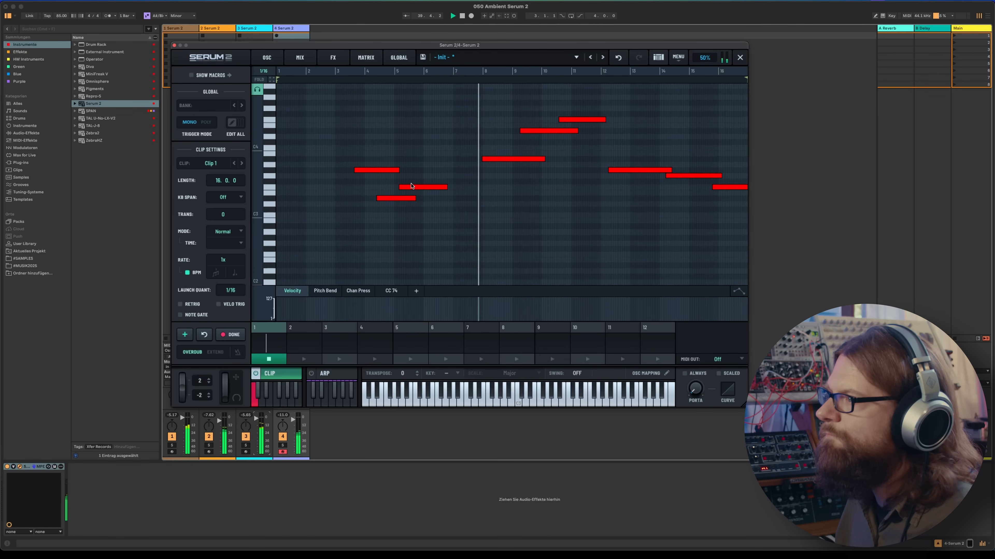
click(235, 335)
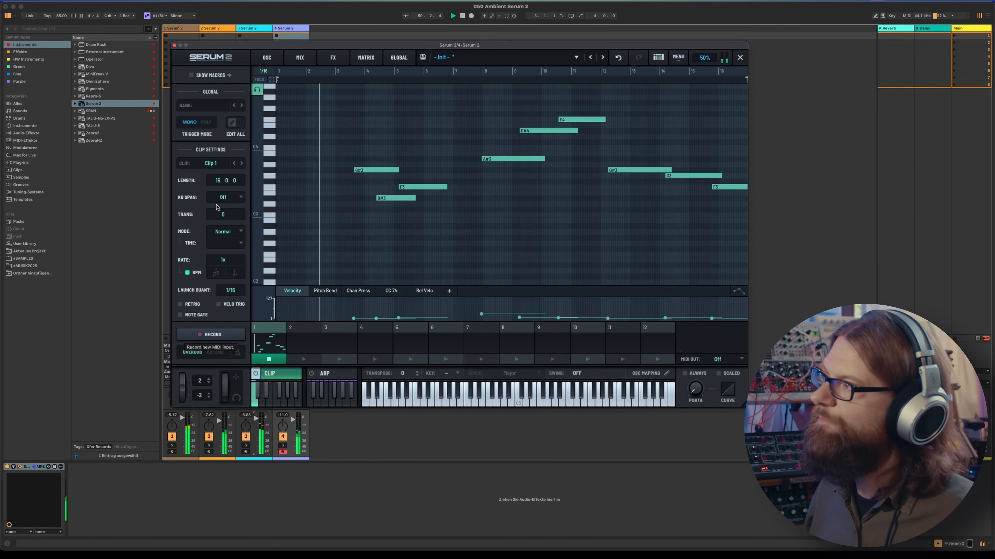
Close the fourth instrument's window and add another Serum 2 instance on a new fifth track.
click(174, 45)
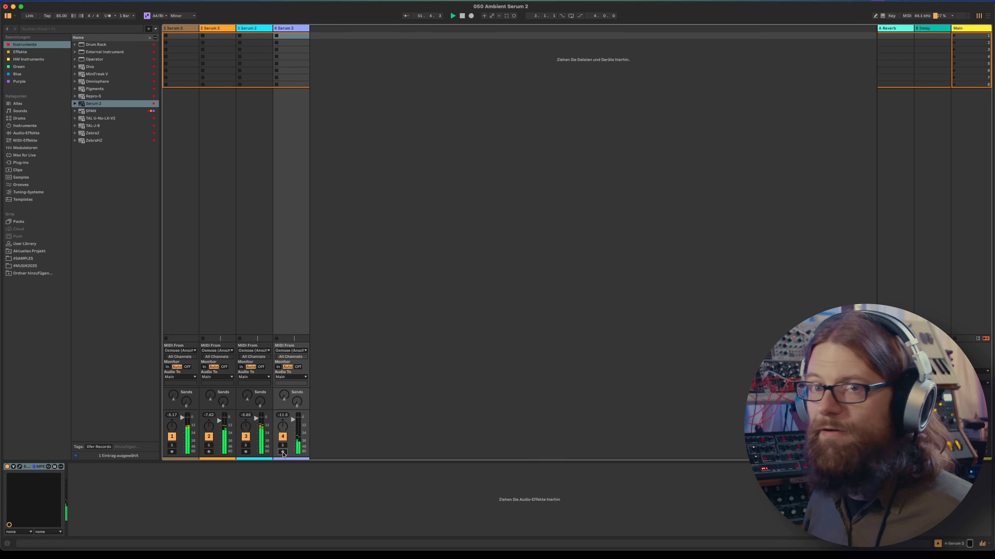
drag(101, 105, 254, 192)
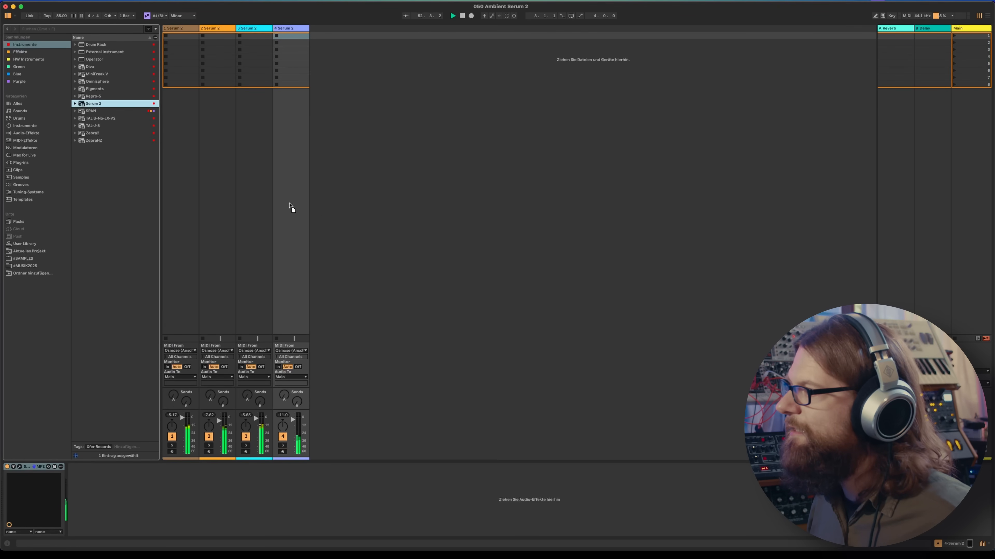
drag(359, 236, 359, 236)
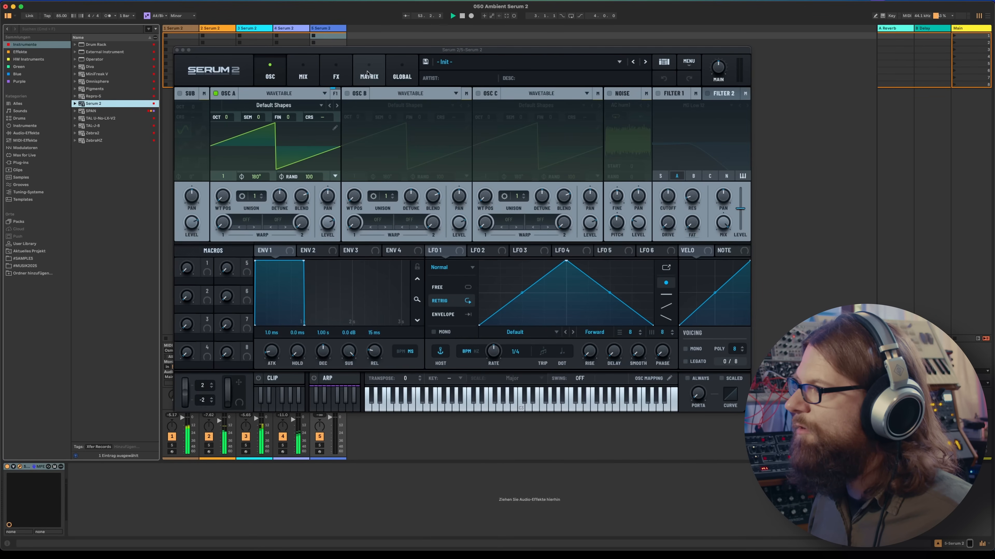
Open the new instrument's clip editor, arm track 5 and set its MIDI input to Osmose (Anschluss 1).
click(298, 377)
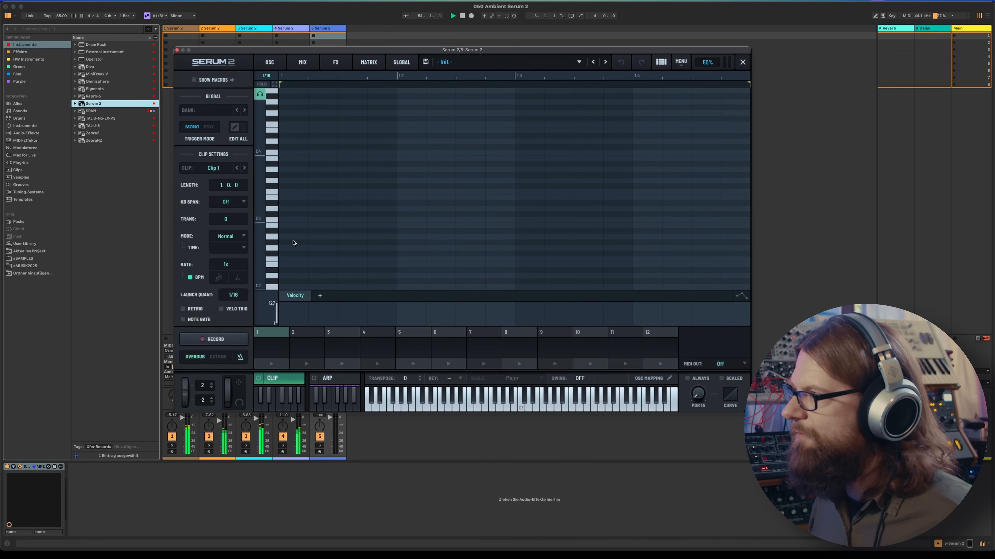
click(319, 453)
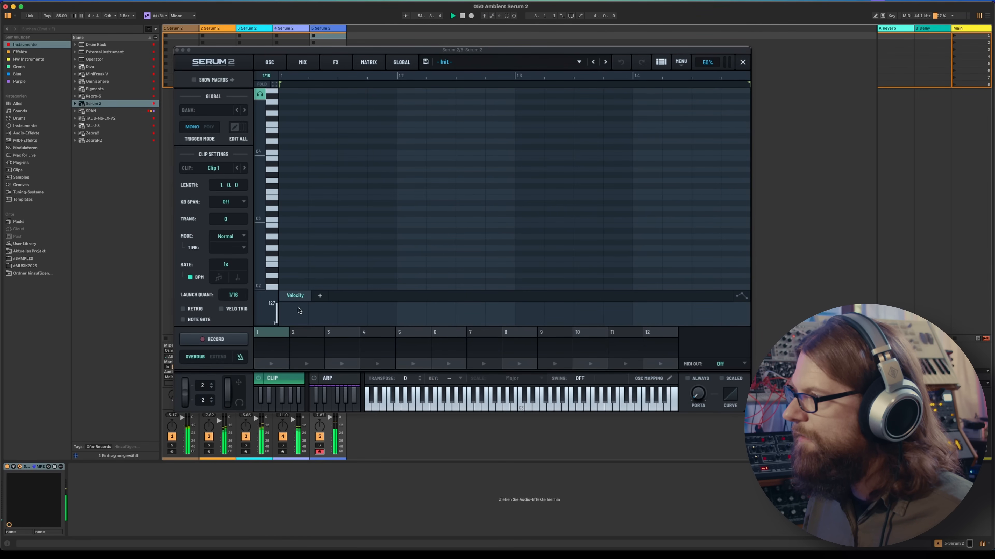
drag(256, 51, 482, 63)
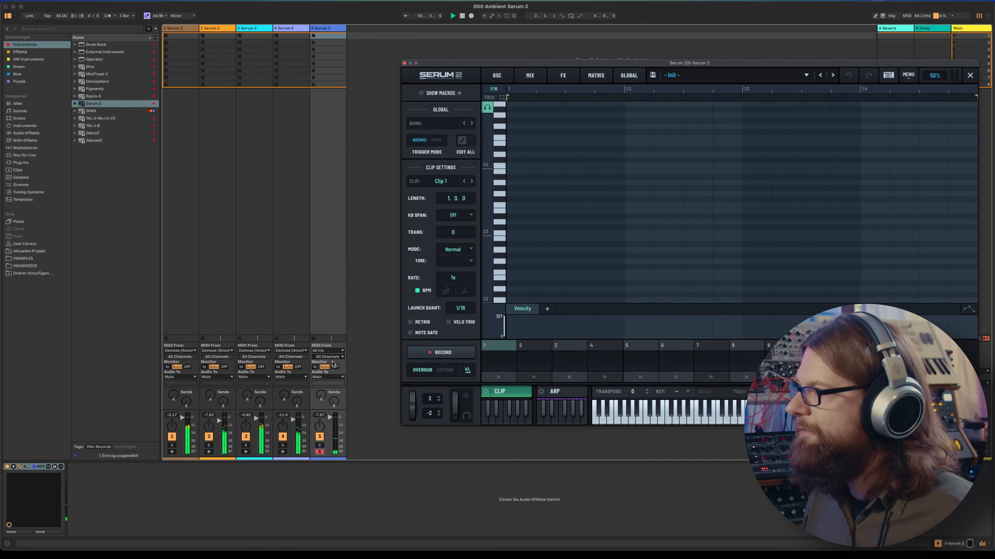
click(328, 350)
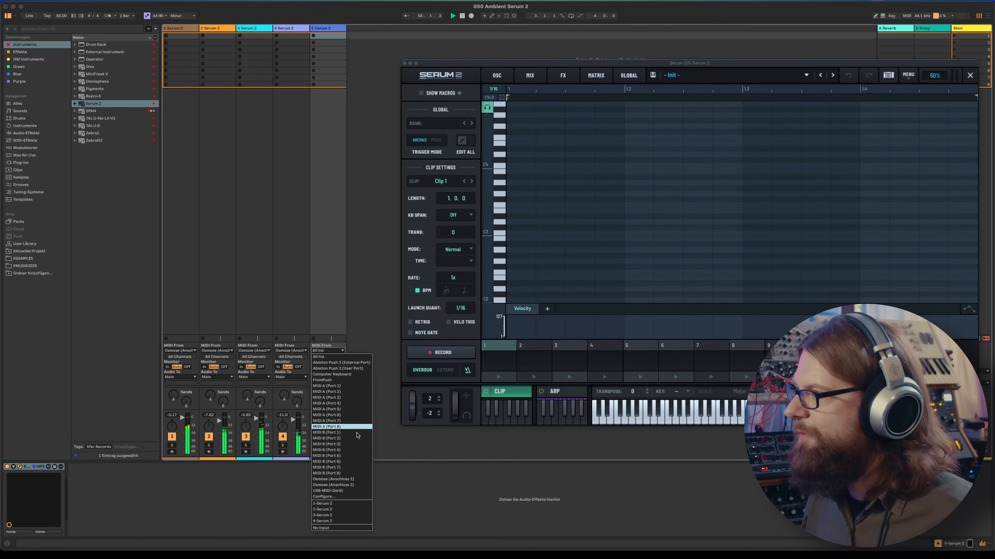
click(360, 479)
drag(618, 64, 358, 40)
Enter four sixteenth notes in Clip 1: A#1 on 1.1.1, F2 on 1.1.3 and 1.2.1, and G#2 on 1.2.3.
scroll(267, 229, down, 10)
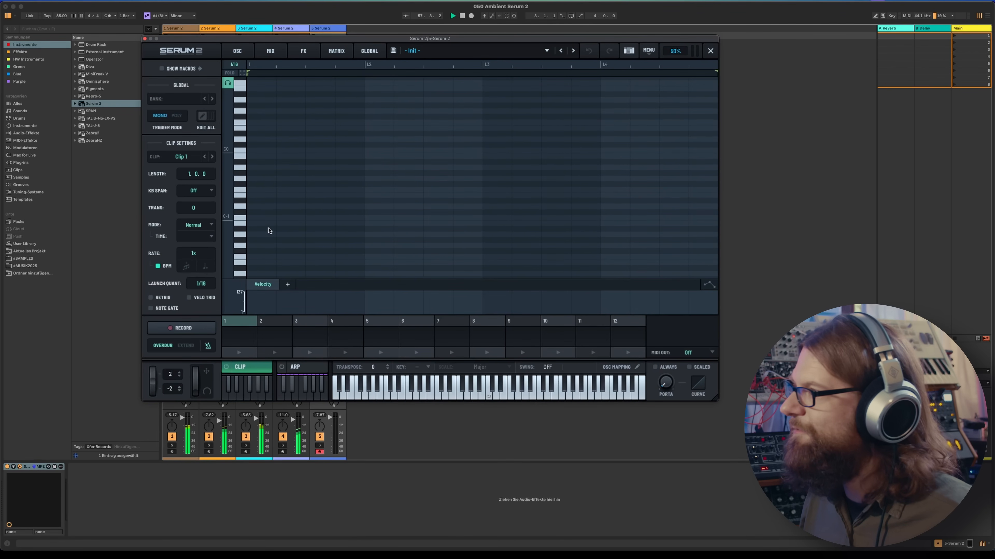
scroll(261, 229, up, 10)
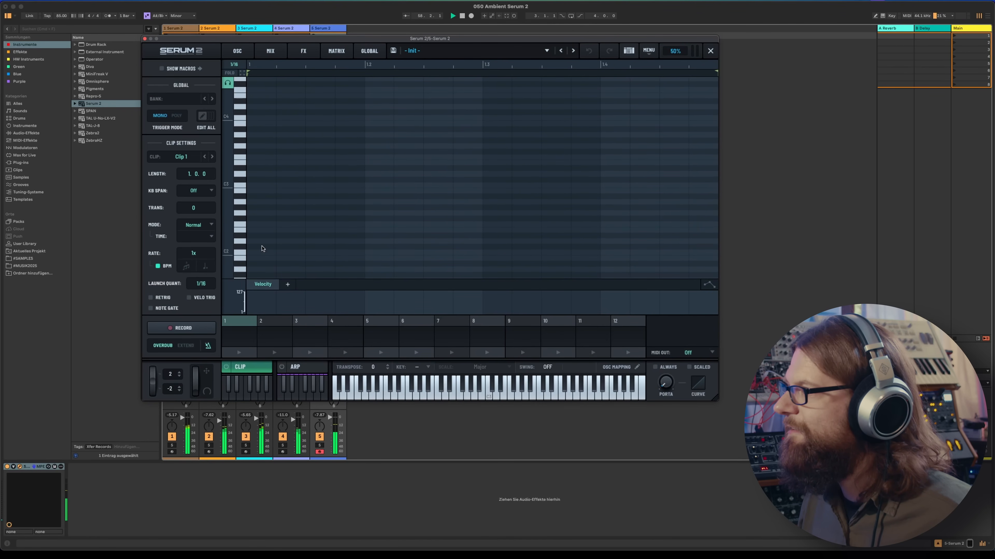
click(260, 265)
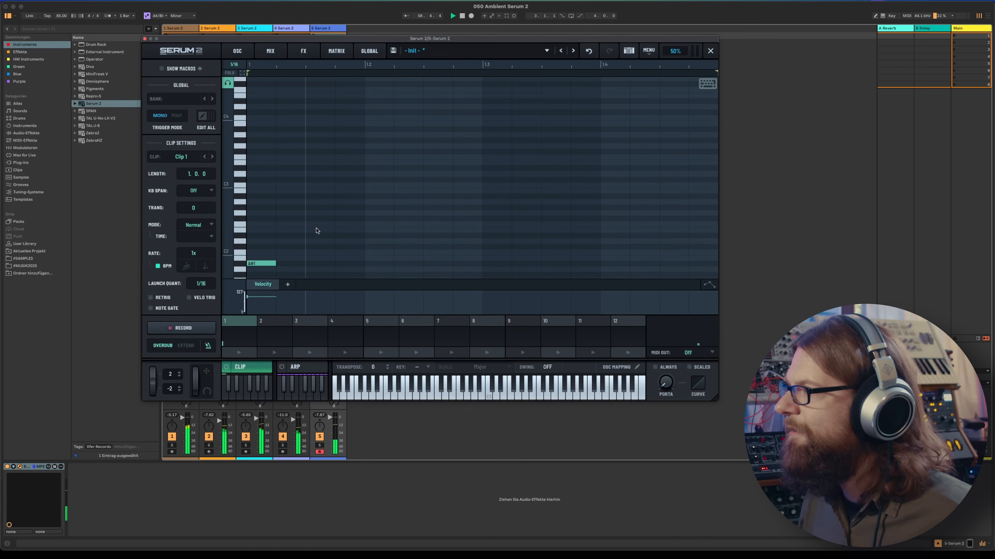
click(318, 225)
click(376, 225)
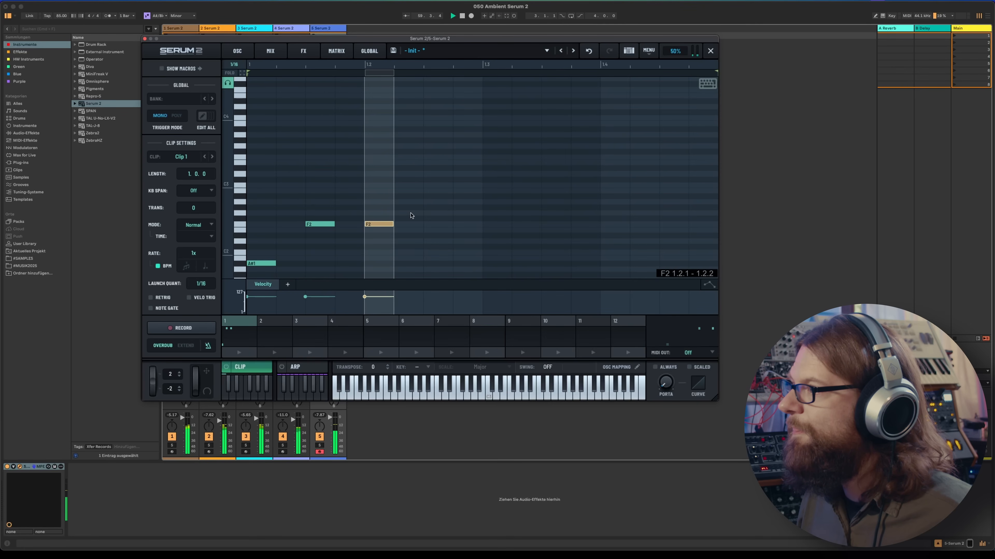
click(438, 207)
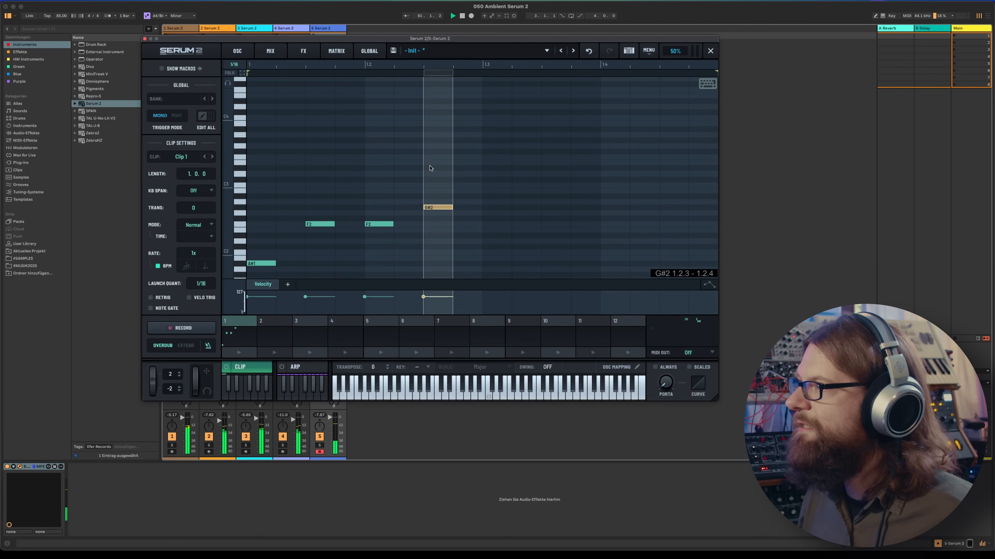
click(441, 182)
Select the first half of the clip, 1.1.1 to 1.3.1, and duplicate its notes into the second half.
drag(474, 275, 268, 176)
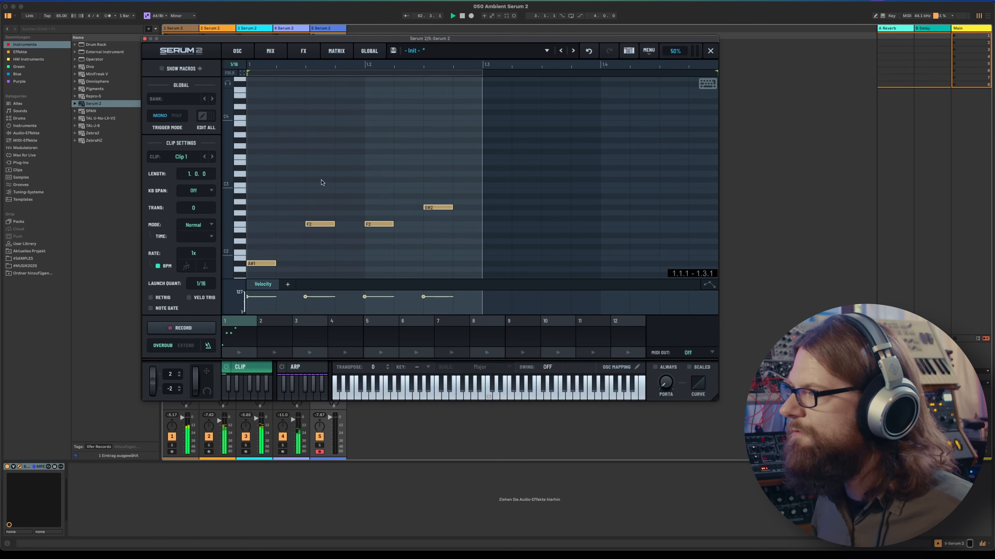
right_click(317, 182)
click(390, 214)
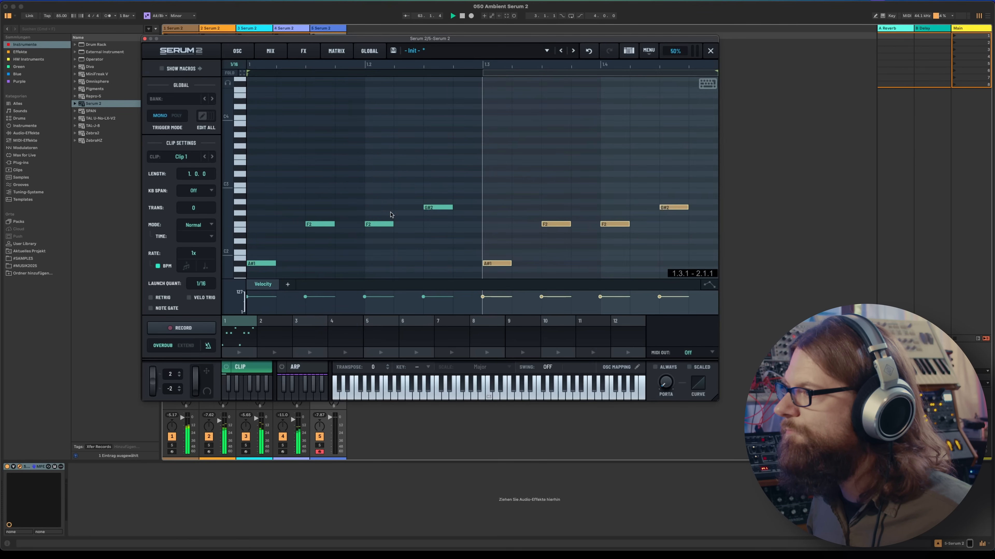
Start the Clip 1 sequence playing and return to the oscillator view.
click(225, 392)
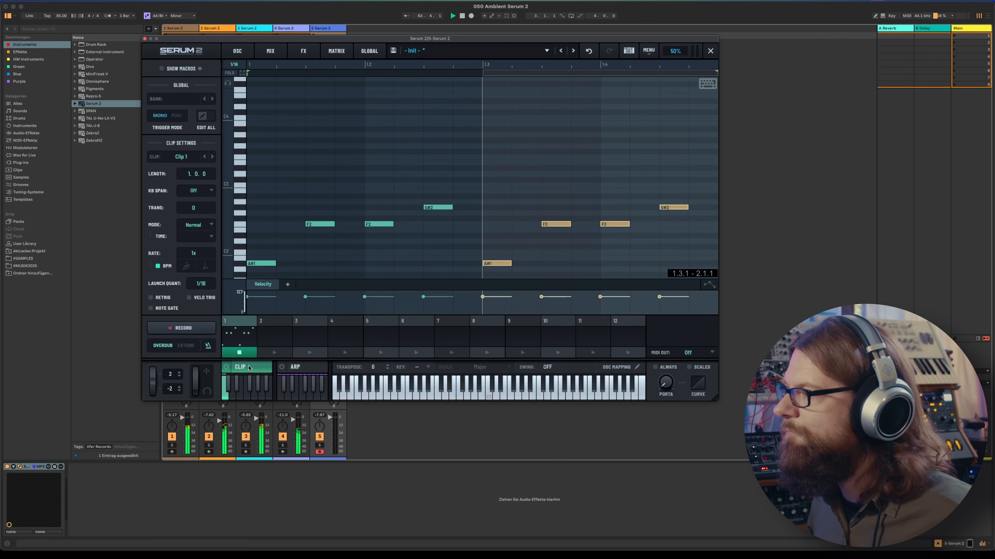
click(575, 199)
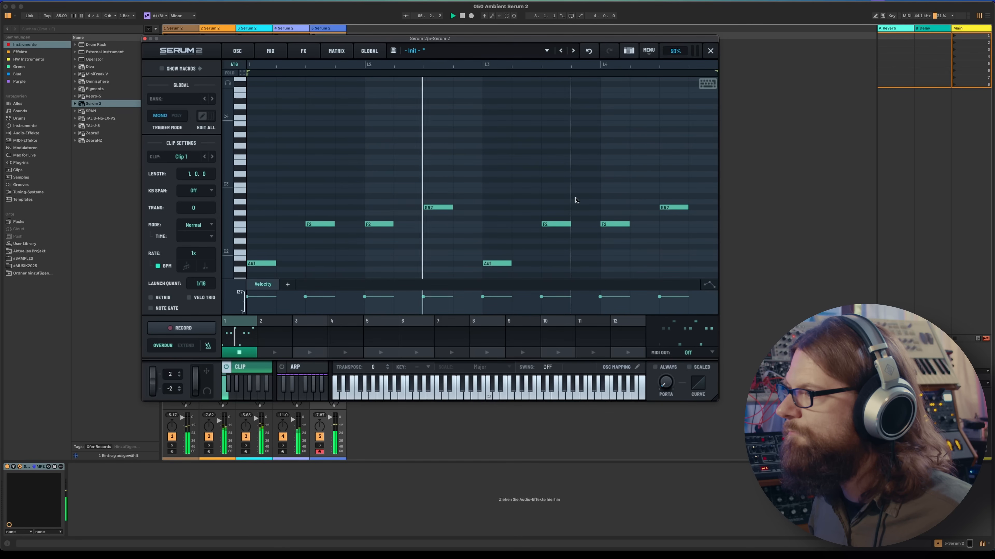
click(235, 51)
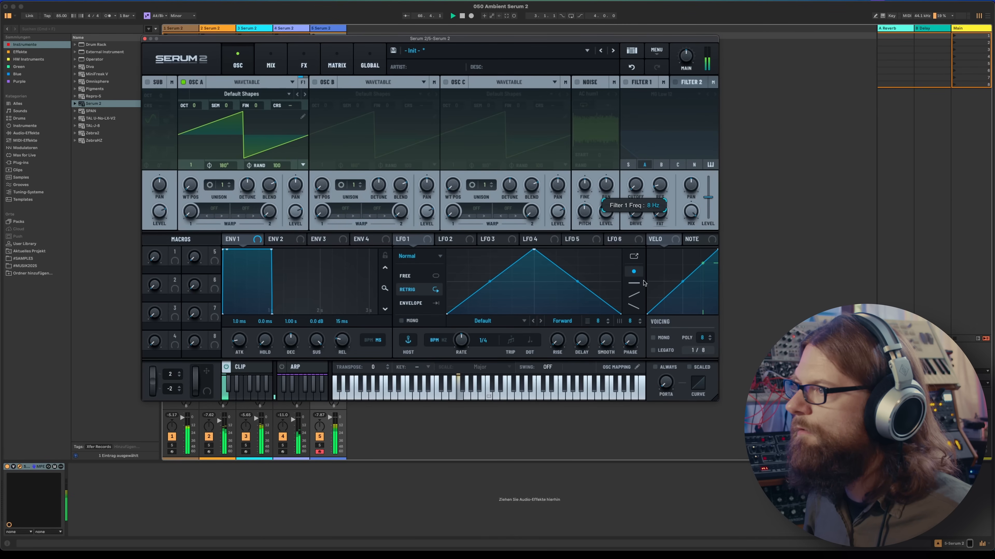
Turn on Filter 1, load the Square Drift JX3P wavetable into oscillator A and open up the filter cutoff.
click(625, 82)
click(245, 96)
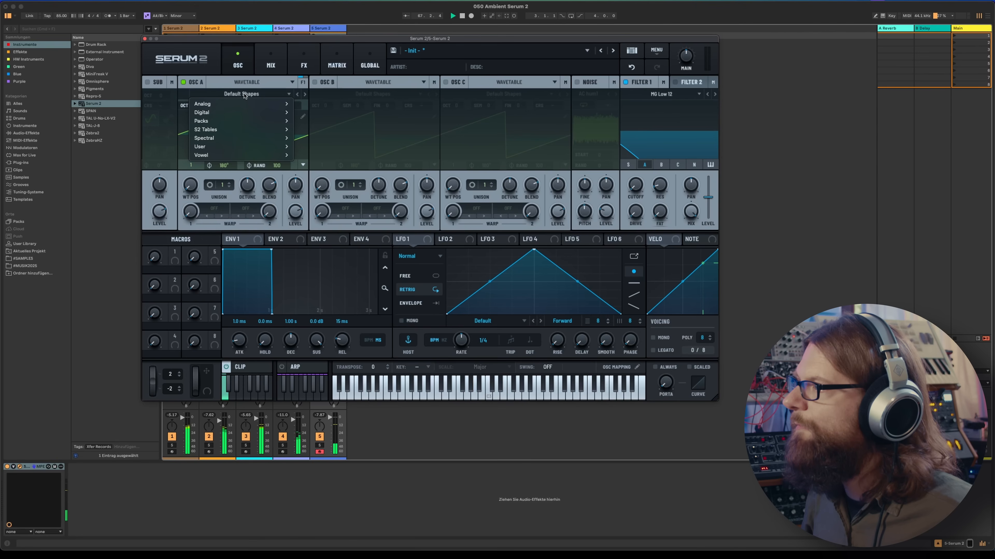
mouse_move(243, 104)
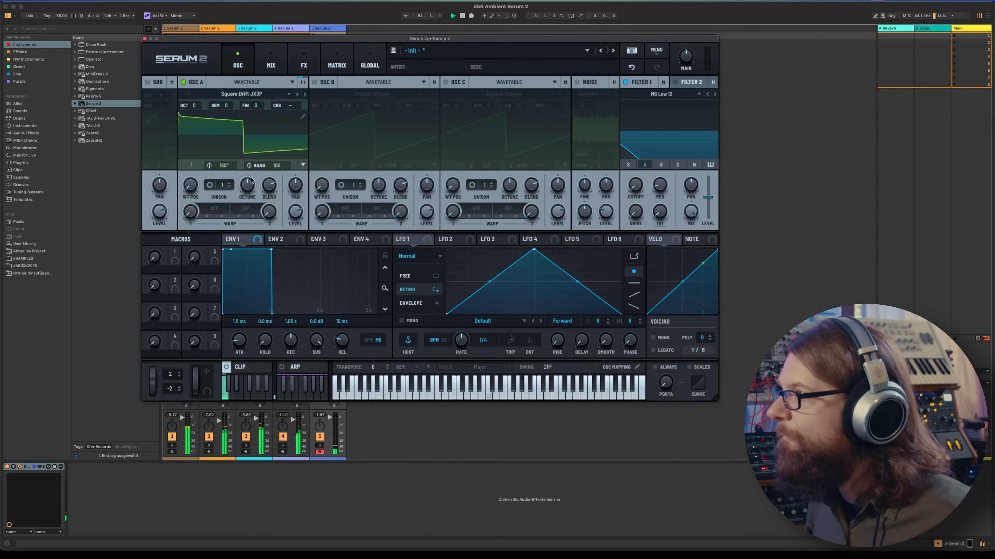
drag(635, 186, 632, 109)
Modulate oscillator A's wavetable position with LFO 1 in Free mode at 1.0 Hz, and set the base position to 70.
drag(190, 185, 186, 127)
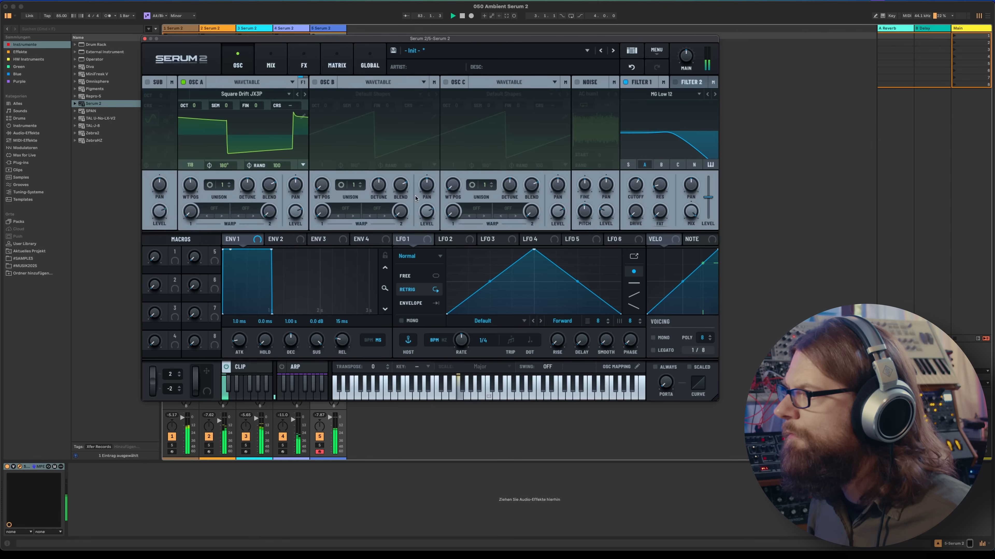
mouse_move(183, 177)
mouse_down()
mouse_move(190, 196)
mouse_move(182, 164)
mouse_up()
click(423, 274)
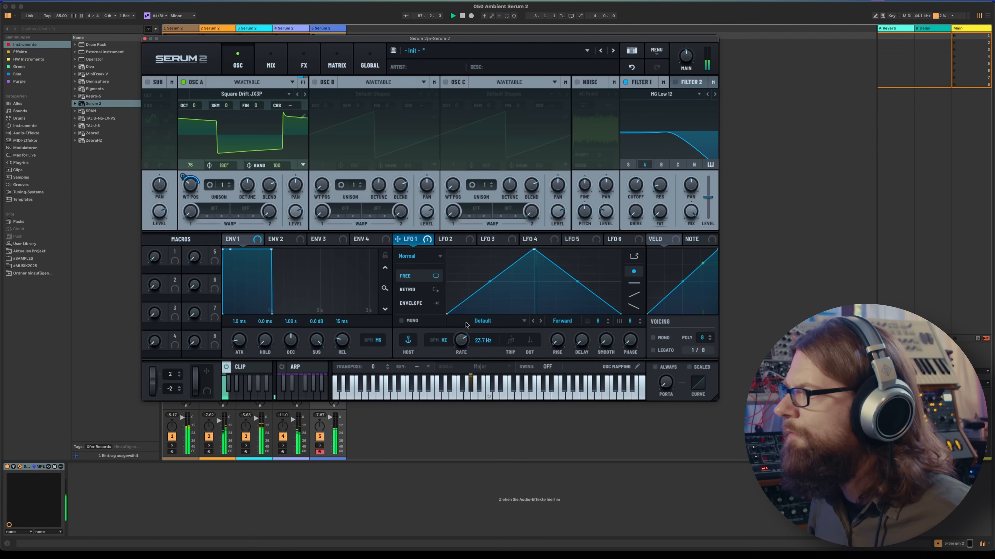
drag(191, 188, 193, 197)
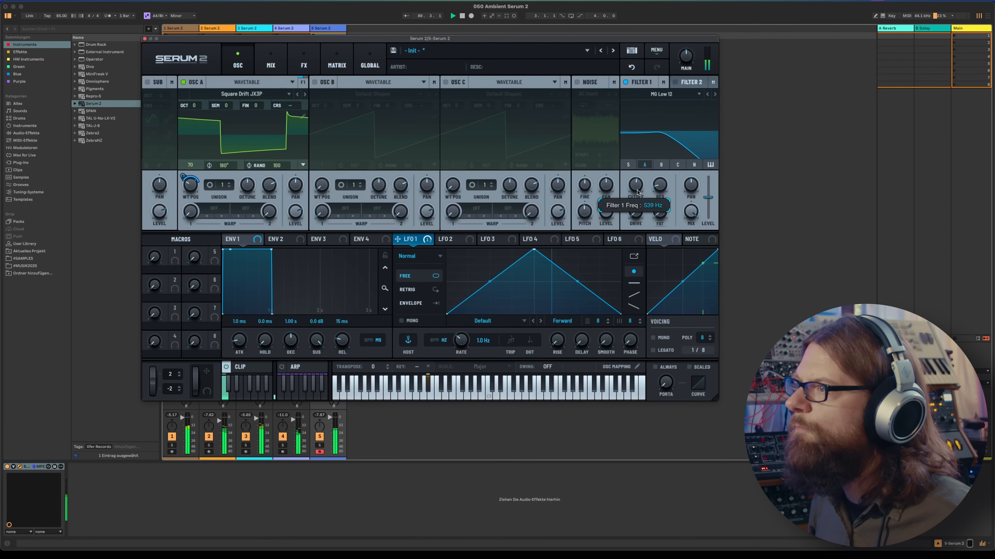
Change Filter 1 to the MG Ladder type from the S2 filters and fine-tune its cutoff.
click(662, 95)
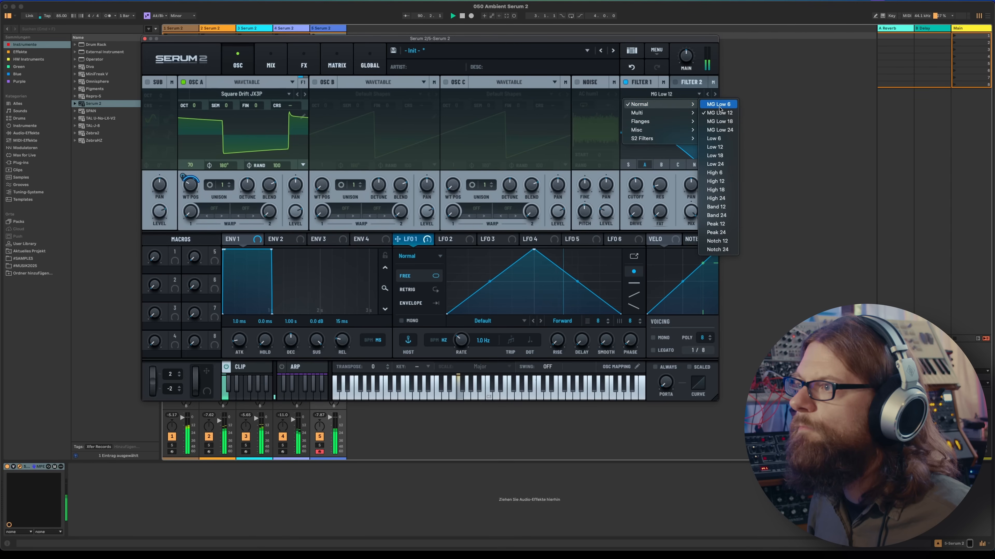
mouse_move(669, 133)
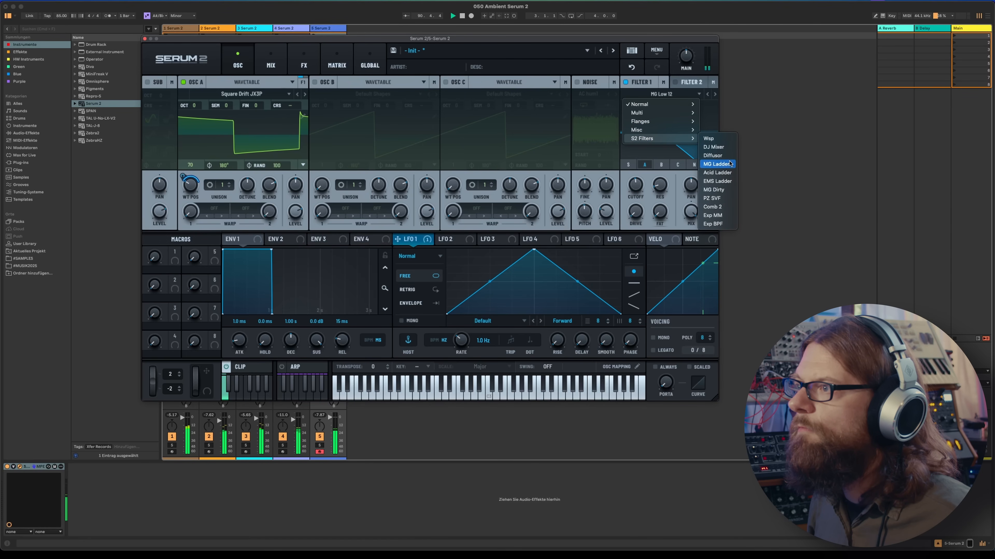
click(726, 165)
drag(636, 185, 636, 190)
Set Env 1's sustain to -11.8 dB and its release to 337 ms, and switch the voicing to Mono.
click(235, 239)
drag(317, 340, 324, 390)
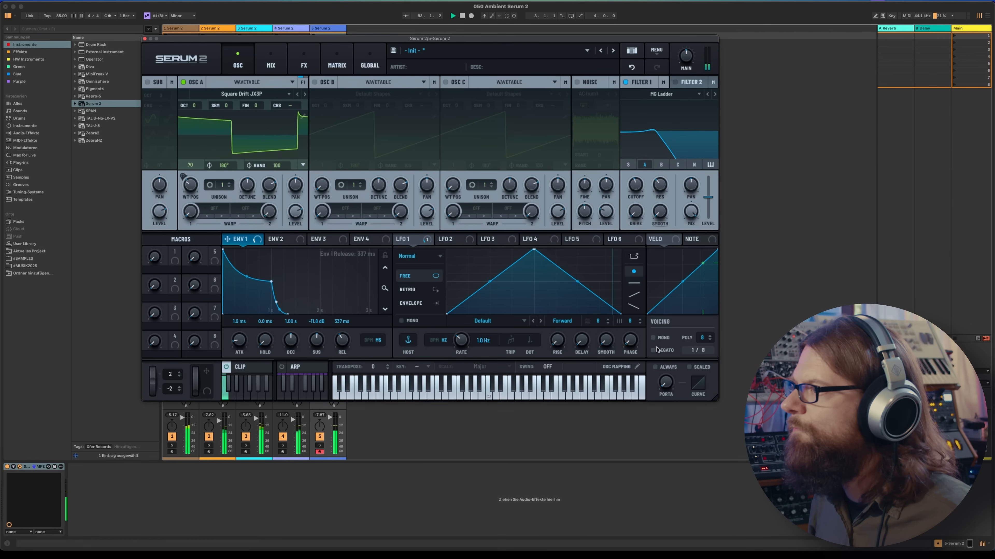
Set Env 2 to 306 ms decay, 26% sustain and 316 ms release, and assign it to modulate Filter 1's cutoff.
click(277, 239)
drag(312, 342, 295, 361)
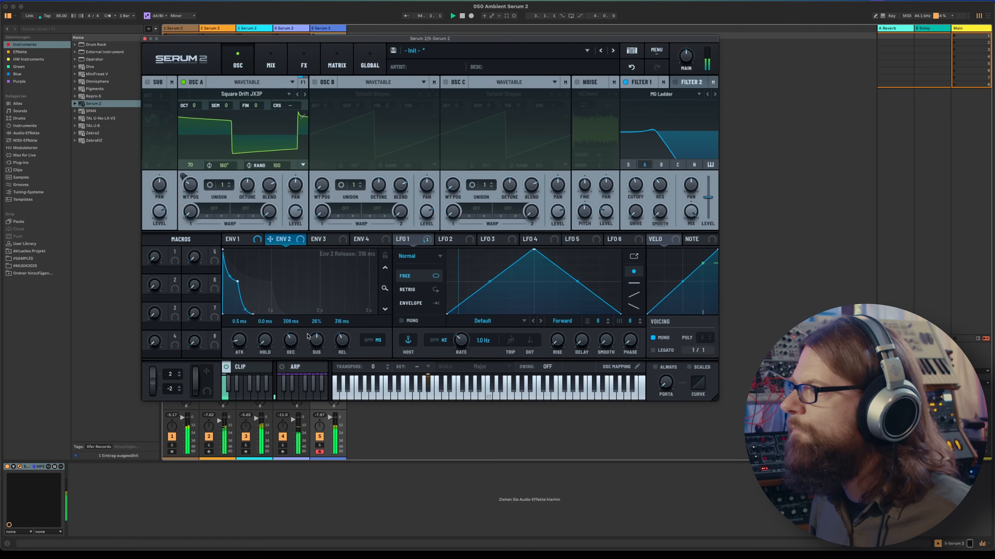
drag(270, 240, 635, 185)
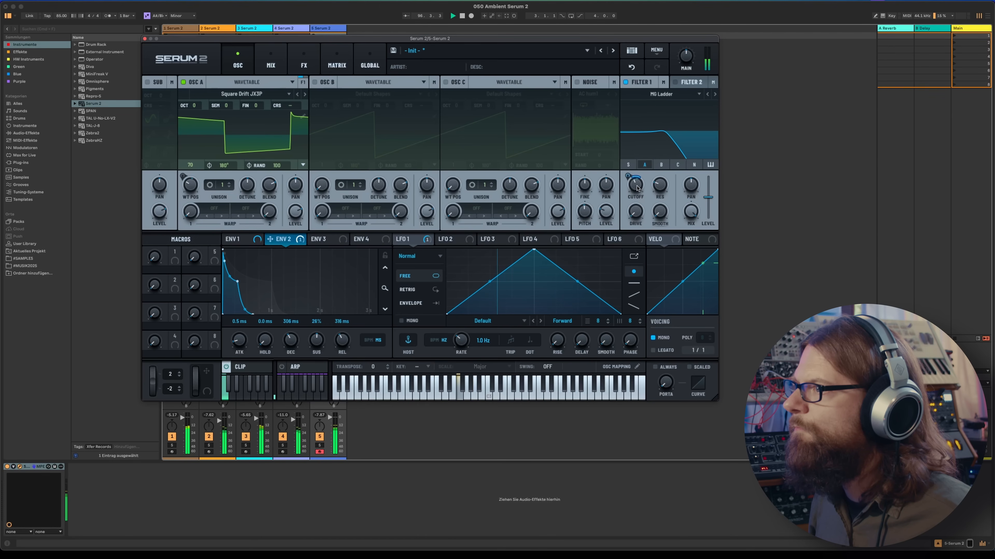
mouse_move(628, 177)
mouse_move(628, 179)
mouse_down()
mouse_move(660, 190)
mouse_move(636, 174)
mouse_up()
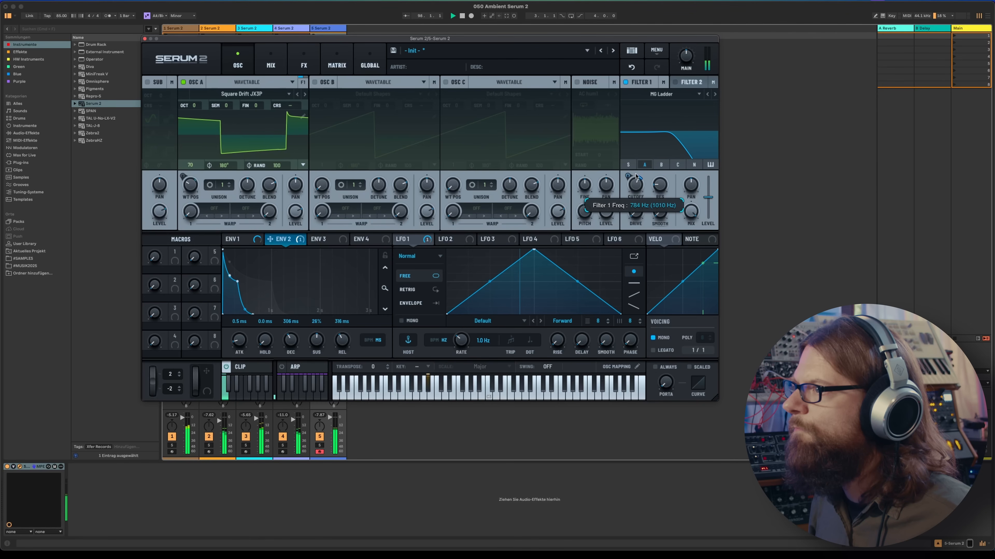
Lengthen Env 2 to 445 ms decay and 579 ms release, and set Env 1 to 1.18 s decay, -8.8 dB sustain and 1.28 s release.
drag(342, 340, 290, 338)
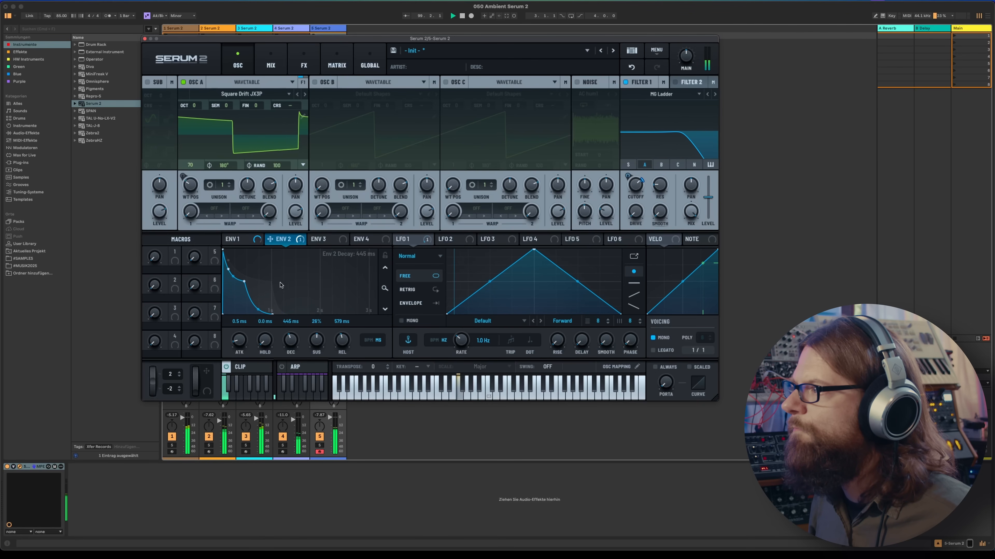
click(248, 242)
drag(284, 344, 343, 334)
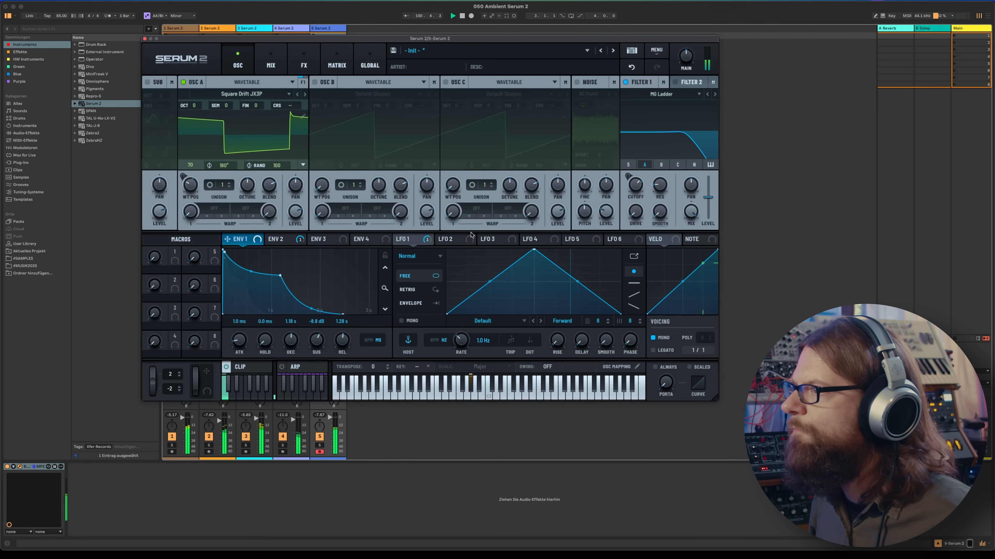
mouse_move(641, 189)
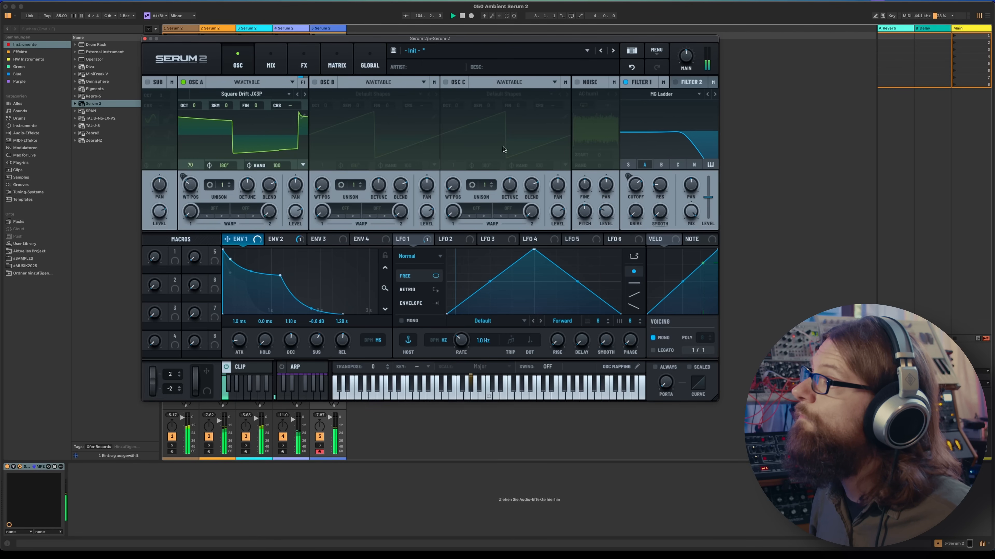
click(305, 66)
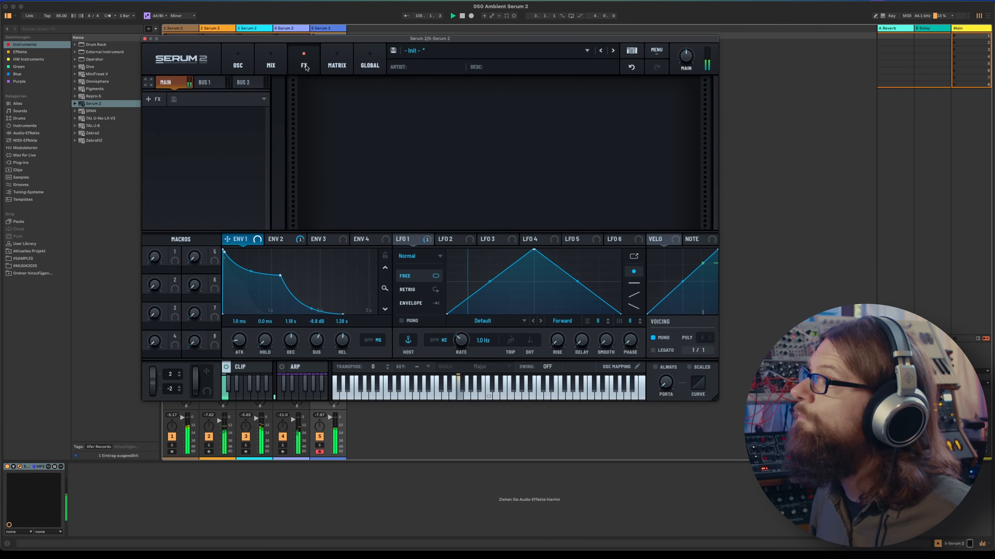
click(156, 99)
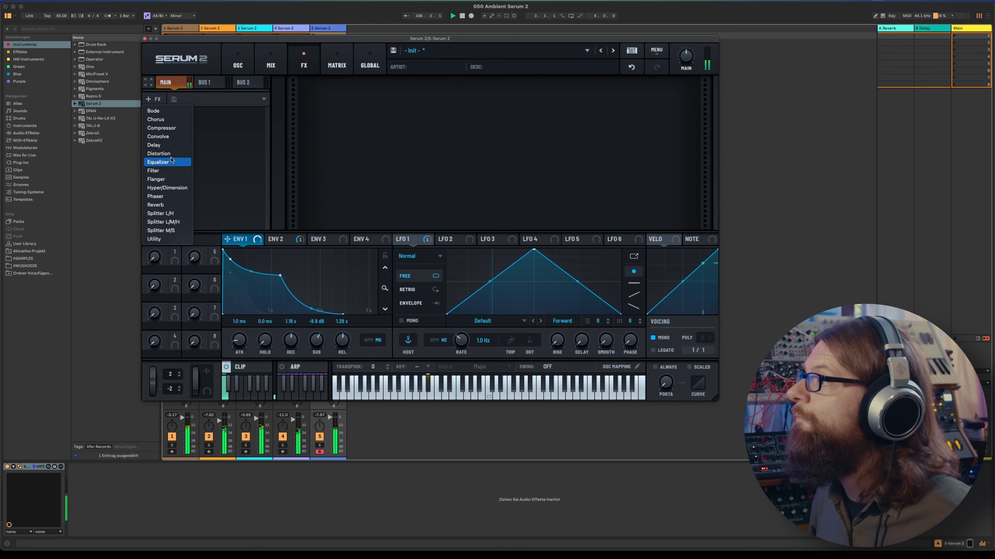
click(171, 141)
click(238, 62)
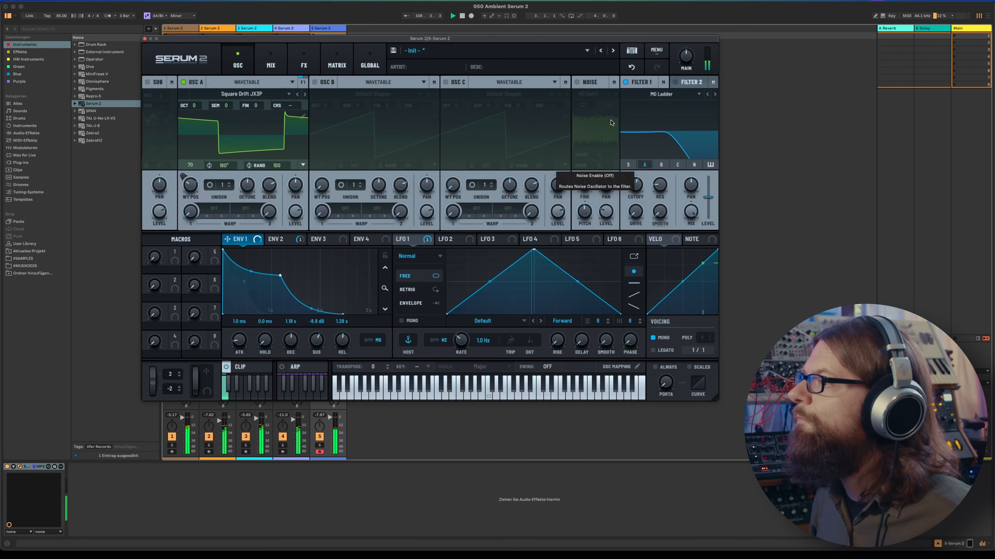
Enable oscillator B, routed through Filter 1, and load the Saw Drift J8 wavetable from the S2 analog tables.
click(316, 83)
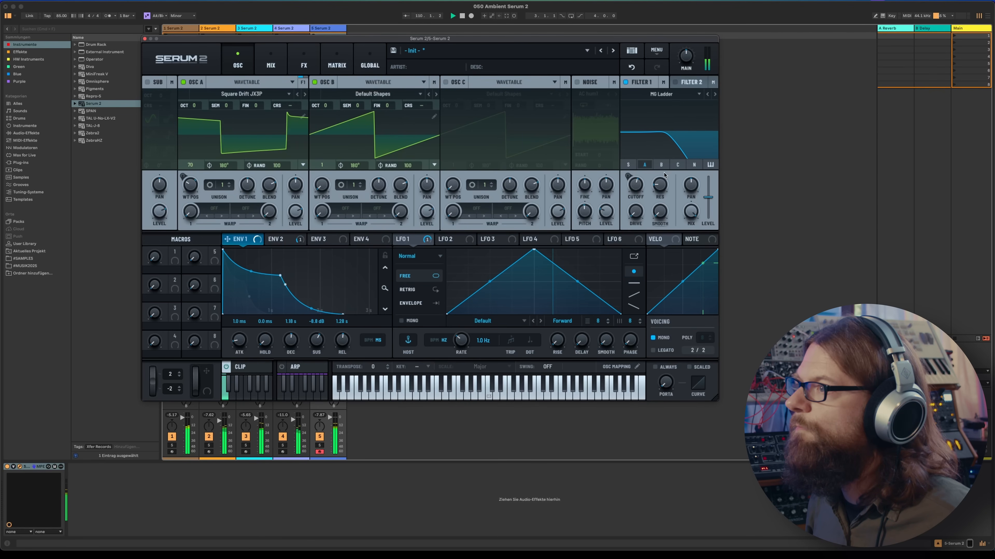
click(374, 94)
mouse_move(388, 104)
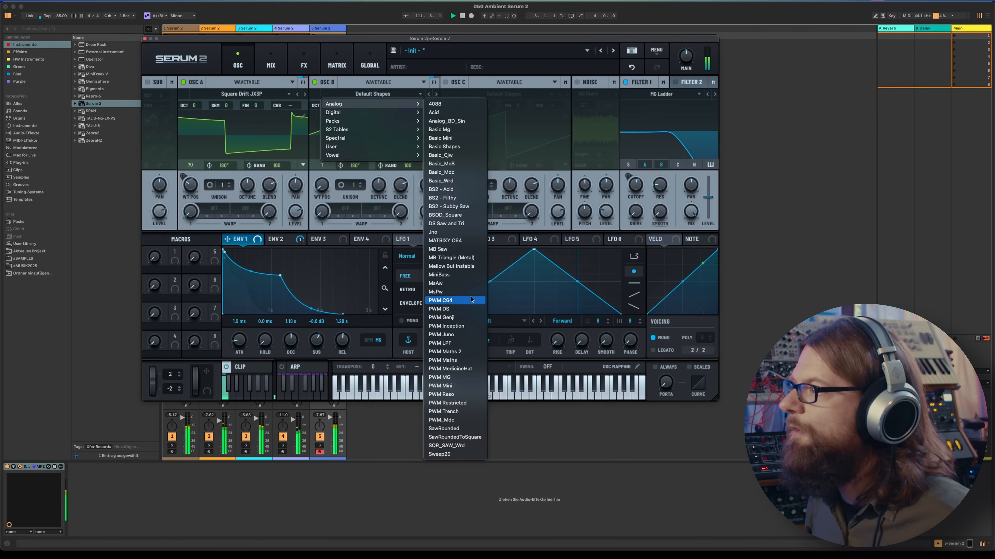
mouse_move(431, 130)
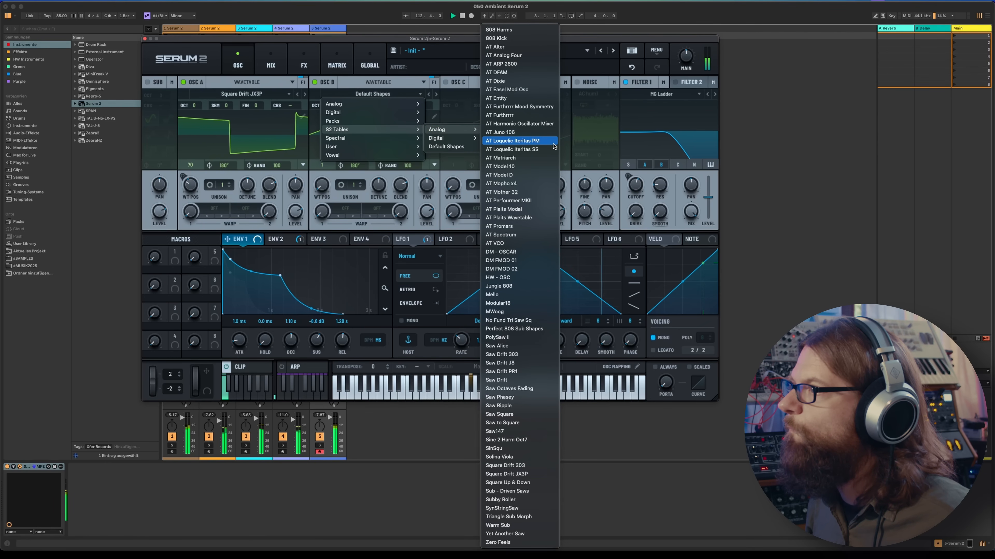
click(542, 363)
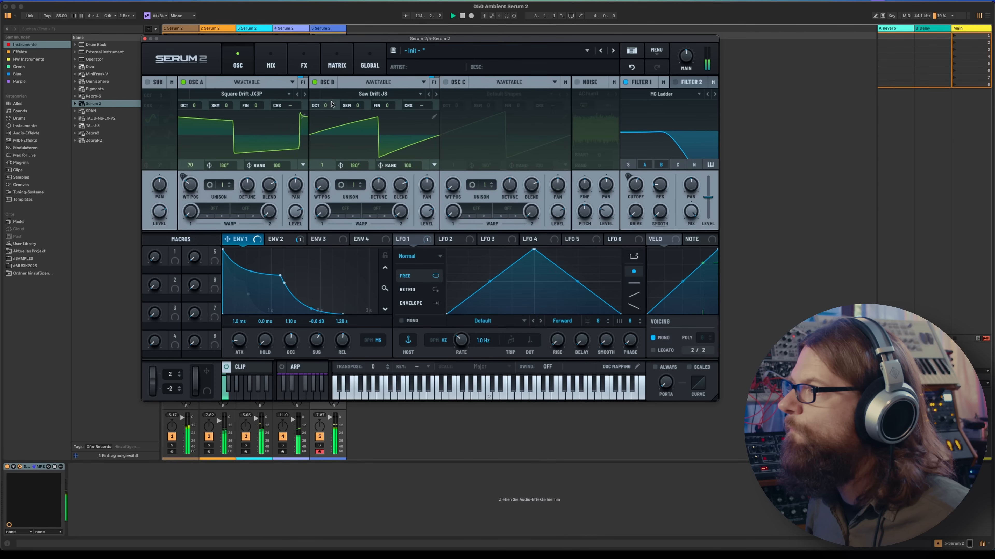
Set oscillator B's octave to -1 and its wavetable position to 133, and adjust its level.
mouse_move(429, 212)
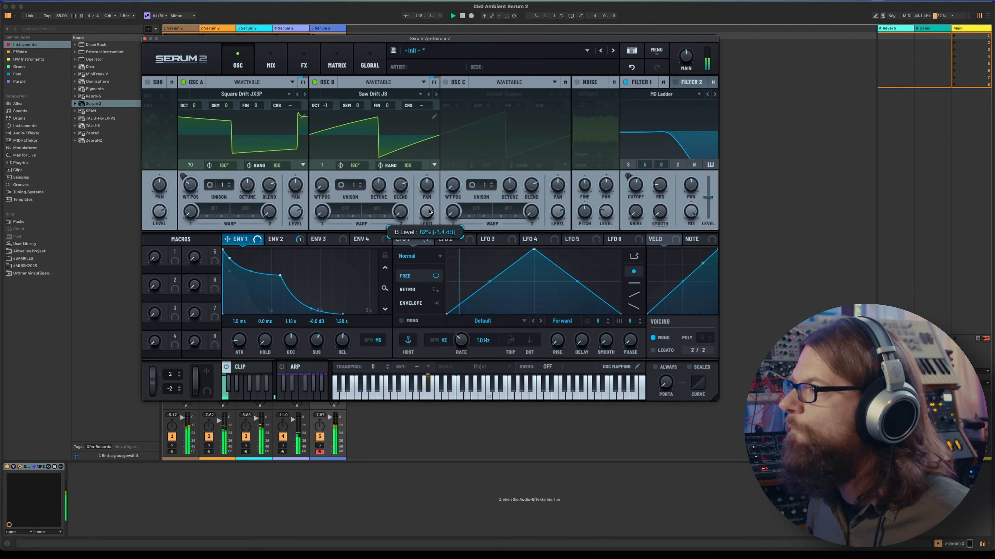
drag(388, 149, 327, 137)
mouse_move(427, 212)
mouse_down()
mouse_move(443, 327)
mouse_move(434, 204)
mouse_up()
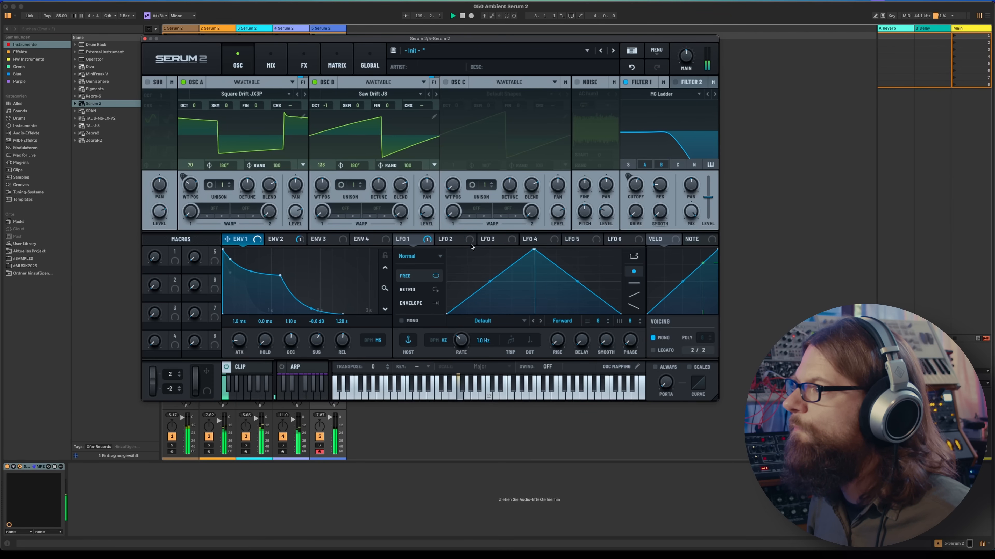
Select LFO 2 and pull the peak of its triangle shape down and earlier in the cycle.
click(435, 290)
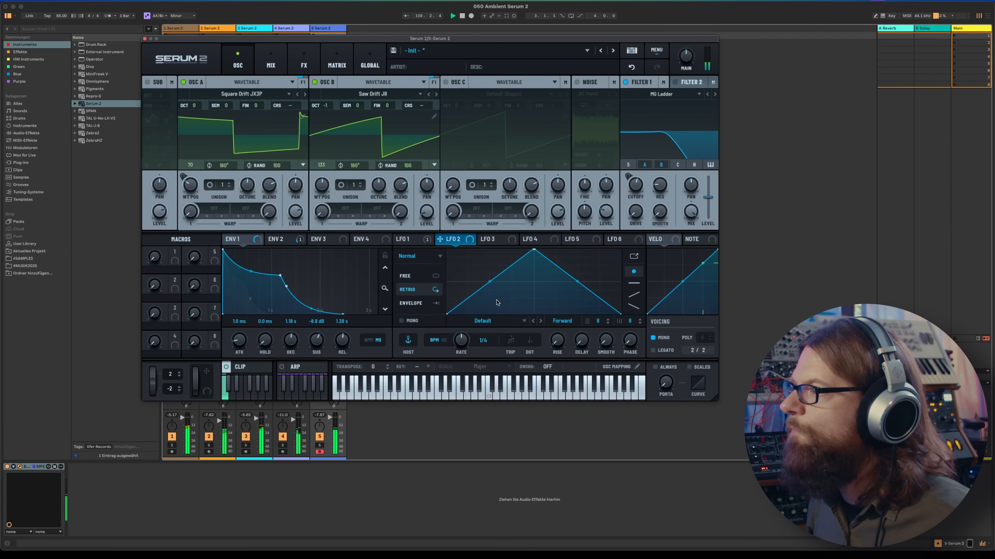
click(435, 258)
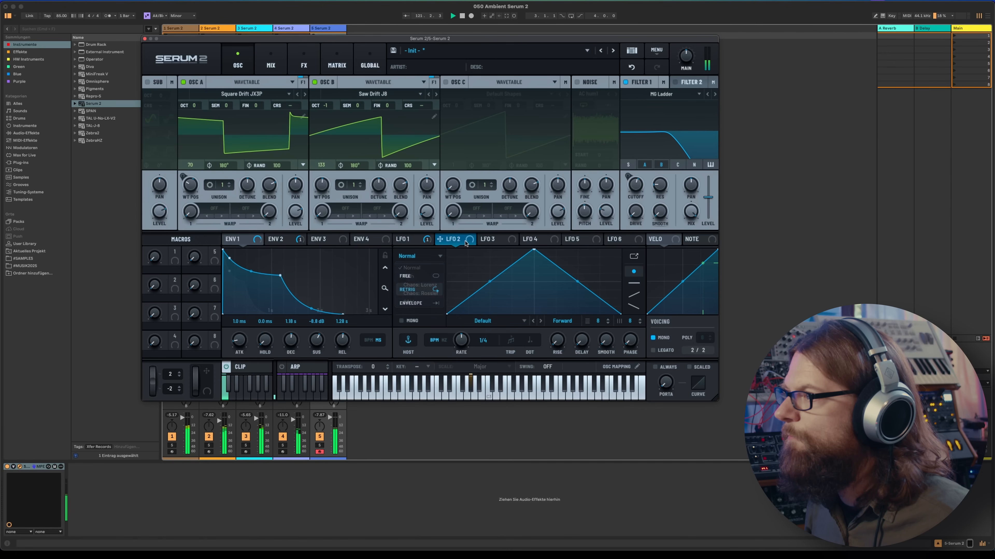
right_click(521, 280)
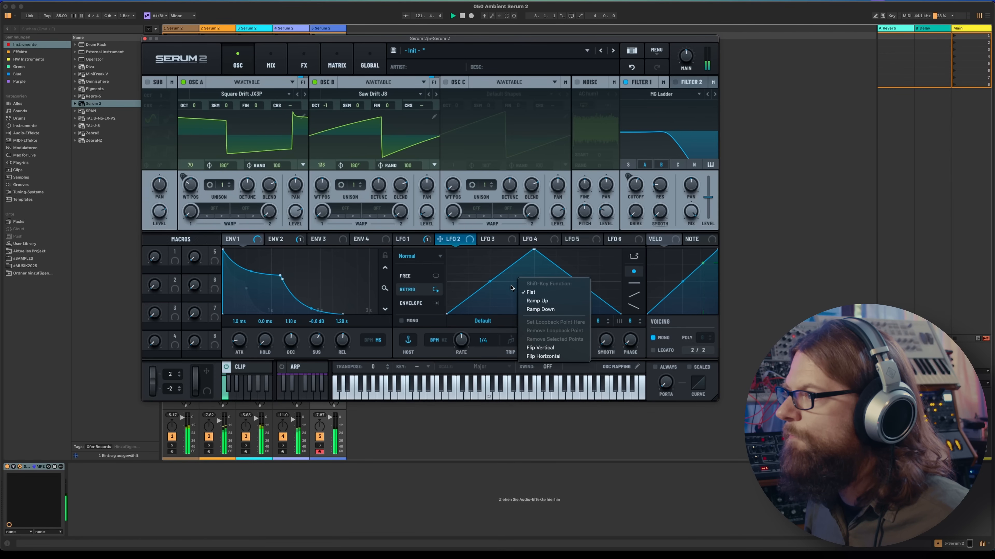
click(531, 293)
drag(533, 249, 488, 287)
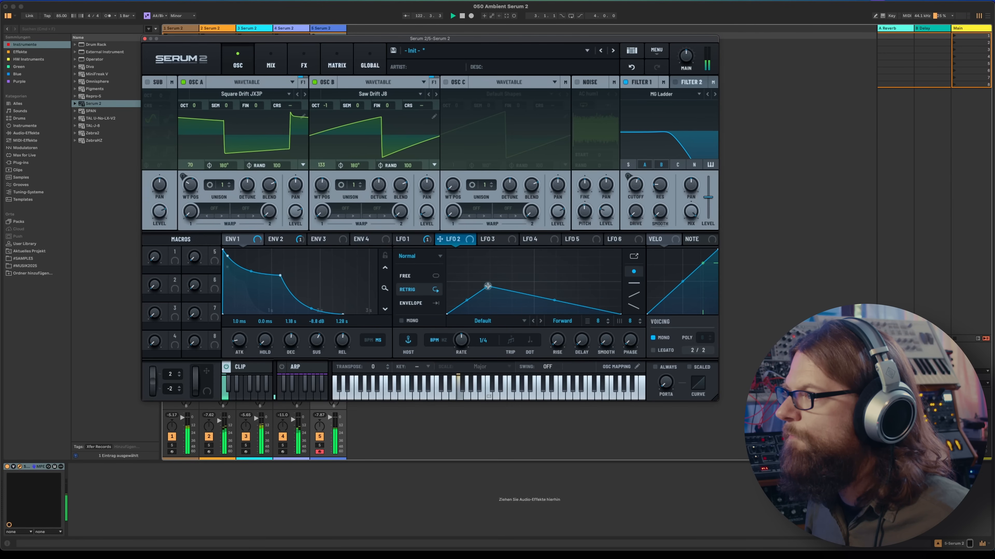
In LFO 2's enlarged editor, set a 4 by 4 grid and draw a full-height flat step in the first quarter with the rest at zero.
click(634, 257)
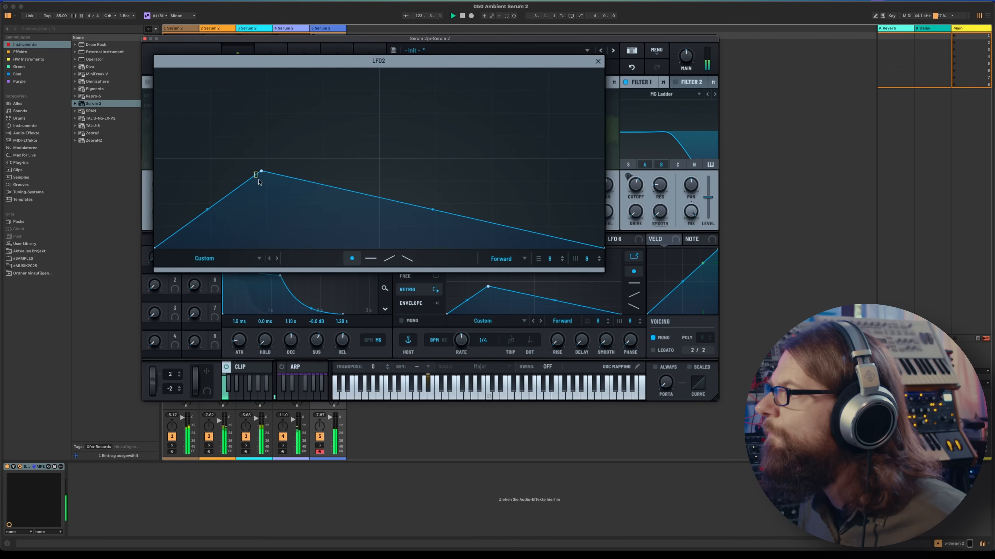
click(370, 259)
mouse_move(165, 235)
mouse_down()
mouse_move(375, 235)
mouse_move(560, 259)
mouse_up()
click(561, 260)
click(561, 261)
click(561, 261)
click(561, 261)
click(599, 261)
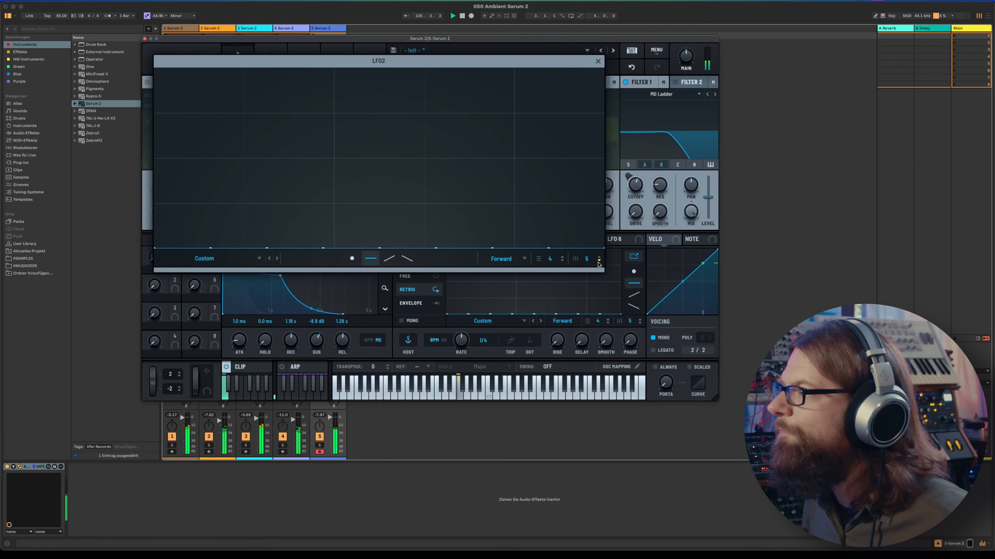
mouse_move(270, 240)
mouse_down()
mouse_move(333, 173)
mouse_move(333, 125)
mouse_move(215, 70)
mouse_move(332, 269)
mouse_up()
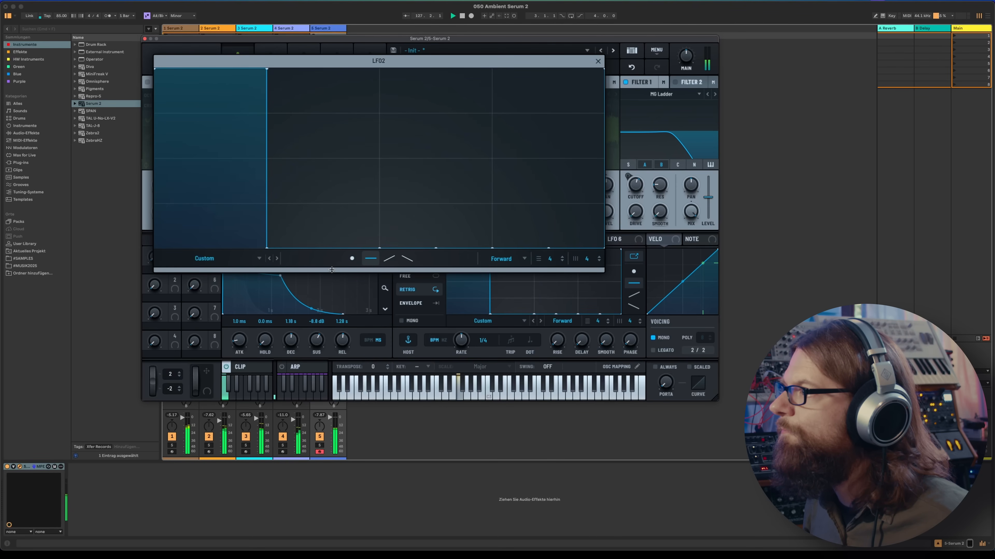
click(597, 62)
Assign LFO 2 to oscillator B's level and set the LFO to Free mode at a 1/2 rate.
drag(439, 238, 426, 212)
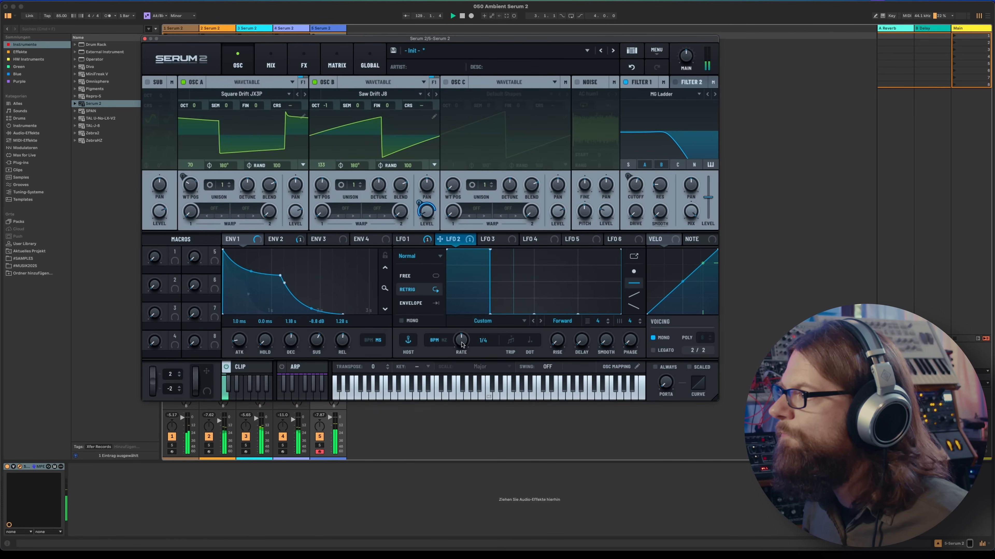
click(415, 277)
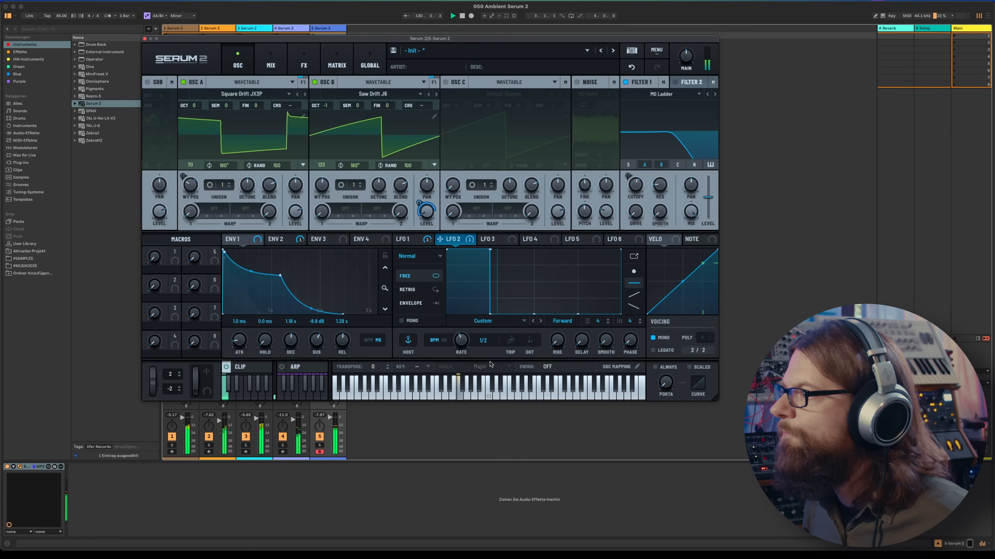
mouse_move(418, 196)
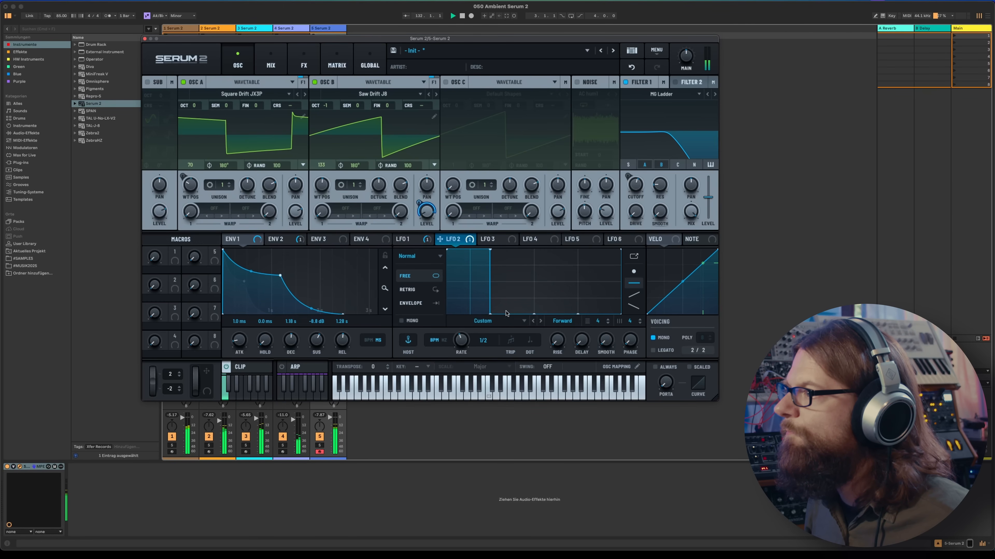
drag(489, 314, 489, 249)
drag(504, 305, 506, 317)
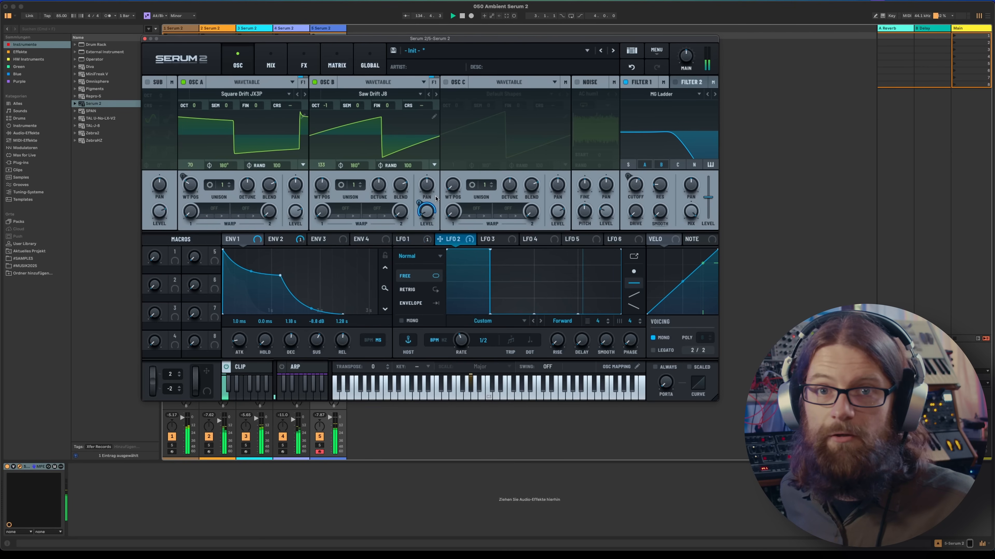
Lower oscillator B's base level beneath the LFO modulation and solo track 5.
drag(426, 220, 426, 227)
click(319, 445)
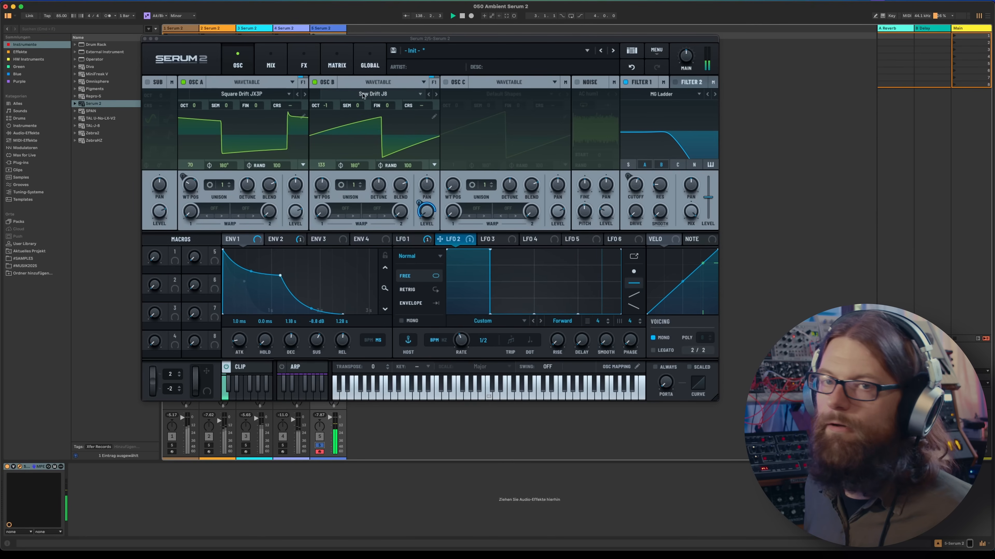
Raise filter 1's cutoff to about 389 Hz.
click(636, 191)
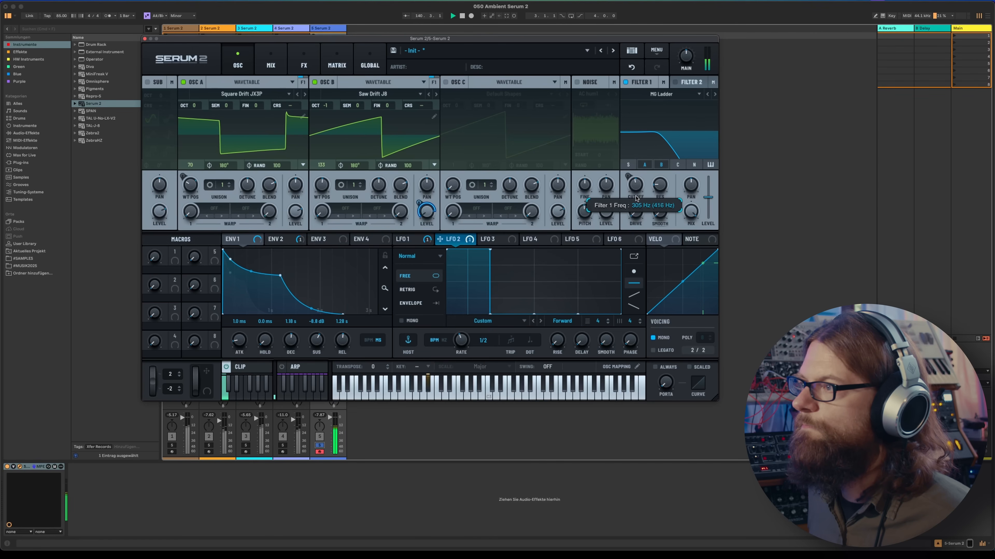
drag(634, 192, 639, 175)
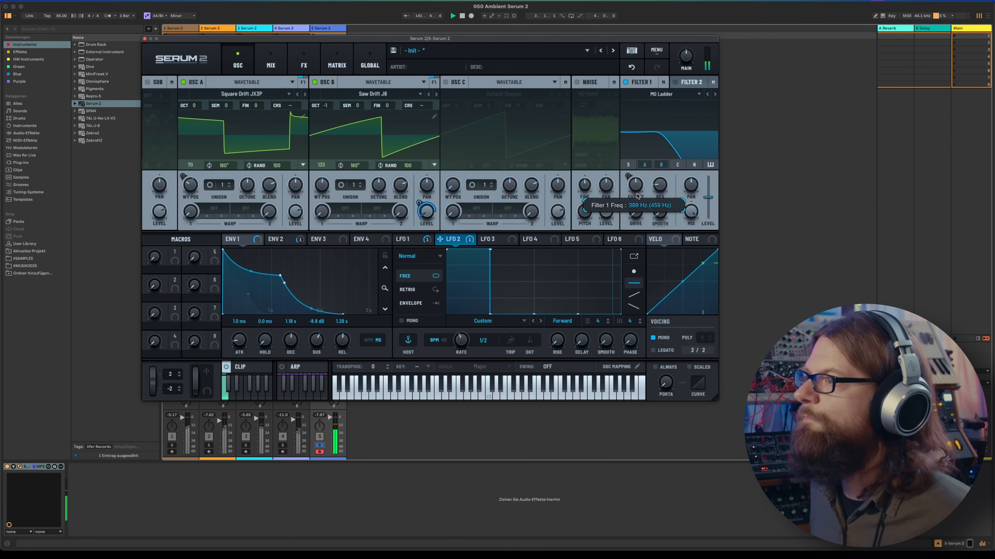
Add a delay effect to the main effects chain and set both channels to dotted 1/8 times.
click(304, 62)
click(155, 100)
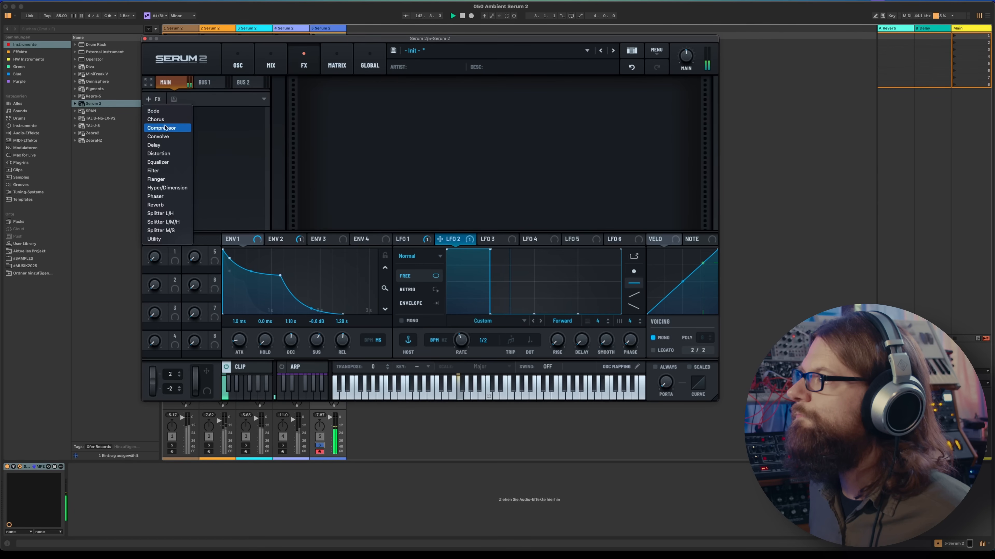
click(165, 146)
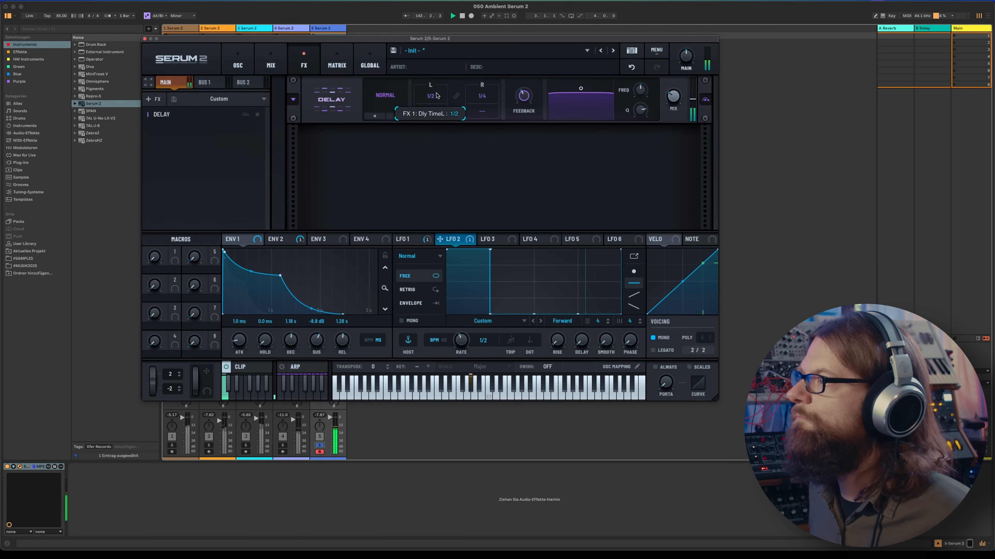
drag(439, 106, 482, 102)
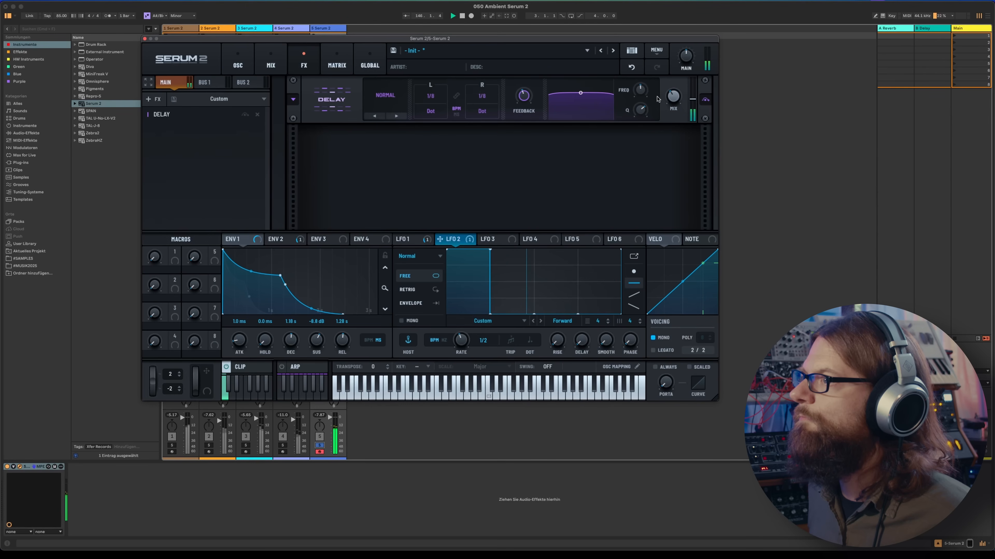
Add a Hall reverb after the delay, with mix about 37%, size about 55% and modulation depth 26.
click(155, 99)
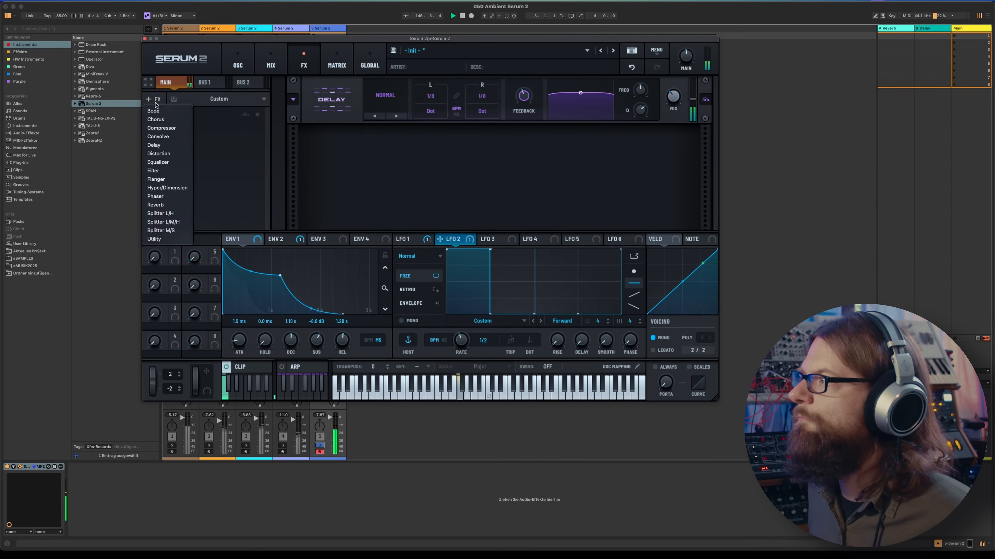
click(169, 206)
click(397, 164)
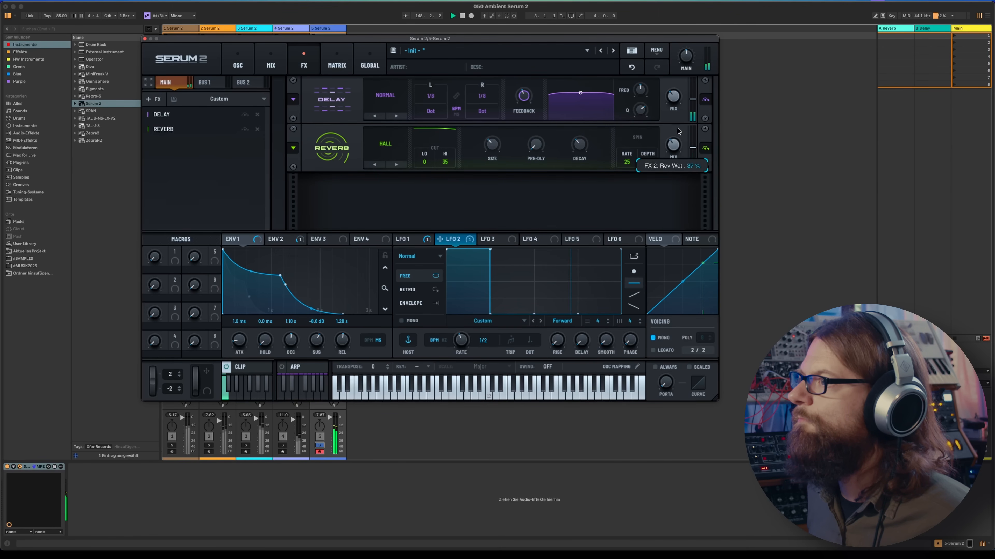
drag(492, 145, 493, 136)
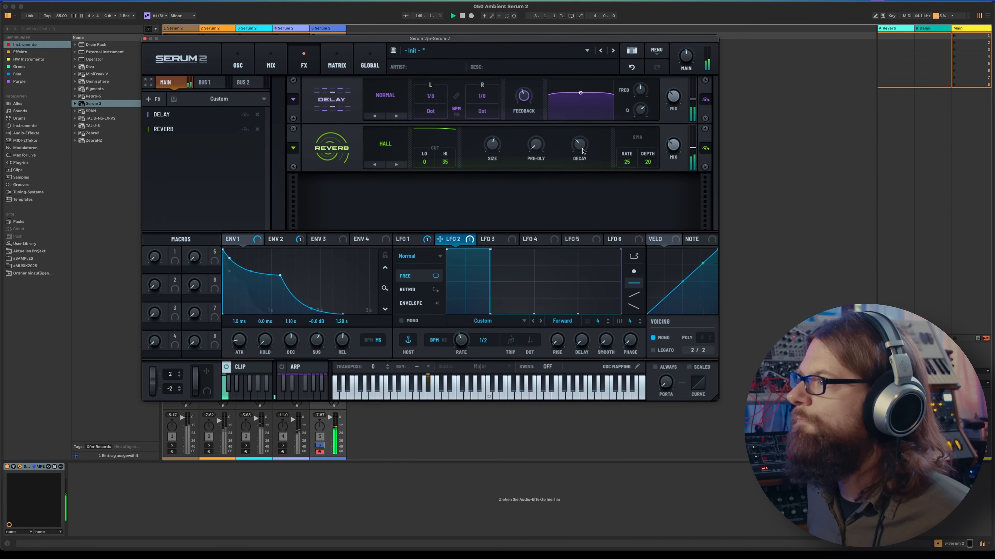
drag(647, 162, 647, 157)
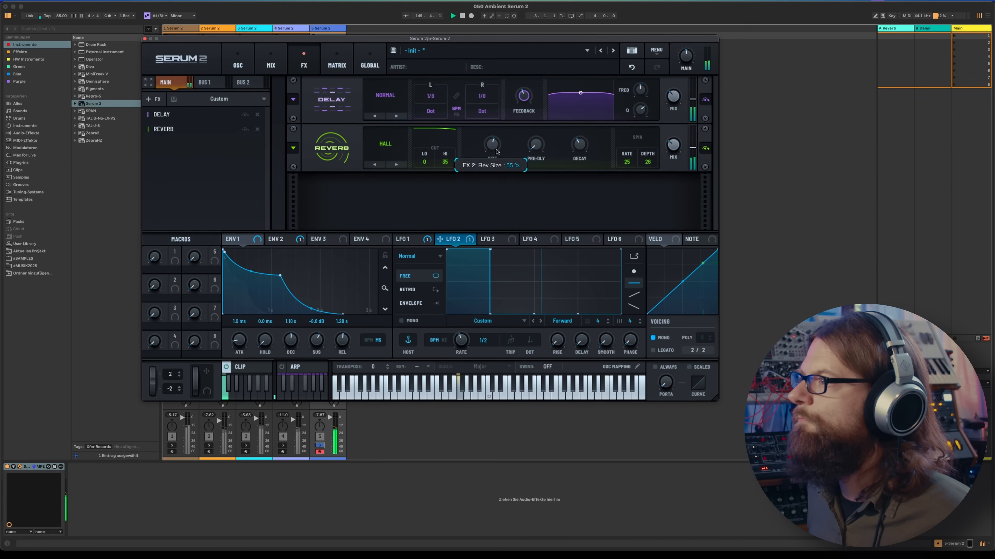
Set envelope 1 to 977 ms decay and -12.5 dB sustain, and envelope 2 to 643 ms decay and 28% sustain.
click(238, 65)
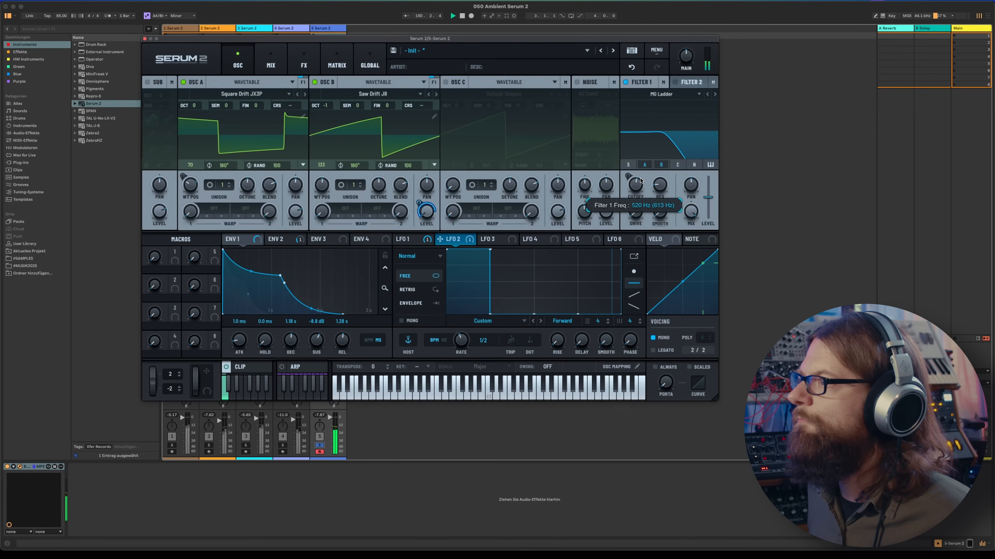
mouse_move(635, 184)
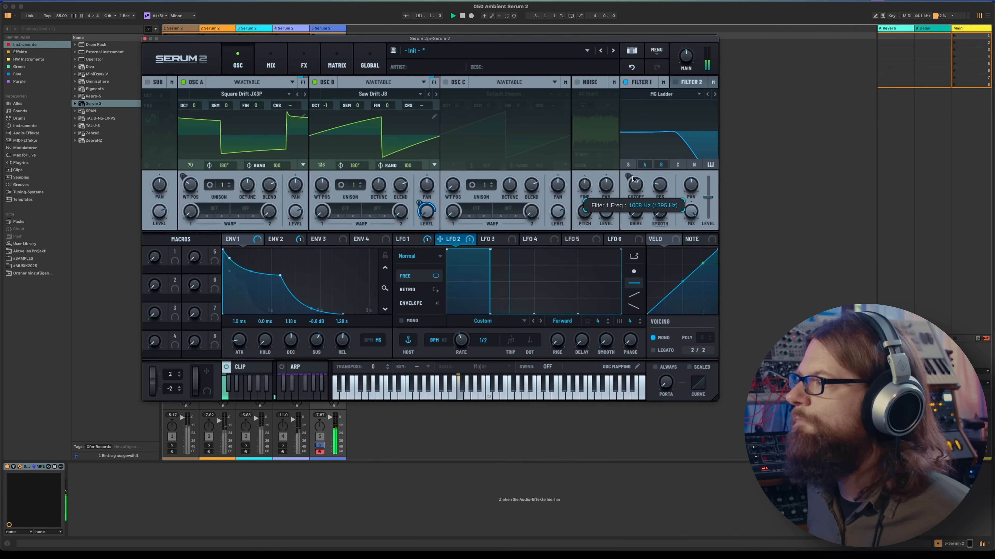
mouse_move(280, 275)
mouse_down()
mouse_move(257, 298)
mouse_move(264, 282)
mouse_up()
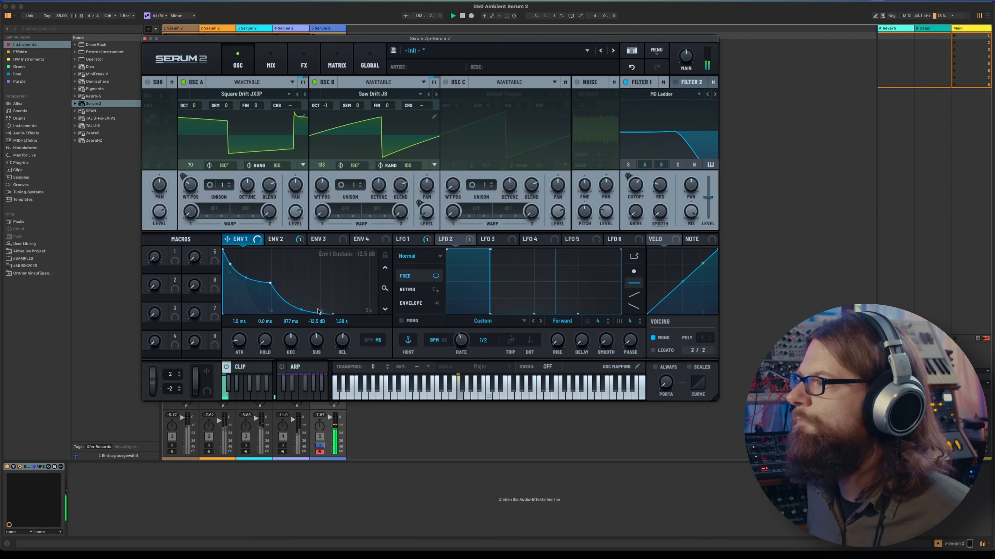
click(290, 242)
drag(291, 340, 316, 340)
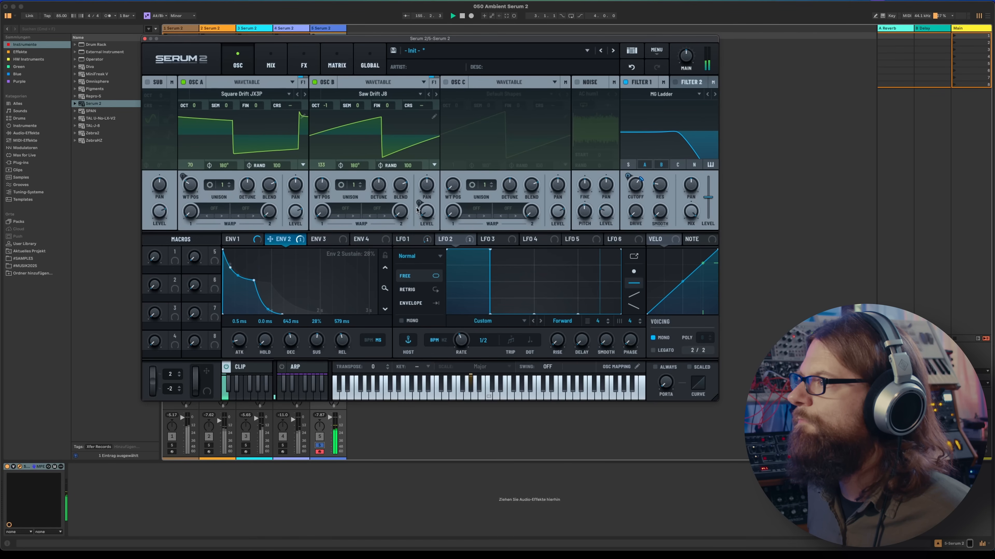
Adjust LFO 2's modulation of oscillator B's level and lower filter 1's cutoff.
drag(440, 240, 420, 204)
mouse_move(635, 192)
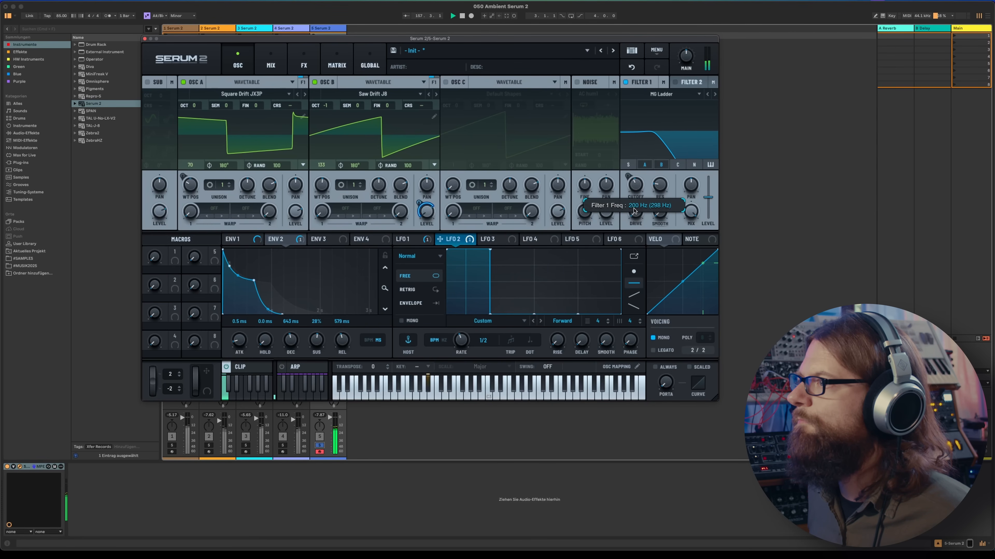
Assign LFO 3 to filter 1's cutoff at 28%, running Free at 0.05 Hz, and unsolo track 5.
click(505, 242)
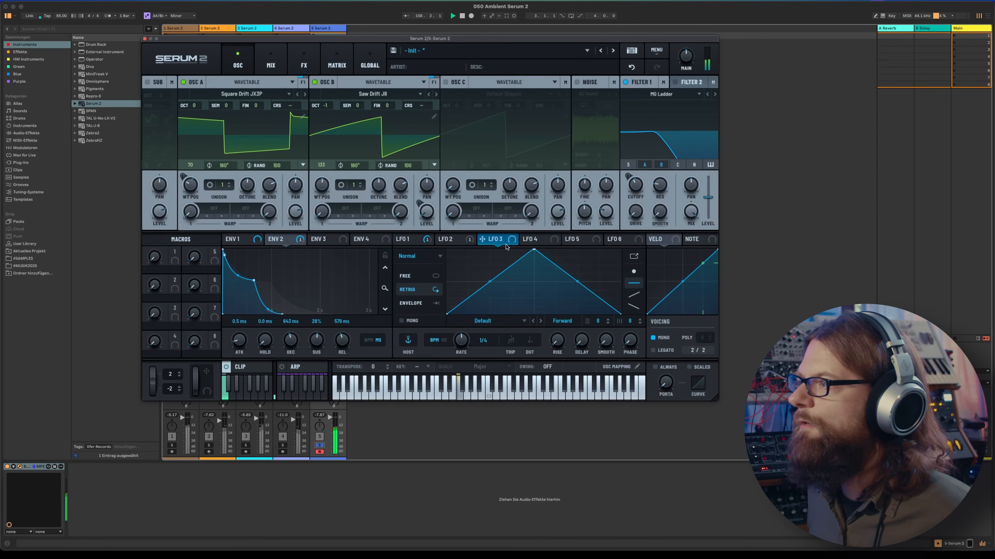
drag(483, 243, 628, 201)
click(417, 276)
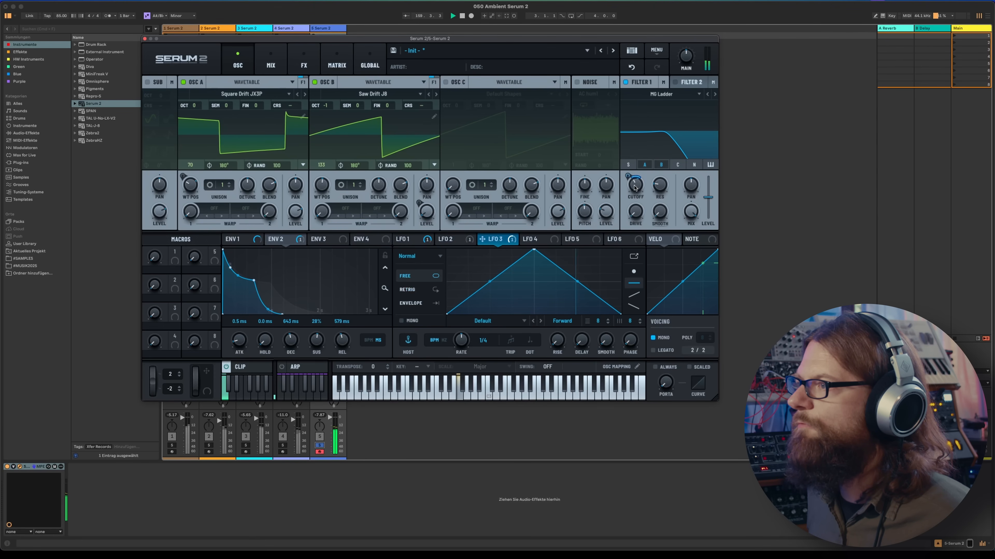
click(446, 340)
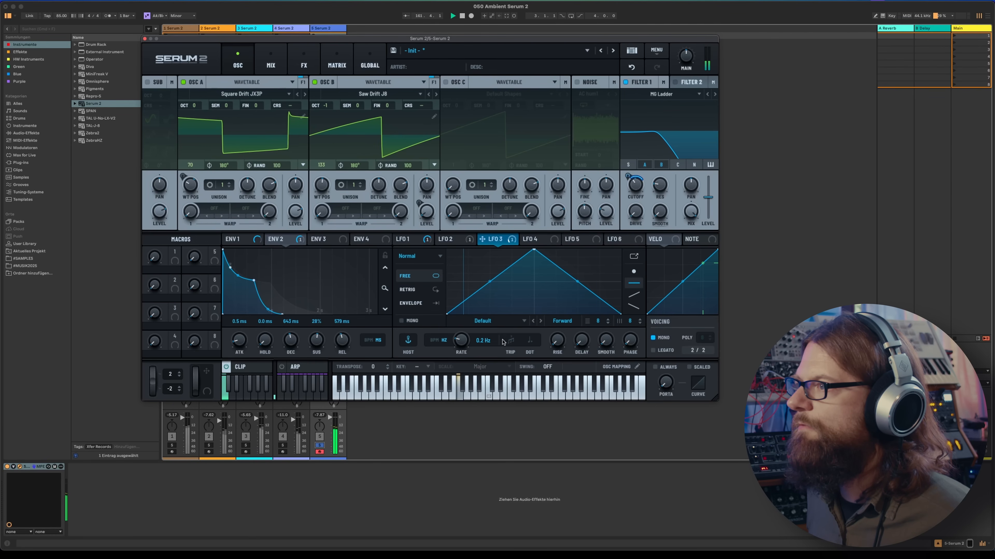
drag(460, 348, 460, 351)
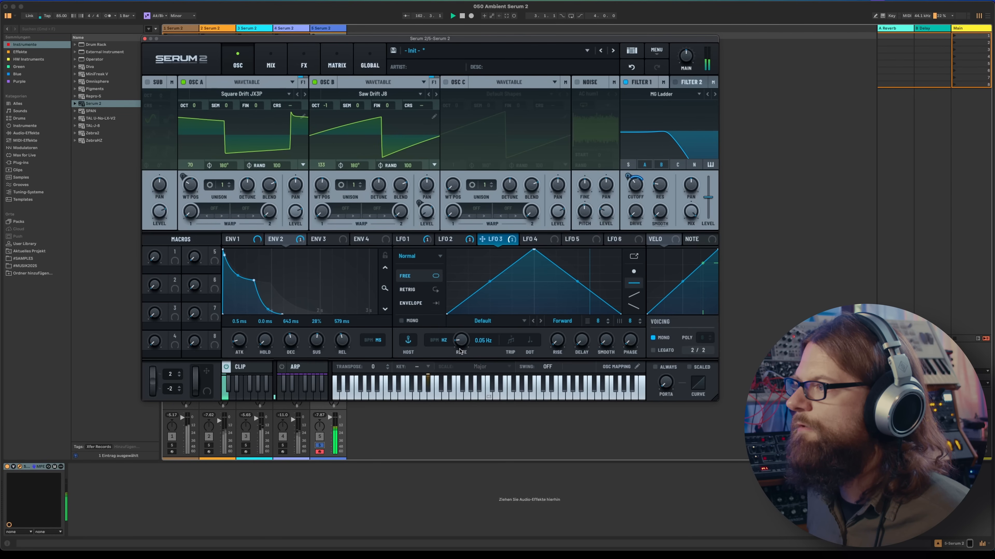
mouse_move(629, 175)
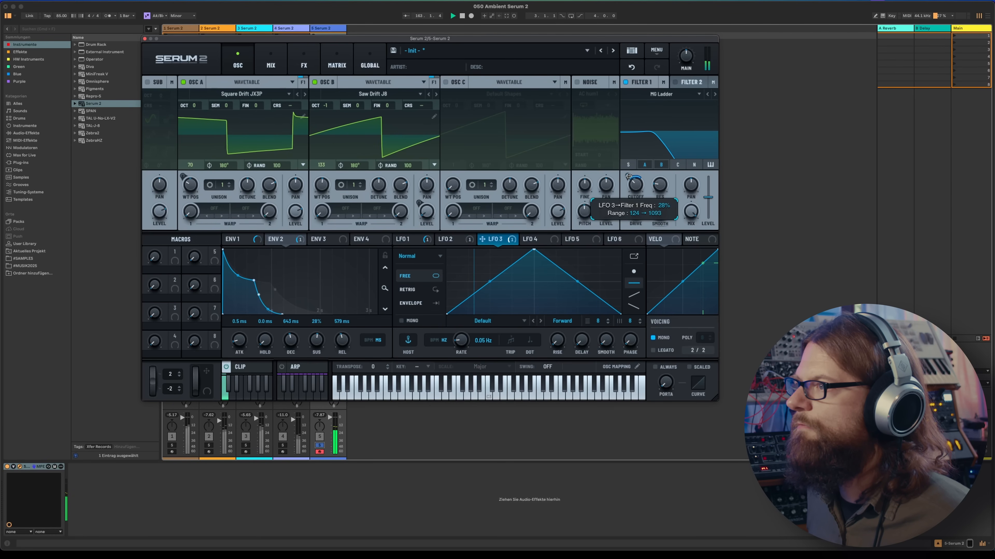
click(320, 445)
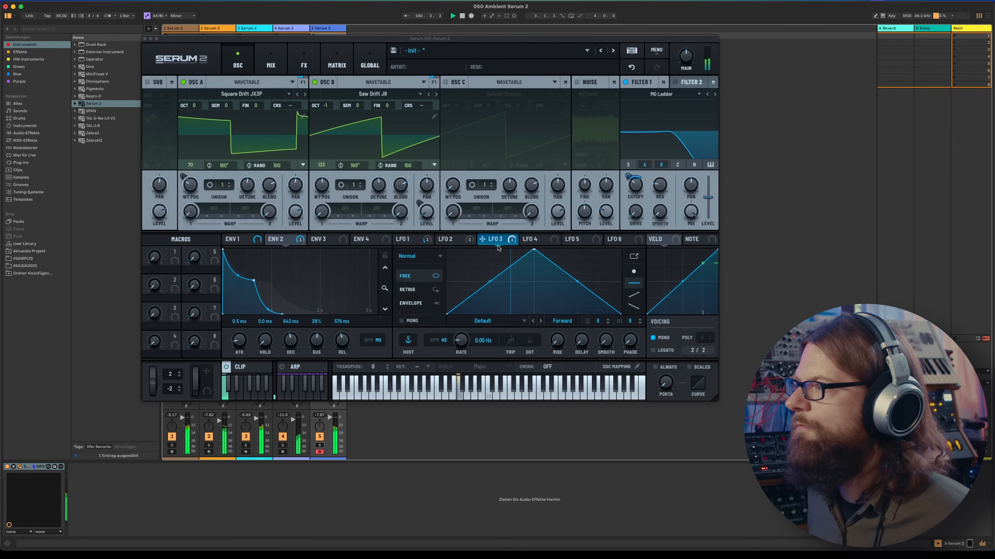
Set LFO 4 to S&H in Retrig mode at 0 Hz and assign it to the pan of oscillators A and B.
click(549, 240)
click(425, 257)
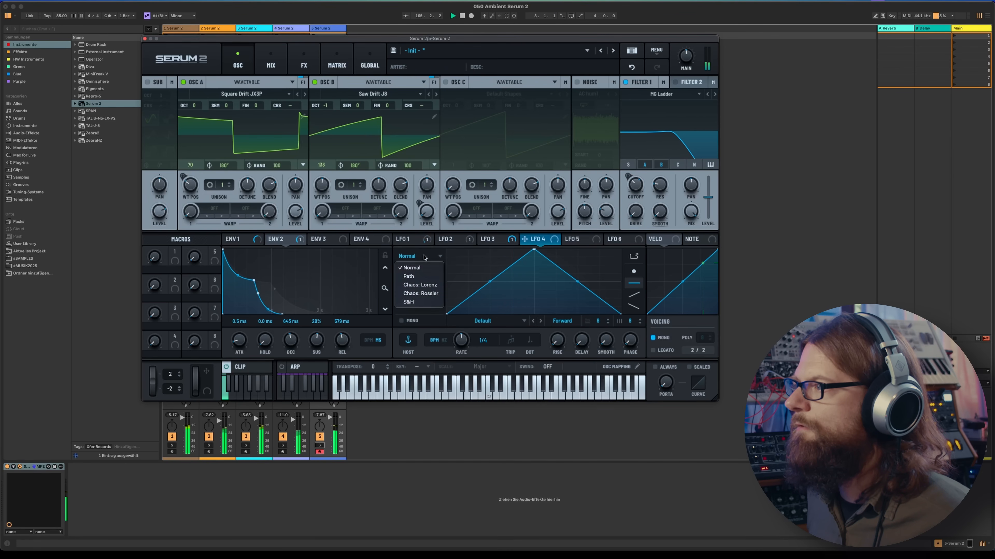
click(409, 302)
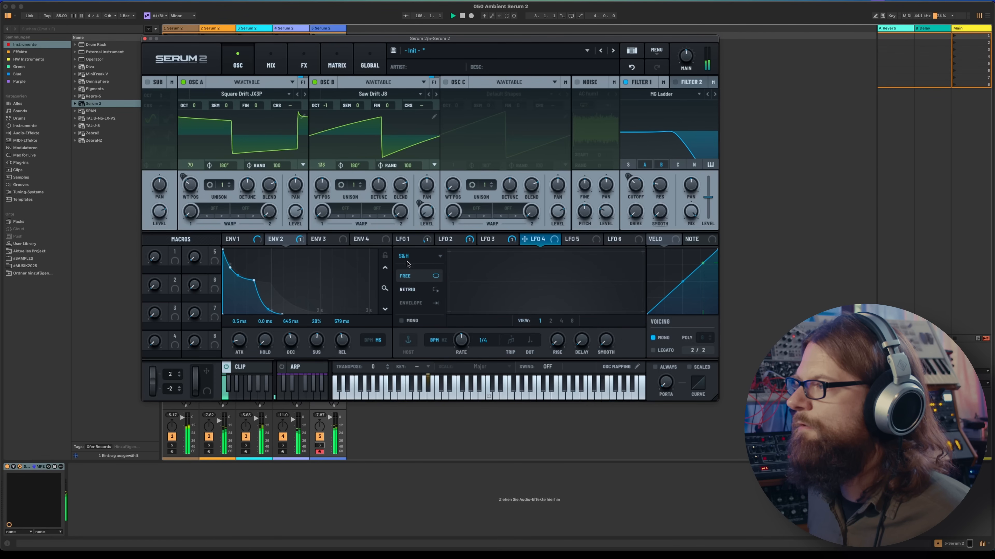
click(419, 290)
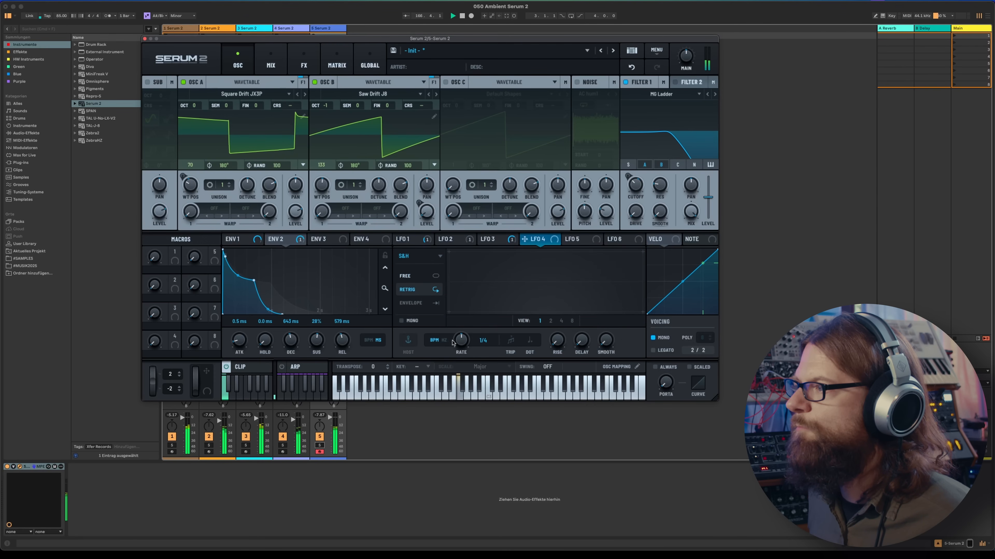
drag(525, 240, 295, 185)
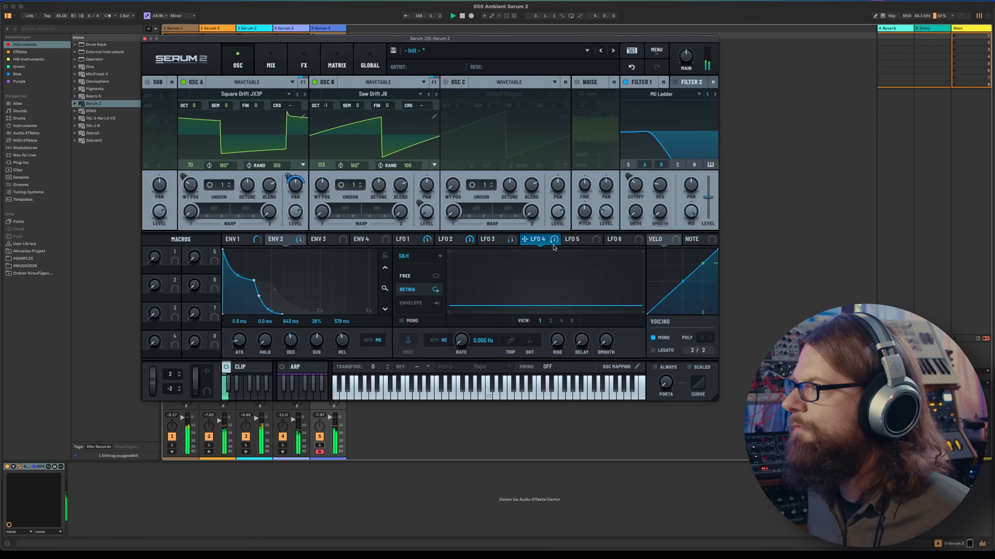
drag(525, 240, 420, 178)
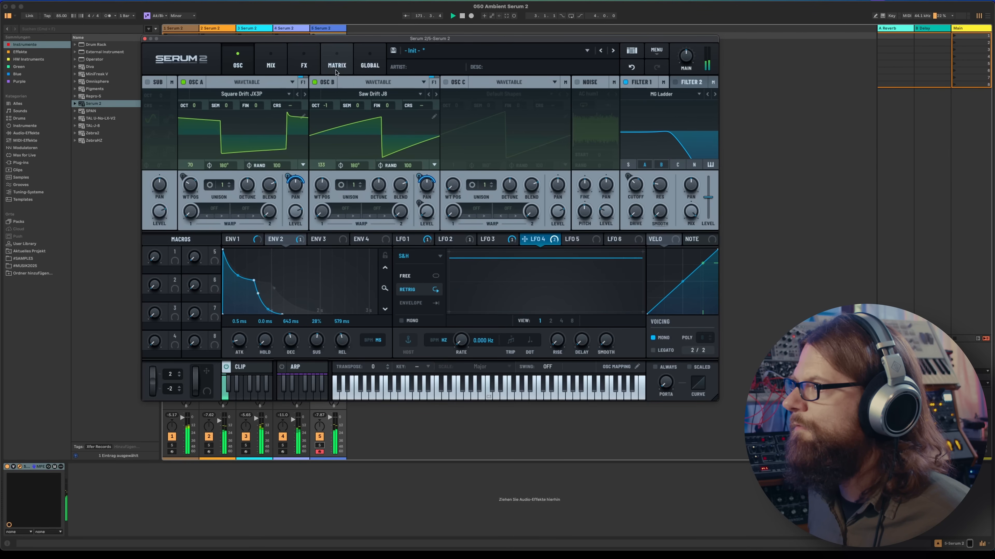
Raise the delay's feedback slightly.
click(309, 64)
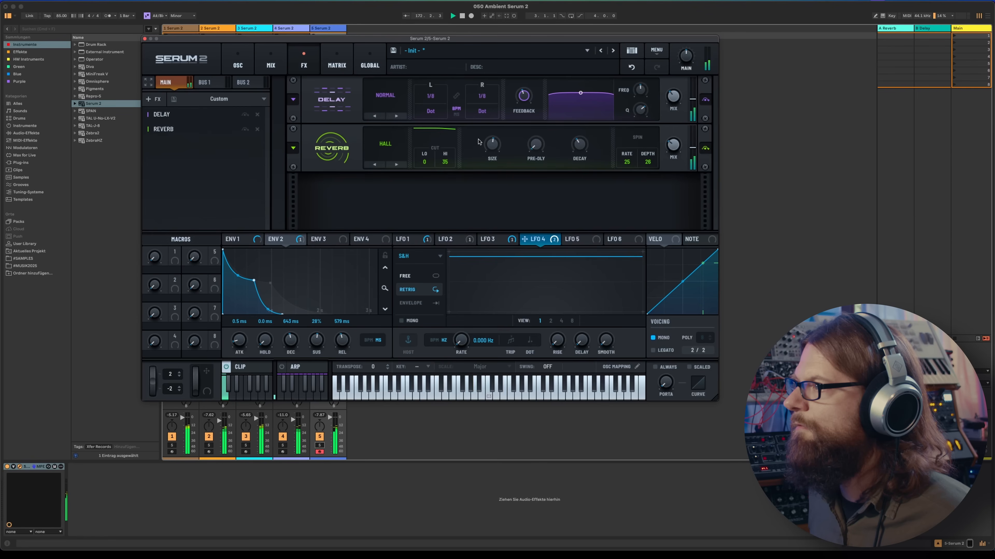
mouse_move(673, 96)
drag(523, 95, 526, 86)
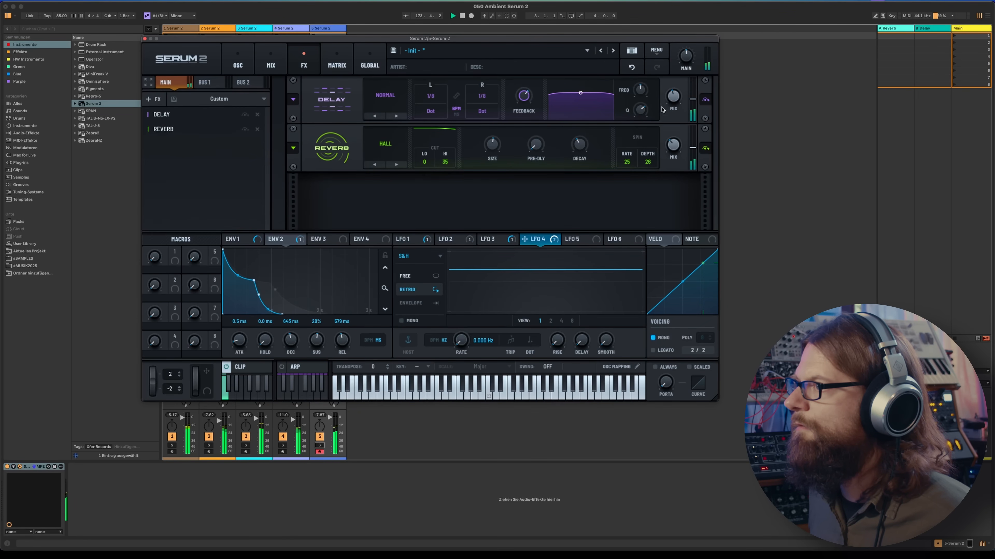
Raise the synth's Main output level and fine-tune filter 1's cutoff.
click(238, 64)
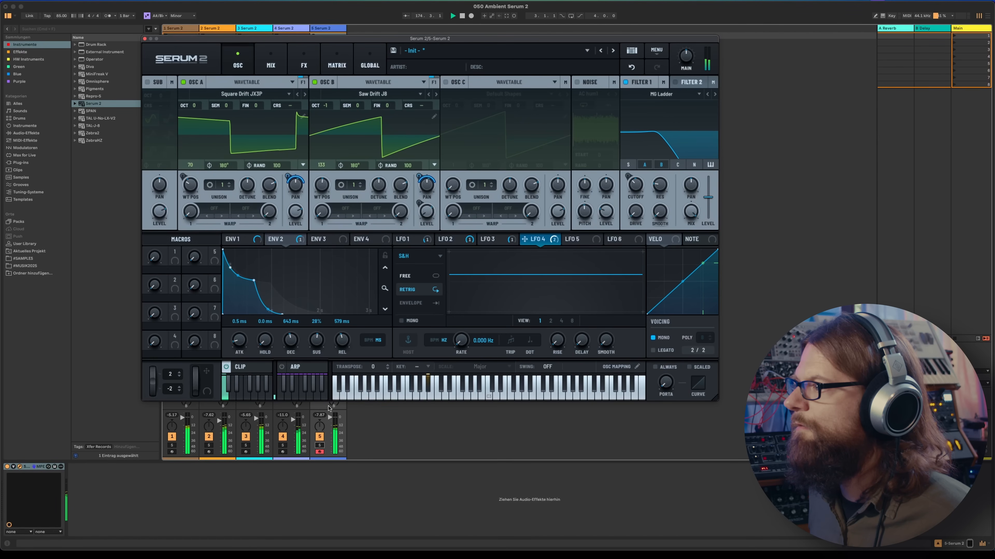
drag(686, 56, 686, 38)
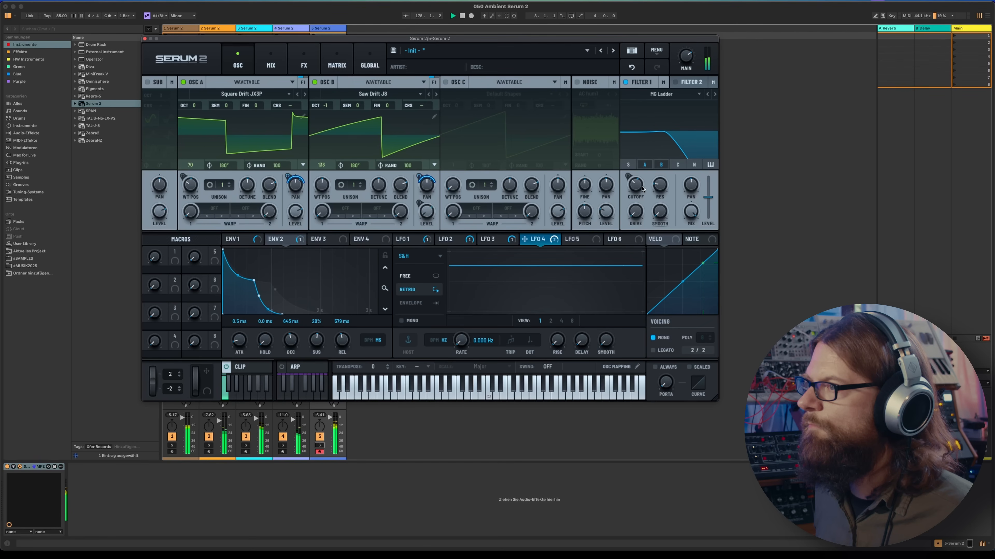
mouse_move(637, 187)
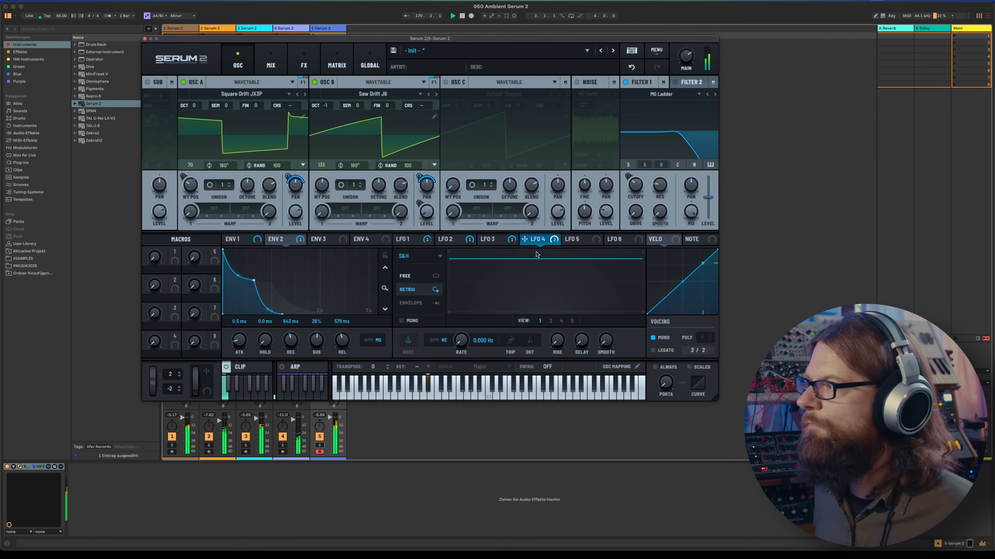
Bow LFO 3's falling slope outward and bend its rising slope slightly inward.
click(494, 239)
drag(577, 281, 577, 268)
drag(489, 281, 489, 283)
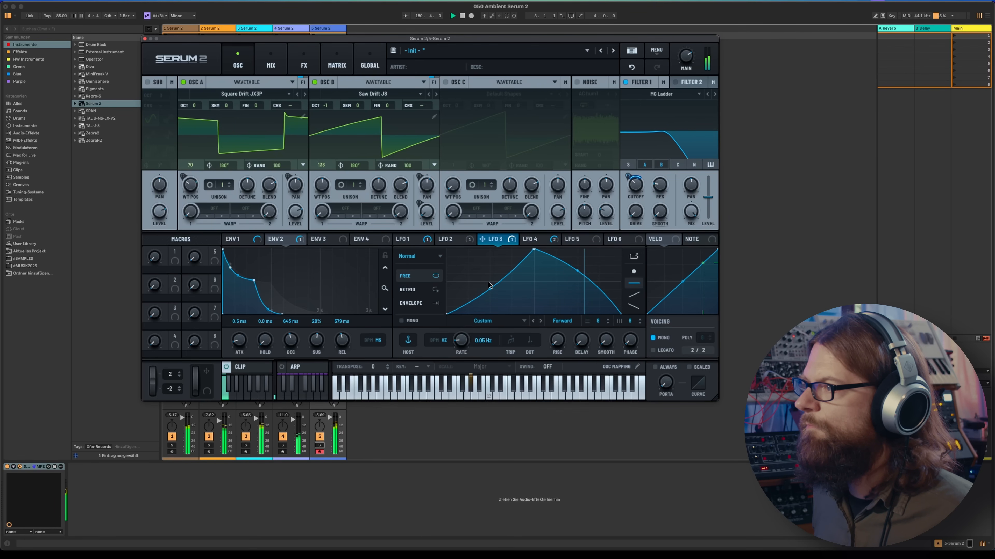
drag(577, 270, 578, 268)
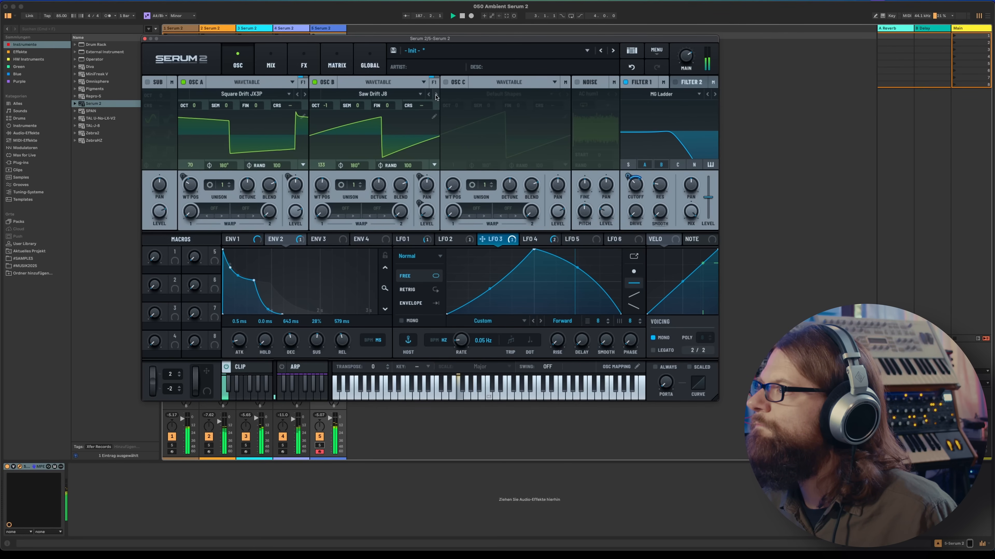
Change oscillator B's wavetable to Square Drift JX3P from the S2 Tables Analog set.
click(420, 94)
mouse_move(407, 129)
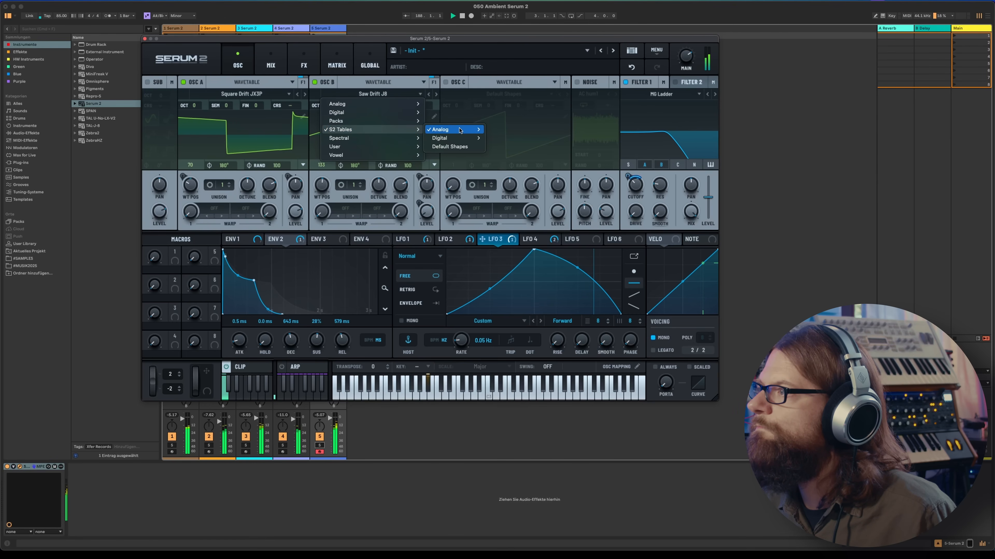
mouse_move(460, 130)
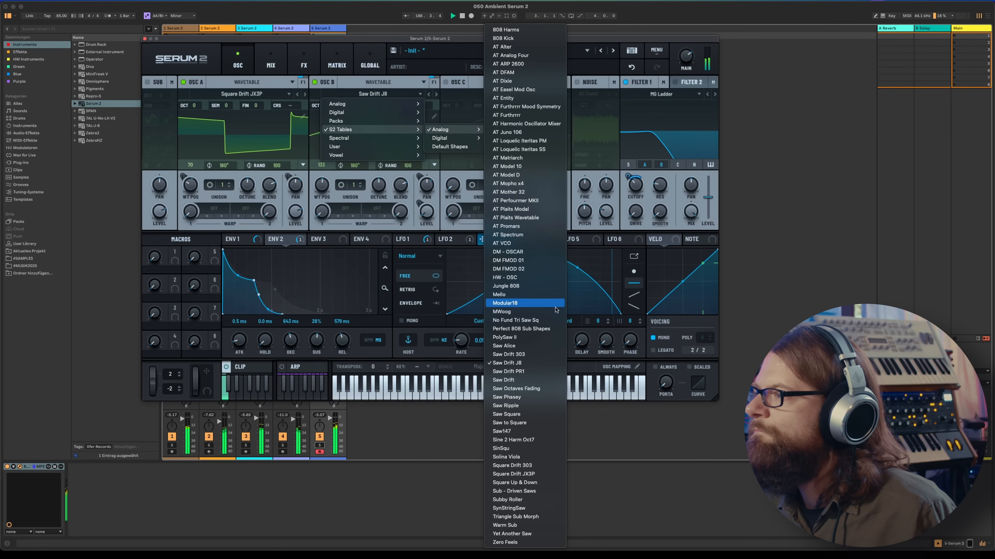
click(544, 474)
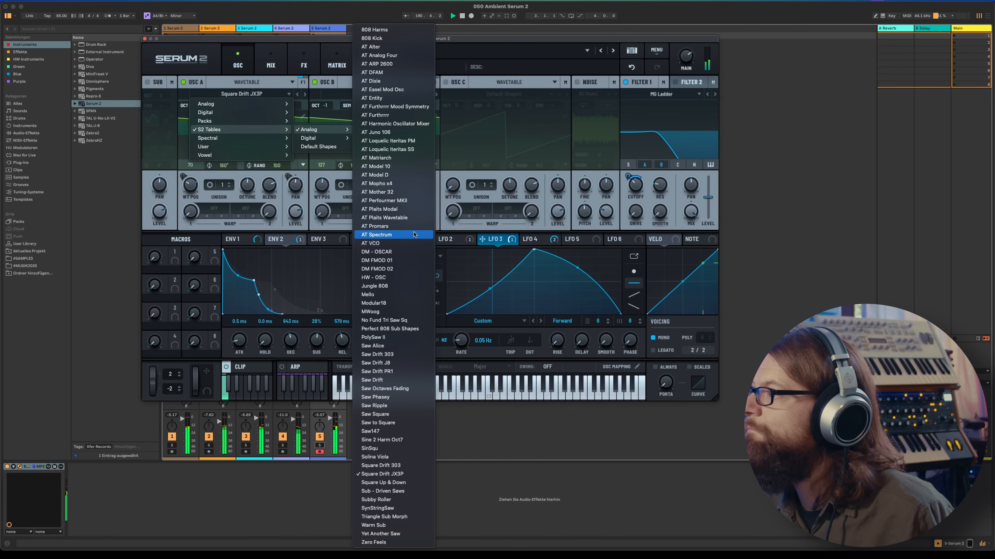
Try the Saw Drift J8 and AT Juno 106 wavetables from the S2 Tables Analog set in oscillator A.
click(315, 40)
click(632, 67)
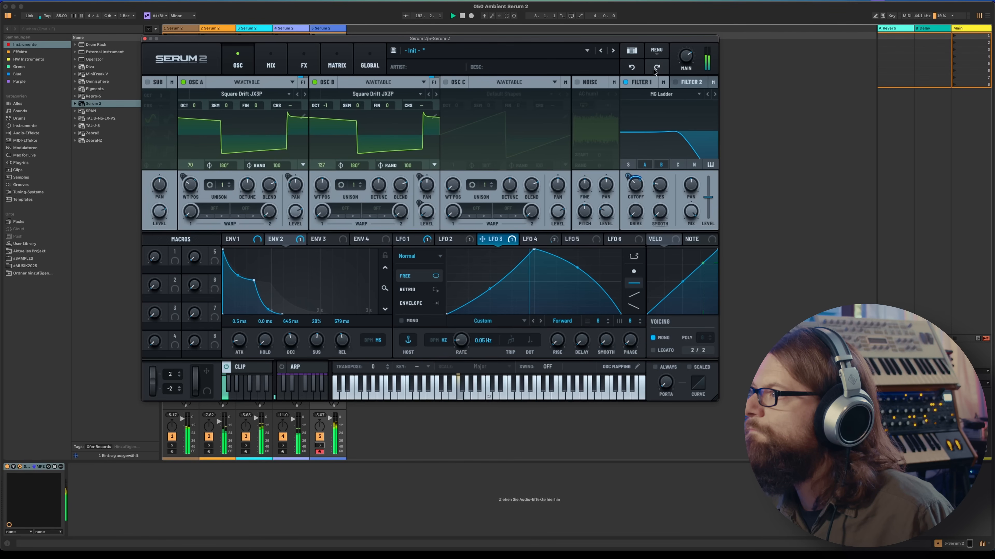
click(251, 93)
mouse_move(254, 129)
mouse_move(320, 131)
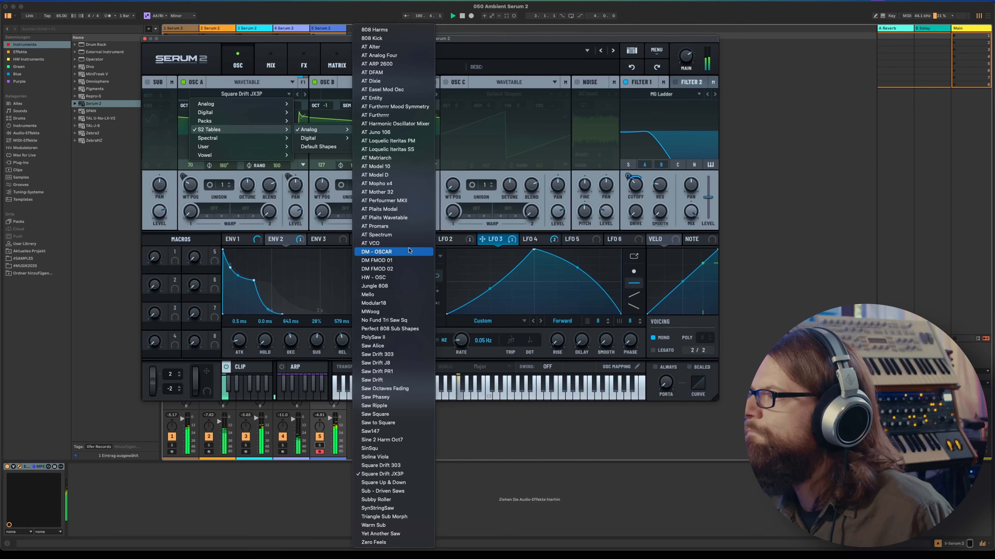
click(242, 145)
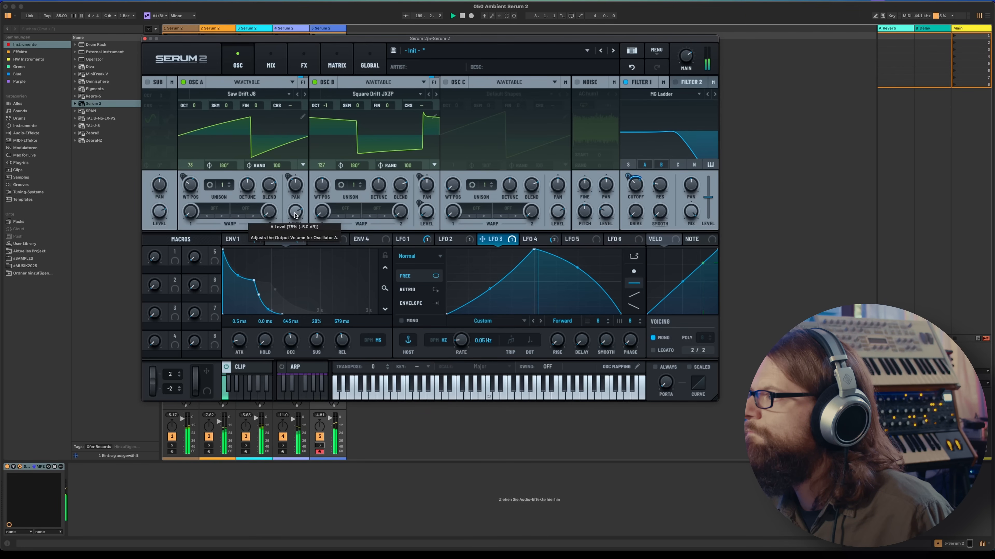
click(256, 95)
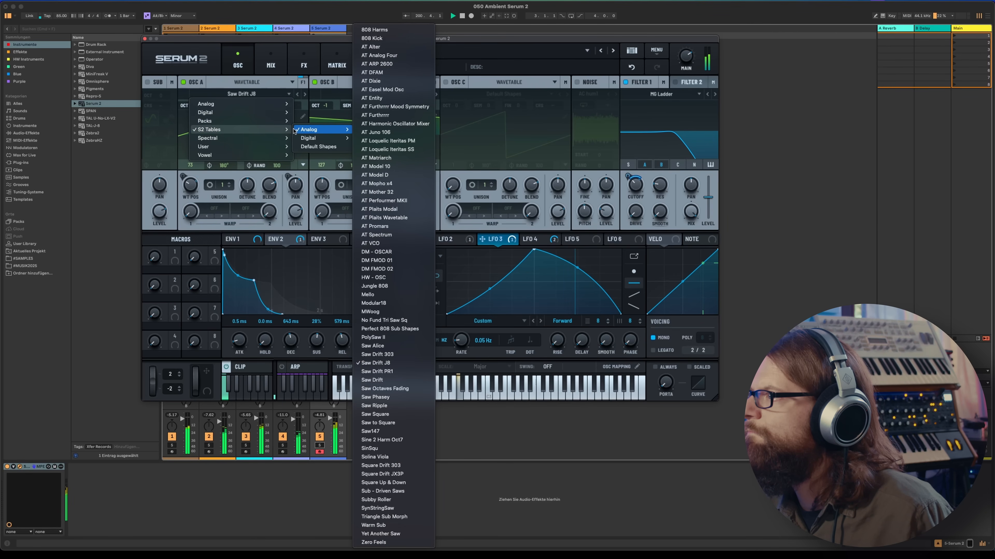
click(376, 133)
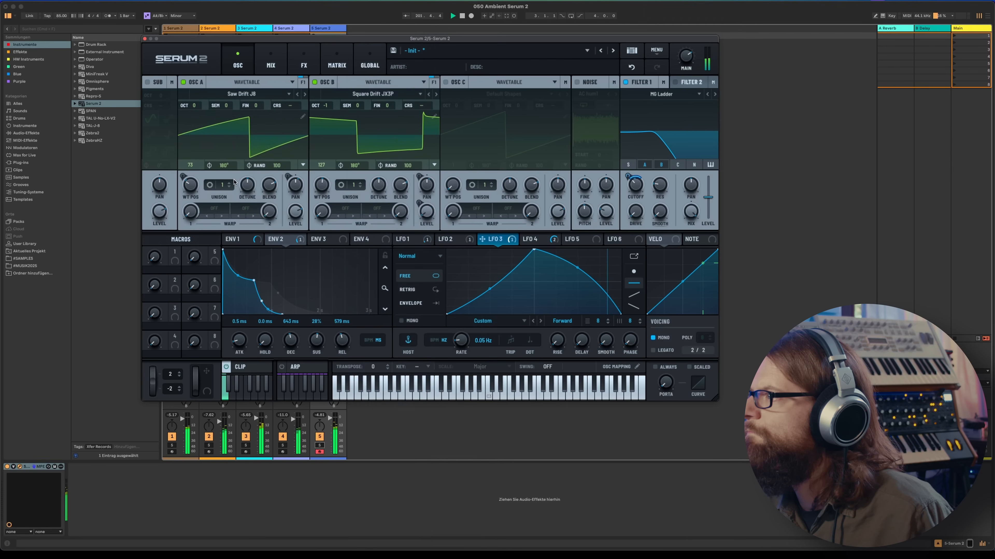
Remove all modulators from oscillator A's wavetable position and set the position to 3.
right_click(191, 184)
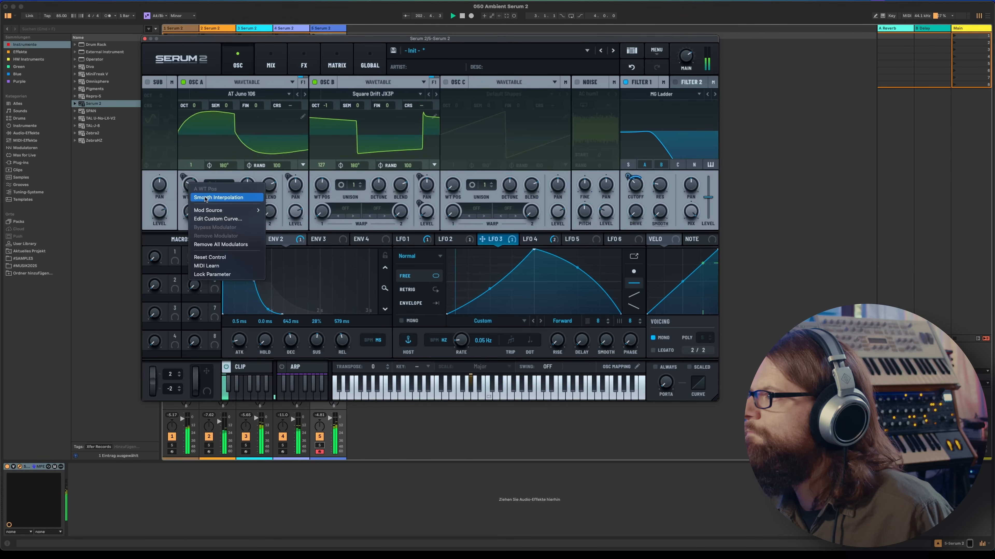
click(225, 245)
drag(191, 184, 197, 146)
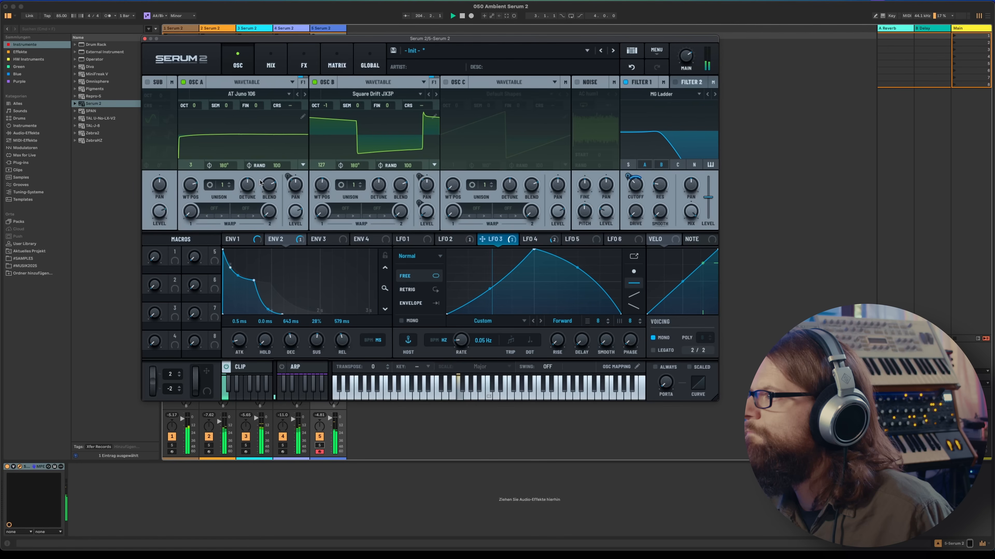
Rebalance oscillator A's output level and change its wavetable to AT ARP 2600 from the S2 Tables Analog set, at position 4.
drag(297, 222, 294, 174)
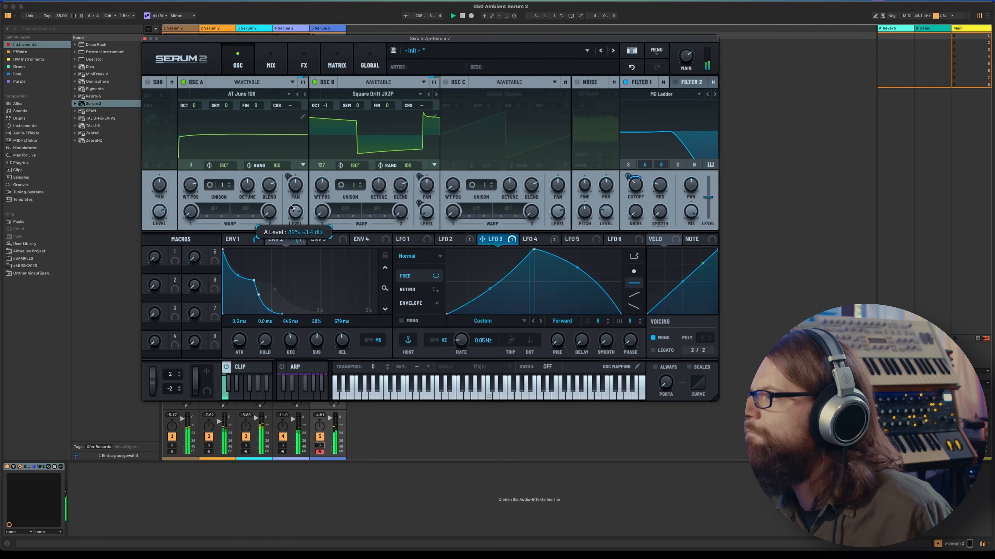
mouse_move(185, 184)
mouse_down()
mouse_move(191, 266)
mouse_move(190, 184)
mouse_up()
click(235, 94)
mouse_move(309, 130)
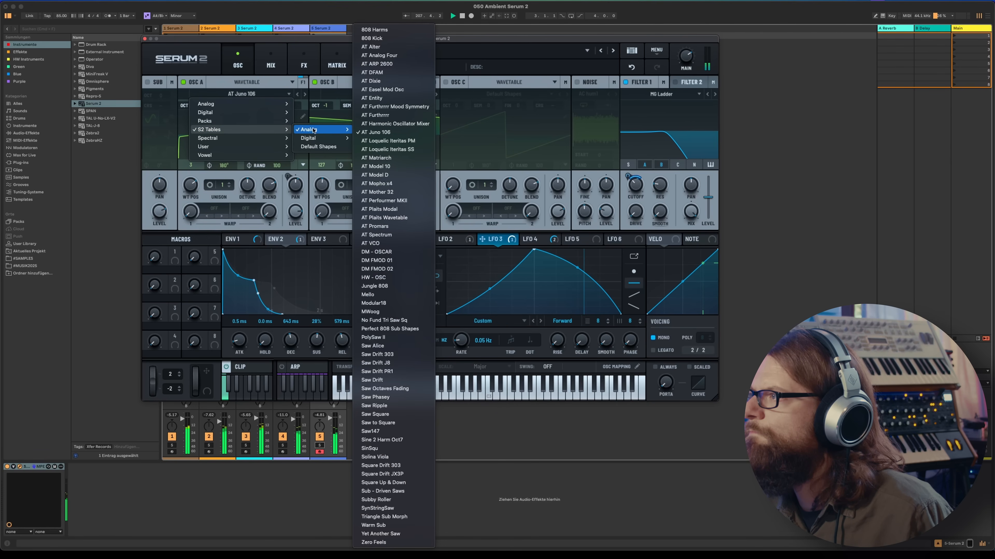
click(390, 64)
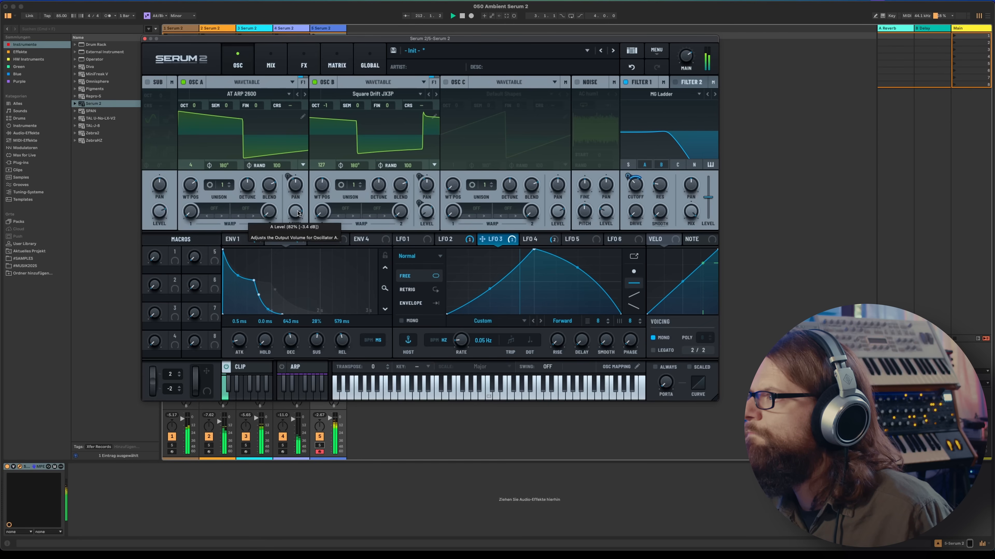
drag(295, 213, 293, 222)
click(374, 94)
mouse_move(362, 129)
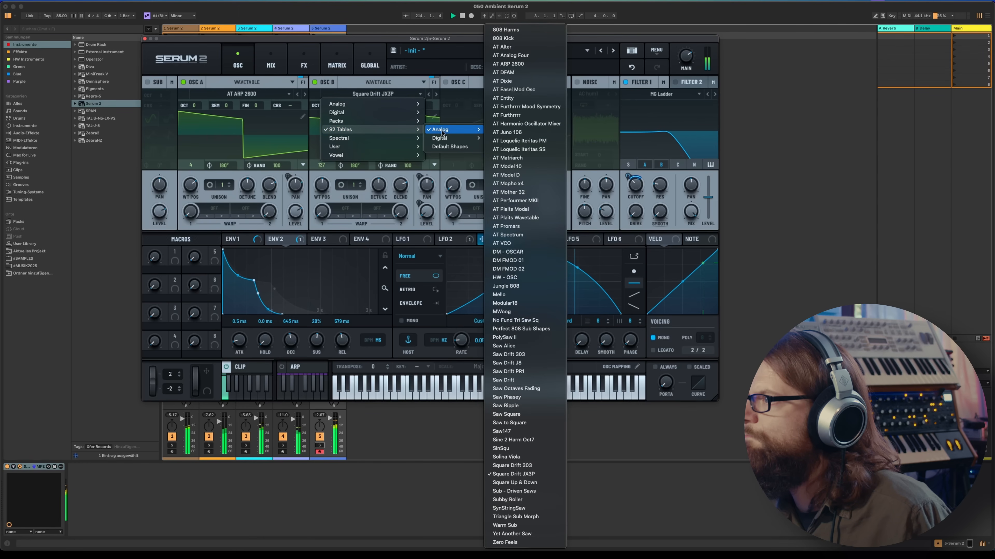
click(403, 42)
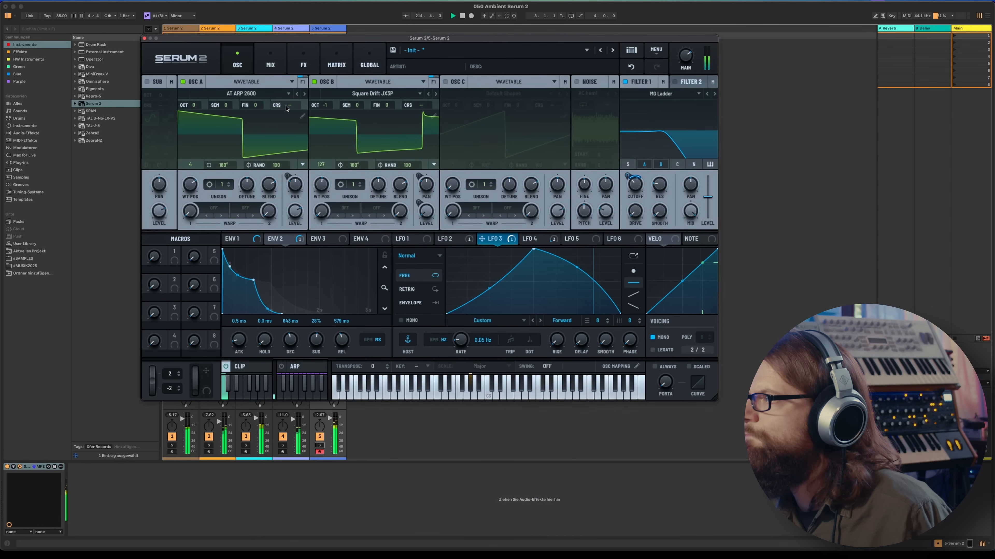
Assign LFO 3 to modulate the delay's feedback, and return to the oscillator view.
click(308, 65)
mouse_move(520, 90)
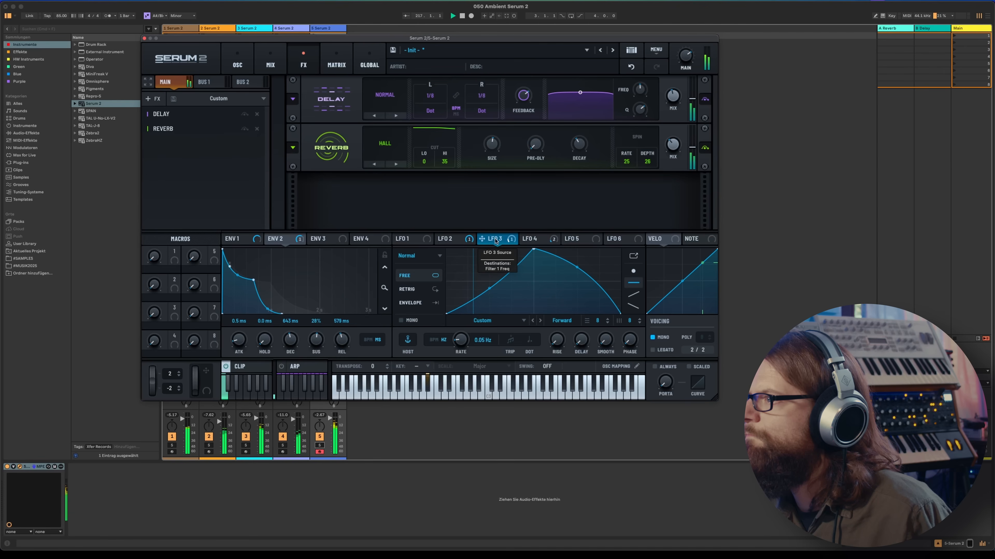
drag(479, 241, 512, 86)
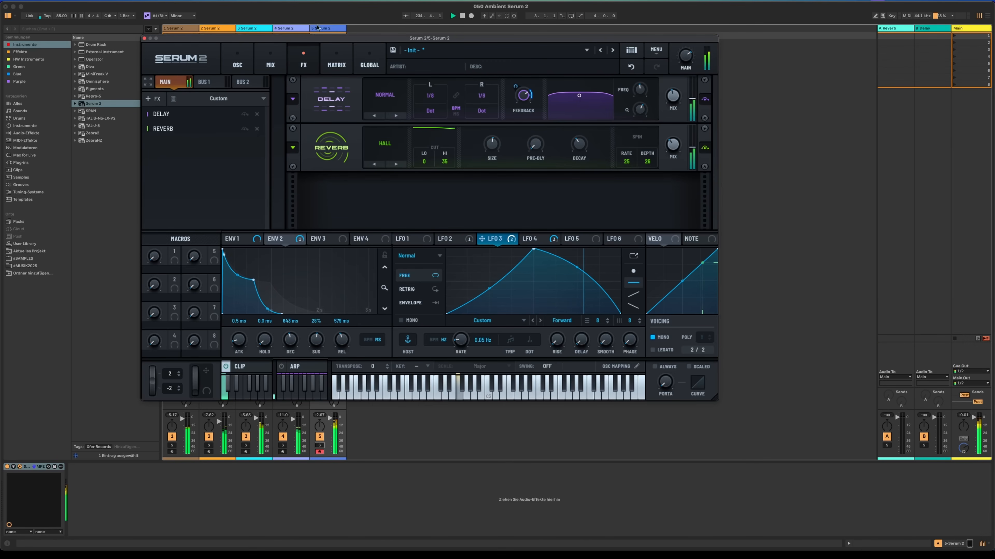
click(235, 56)
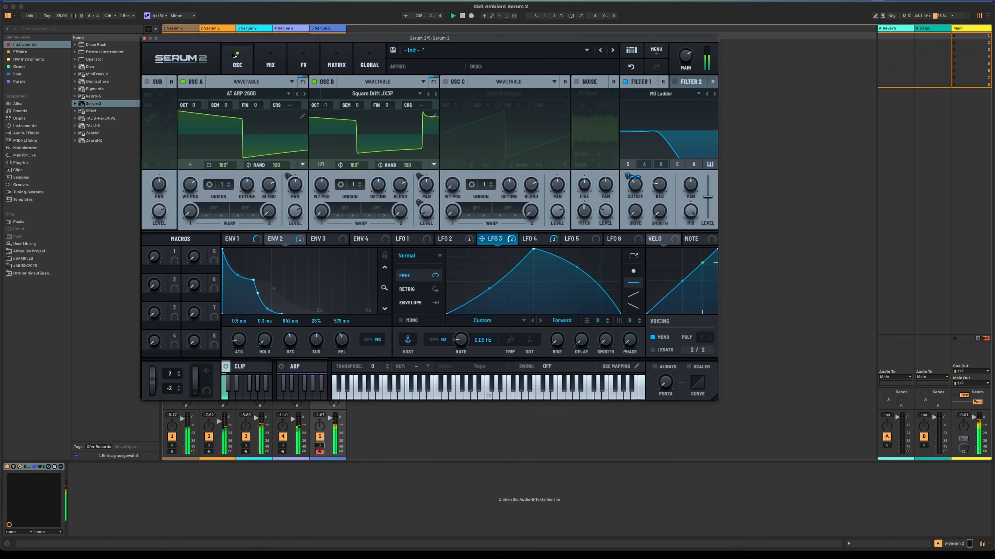
Close the fifth track's Serum 2 window and check the synths on the fourth and third tracks, leaving the third one open.
drag(198, 40, 159, 38)
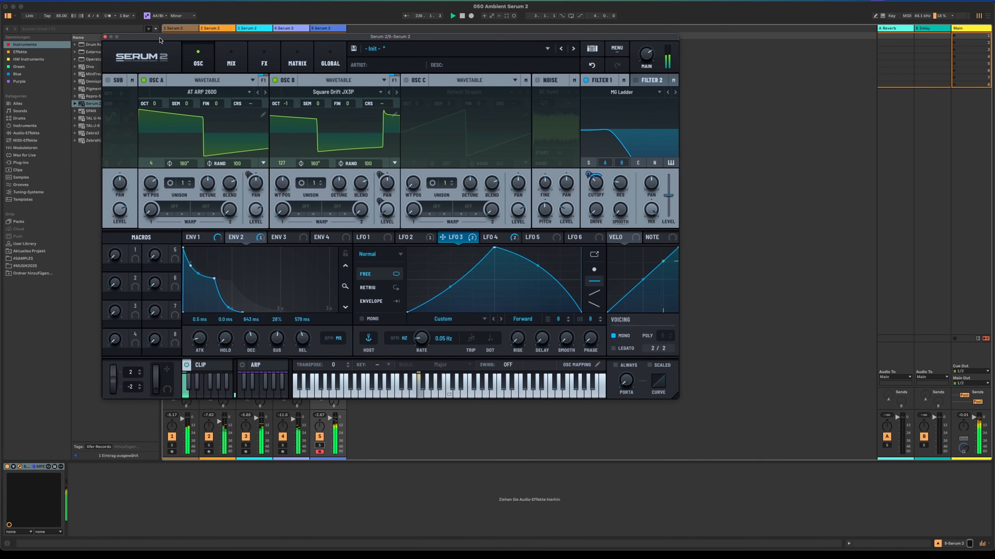
click(105, 37)
click(285, 29)
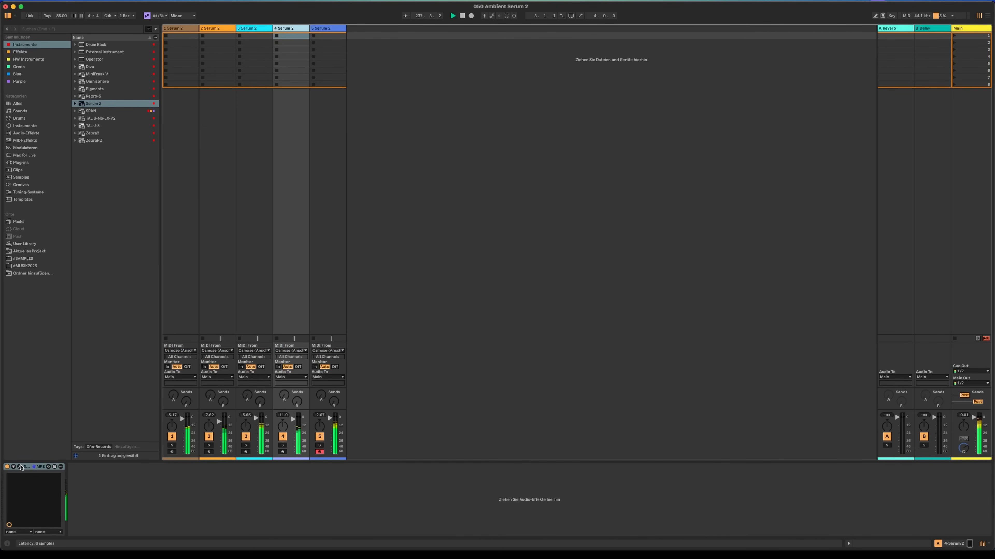
click(21, 468)
click(21, 468)
click(258, 27)
click(22, 468)
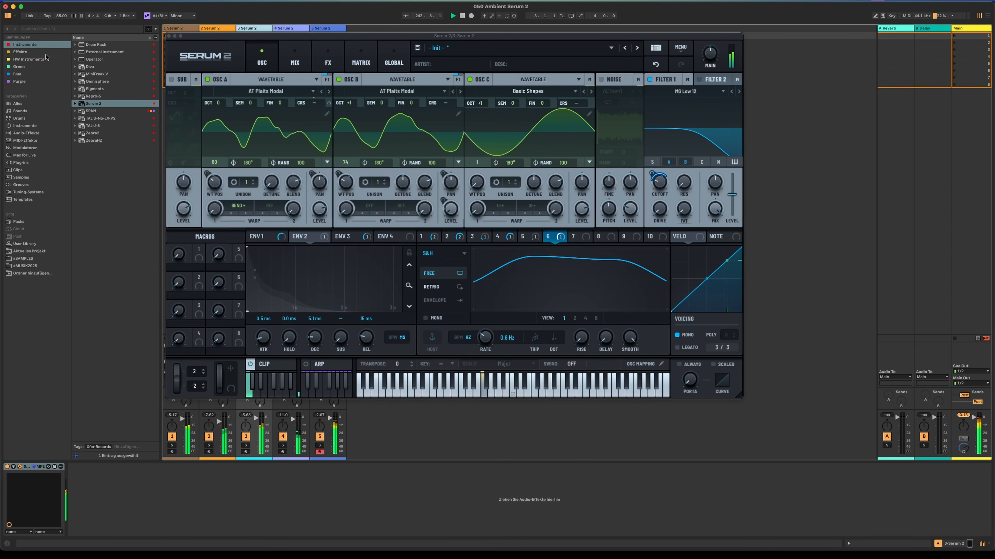
Open the SPAN analyzer on the Main track and arrange its window beside the third track's Serum 2 so both are visible.
click(960, 28)
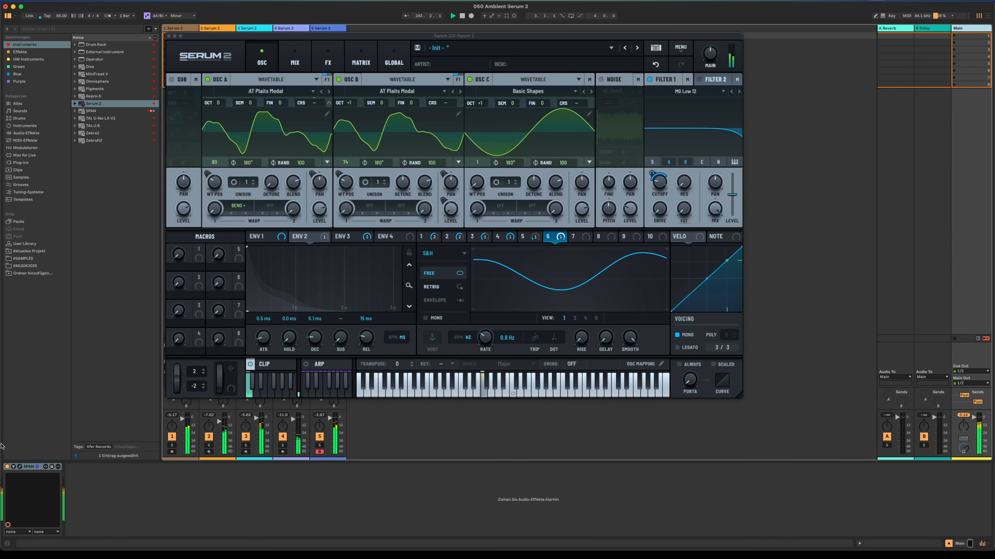
click(20, 467)
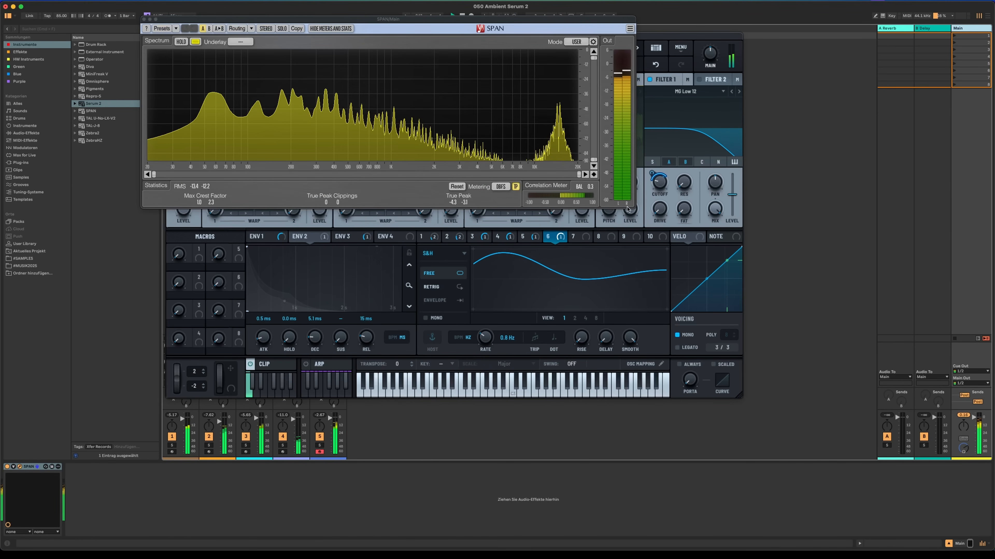
drag(502, 24, 545, 205)
drag(325, 40, 230, 20)
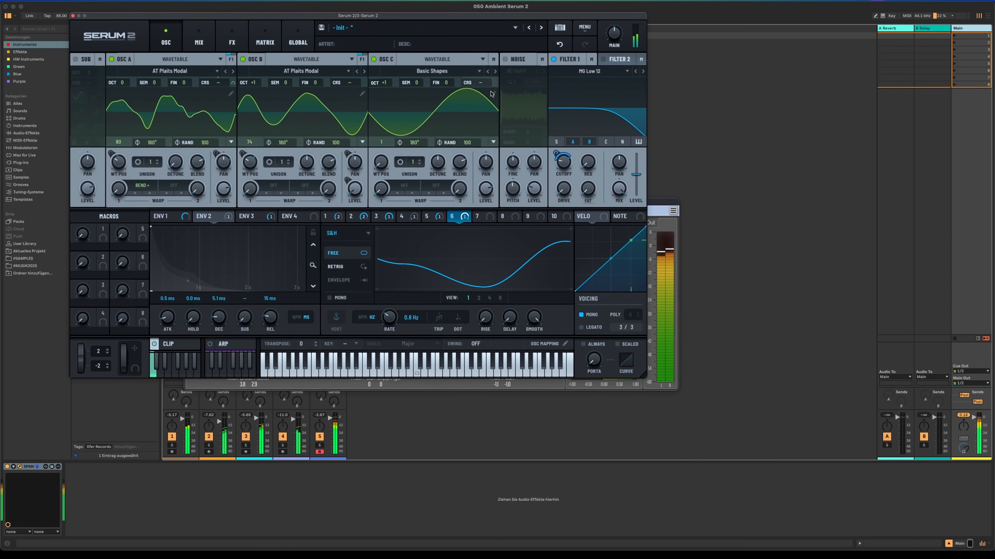
click(664, 204)
drag(664, 204, 846, 346)
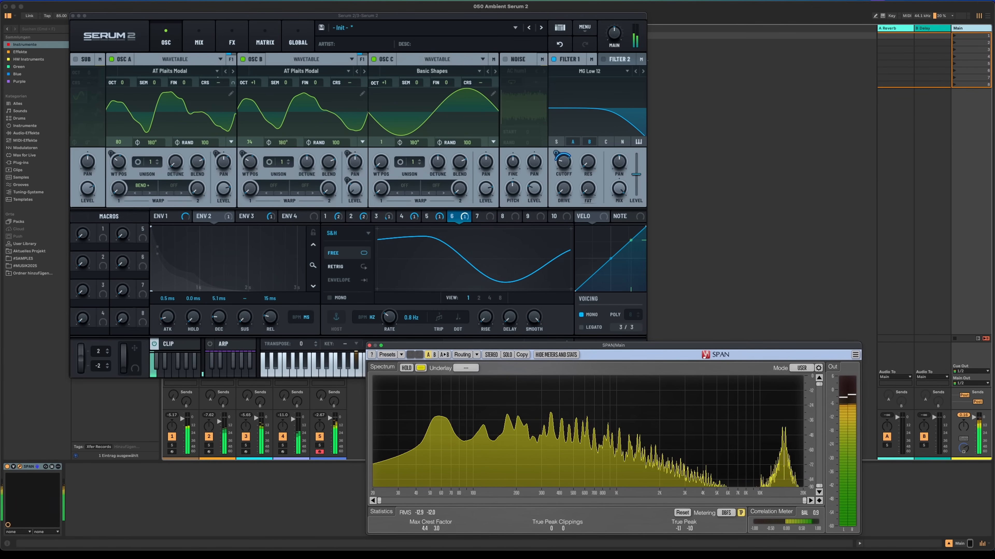
click(956, 276)
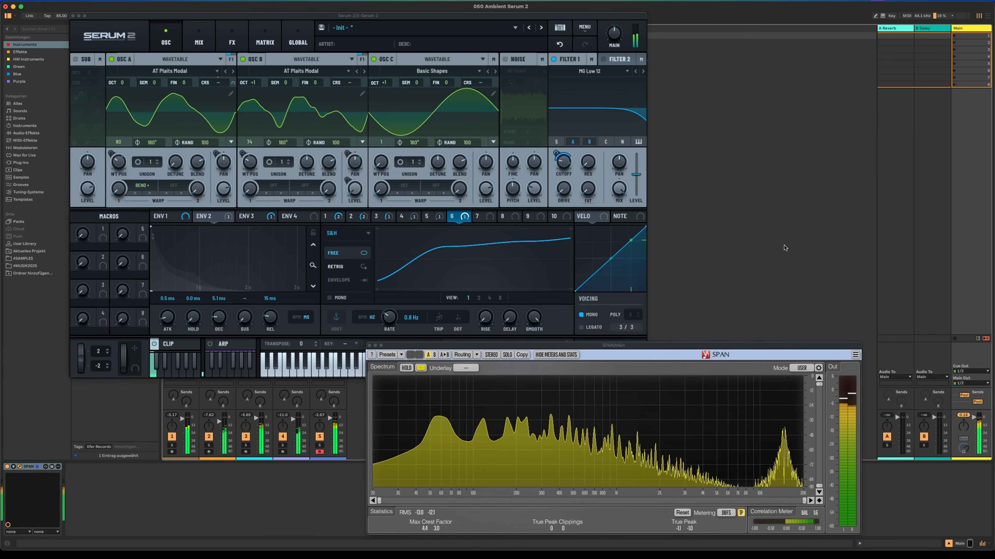